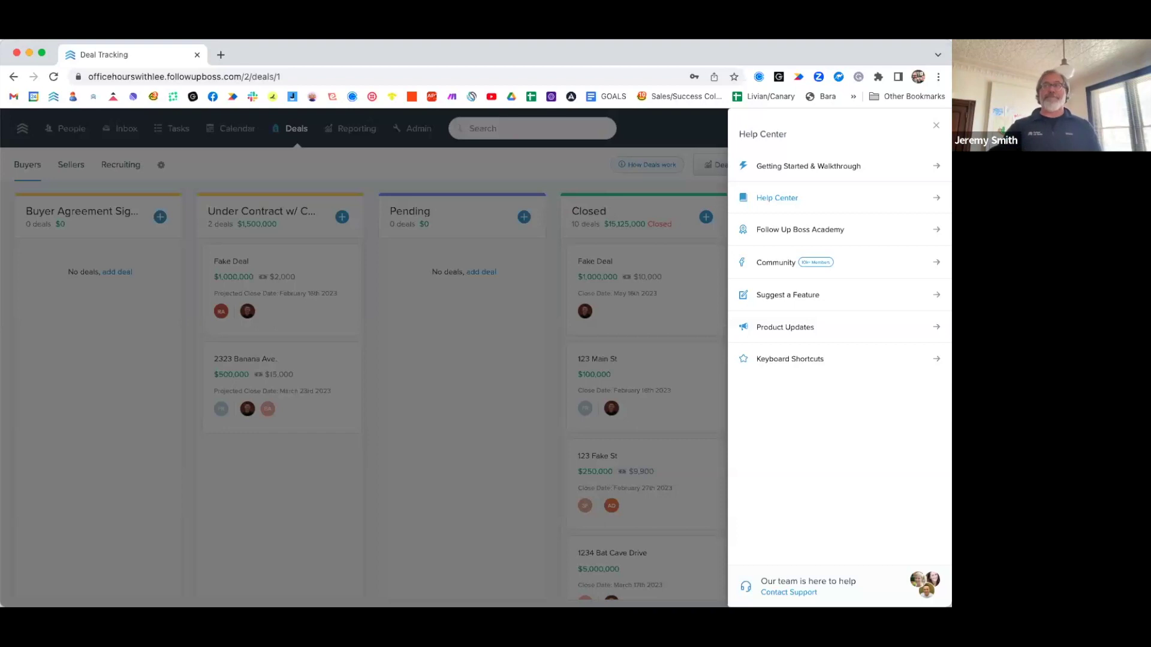
Close the help panel and open the latest lead's contact record from the second source in the archived Lead Flow list
left_click(411, 355)
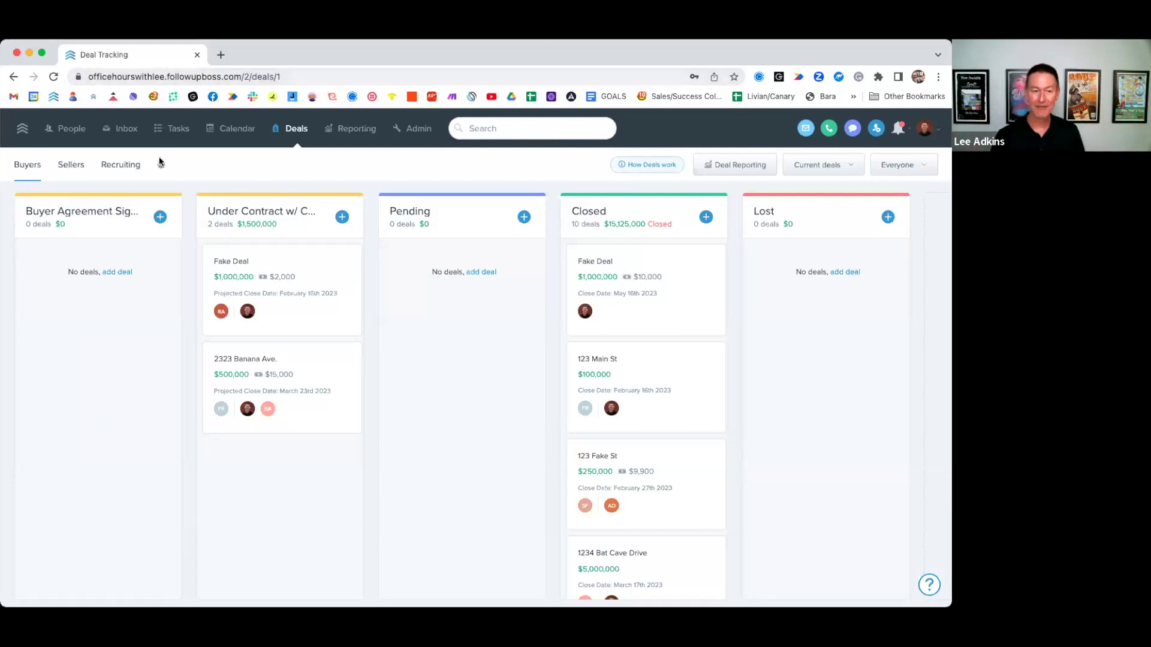
left_click(418, 131)
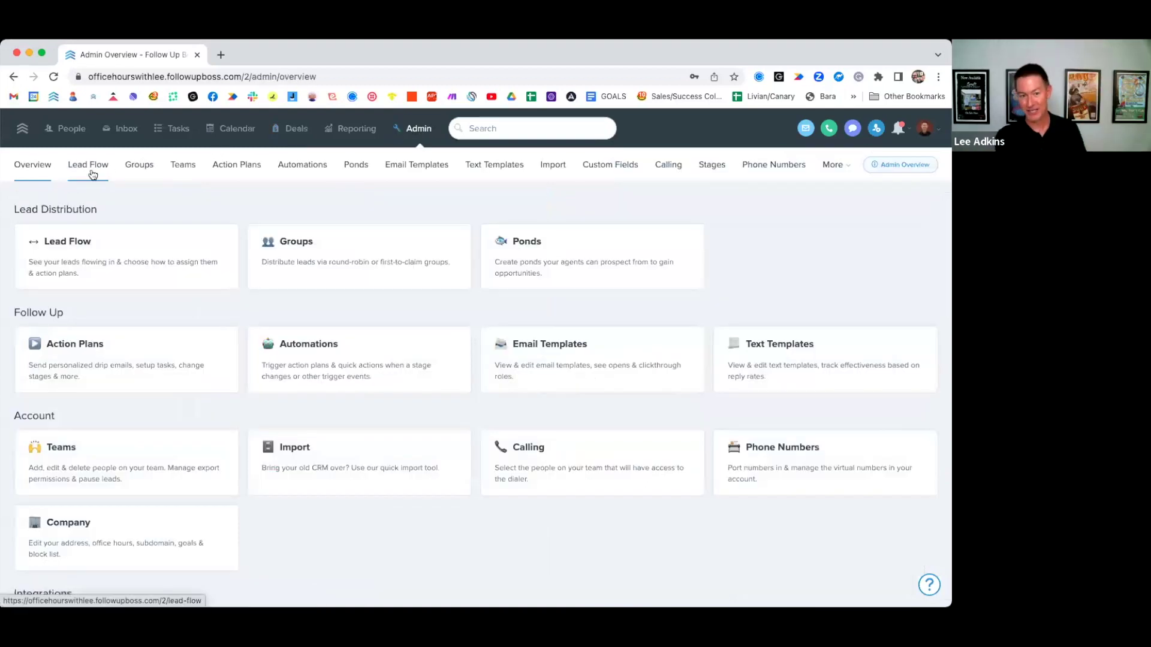
left_click(88, 167)
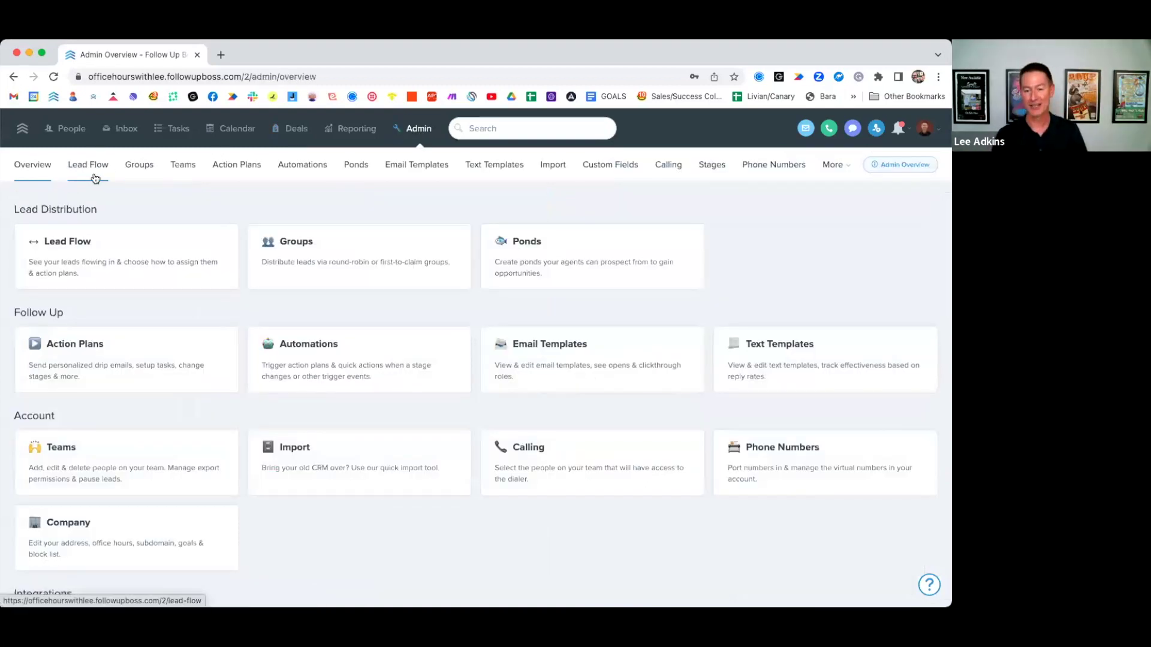
left_click(84, 337)
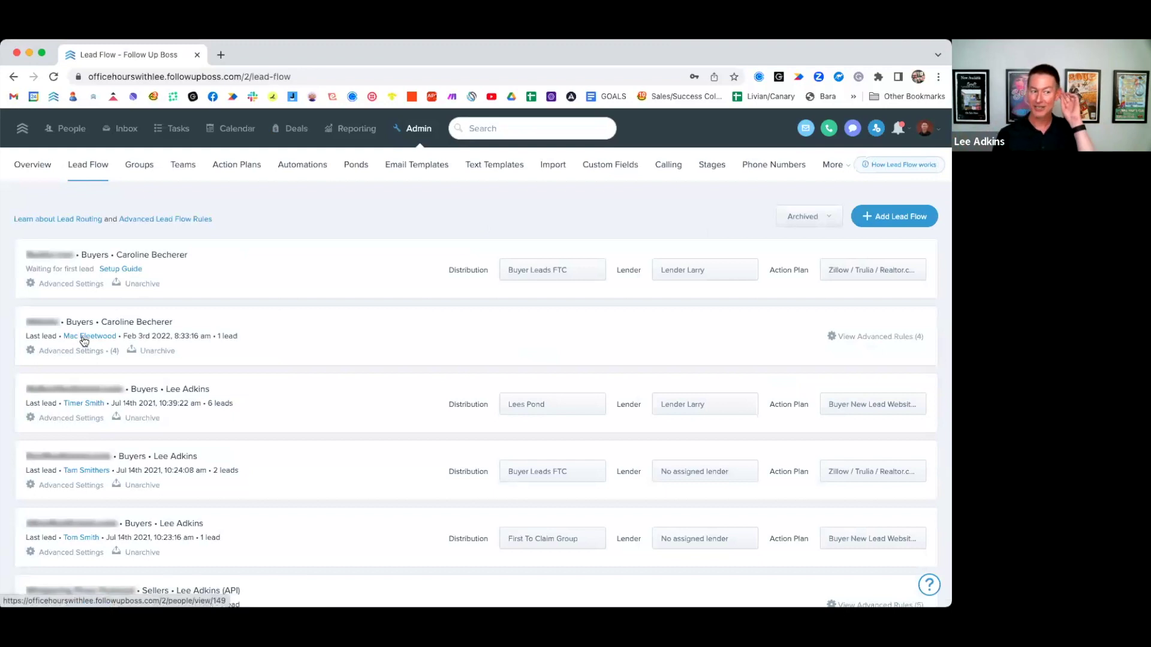
Examine the contact's details, tags, custom fields and activity history, including the list of tags available to assign
scroll(120, 419, "down", 3)
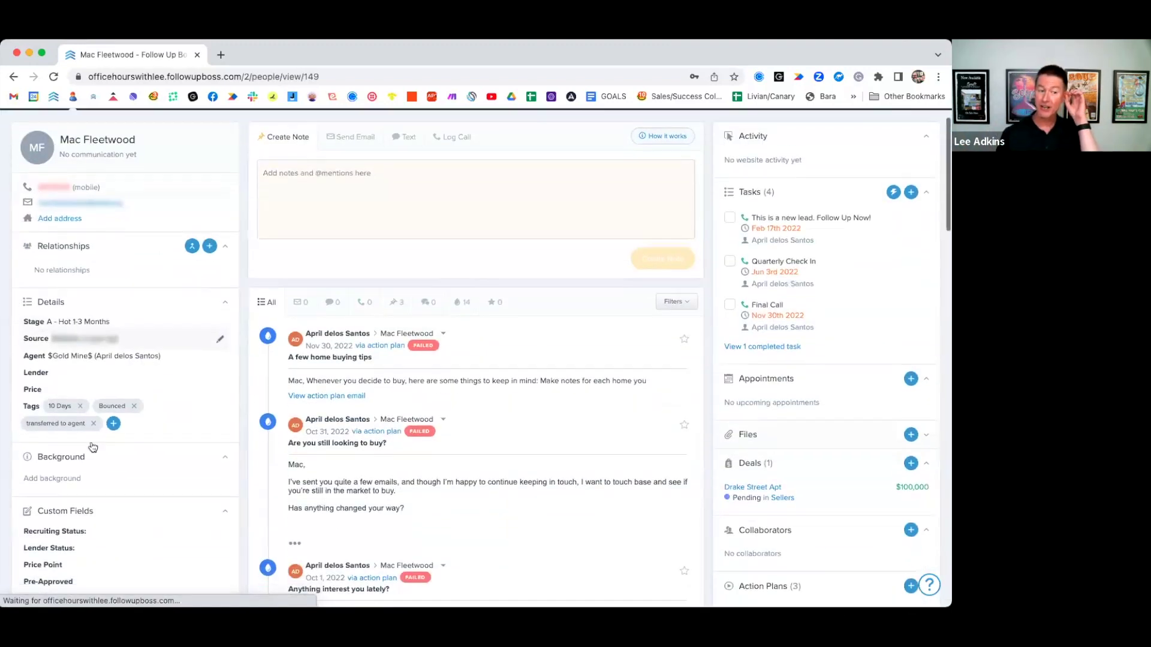
scroll(143, 464, "down", 3)
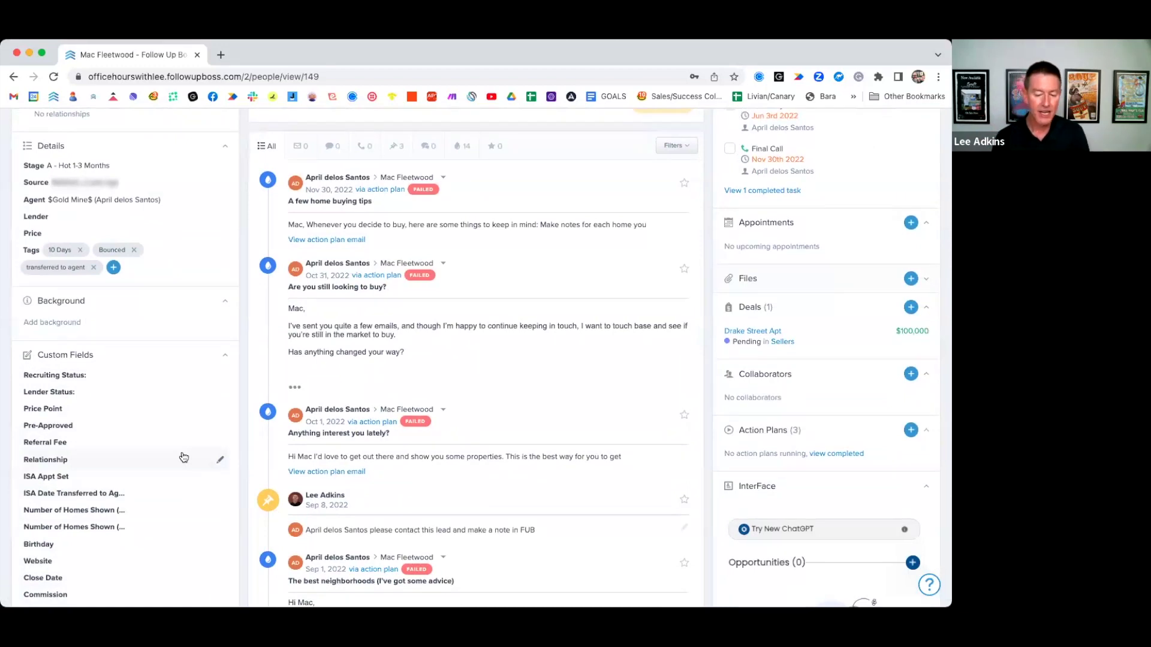
scroll(183, 457, "up", 6)
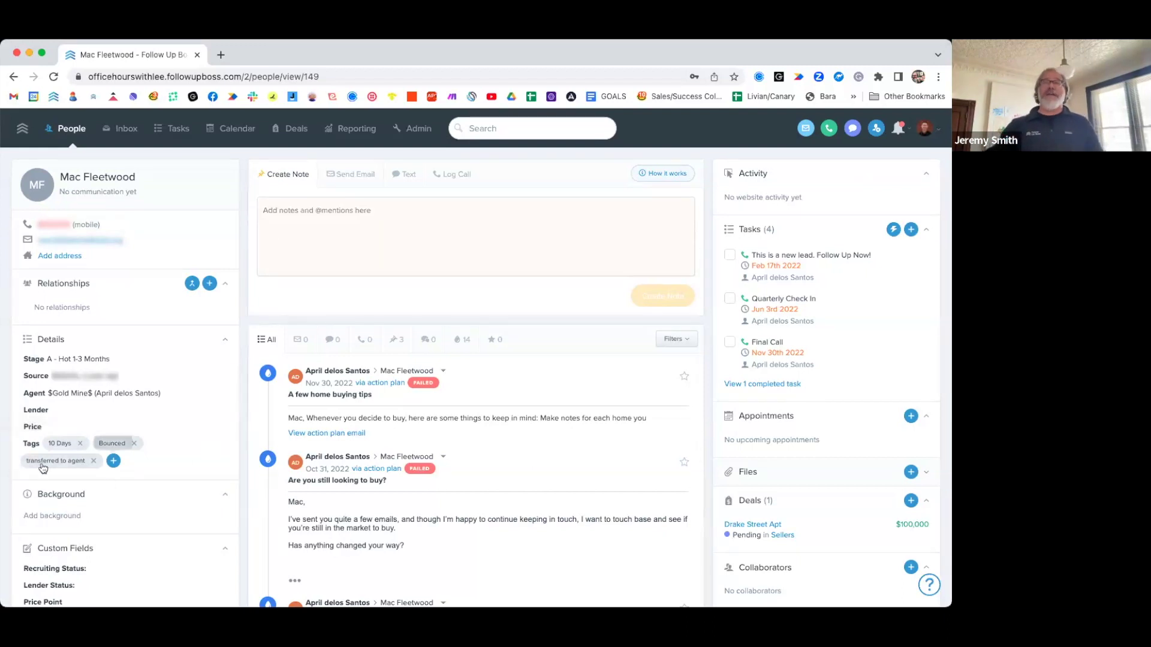
scroll(144, 463, "down", 2)
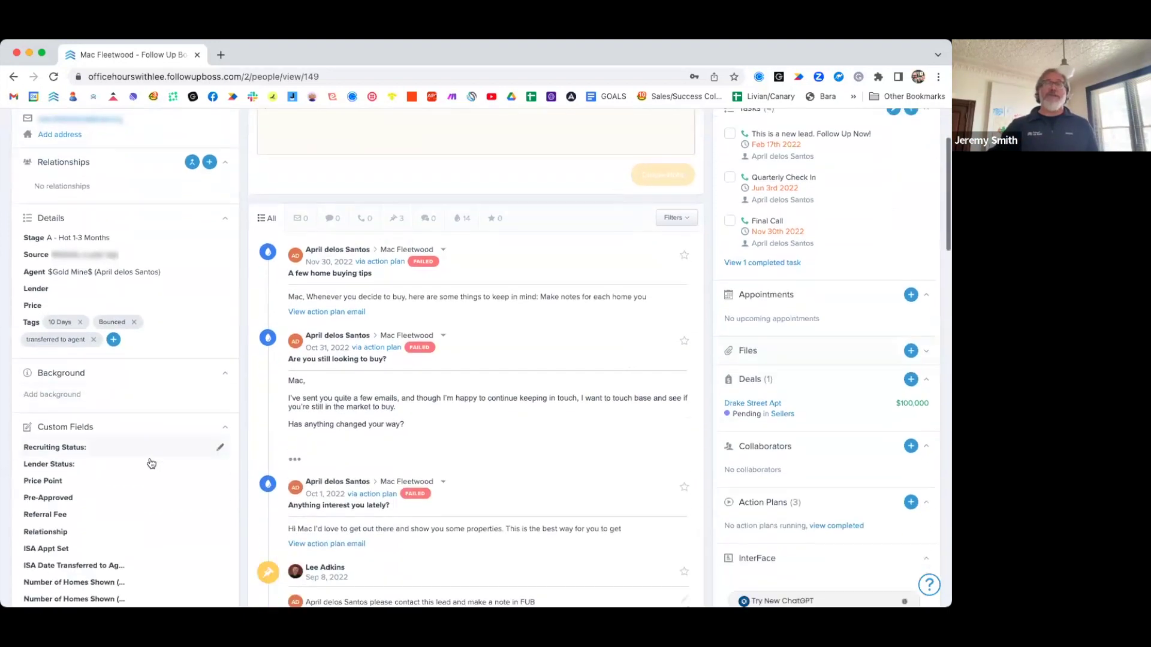
scroll(151, 463, "down", 2)
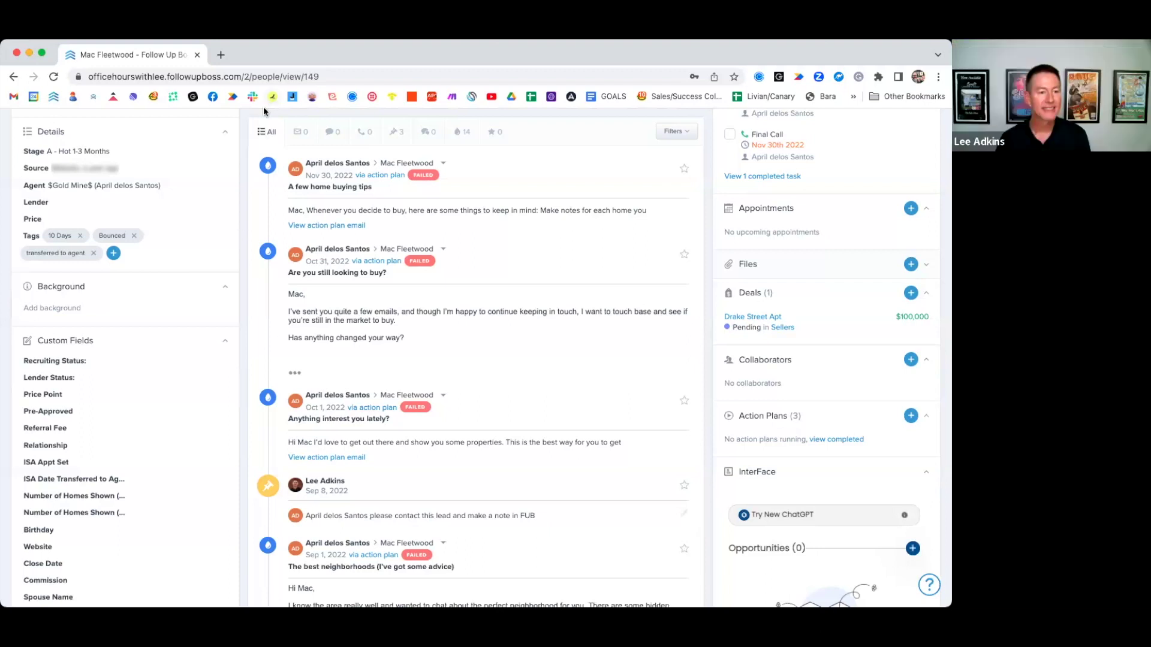
scroll(251, 336, "up", 5)
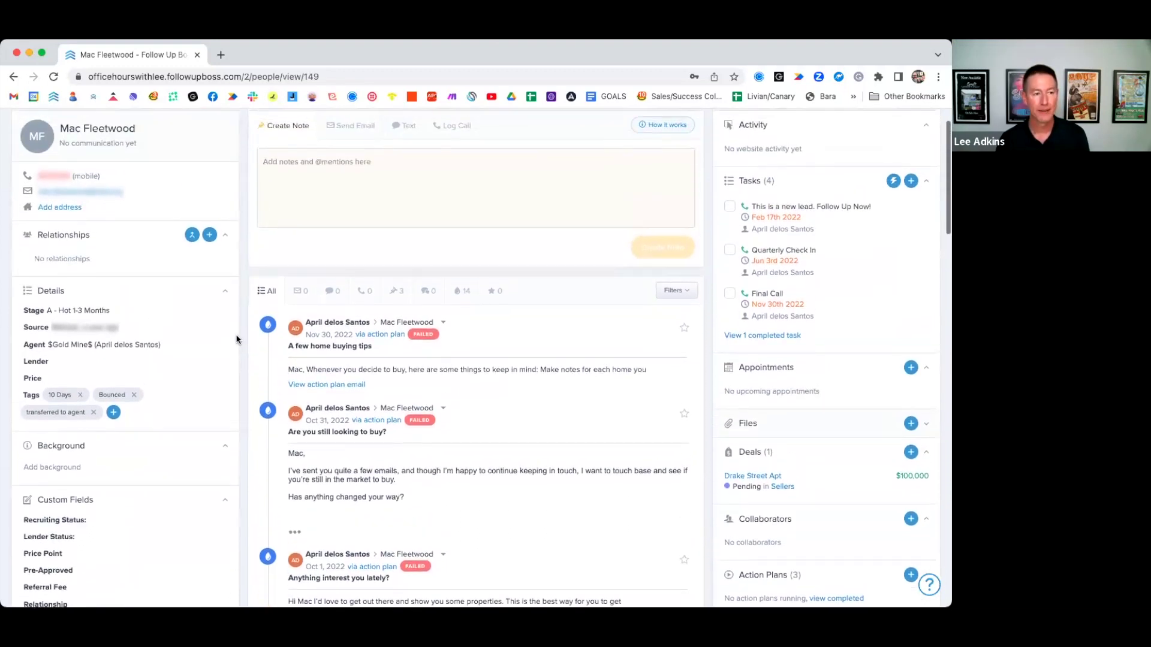
scroll(235, 342, "up", 1)
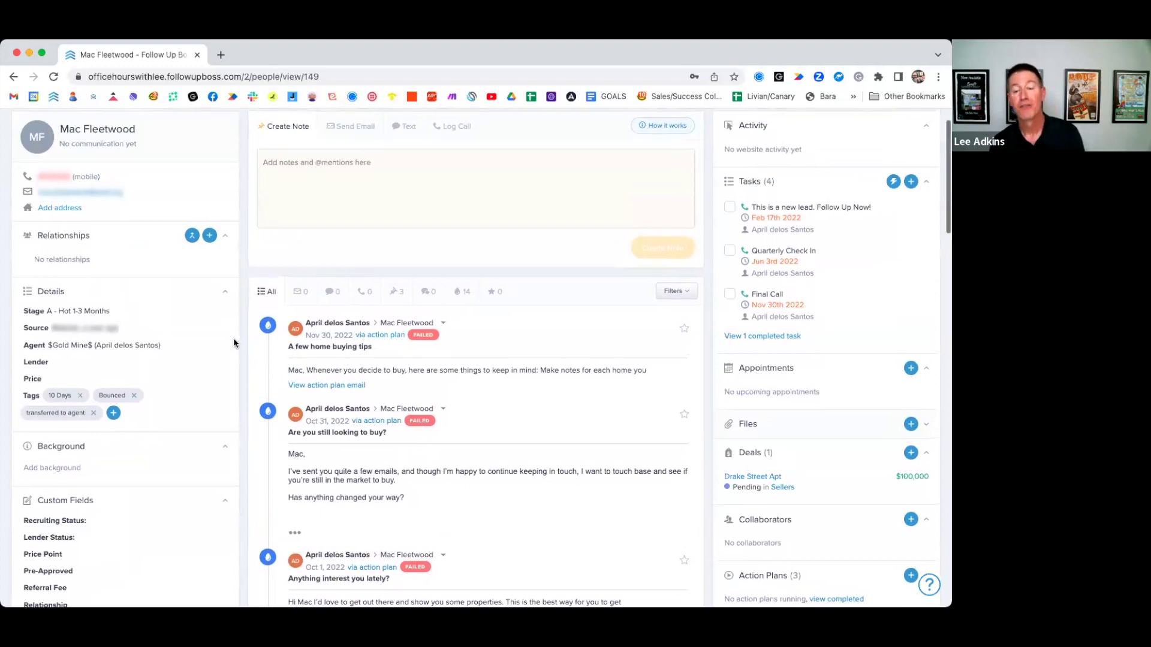
scroll(234, 343, "up", 2)
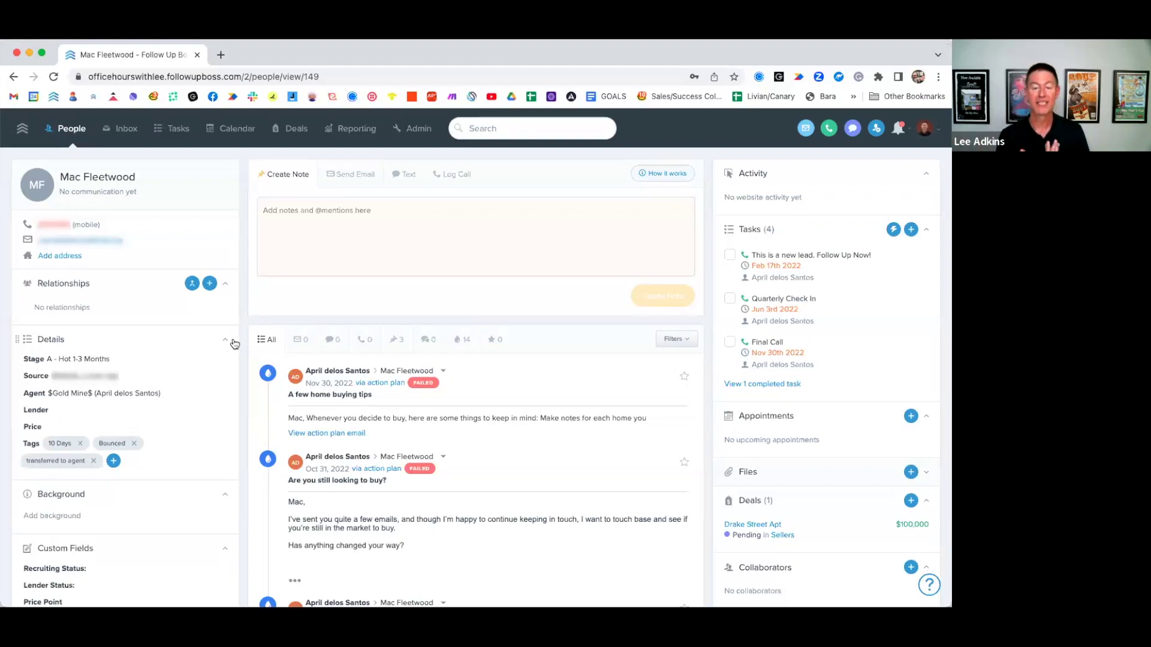
left_click(114, 461)
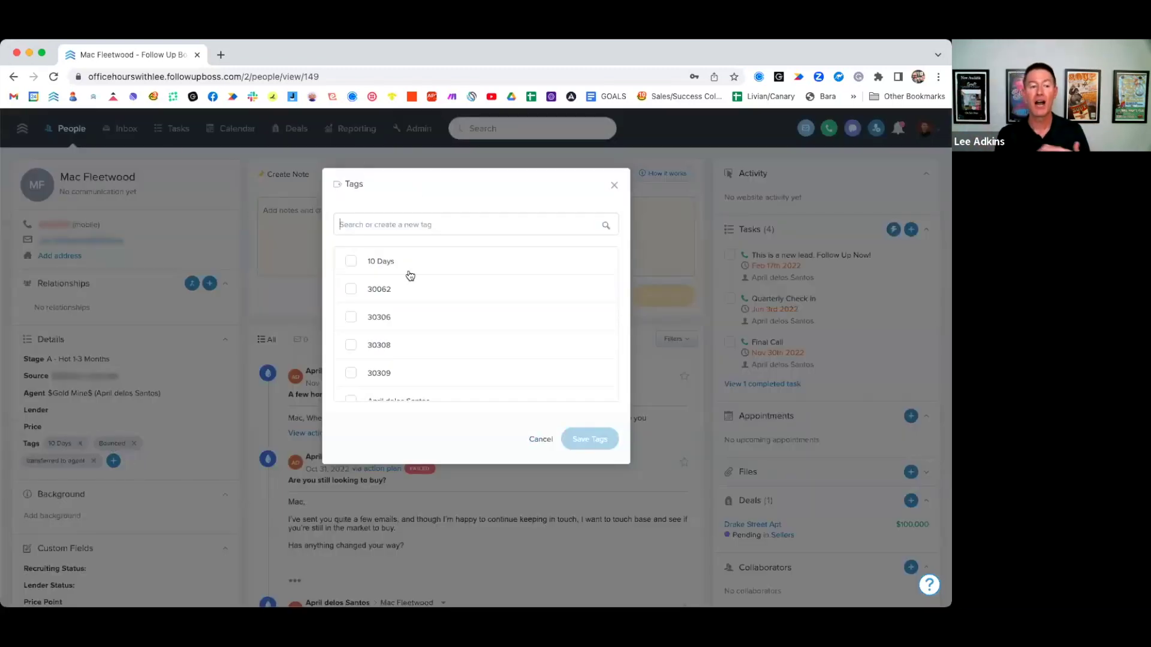
left_click(613, 186)
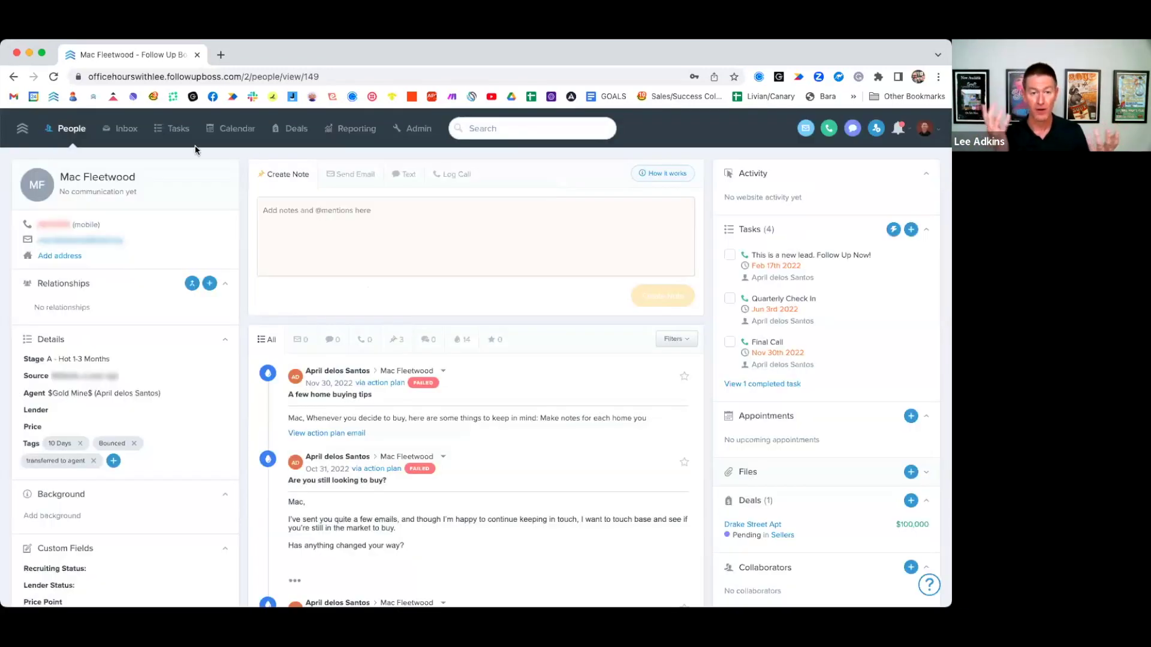
In the people list, remove the created-date filter and filter for contacts whose tags include Newsletter 2020
left_click(51, 128)
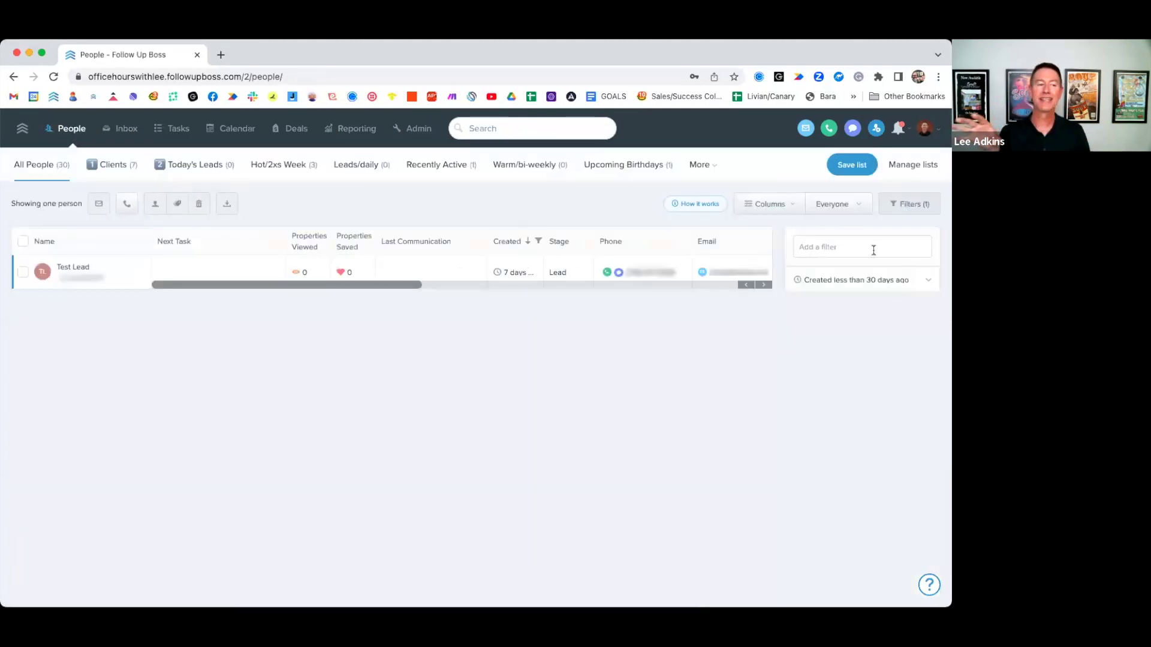
left_click(917, 280)
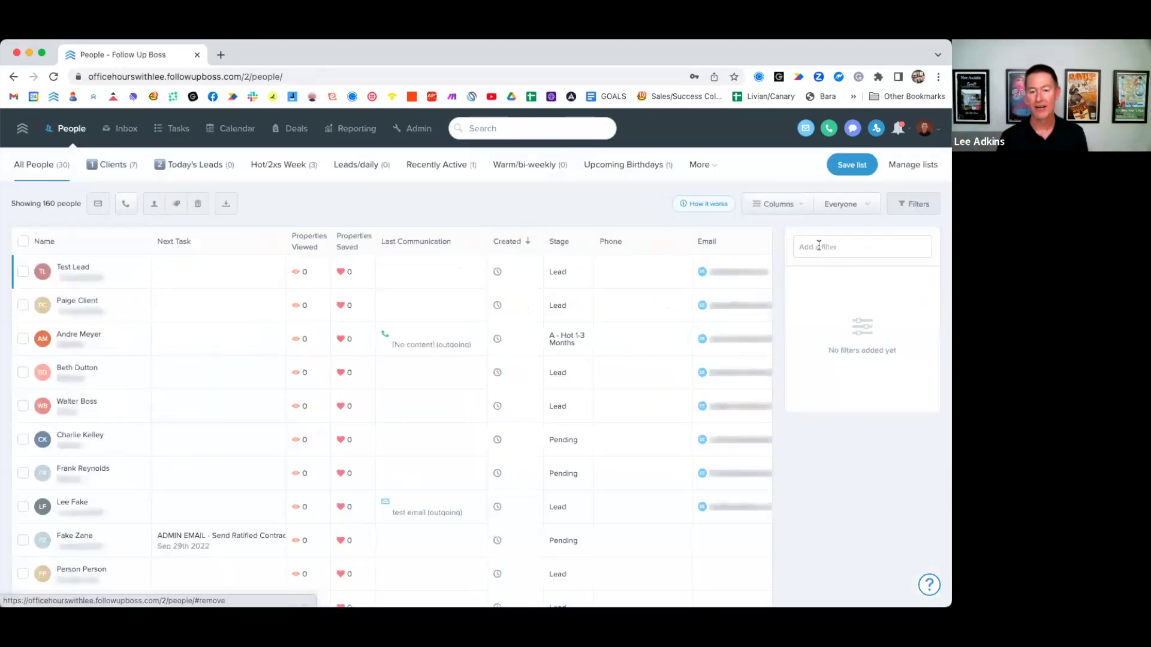
left_click(818, 246)
type("tag")
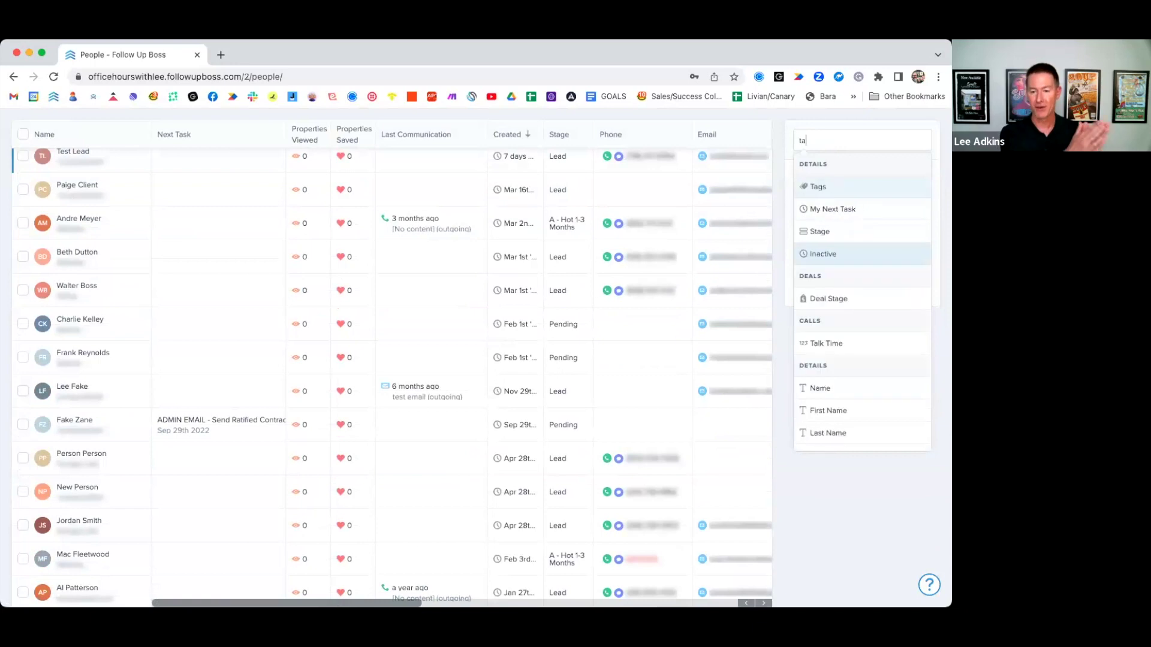
left_click(849, 190)
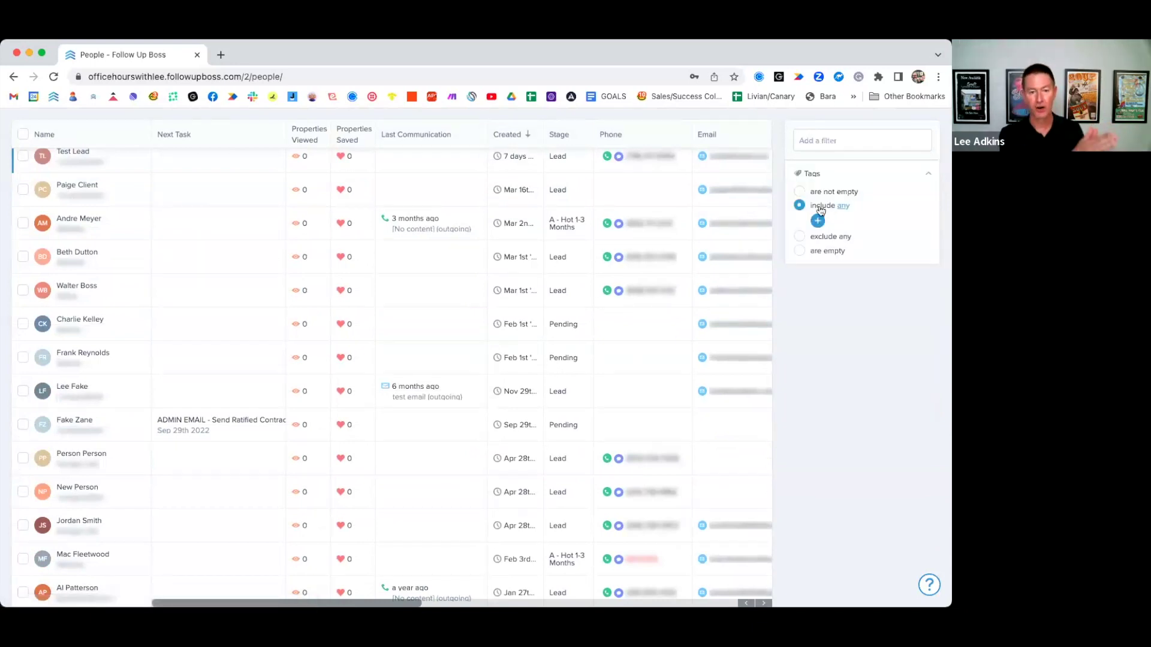
left_click(816, 220)
type("news")
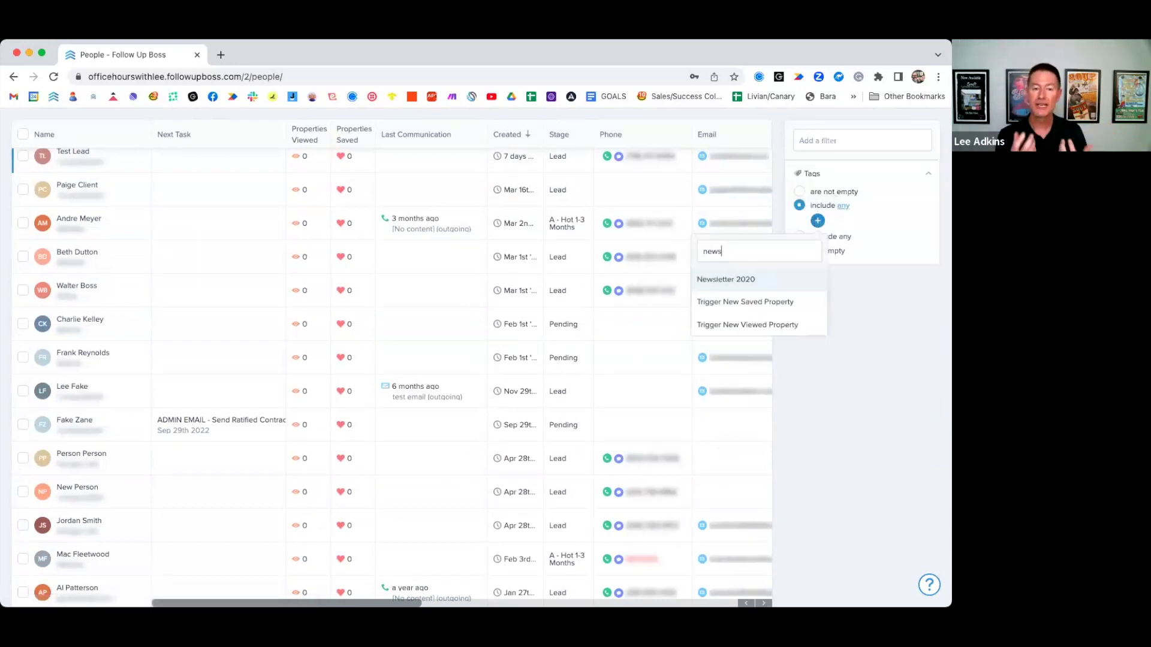
left_click(786, 278)
left_click(871, 507)
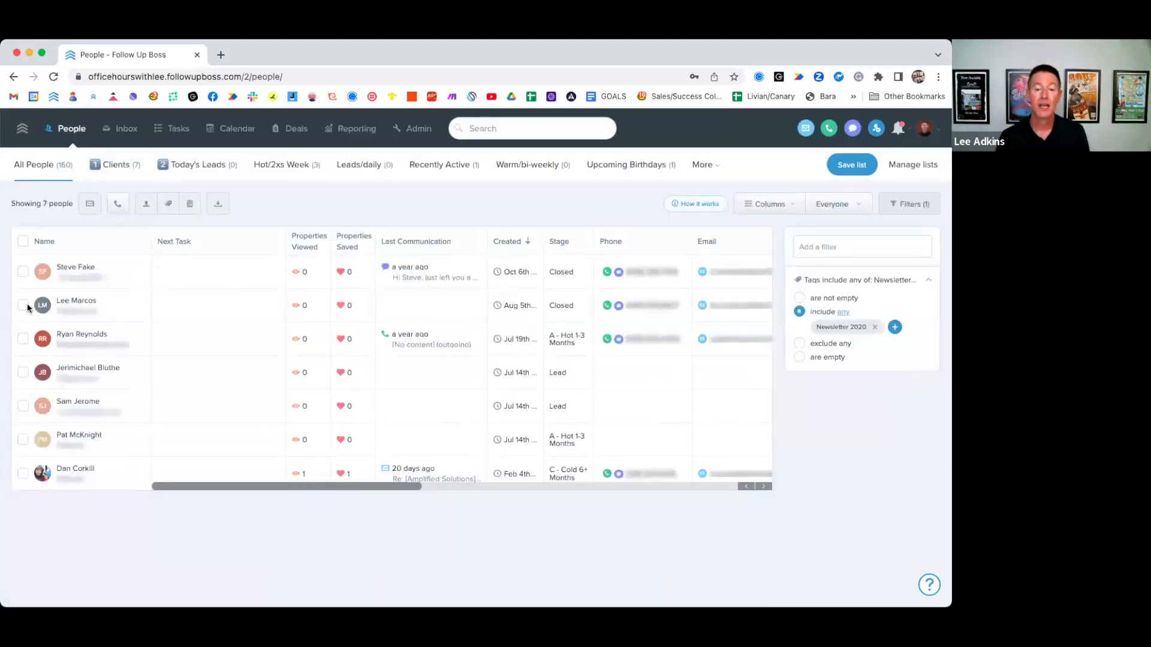
Select all contacts in the filtered list and clear the selection again
left_click(23, 241)
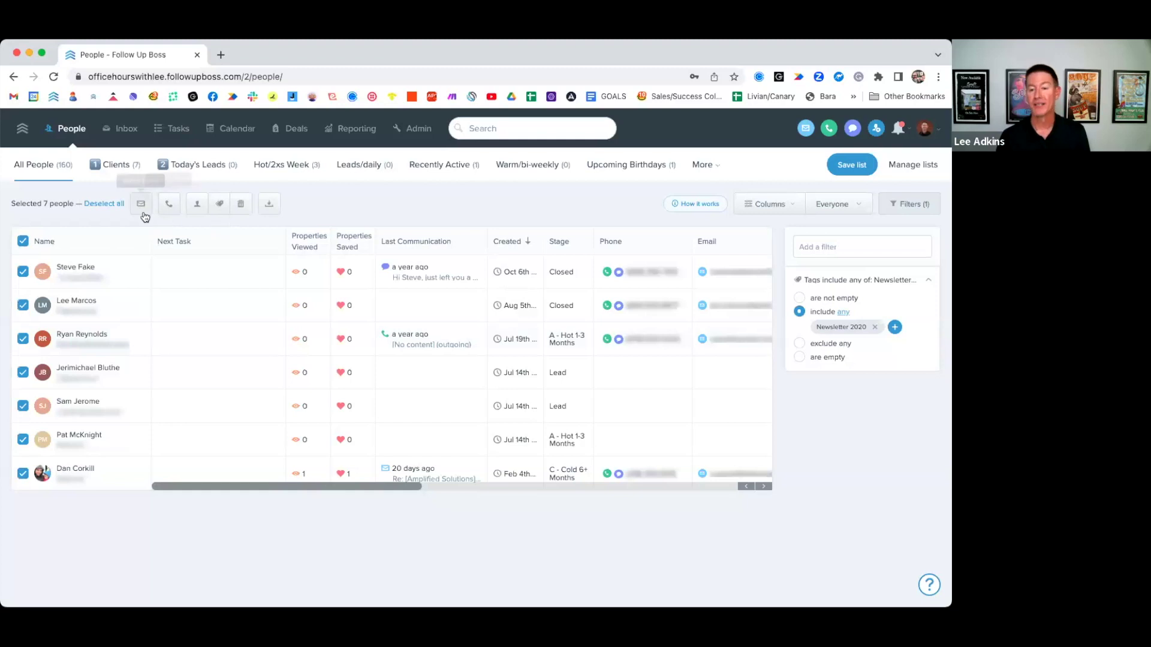
left_click(22, 241)
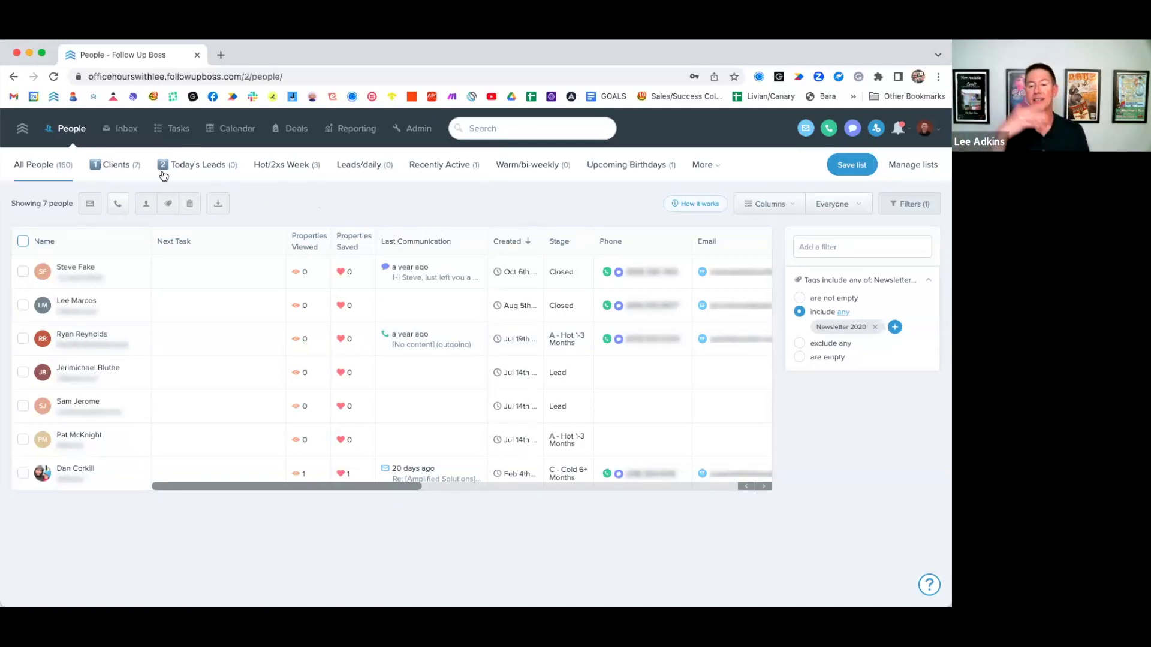
Open the Clients smart list and review the stages and tags of the contacts in it
left_click(128, 169)
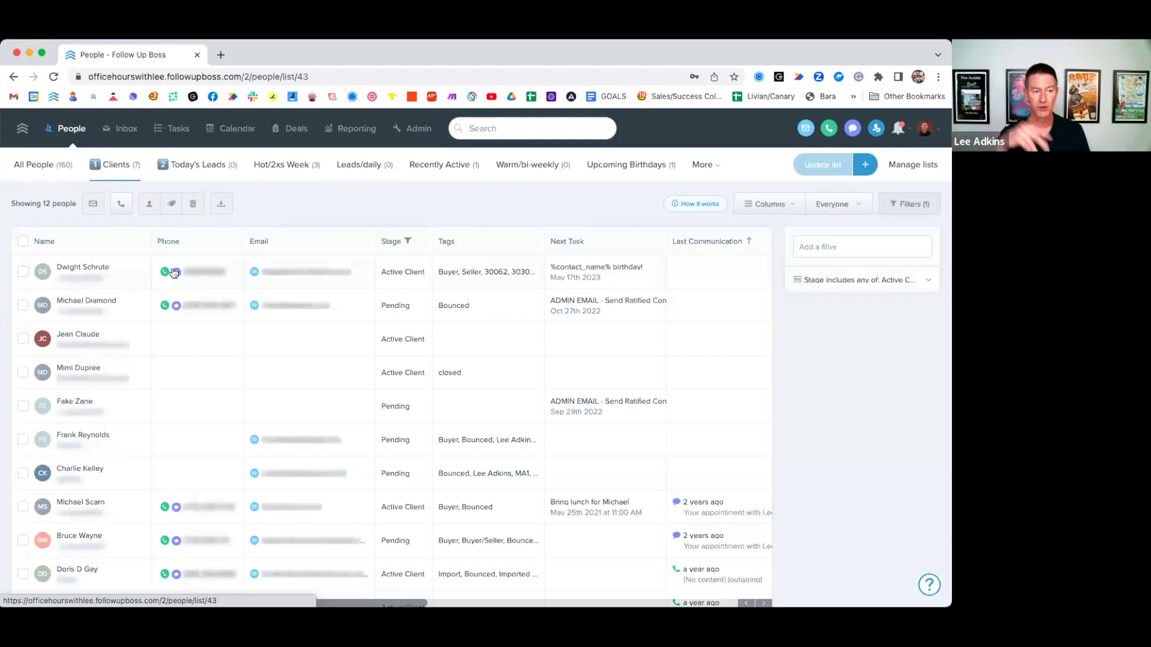
scroll(141, 282, "down", 1)
scroll(142, 266, "down", 3)
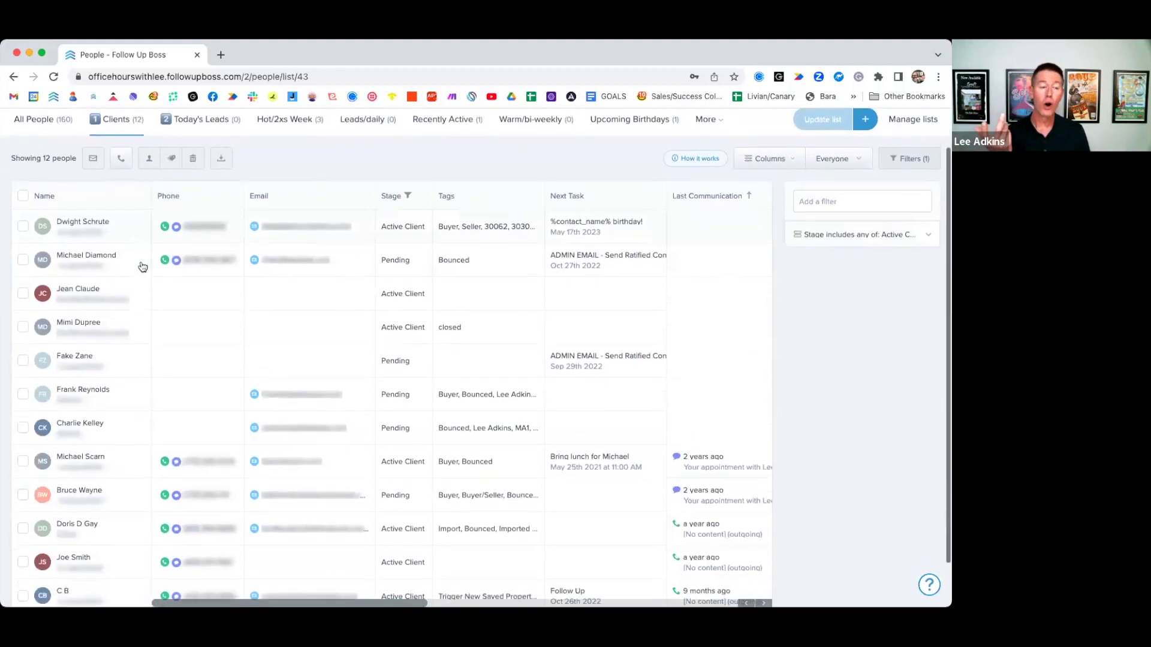
scroll(142, 267, "up", 1)
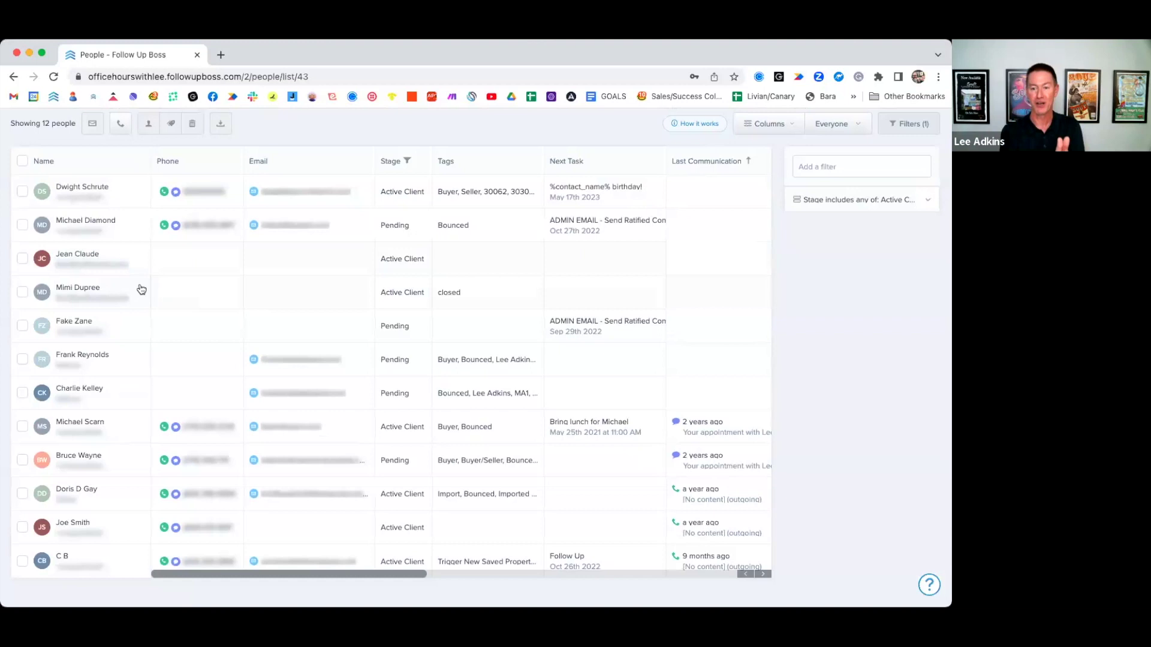
scroll(142, 291, "up", 5)
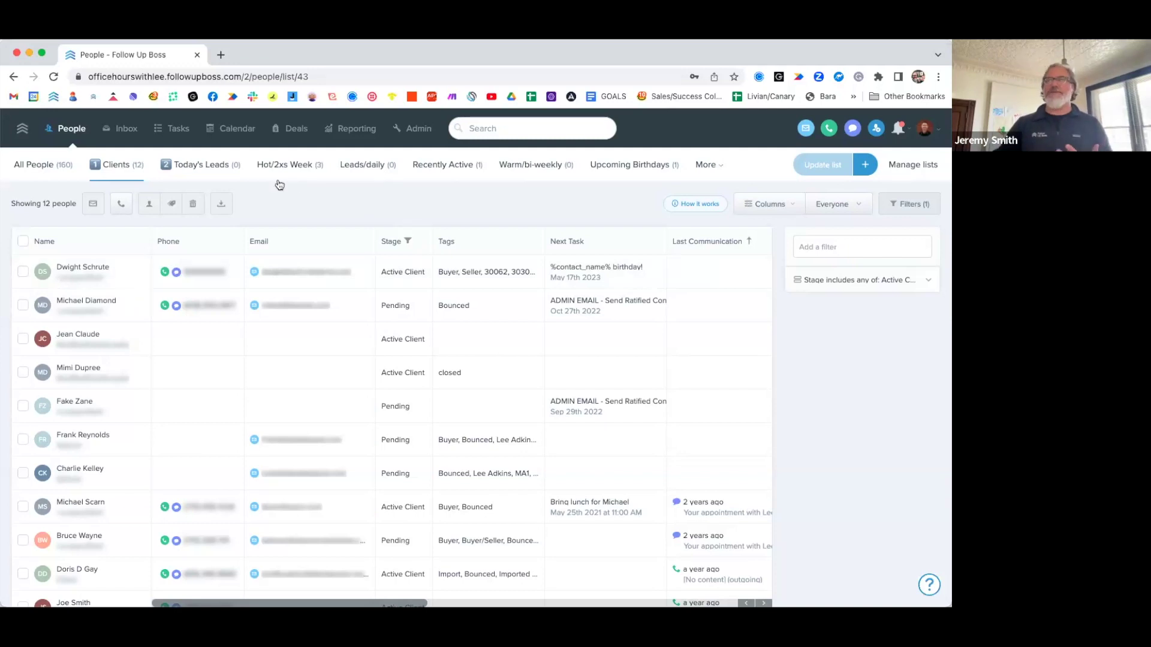
Open the Stages settings in the admin area and examine the full list of contact stages
left_click(418, 128)
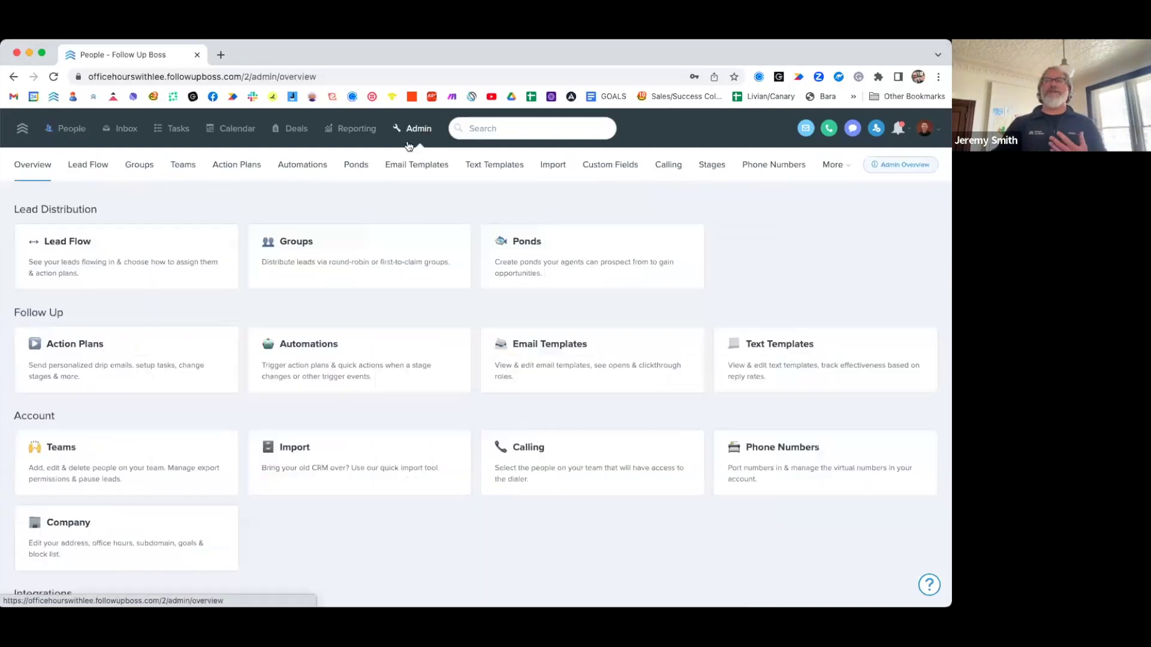
left_click(712, 164)
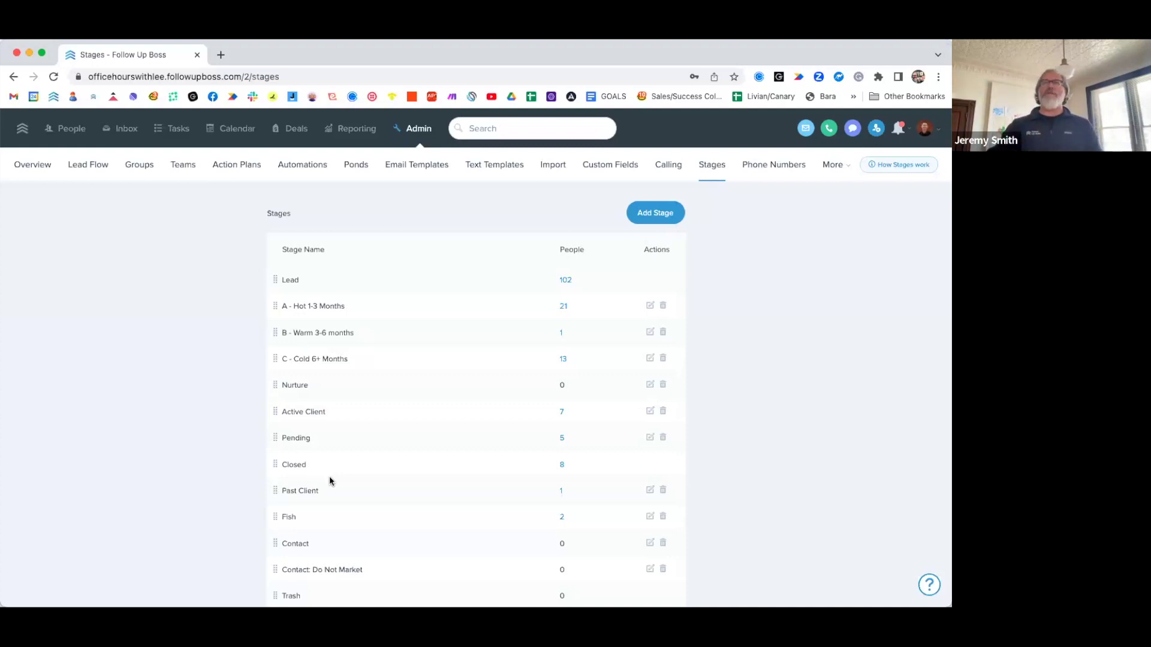
scroll(329, 476, "down", 1)
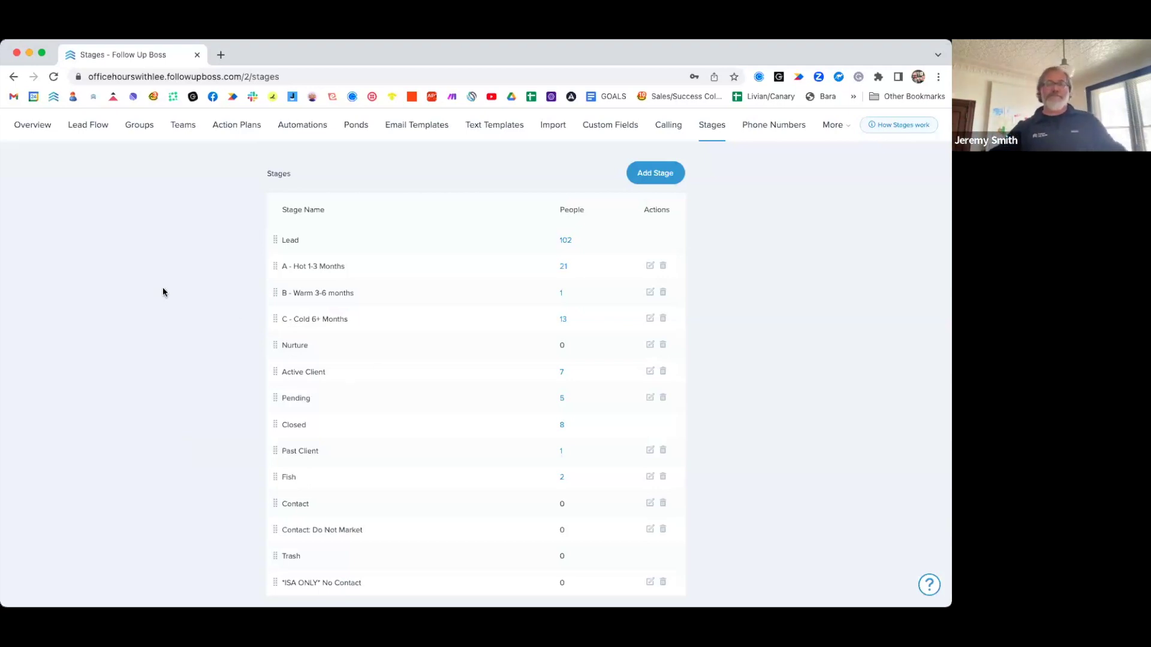
scroll(258, 435, "up", 2)
scroll(273, 442, "down", 2)
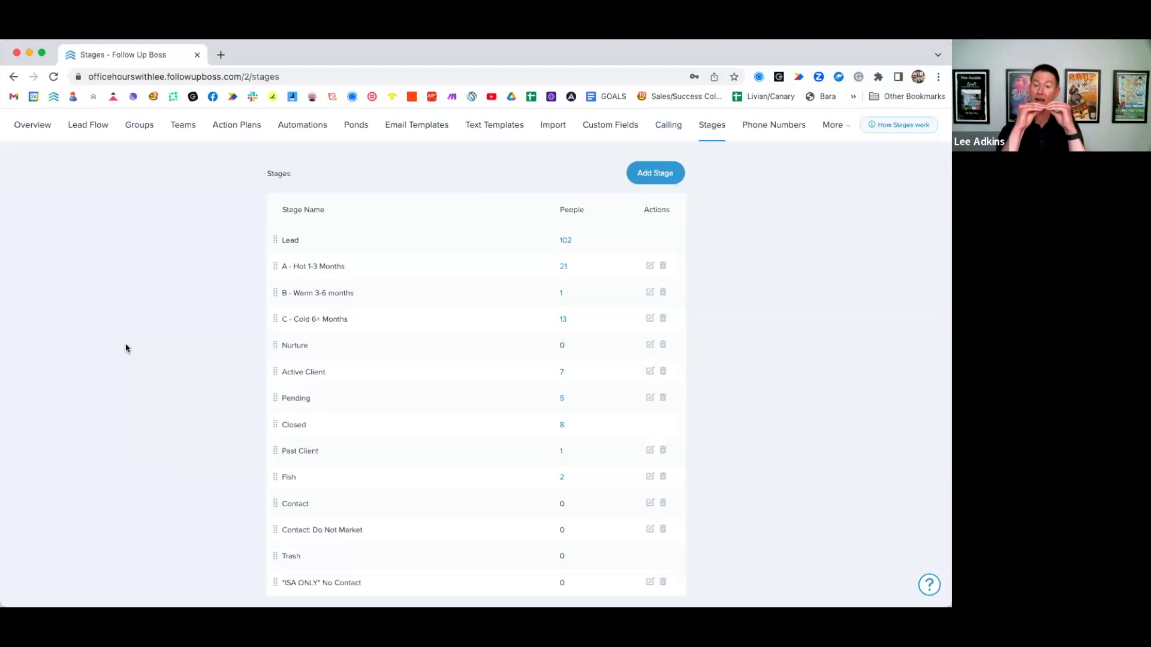
scroll(124, 349, "up", 2)
scroll(128, 342, "down", 2)
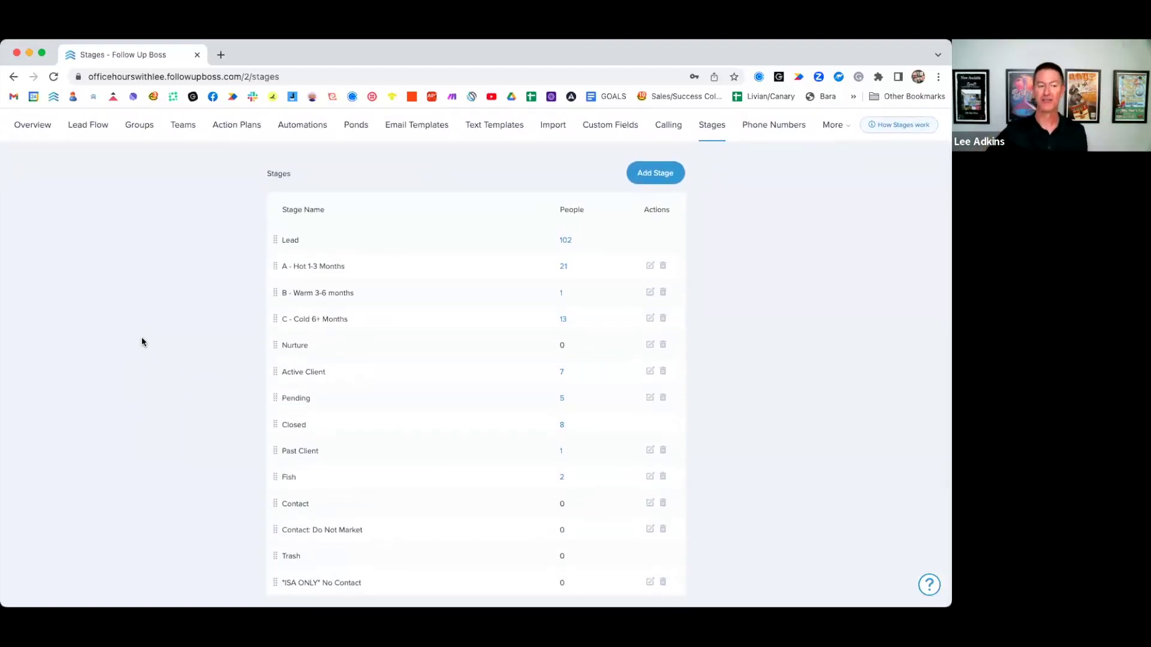
scroll(146, 331, "up", 1)
Reopen the most recently viewed contact from the search suggestions and examine its stage, tags and custom fields
left_click(533, 139)
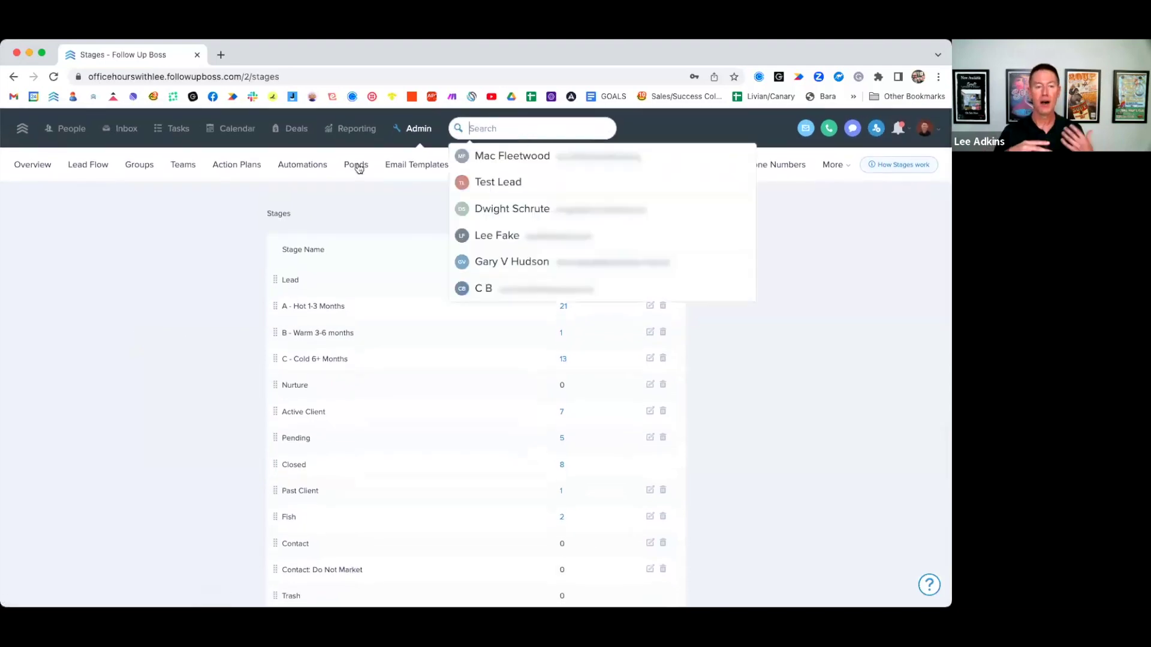
left_click(296, 195)
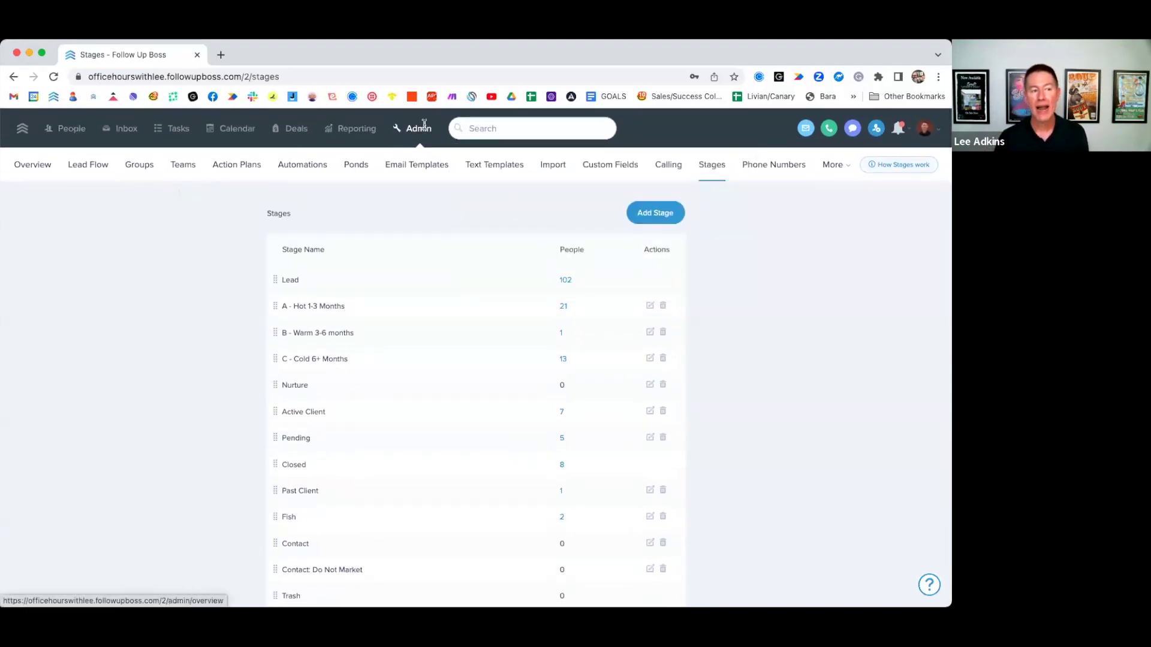
left_click(500, 128)
left_click(516, 160)
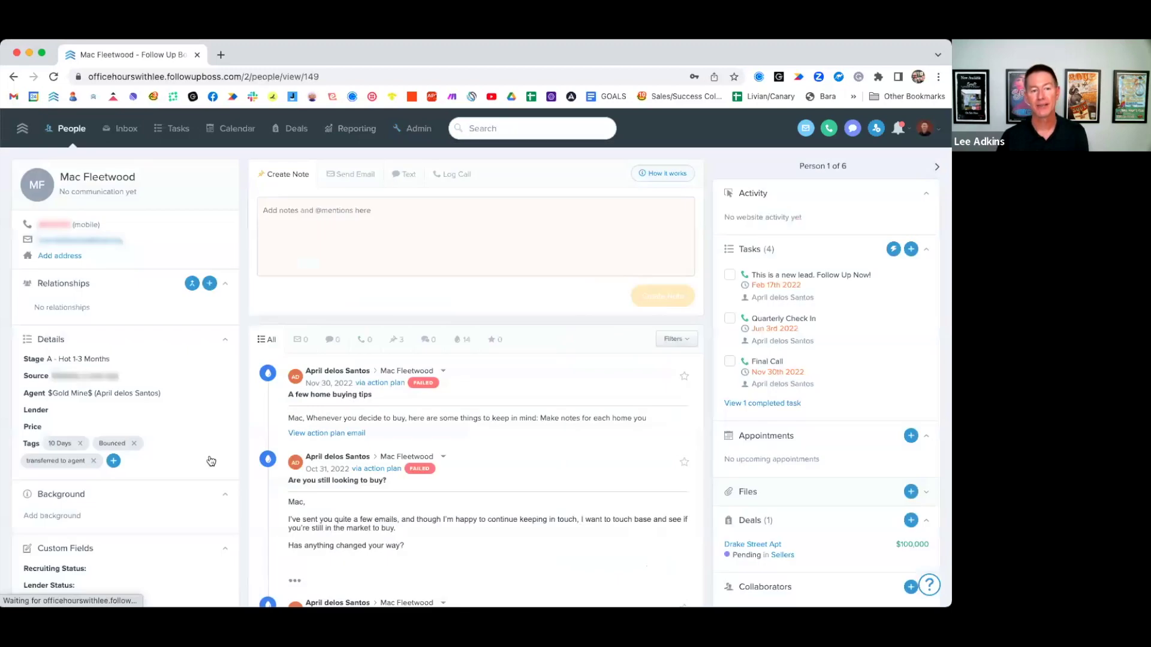
scroll(213, 458, "down", 4)
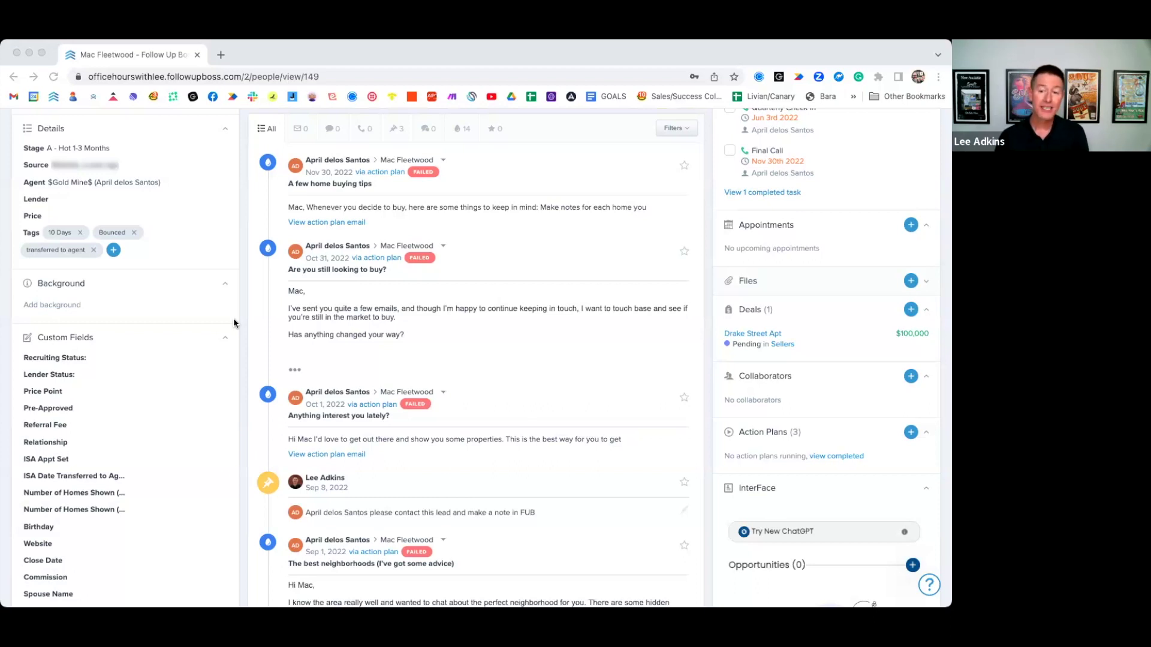
Open the contact's stage options and examine the full range from Lead to Trash
scroll(224, 318, "up", 2)
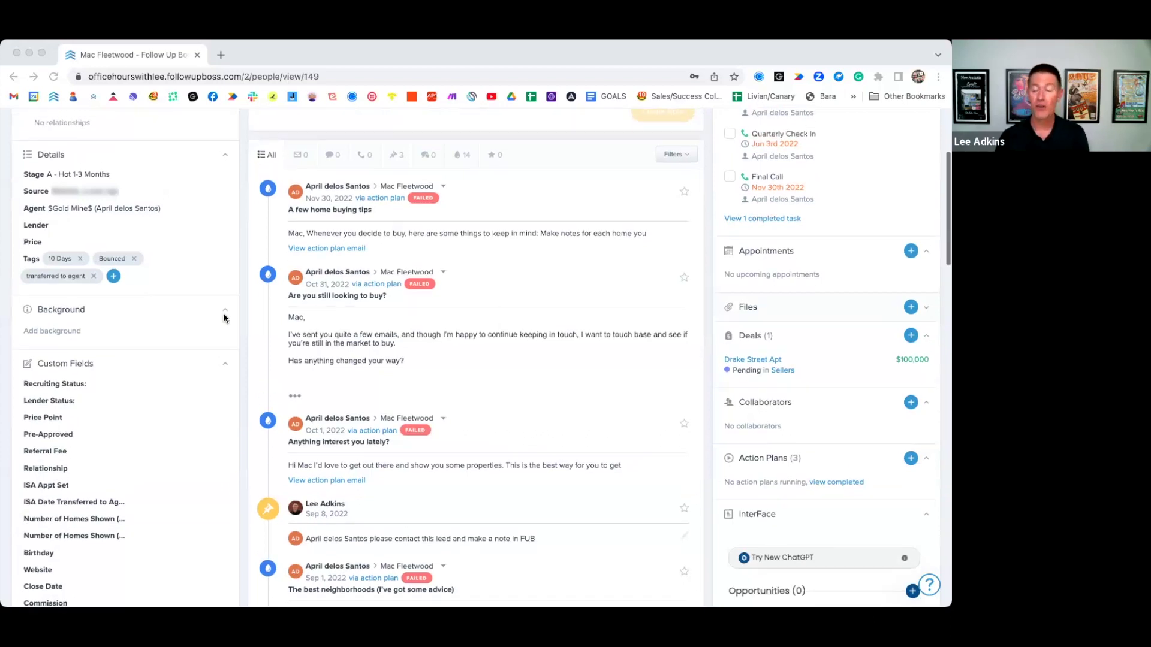
left_click(125, 209)
left_click(125, 209)
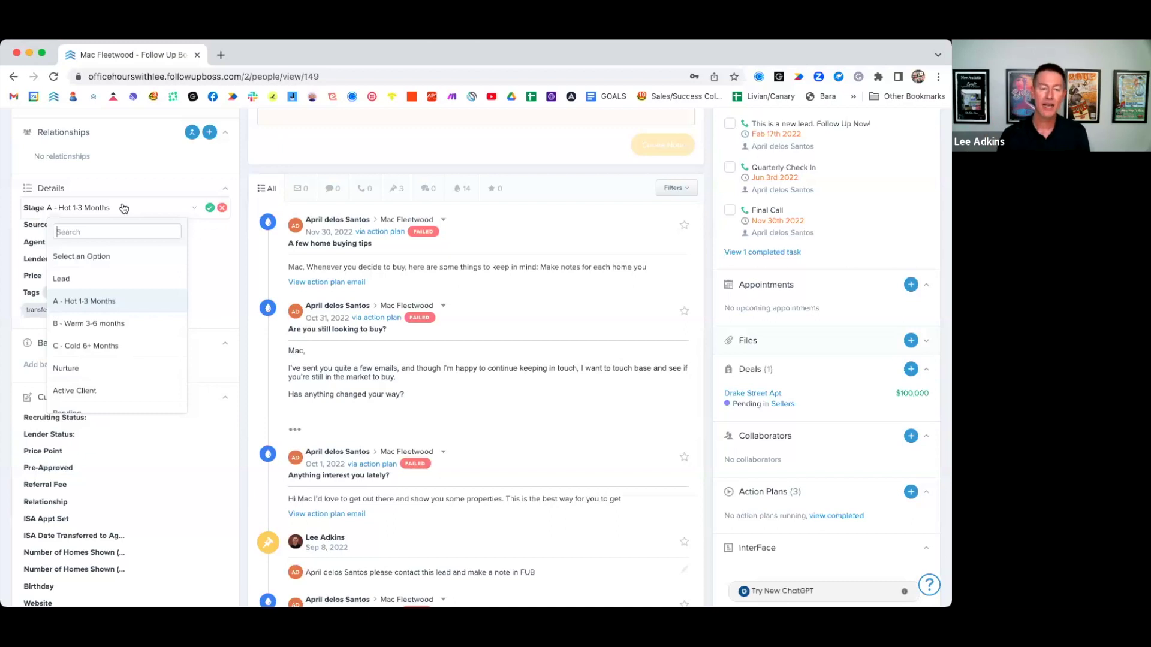
scroll(105, 312, "down", 5)
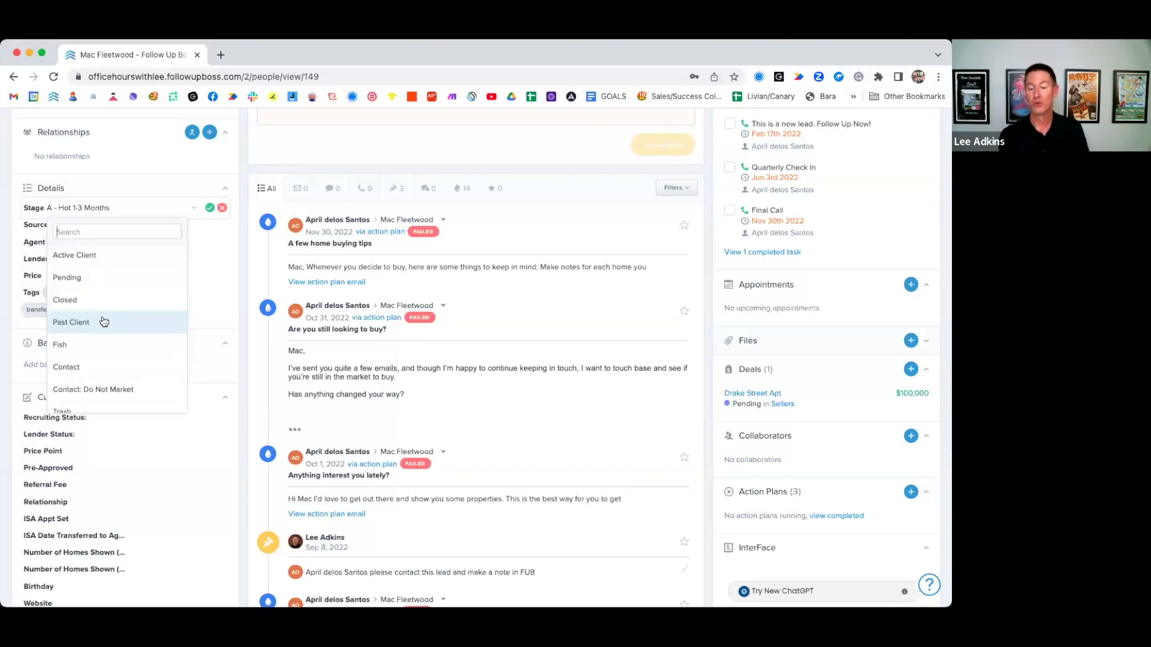
scroll(103, 322, "up", 3)
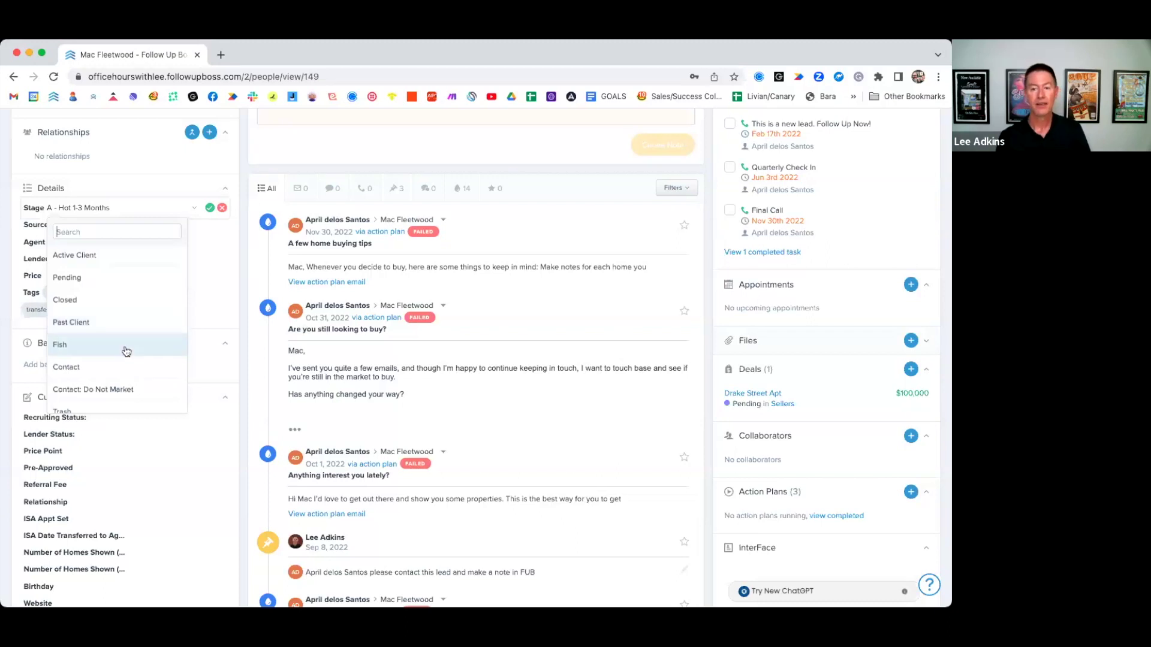
scroll(200, 378, "up", 3)
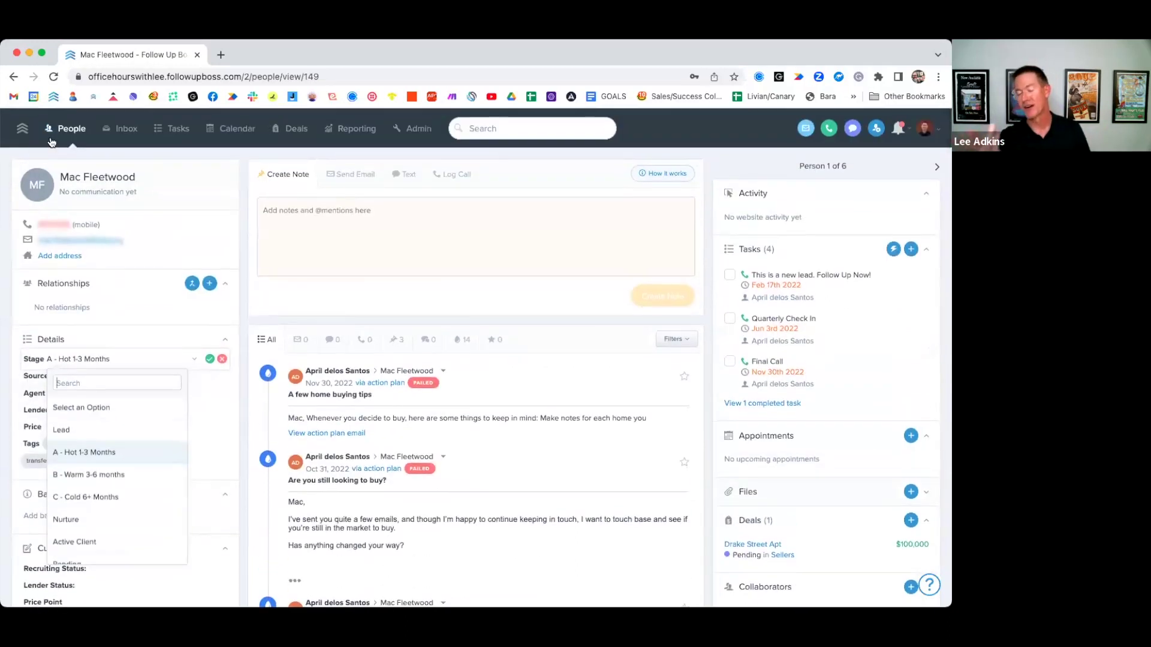
Add a Tags filter to the Clients smart list and search its tag options for "homestead exemp"
left_click(50, 133)
left_click(857, 243)
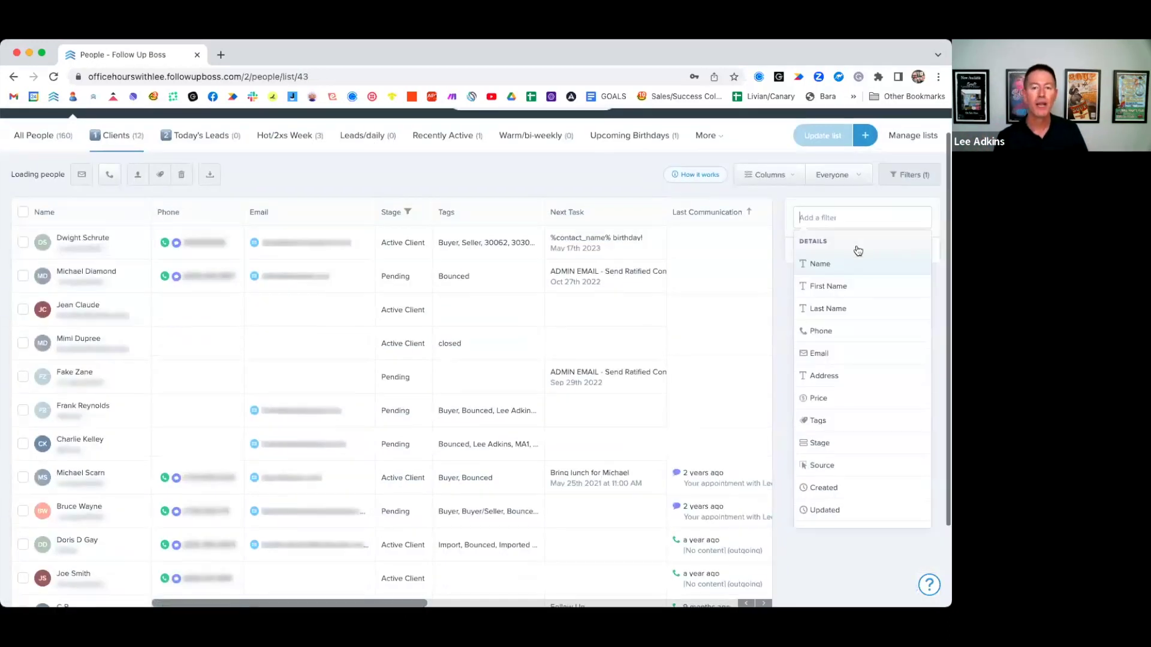
scroll(855, 350, "down", 2)
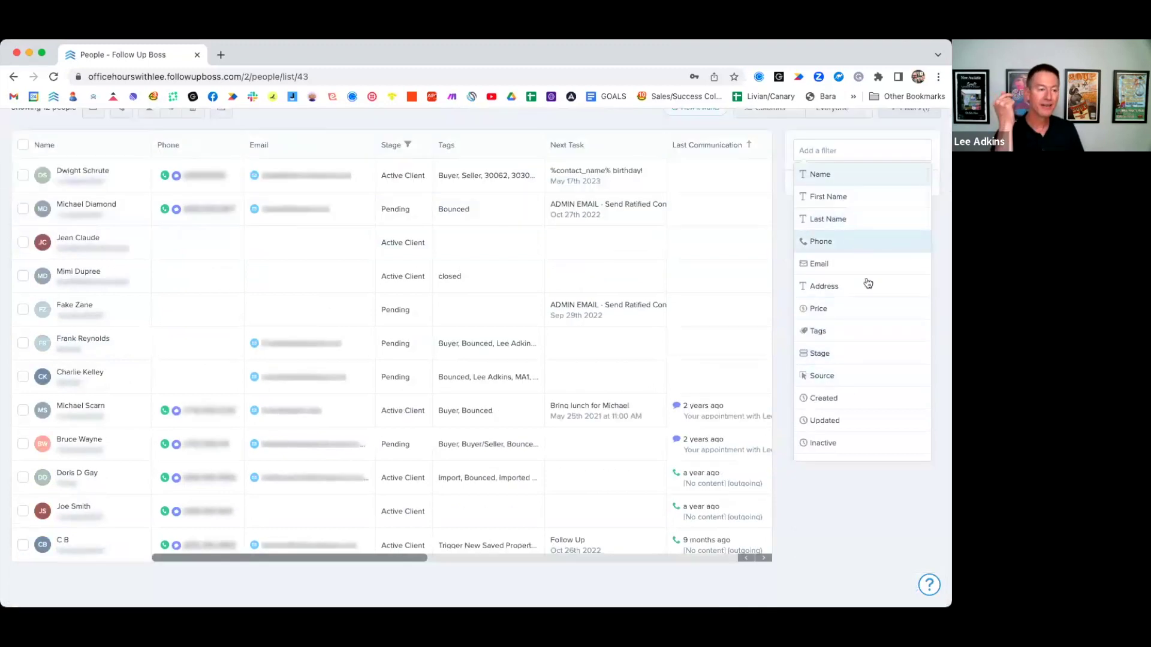
left_click(866, 331)
left_click(817, 231)
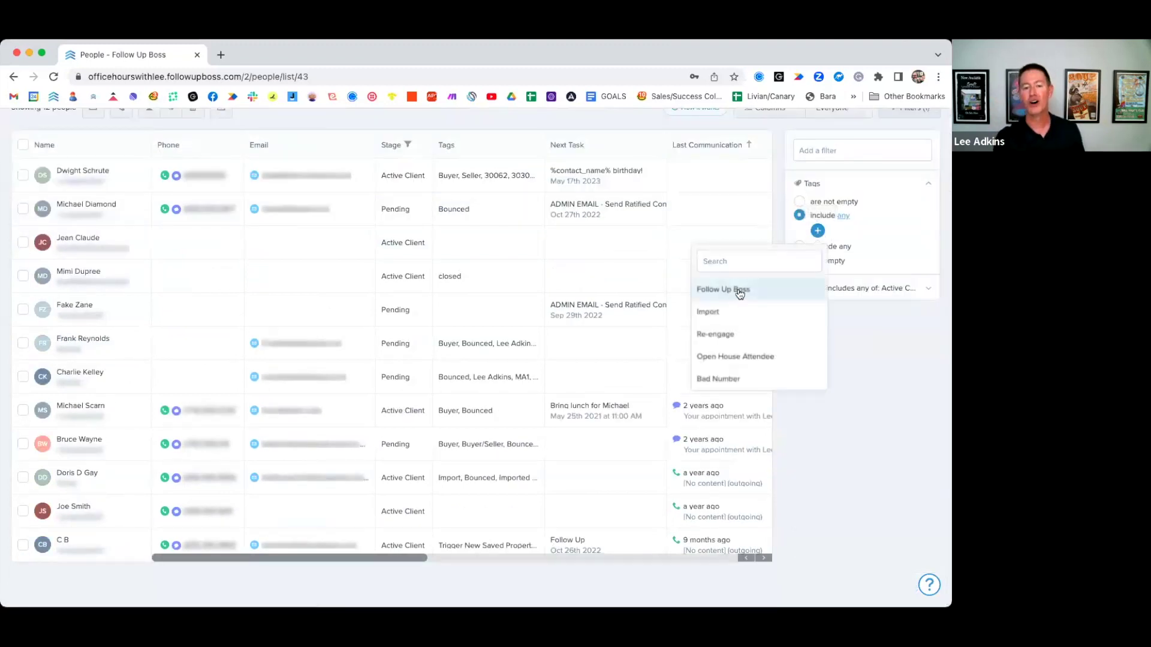
type("home")
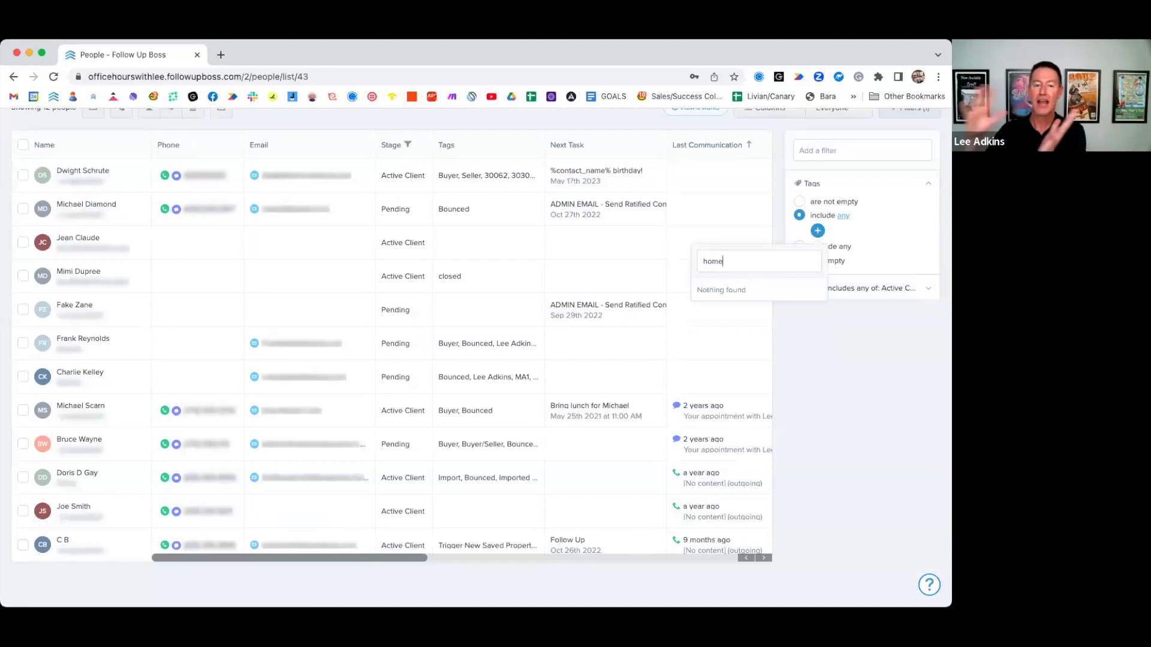
type("stead ex")
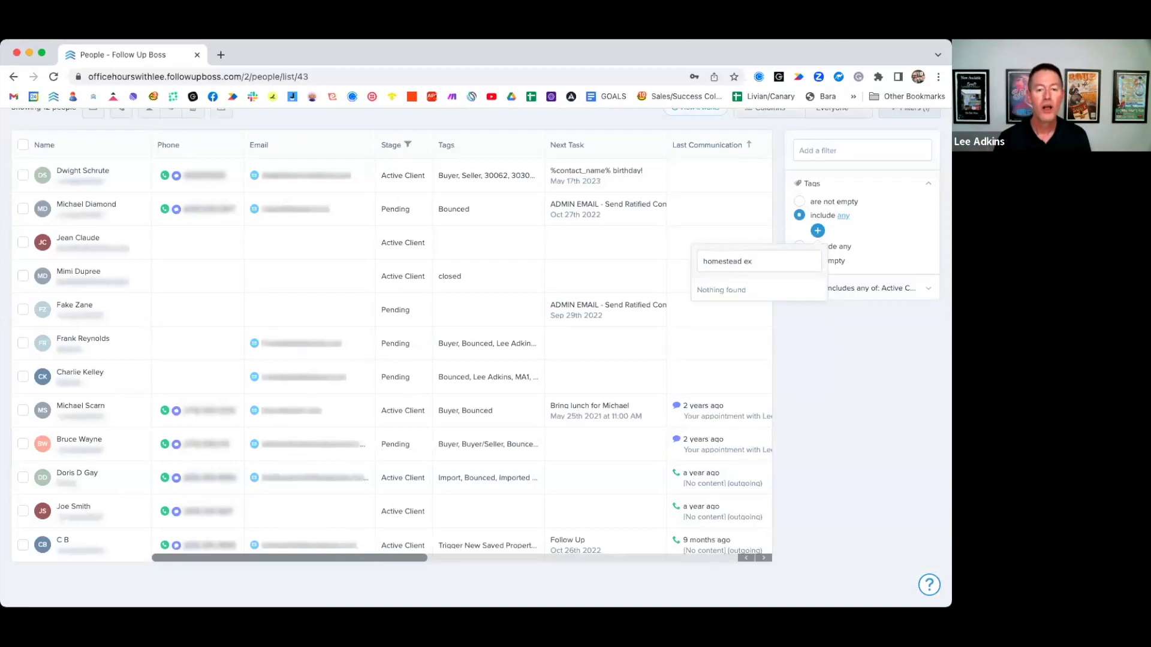
type("emp")
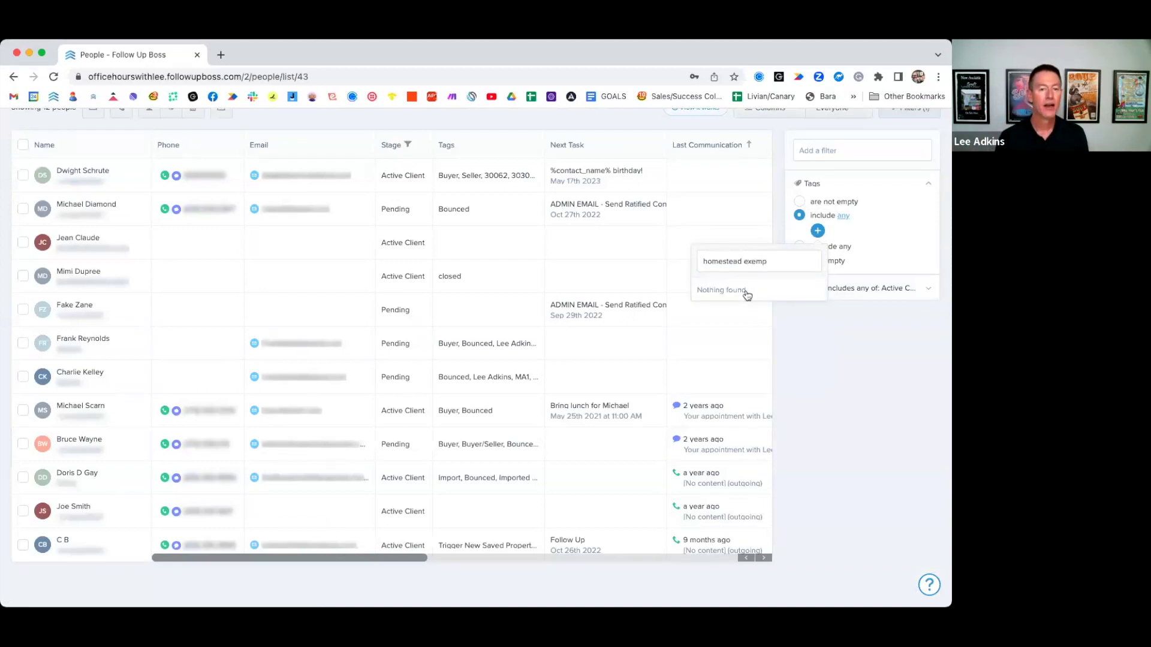
Reopen the most recently viewed contact from the search suggestions and add a new tag named "*AA First"
scroll(747, 295, "up", 3)
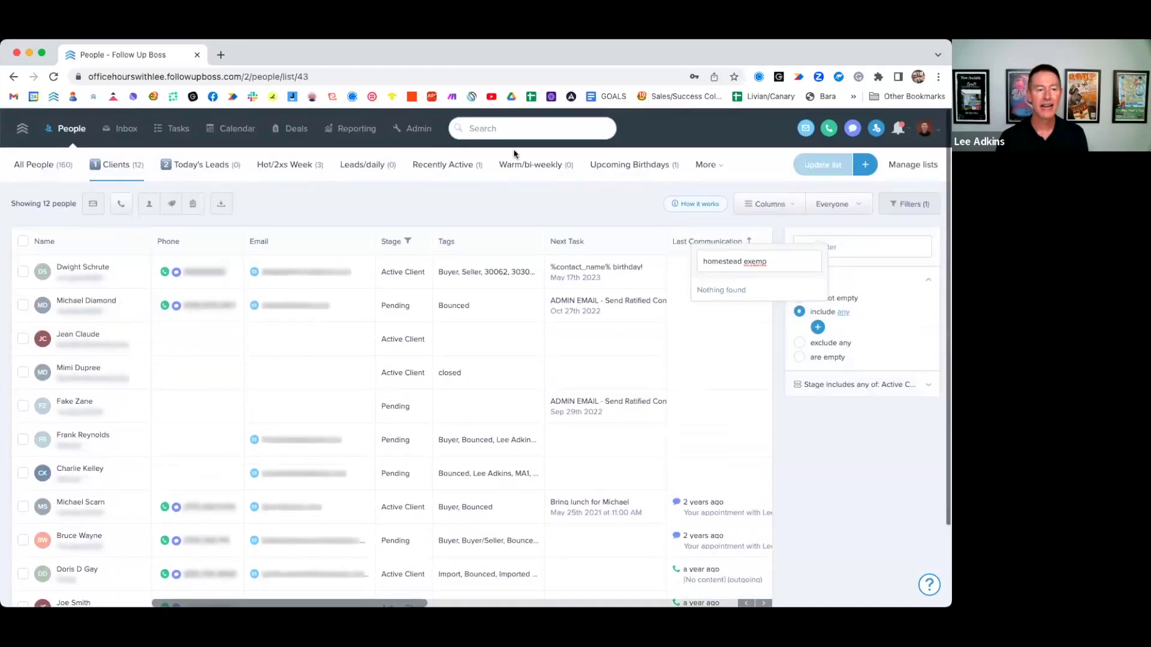
left_click(516, 128)
left_click(514, 157)
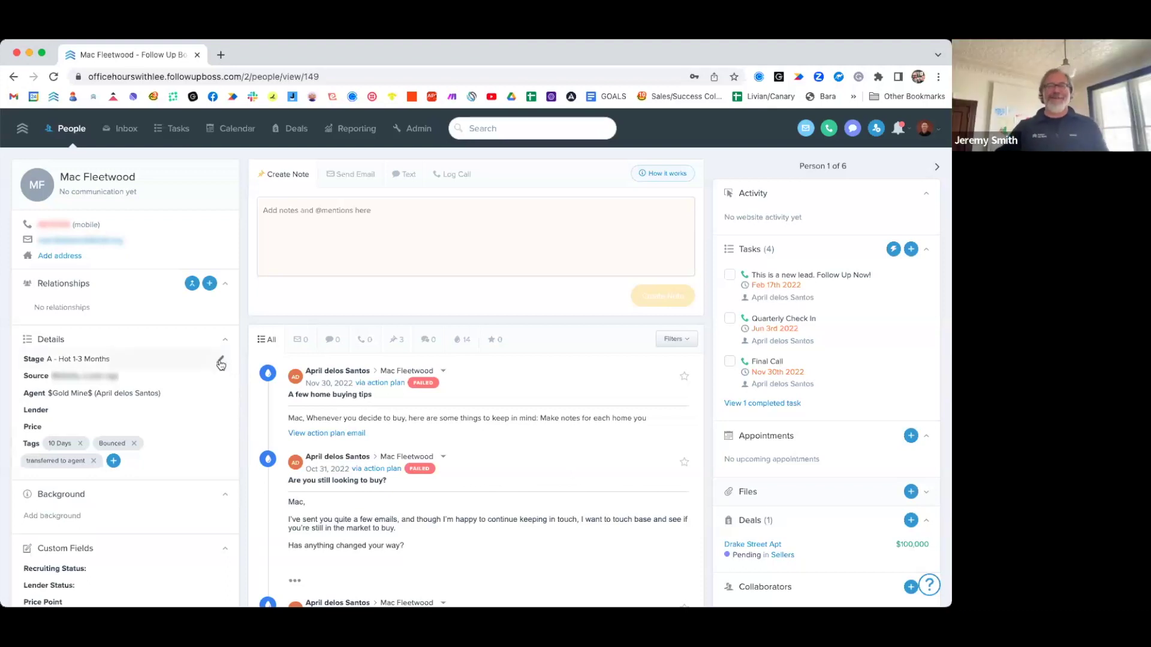
mouse_move(59, 451)
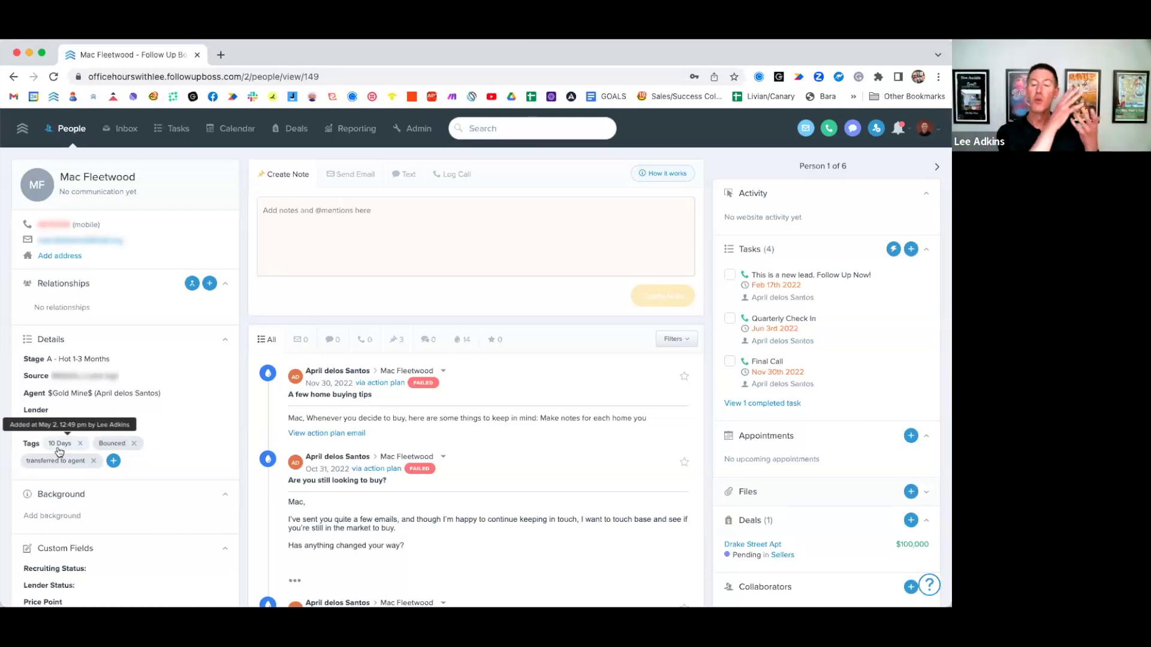
mouse_move(115, 444)
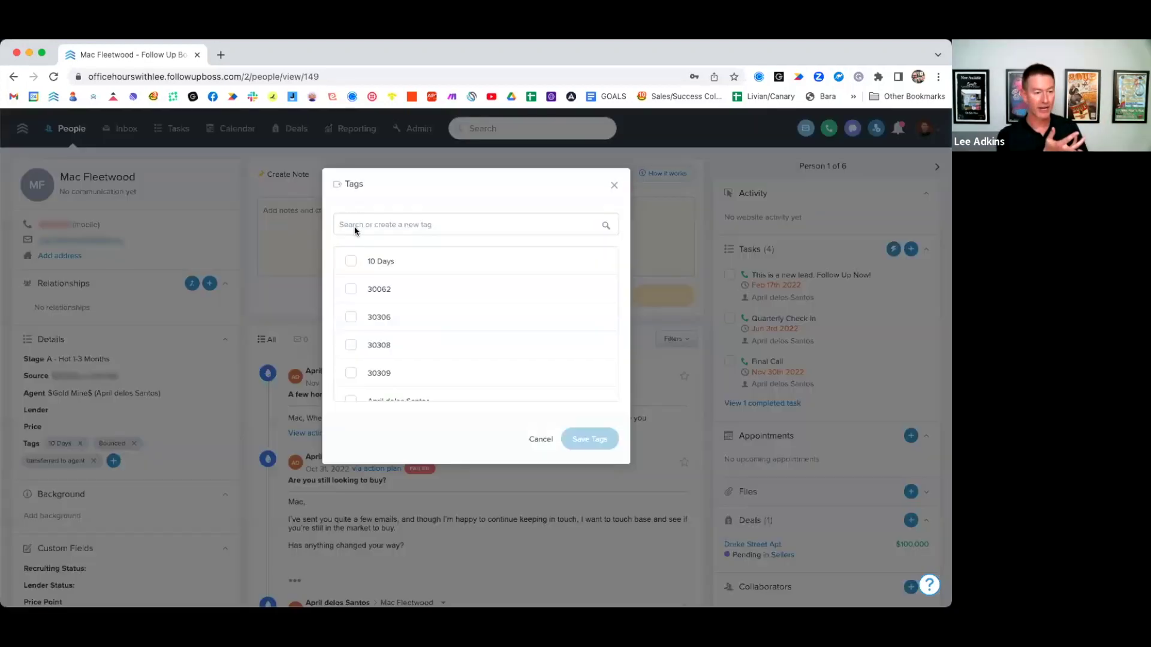
type("'")
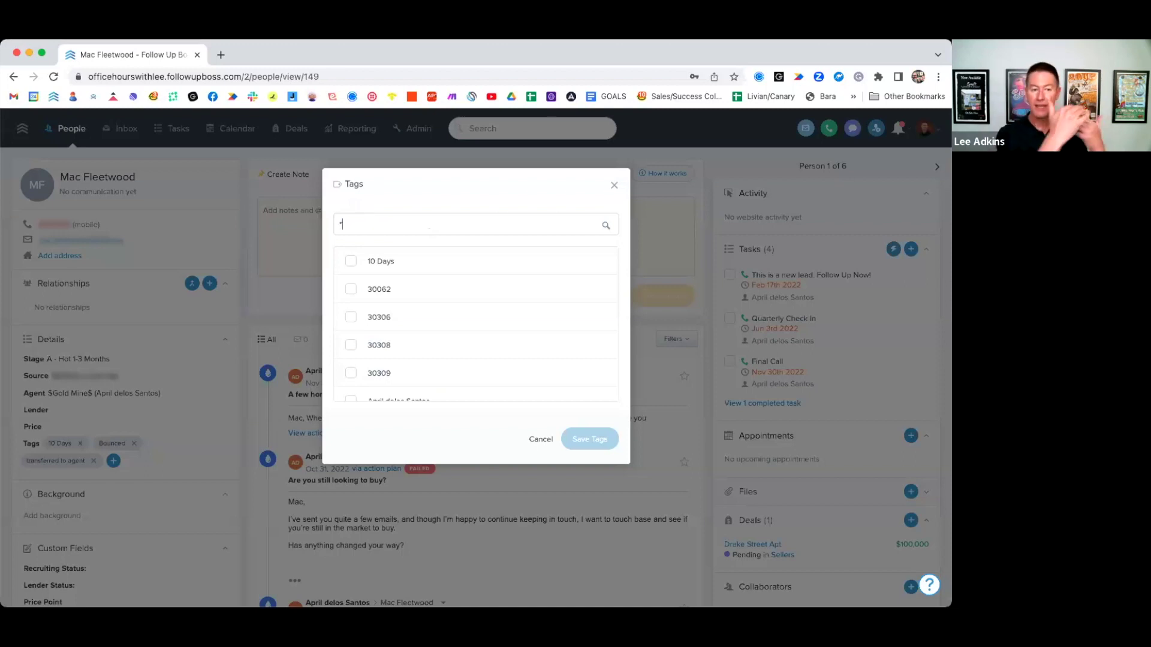
type("AA ")
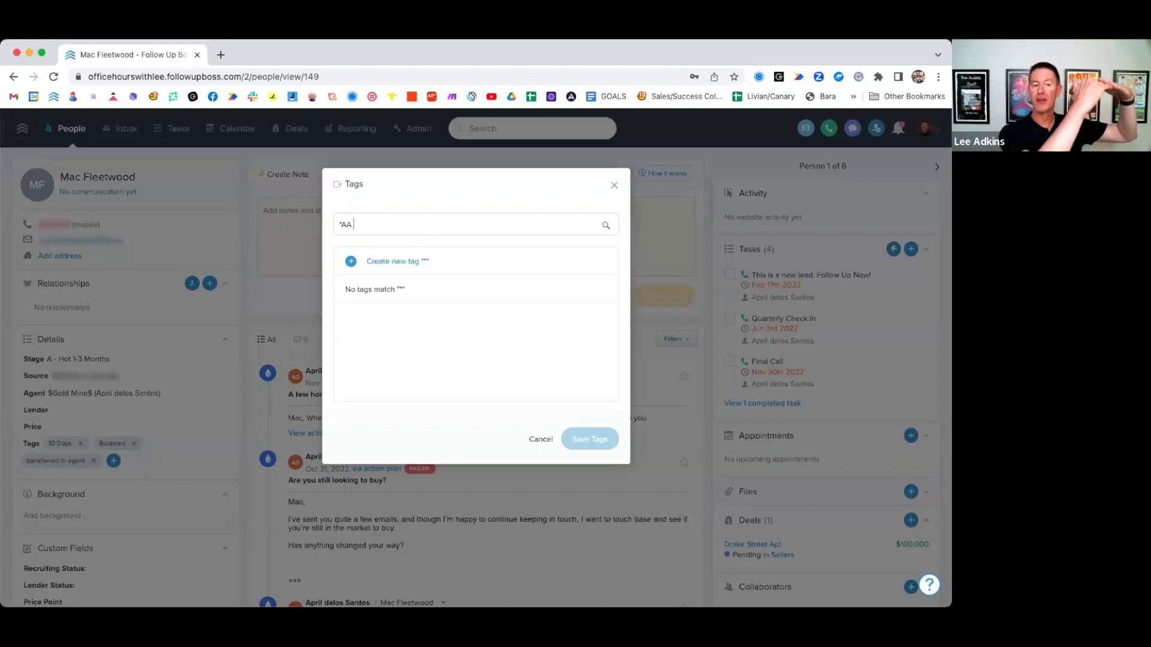
type("First")
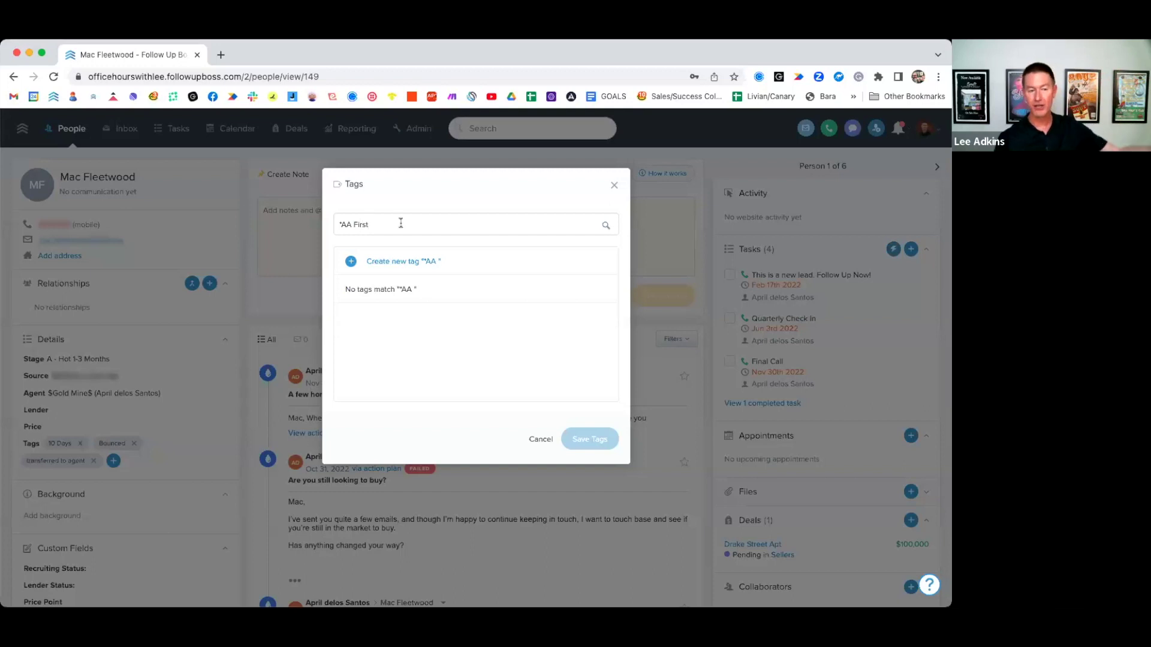
left_click(401, 262)
left_click(589, 438)
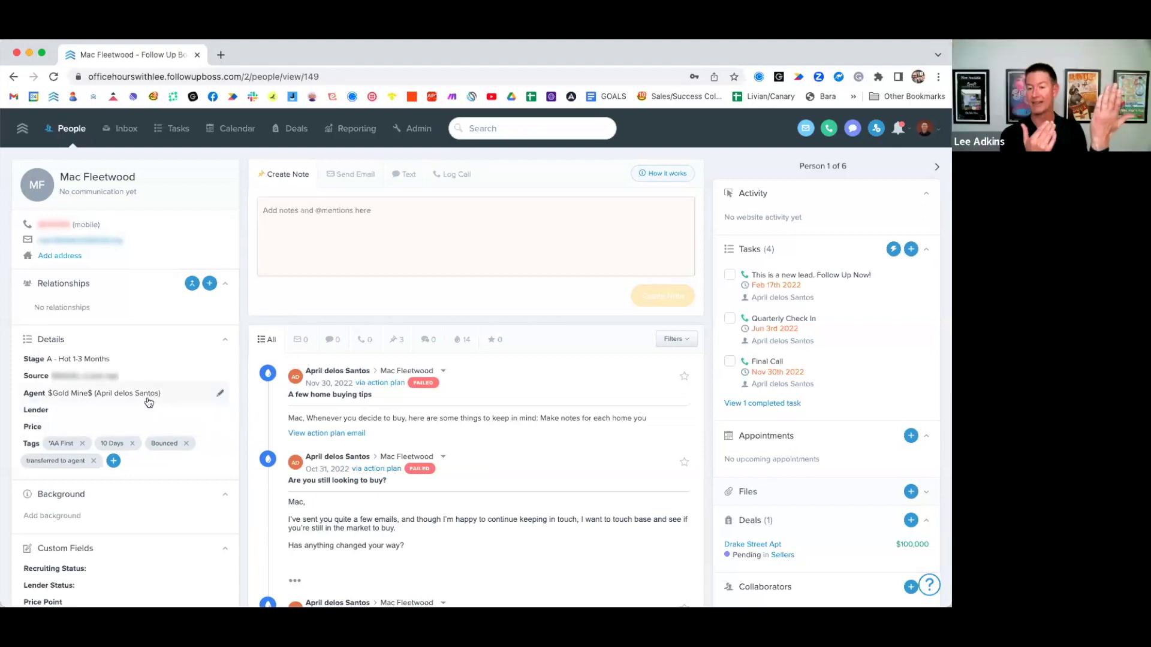
Return to the Clients smart list and remove its Stage filter
left_click(71, 128)
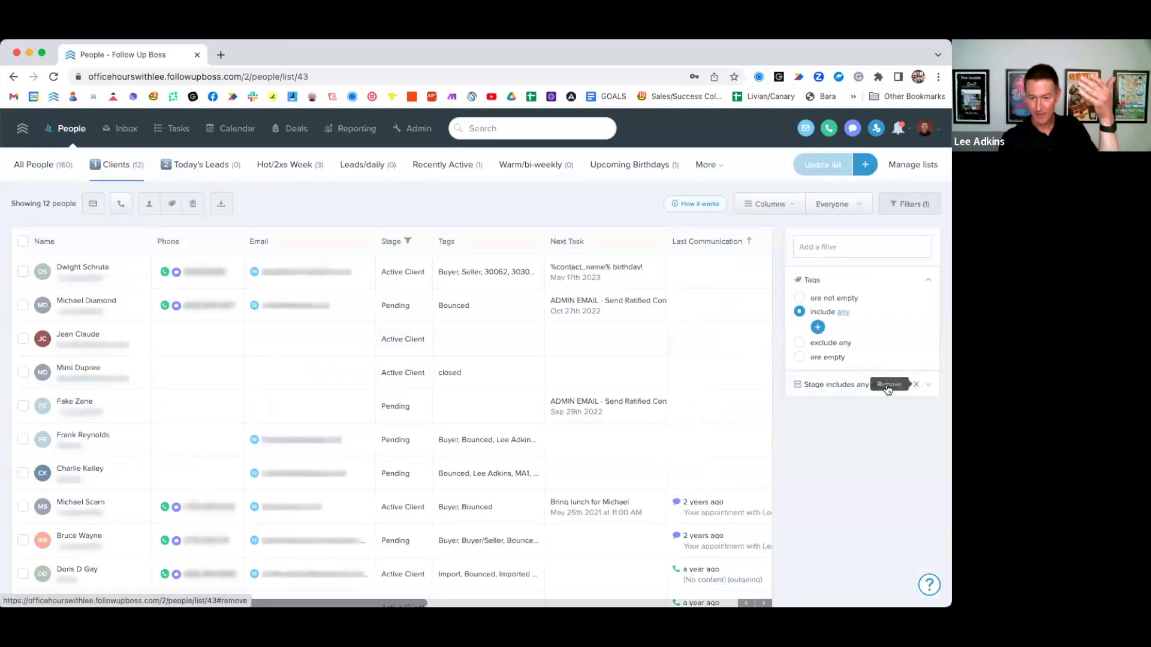
left_click(912, 386)
left_click(912, 386)
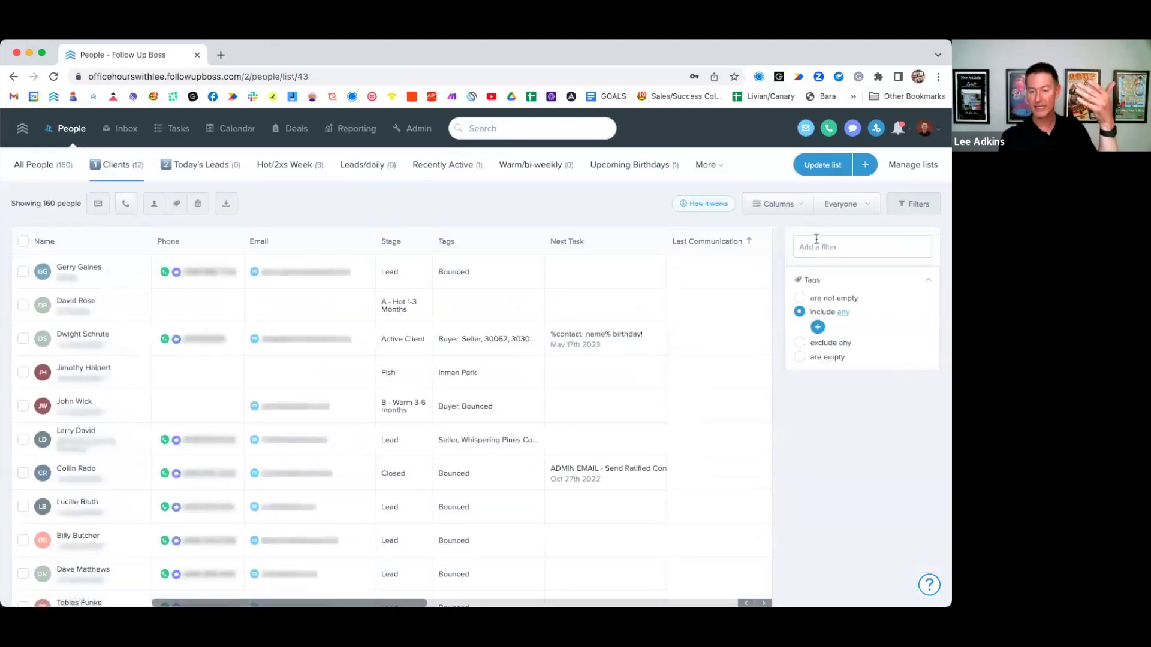
Search the available filters for "custom" and add the Close Date custom field as a filter
left_click(827, 246)
type("custom")
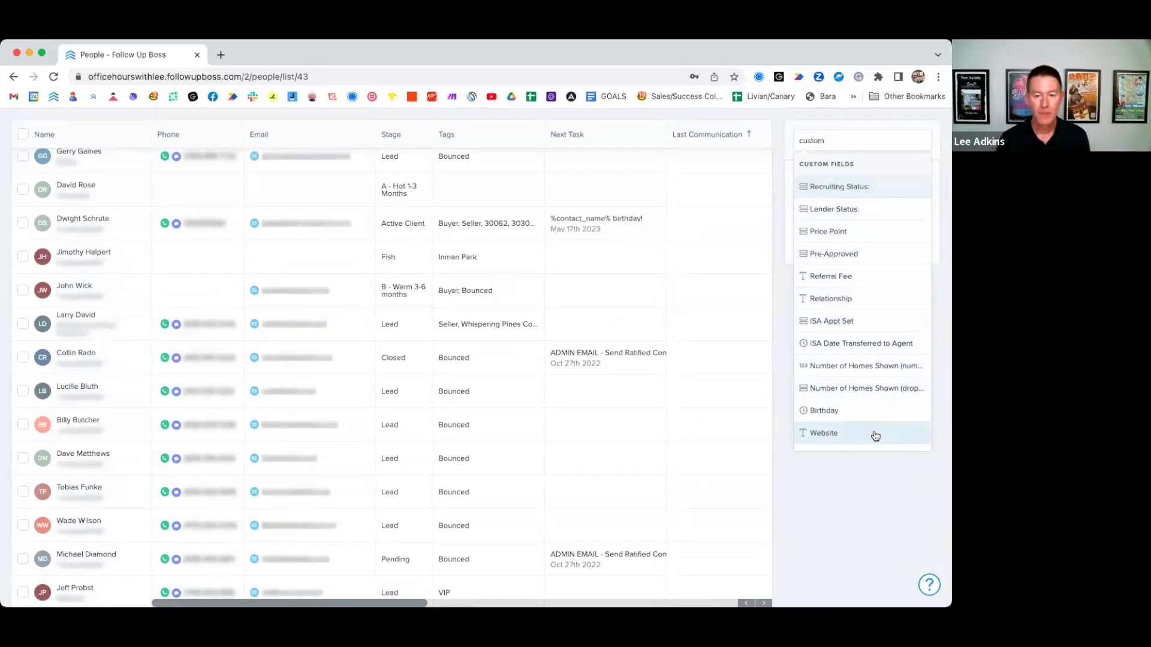
scroll(875, 436, "down", 3)
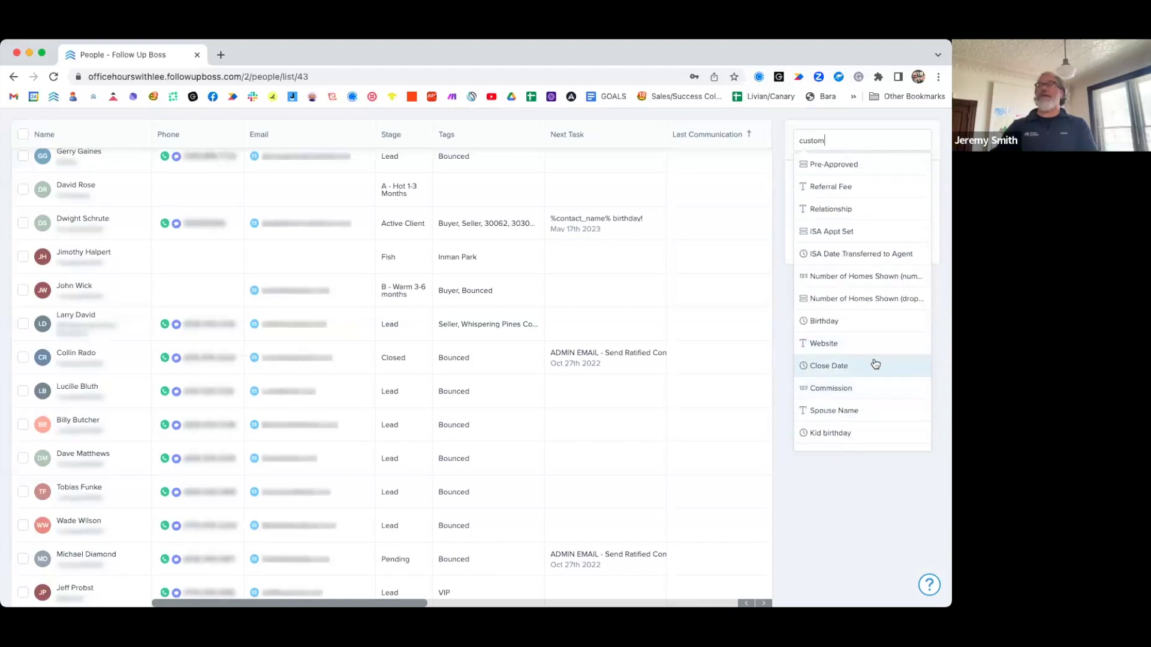
left_click(876, 368)
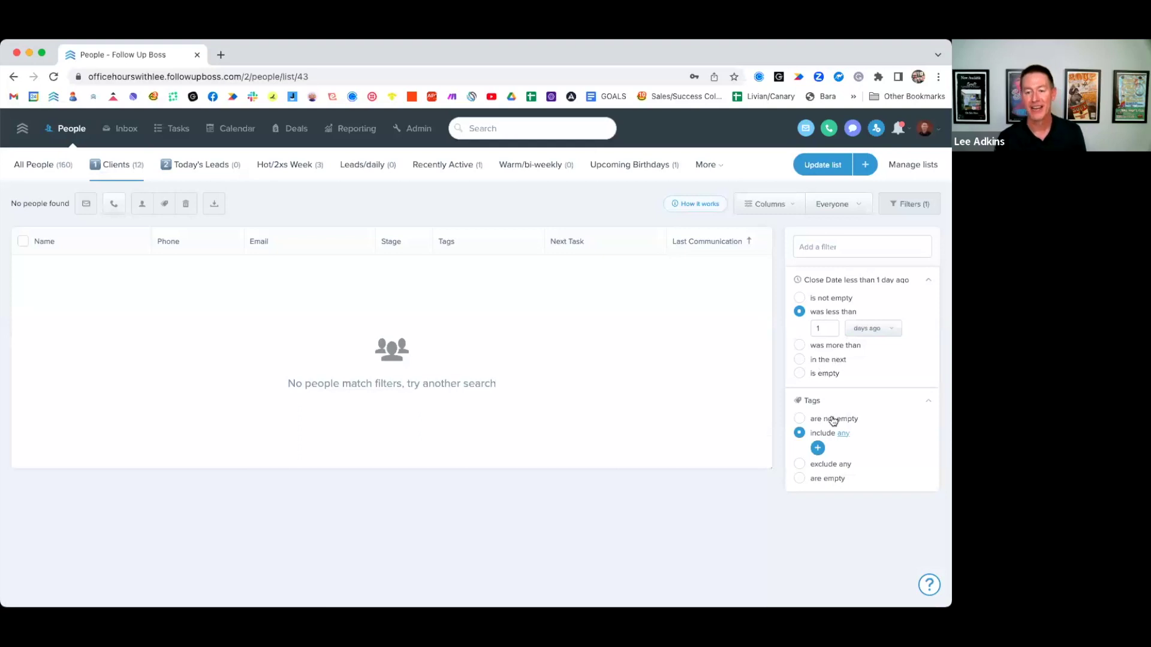
left_click(817, 448)
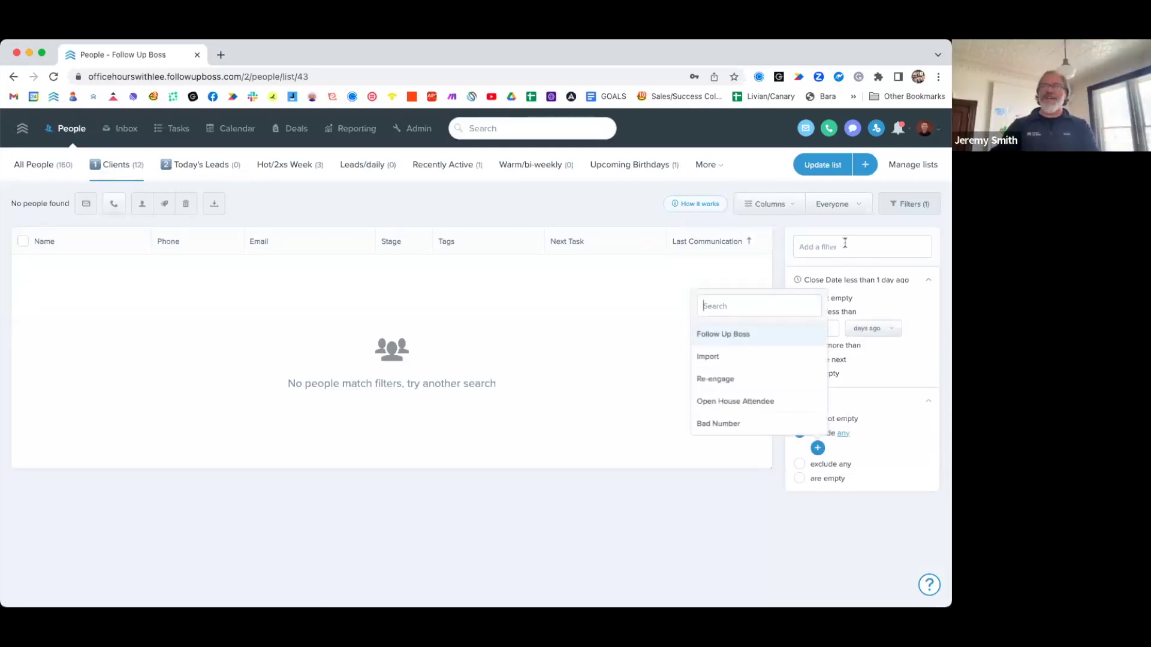
left_click(808, 277)
left_click(813, 248)
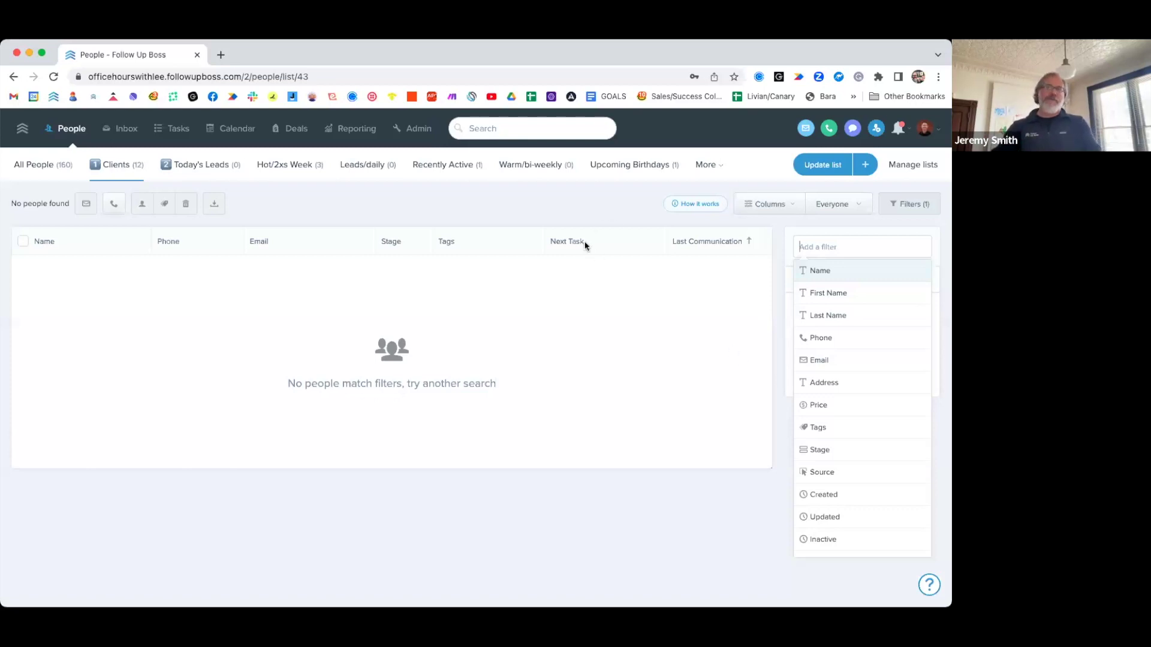
key("Escape")
left_click(867, 278)
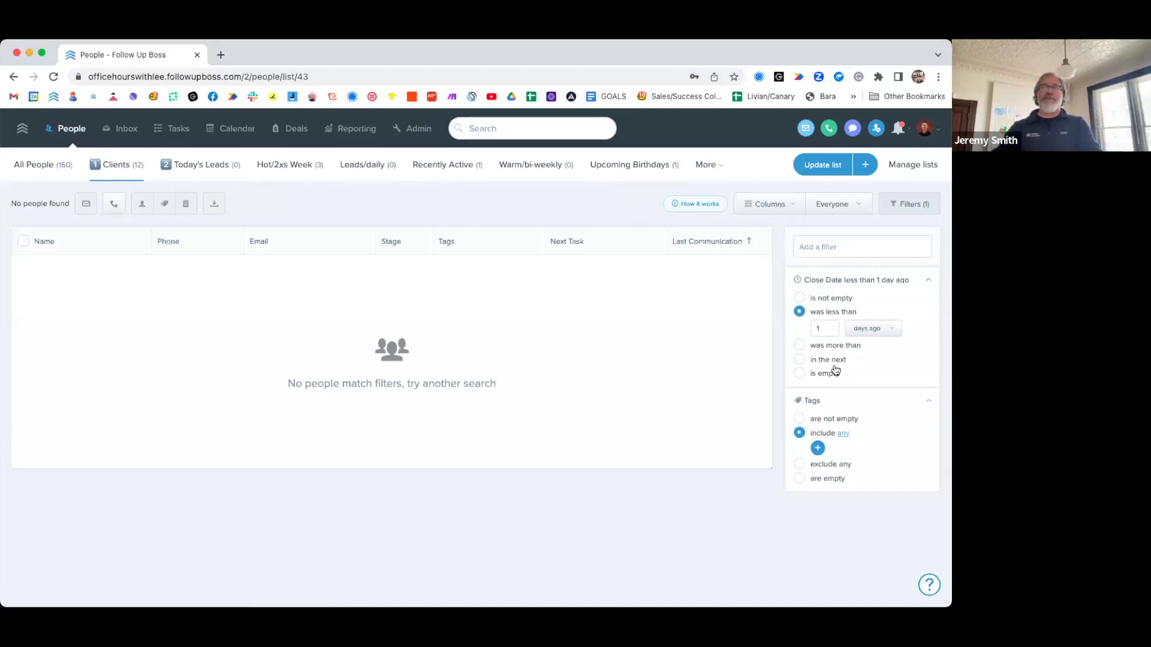
left_click(709, 167)
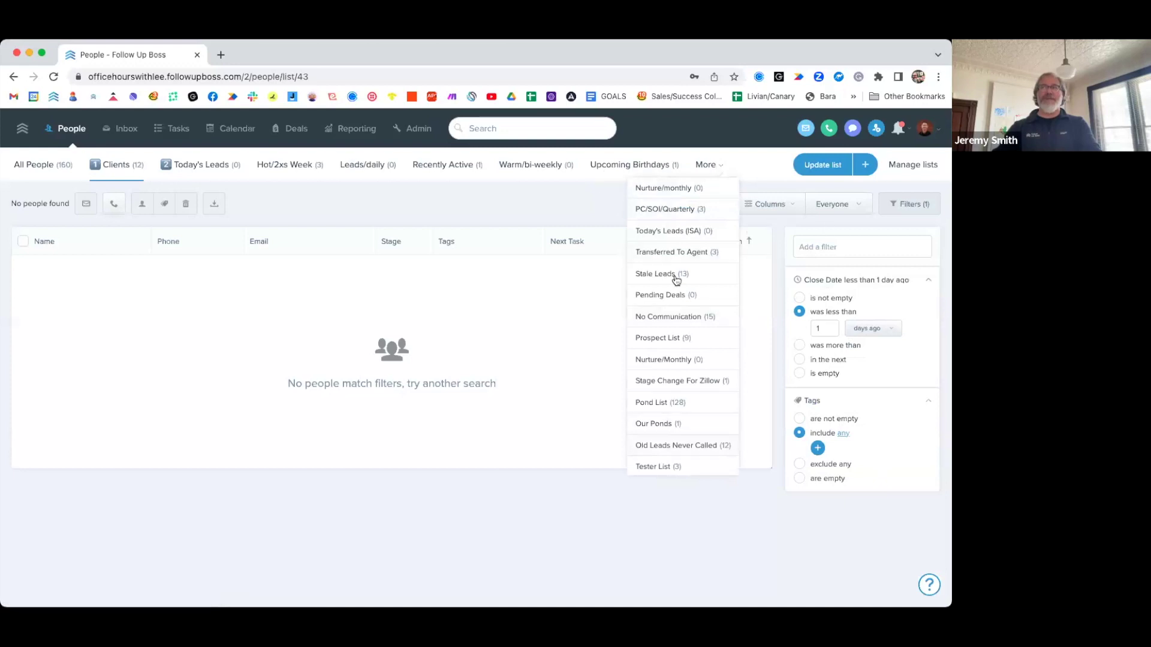
left_click(473, 206)
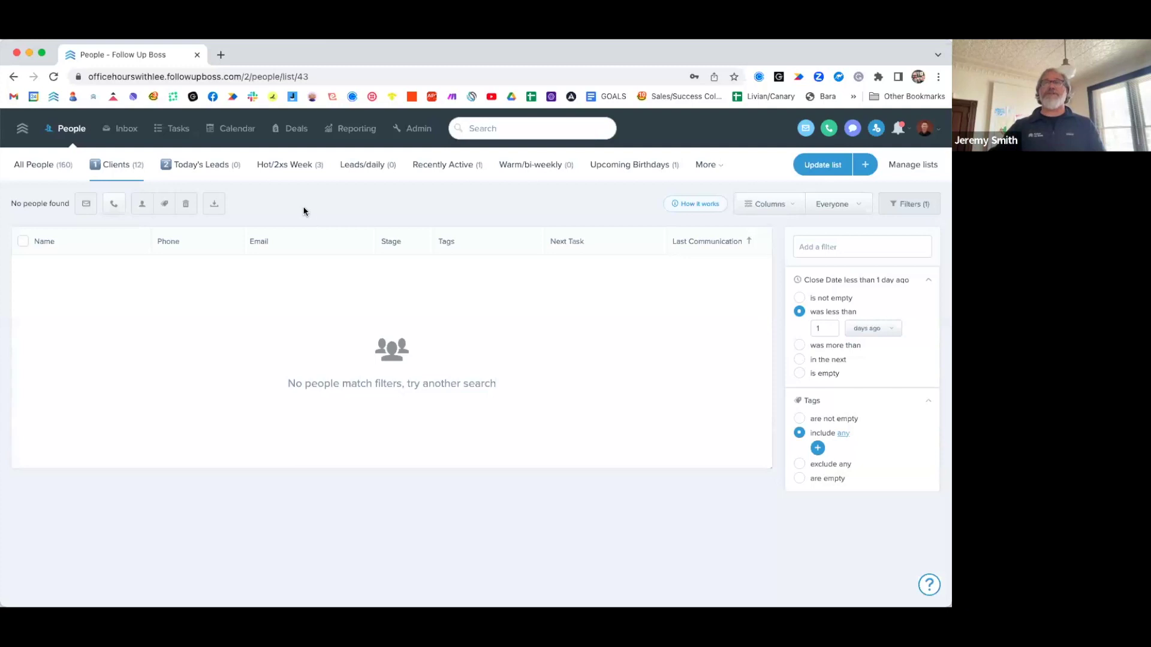
Reopen the most recently viewed contact to check its tags and return to the Clients smart list
left_click(525, 129)
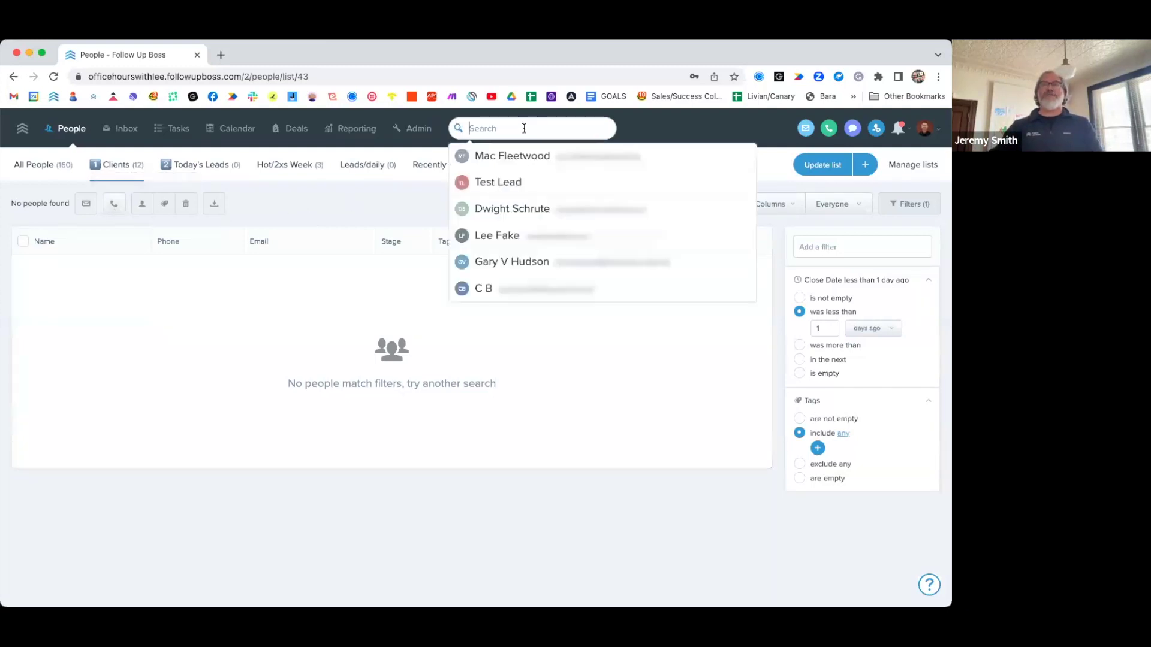
left_click(504, 162)
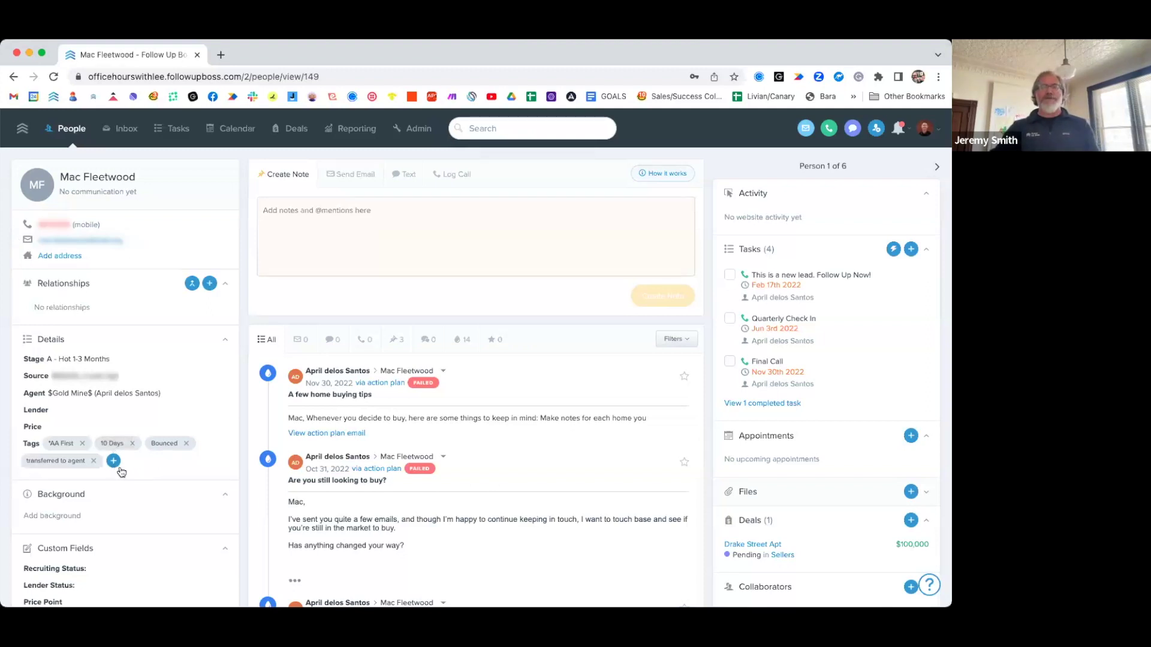
left_click(71, 128)
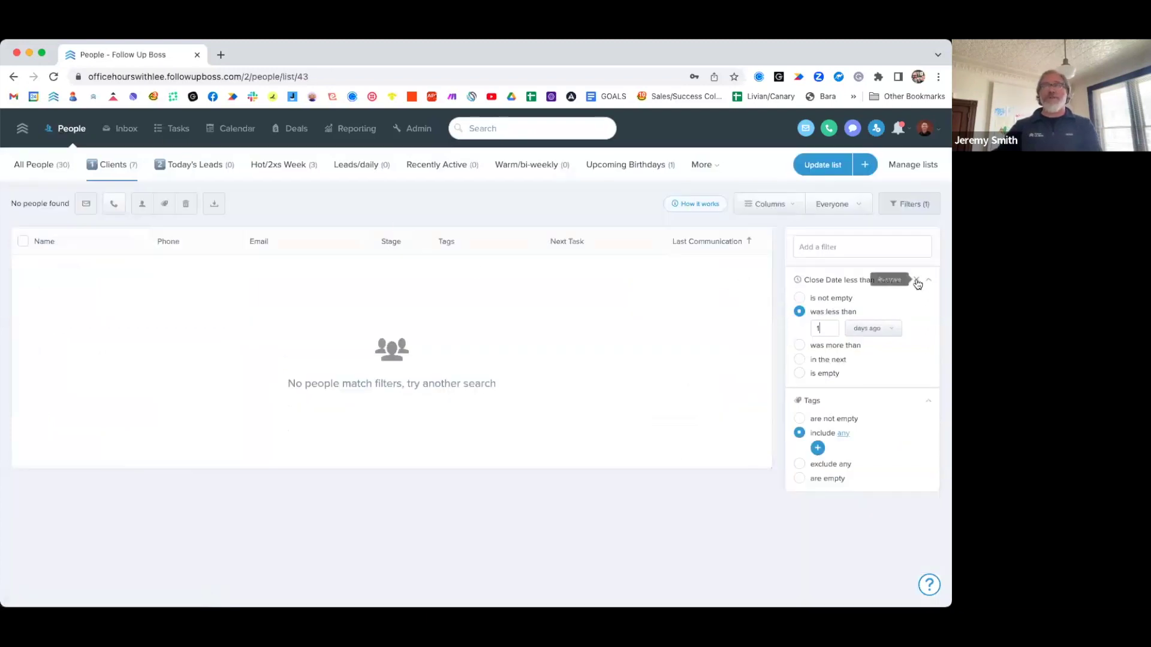
Remove the Close Date filter and search the Tags filter's options for "water"
left_click(917, 282)
left_click(817, 327)
type("water")
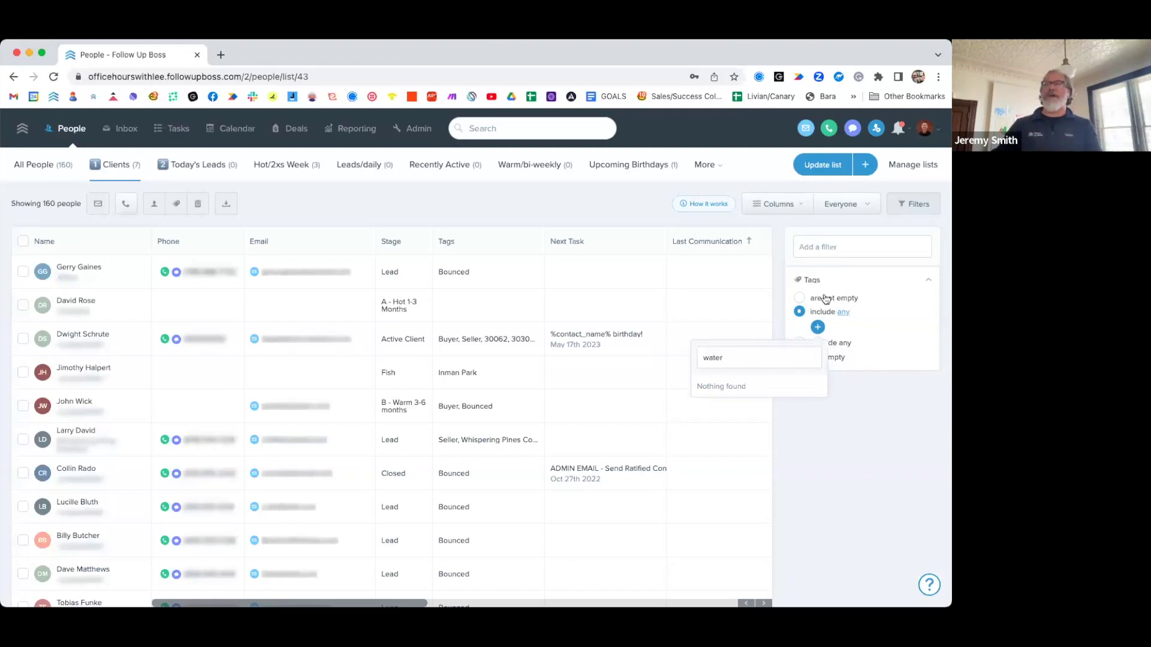
Select all listed contacts, start a batch email to them, and clear the draft's existing message body
left_click(23, 241)
left_click(154, 209)
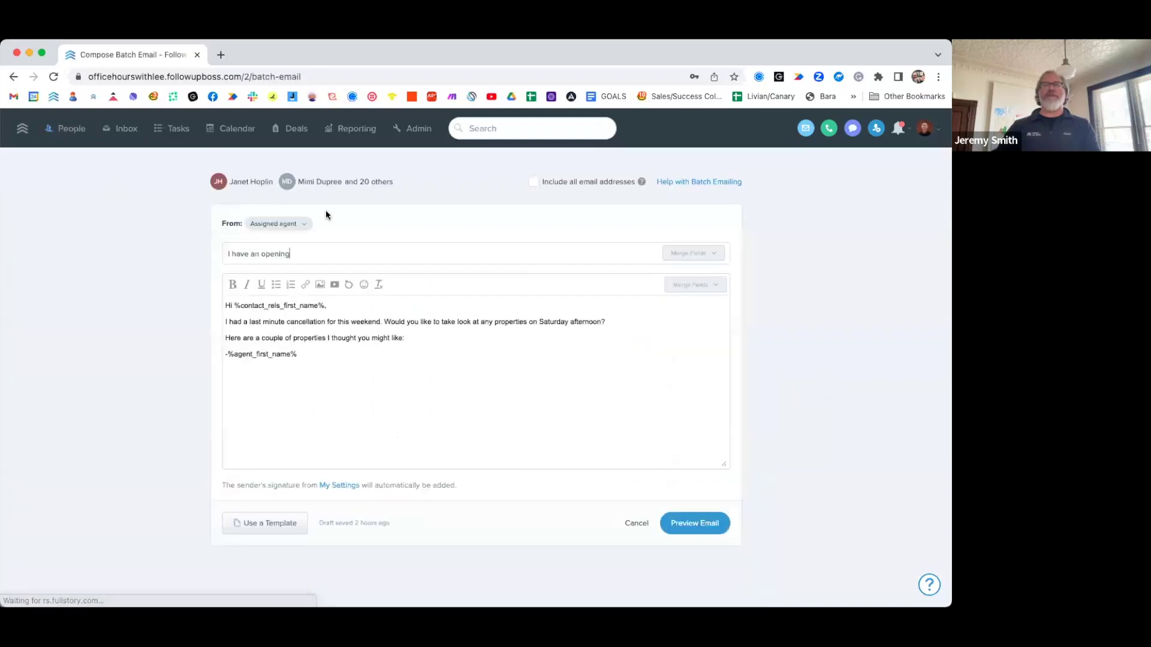
left_click_drag(320, 358, 226, 304)
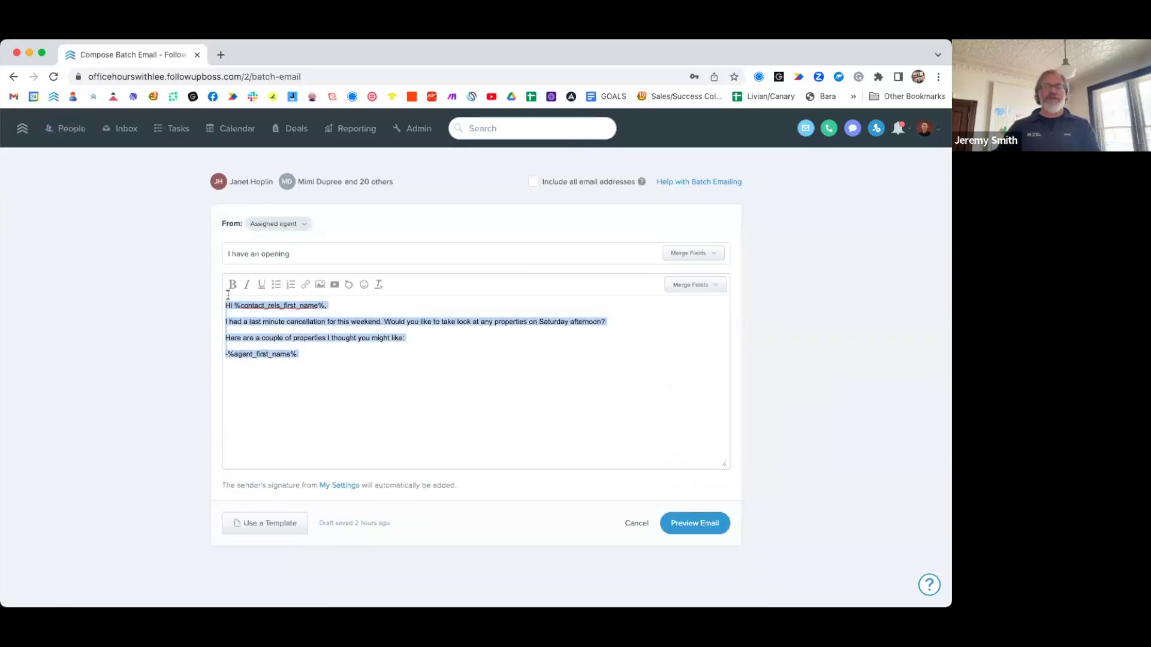
key("BackSpace")
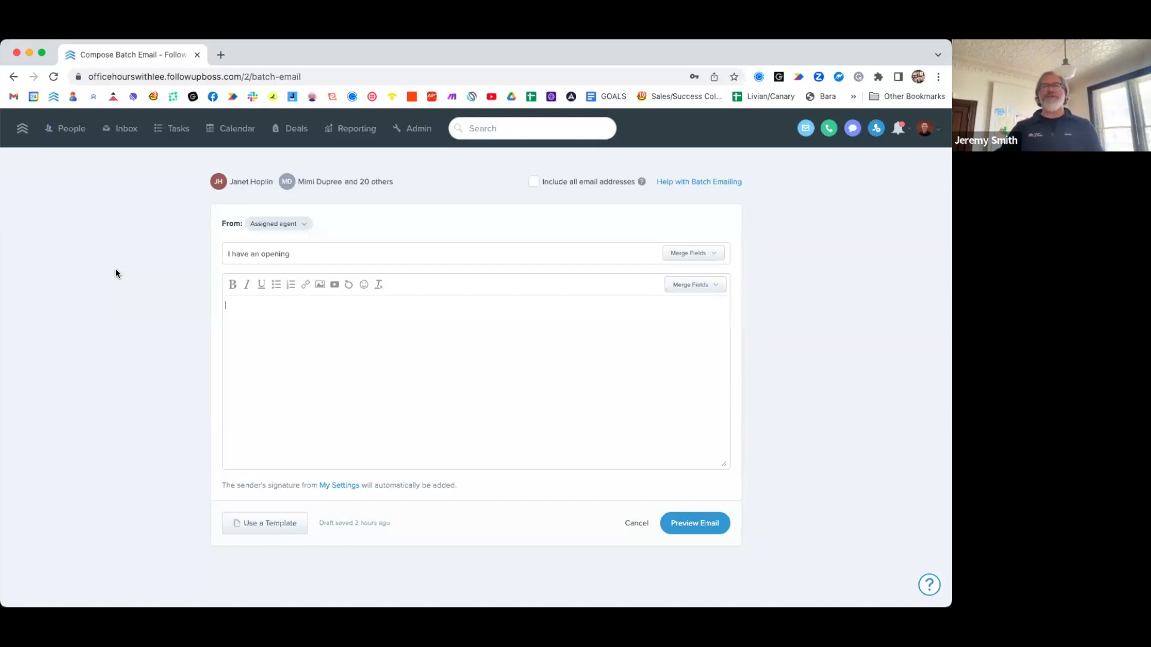
left_click(360, 342)
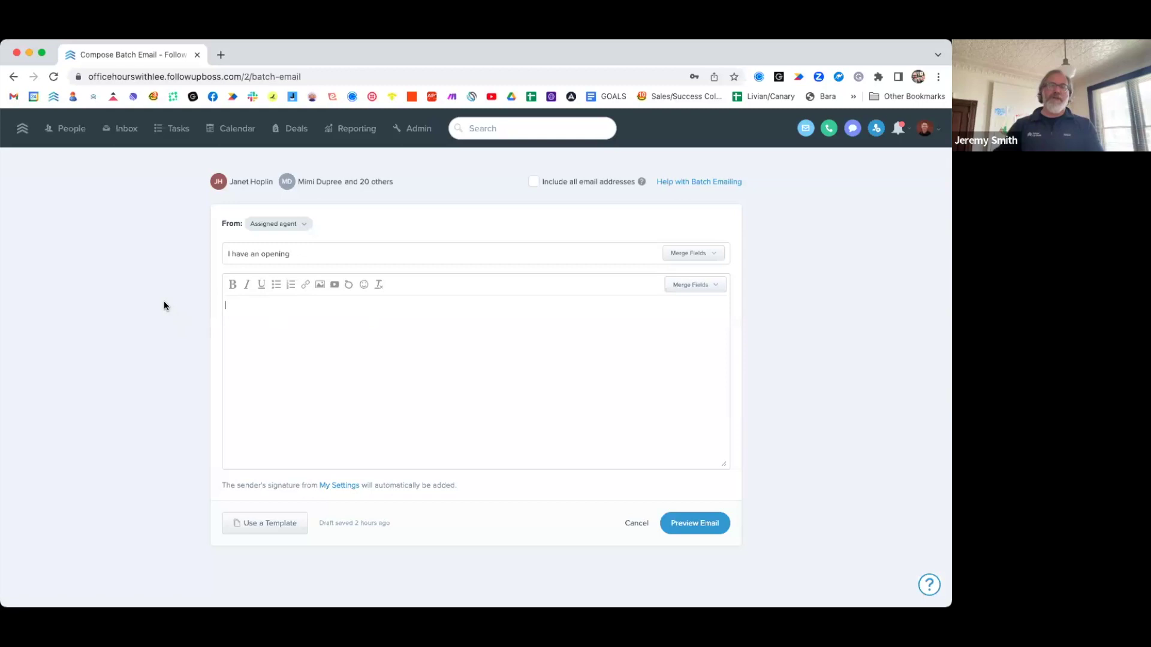
Return to the Clients smart list and review the Newsletter 2020 Tags filter in both the filter settings and the Tags column
left_click(66, 130)
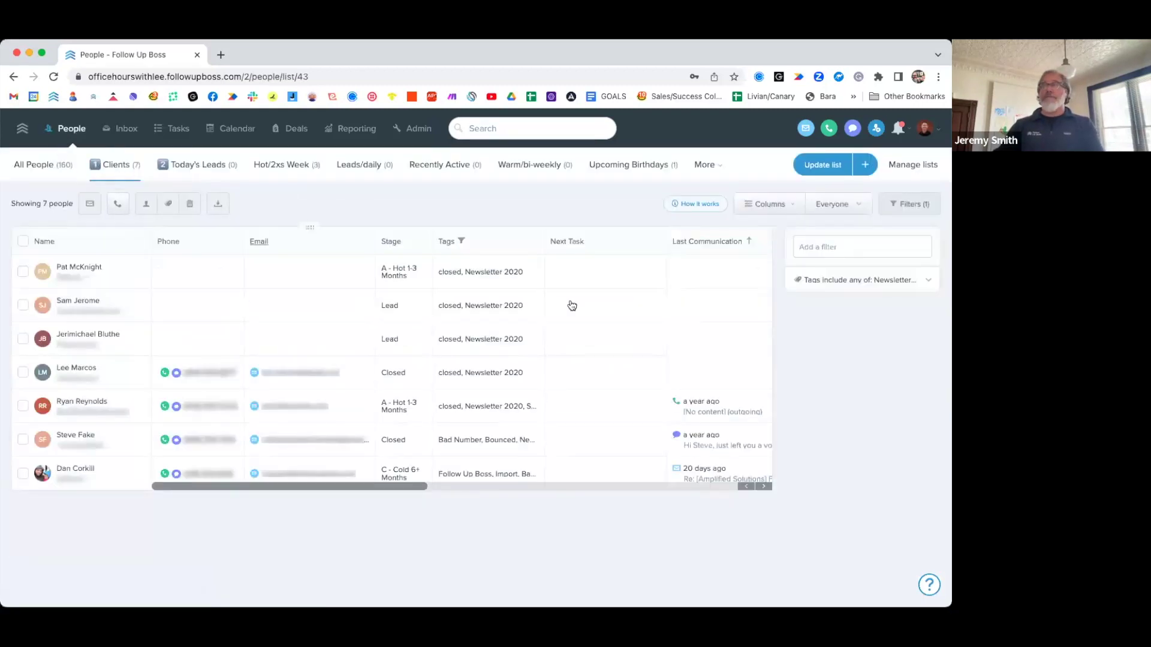
left_click(857, 280)
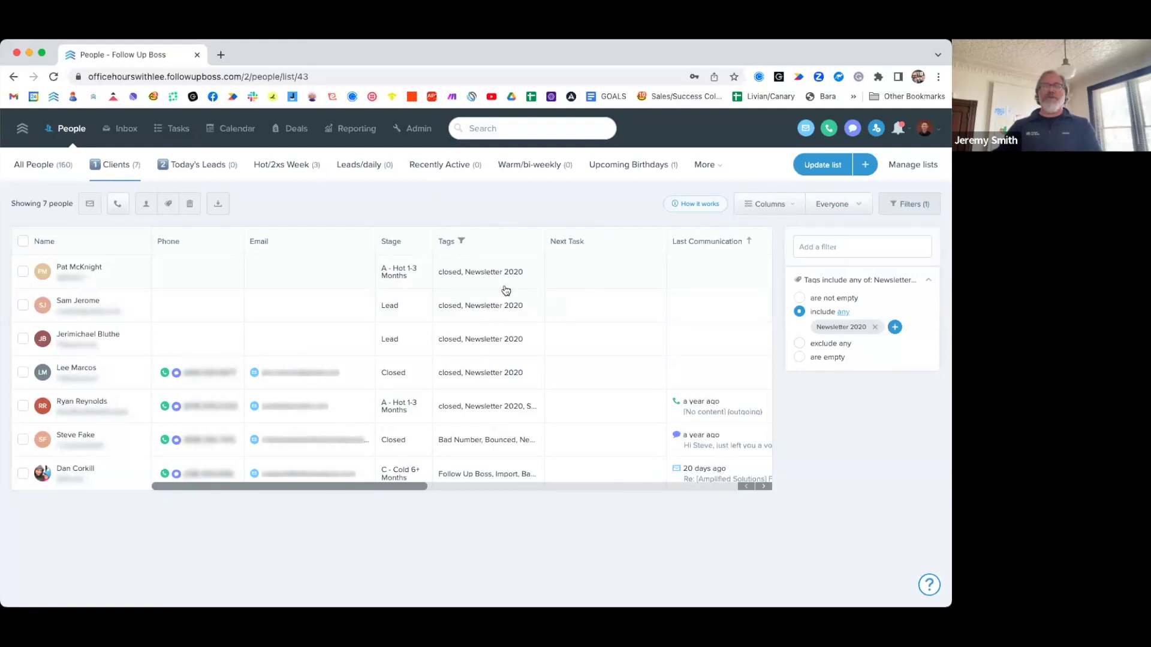
left_click(485, 243)
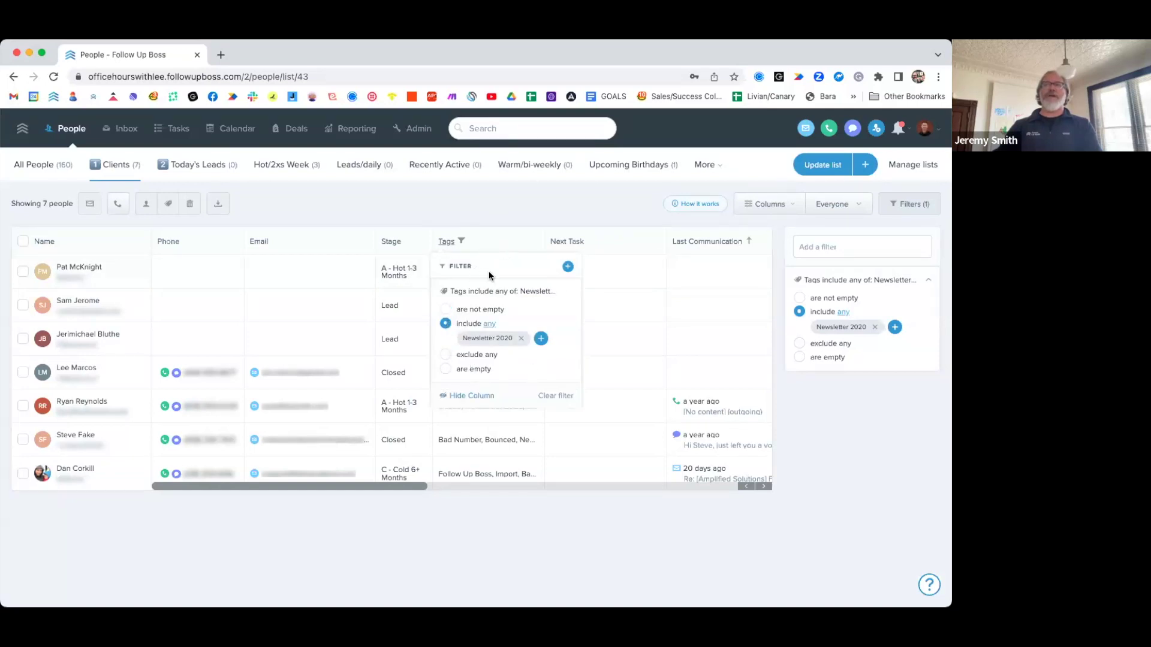
left_click(495, 238)
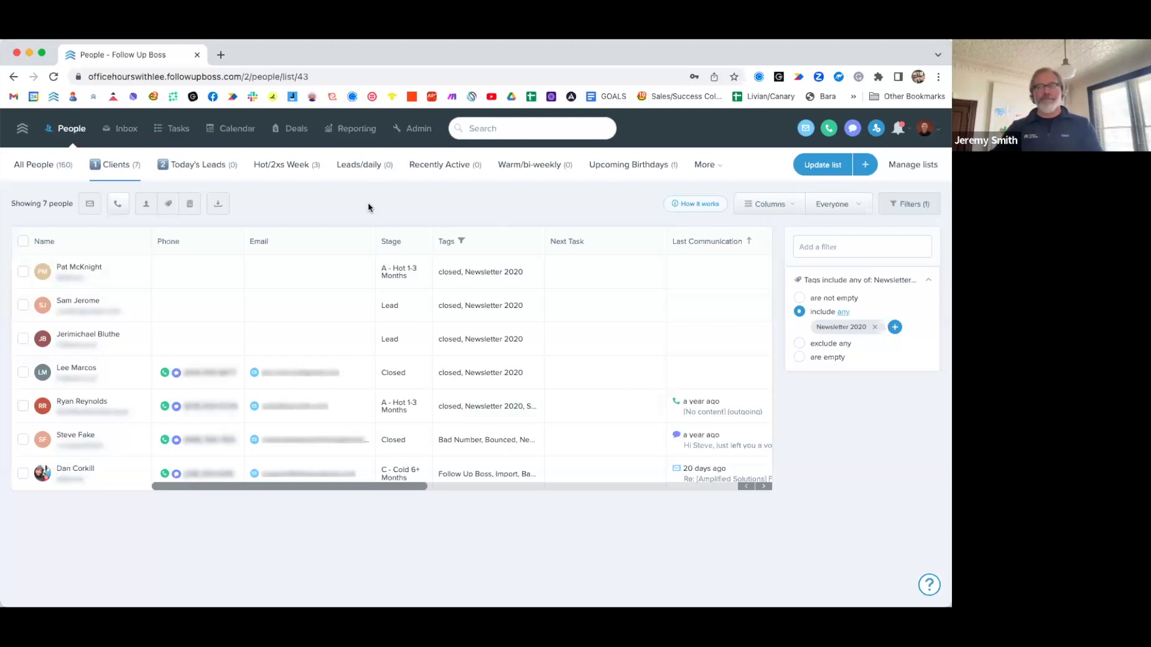
Add a second Tags filter to the Clients list, set it to exclude any, and open its tag options
left_click(814, 245)
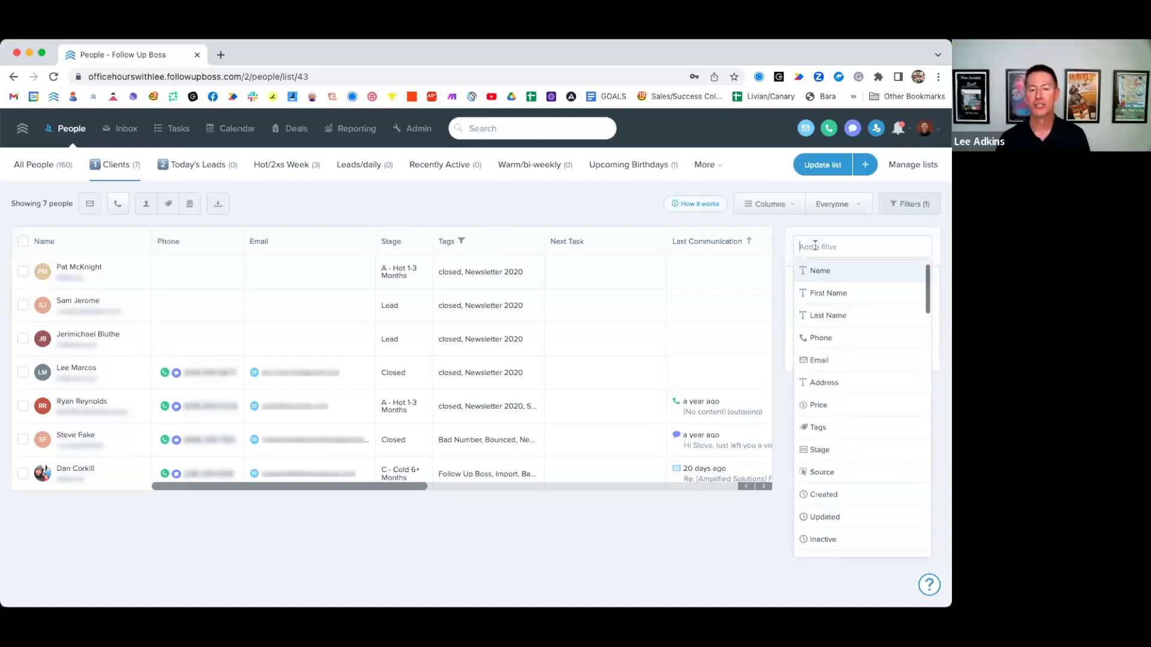
type("tags")
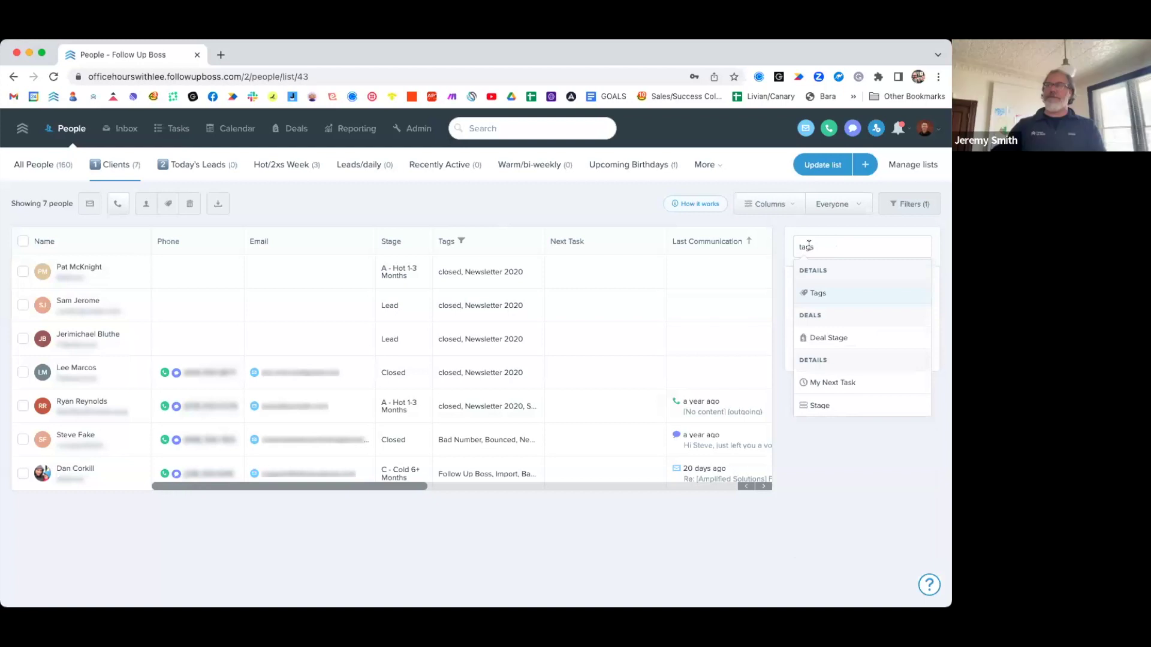
left_click(837, 305)
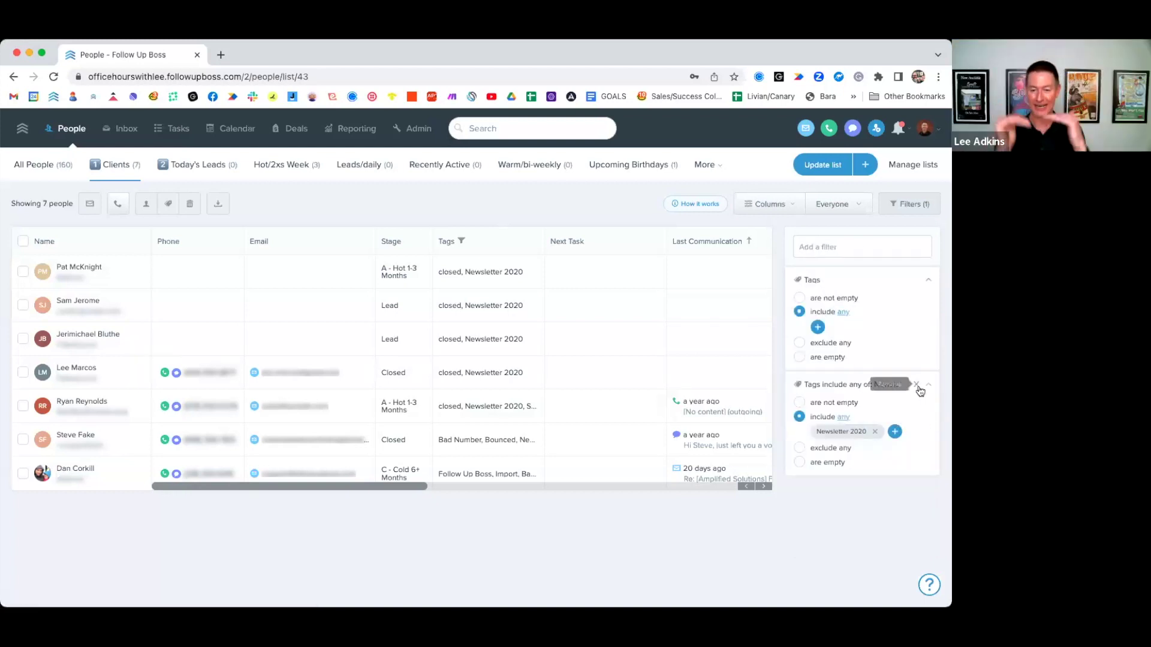
left_click(830, 343)
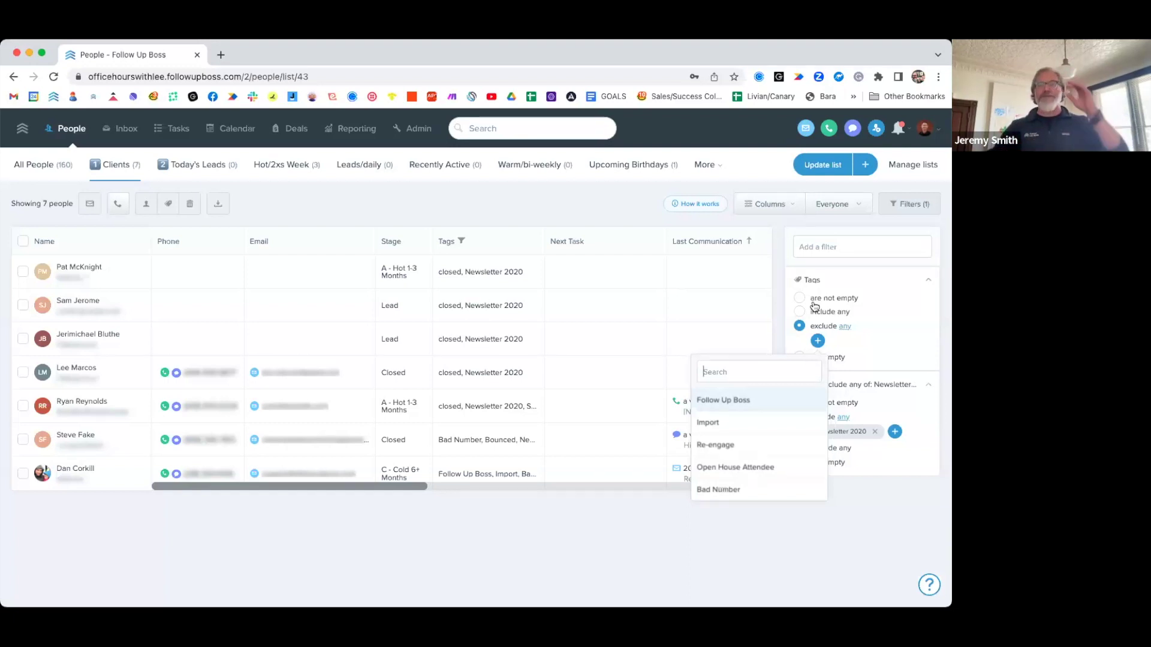
left_click(546, 198)
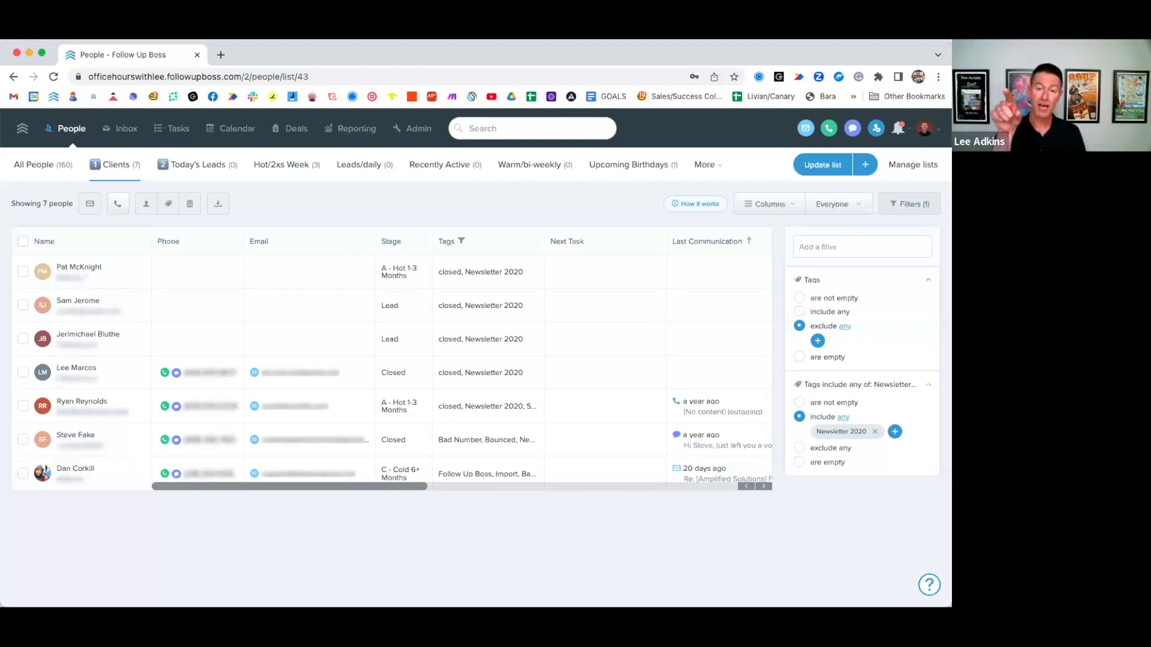
left_click(818, 341)
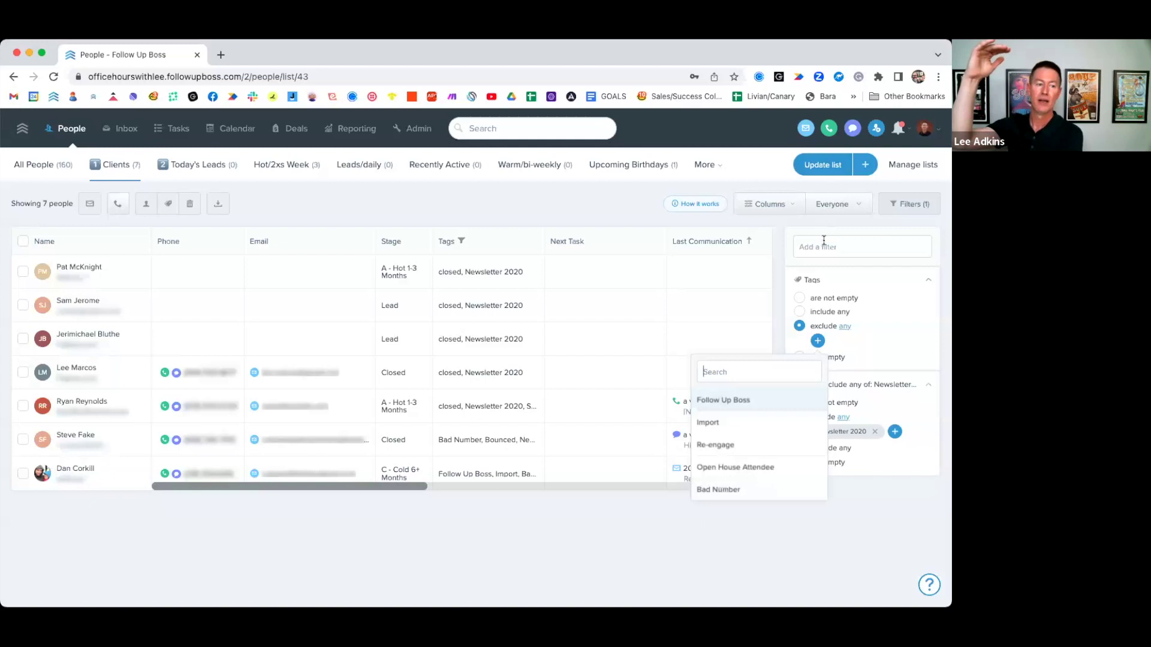
Save the filtered contacts as a new smart list named "Event Invite"
left_click(864, 165)
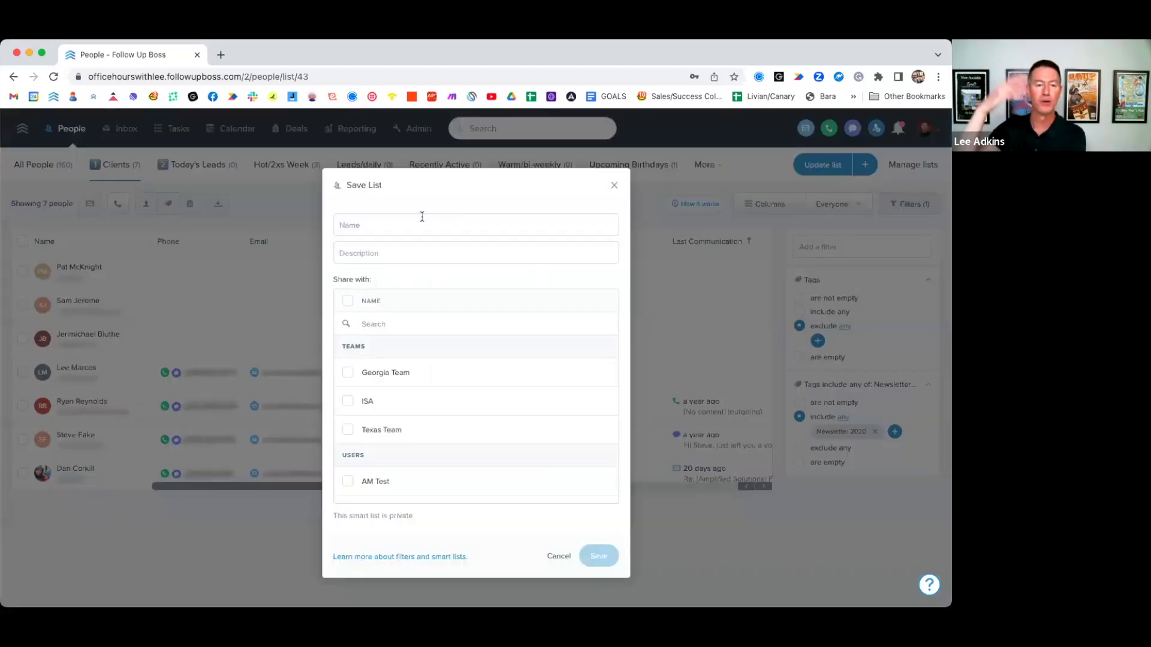
type("EEast")
key("BackSpace")
key("BackSpace")
key("BackSpace")
key("BackSpace")
type("vent In")
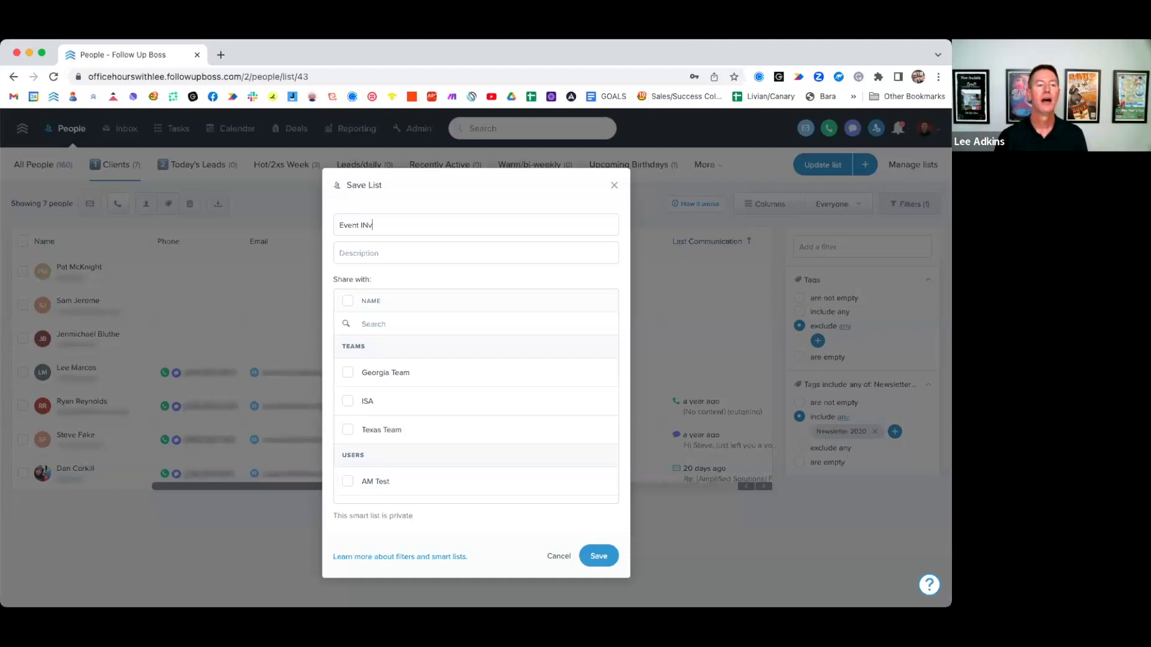
type("vite")
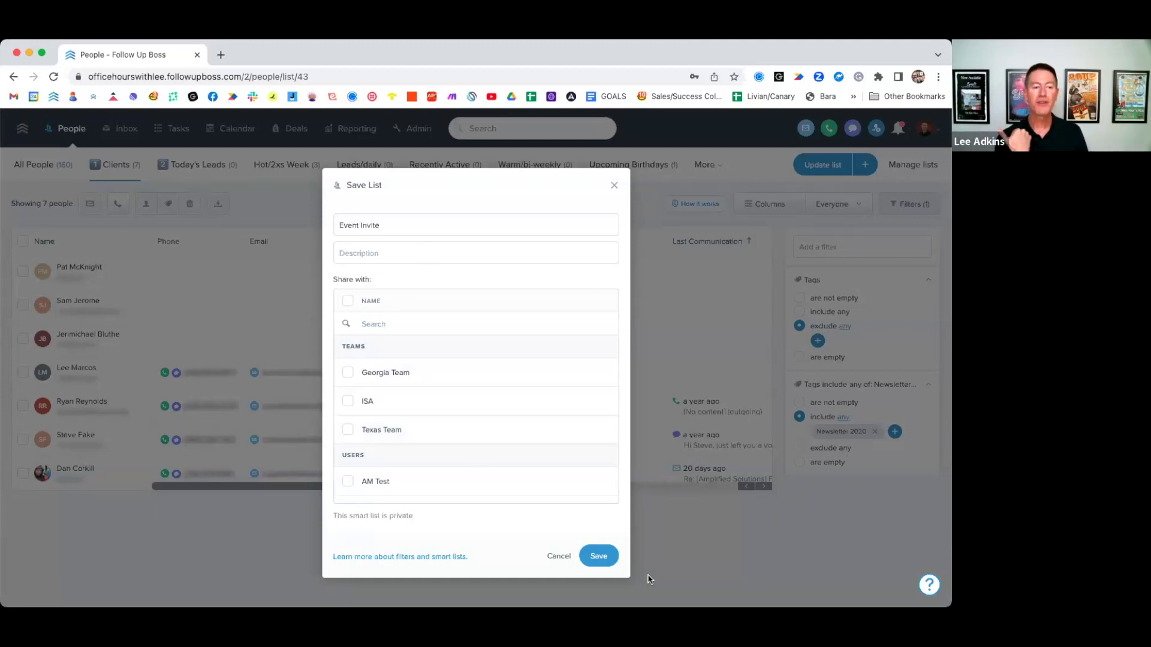
left_click(597, 556)
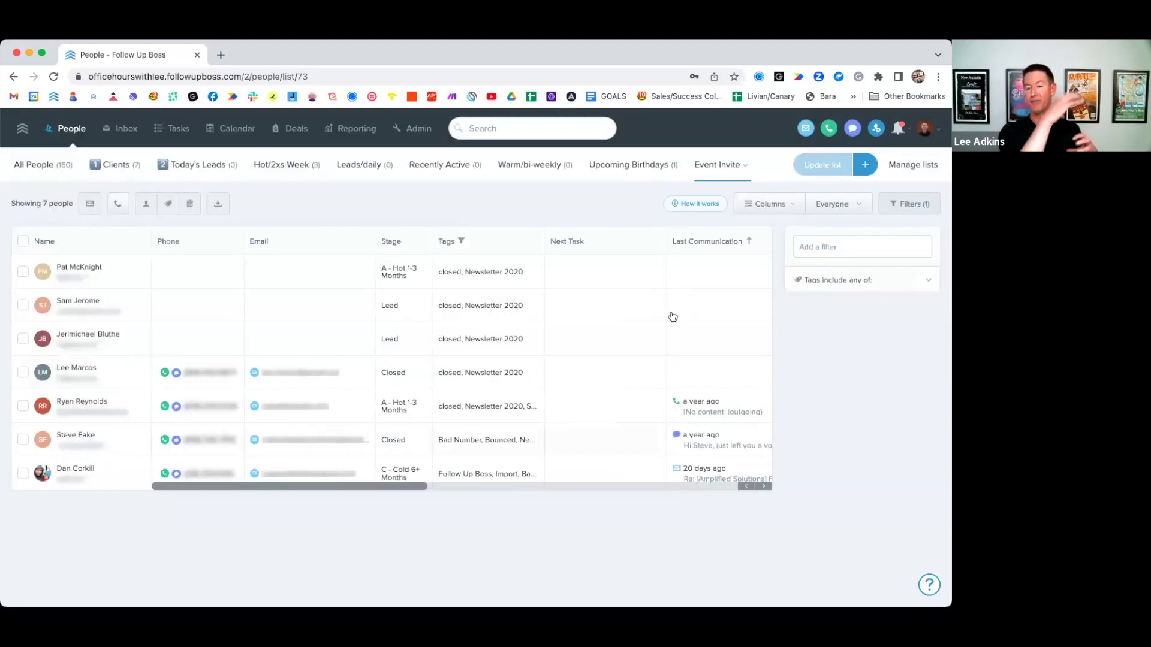
left_click(744, 166)
left_click(591, 201)
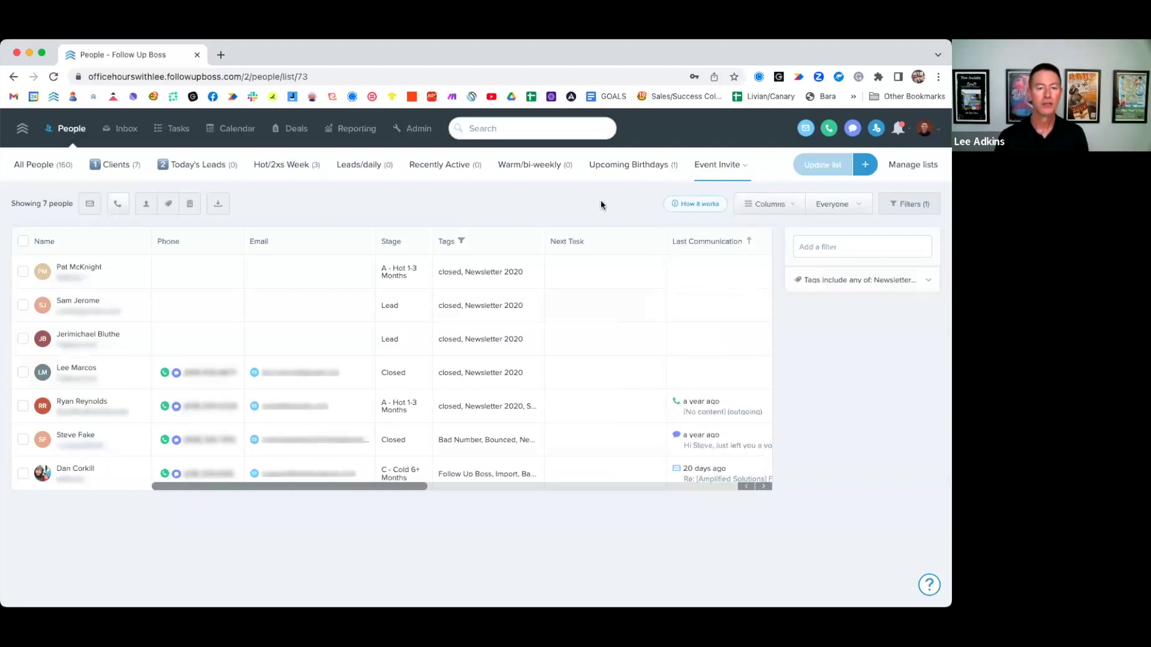
Add another Tags filter to the Event Invite list that excludes contacts tagged Re-engage
left_click(822, 251)
type("tags")
left_click(834, 293)
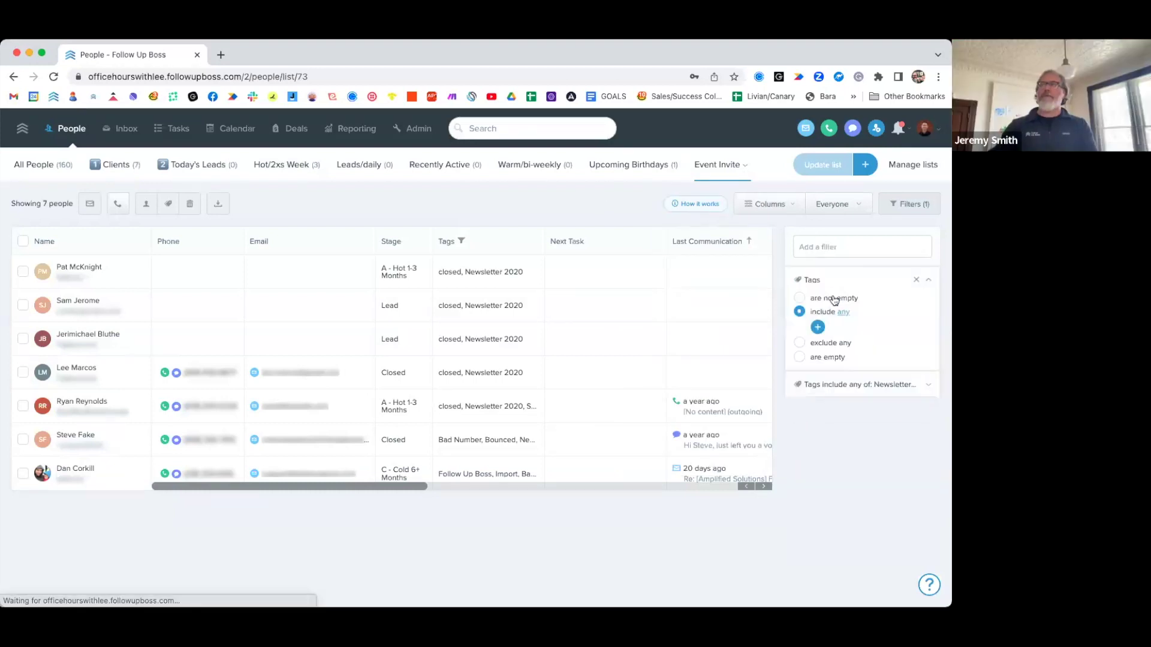
left_click(818, 326)
left_click(829, 344)
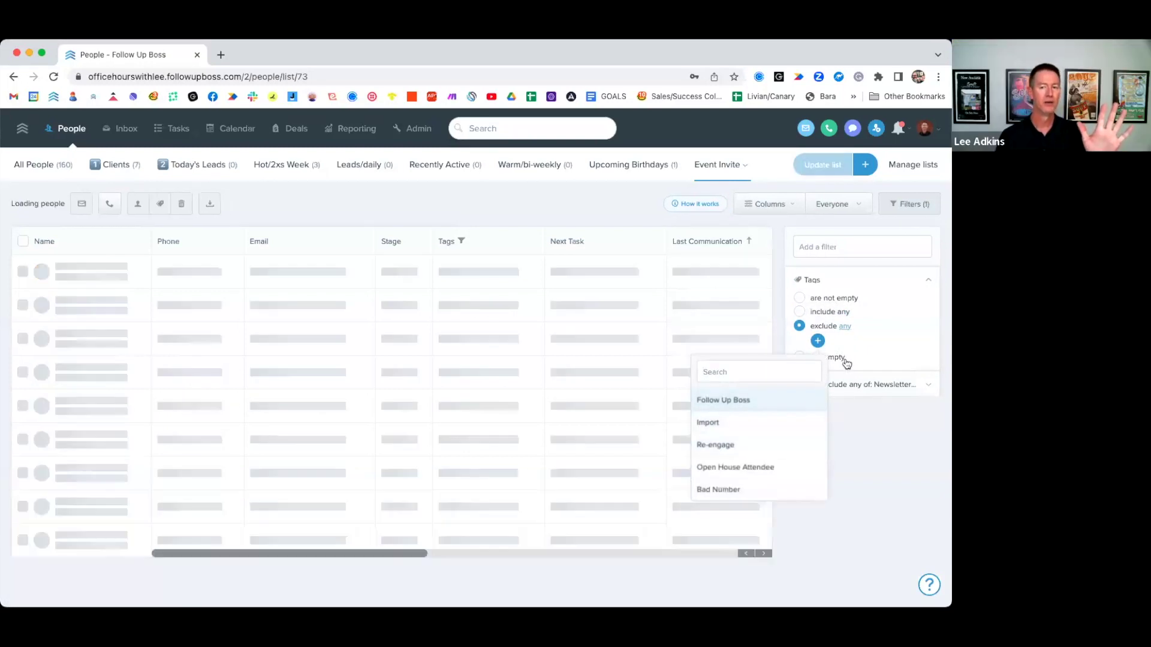
left_click(743, 448)
left_click(597, 209)
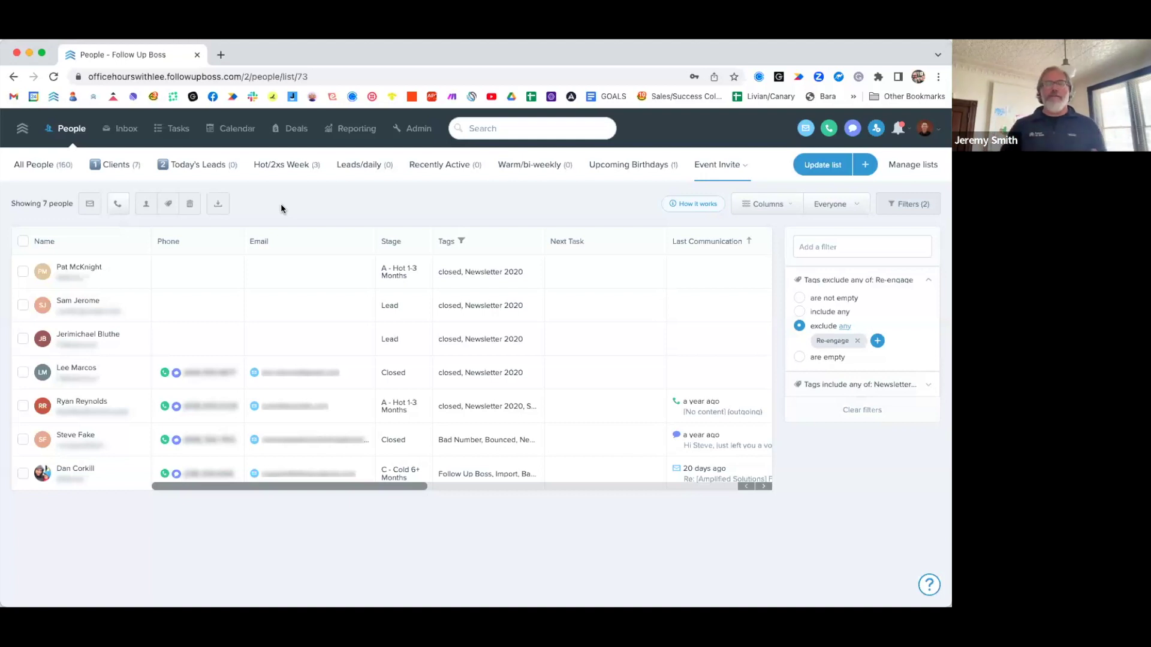
Open the second listed contact, search the available tags for "clos" and "closis", and close the tag selection without saving
left_click(129, 305)
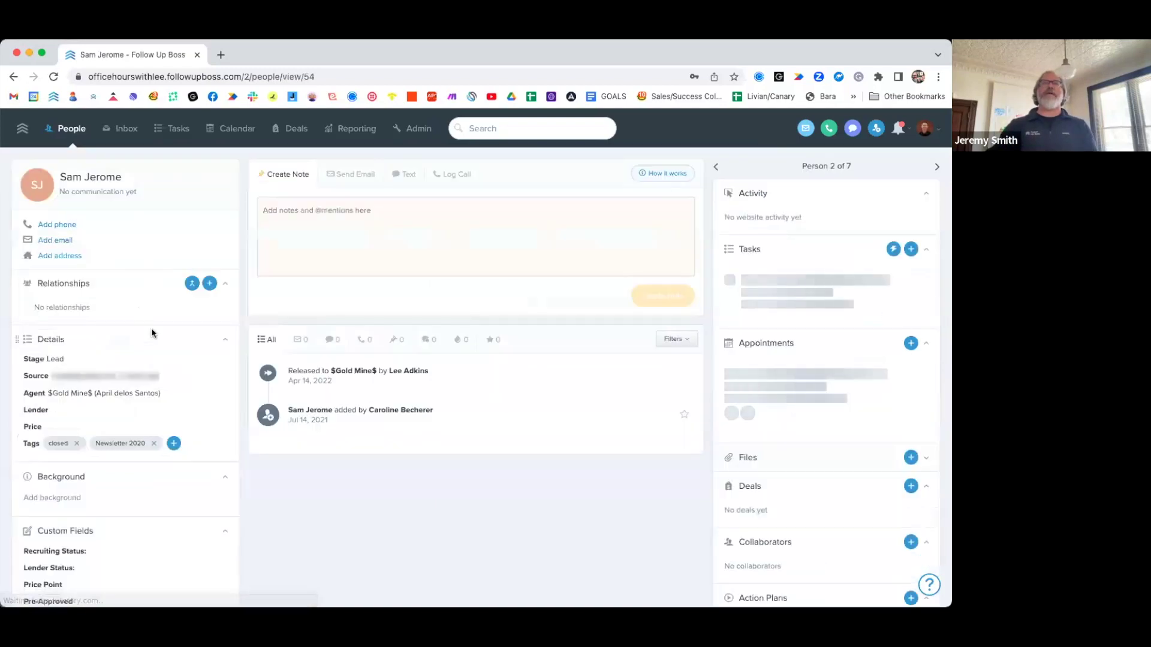
left_click(174, 443)
type("clos")
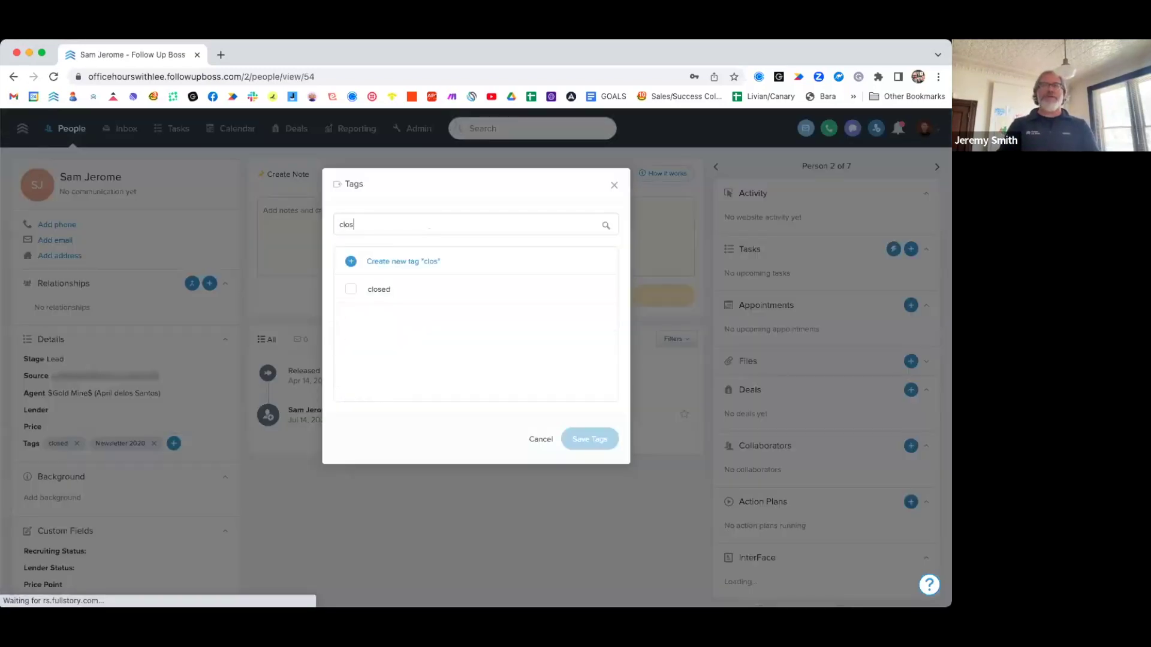
type("is")
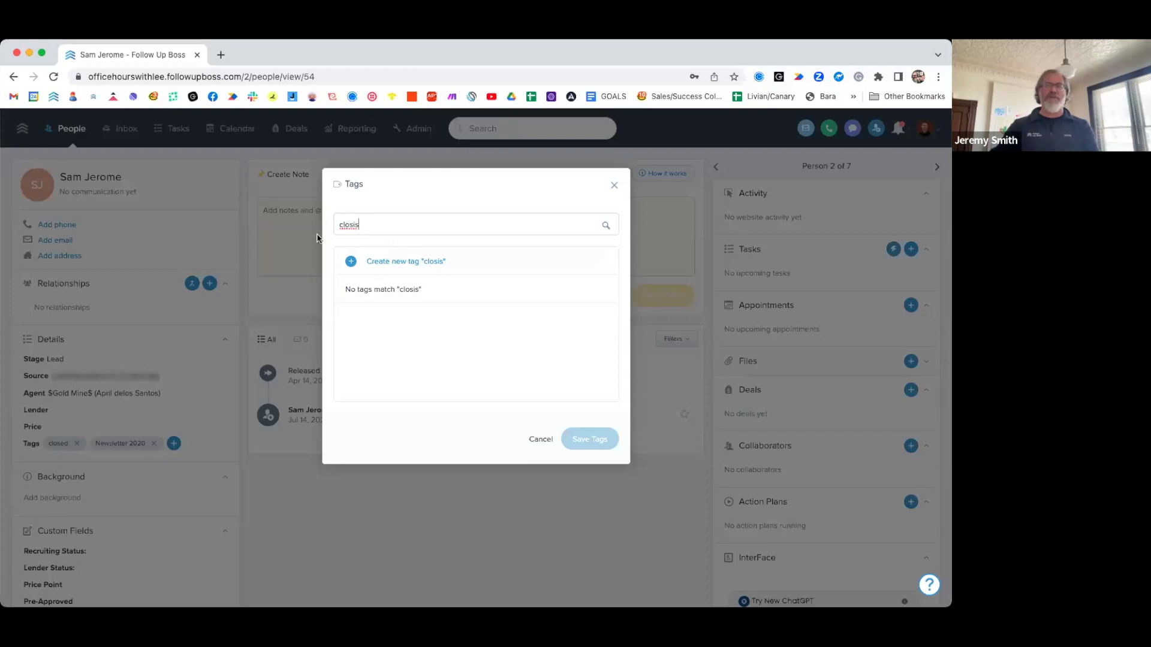
double_click(352, 223)
key("BackSpace")
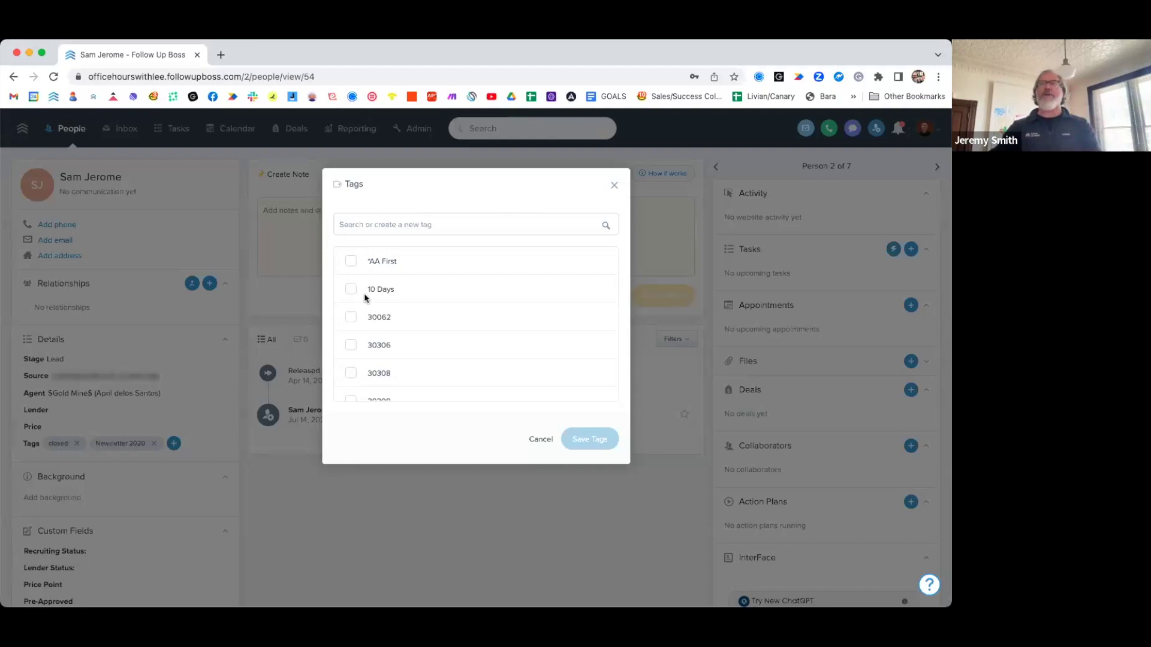
left_click(614, 186)
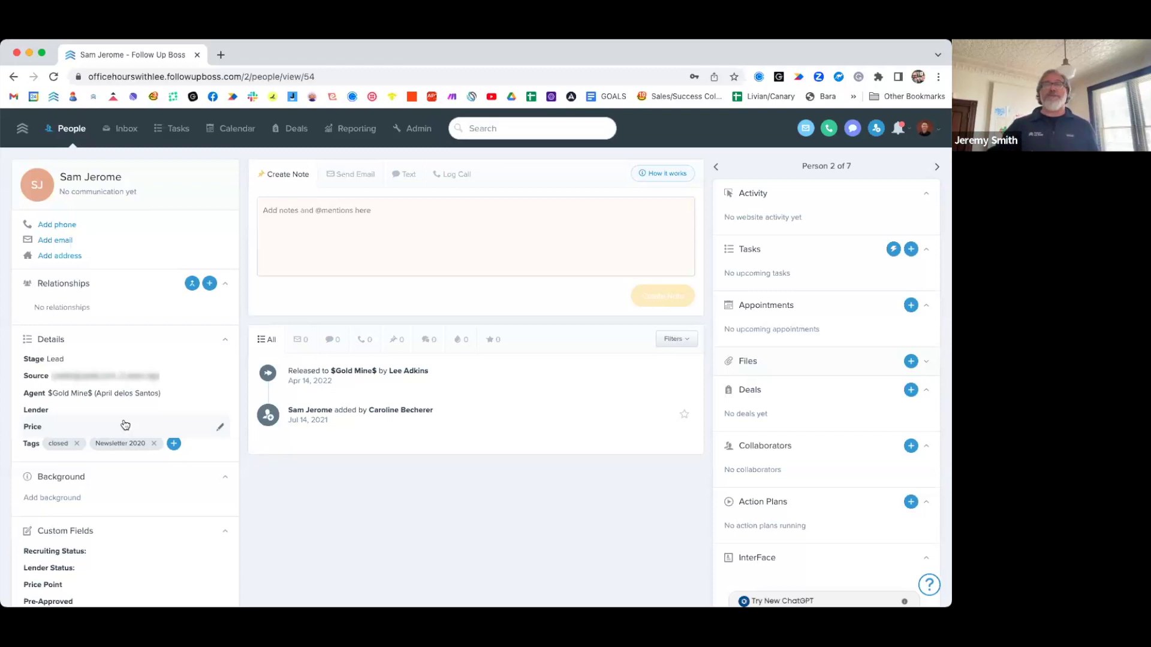
Reopen the contact's tag selection, search for "AA" and "f", browse the matching tags, and clear the search
mouse_move(68, 451)
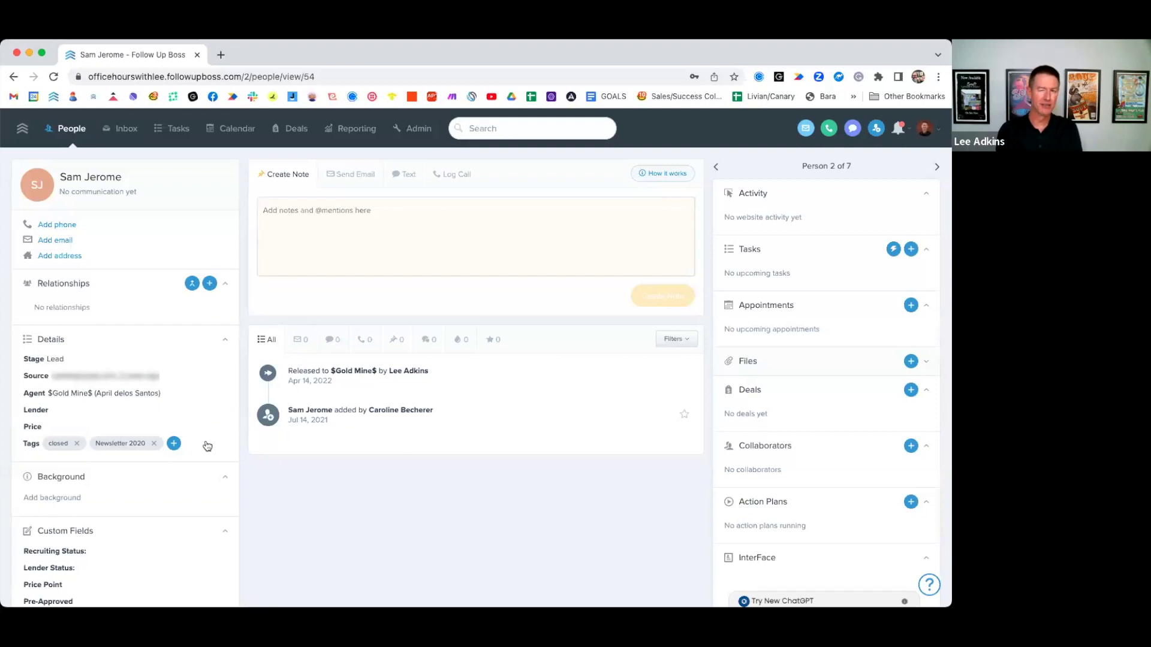
left_click(174, 444)
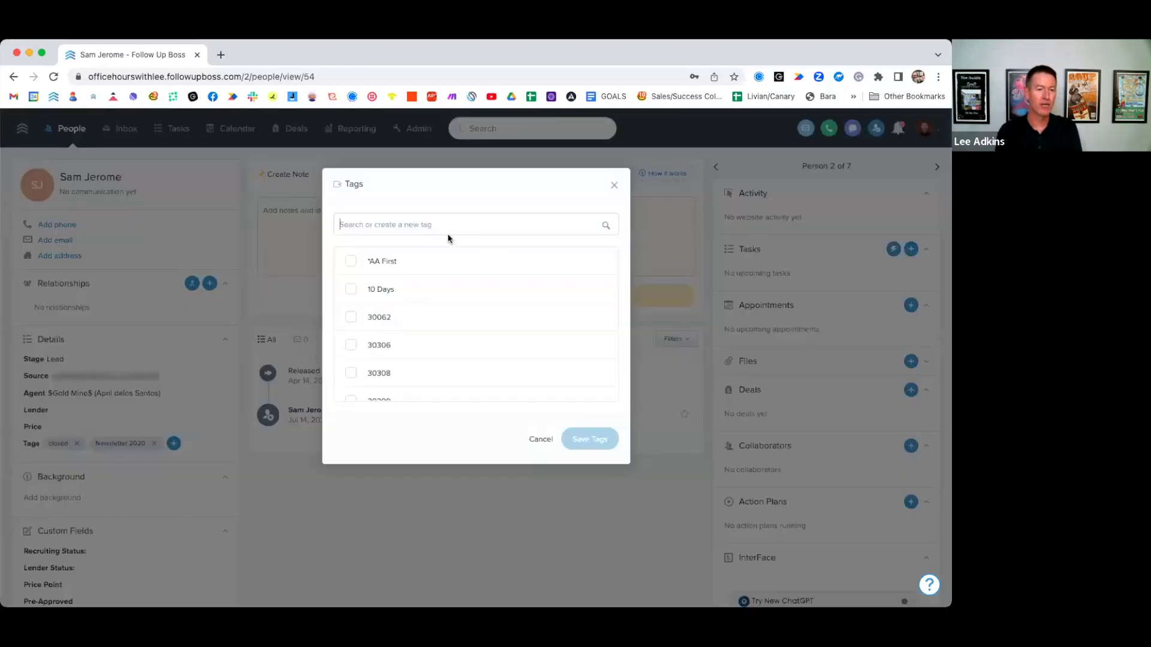
type("AA")
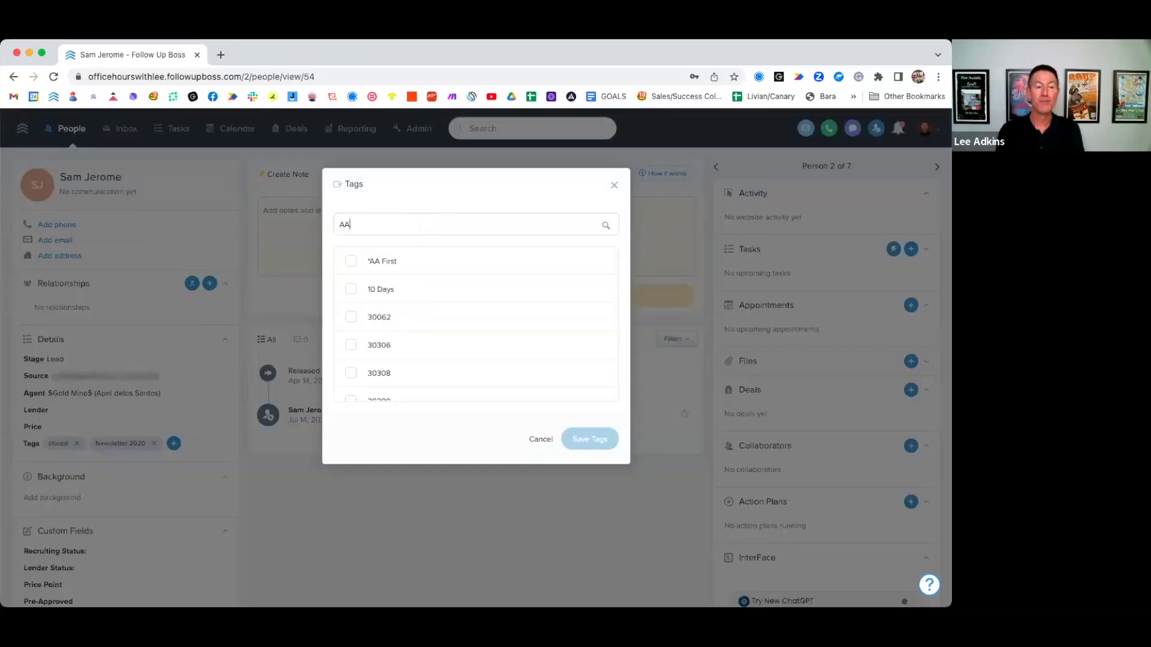
key("BackSpace")
key("BackSpace")
type("t")
scroll(442, 287, "down", 3)
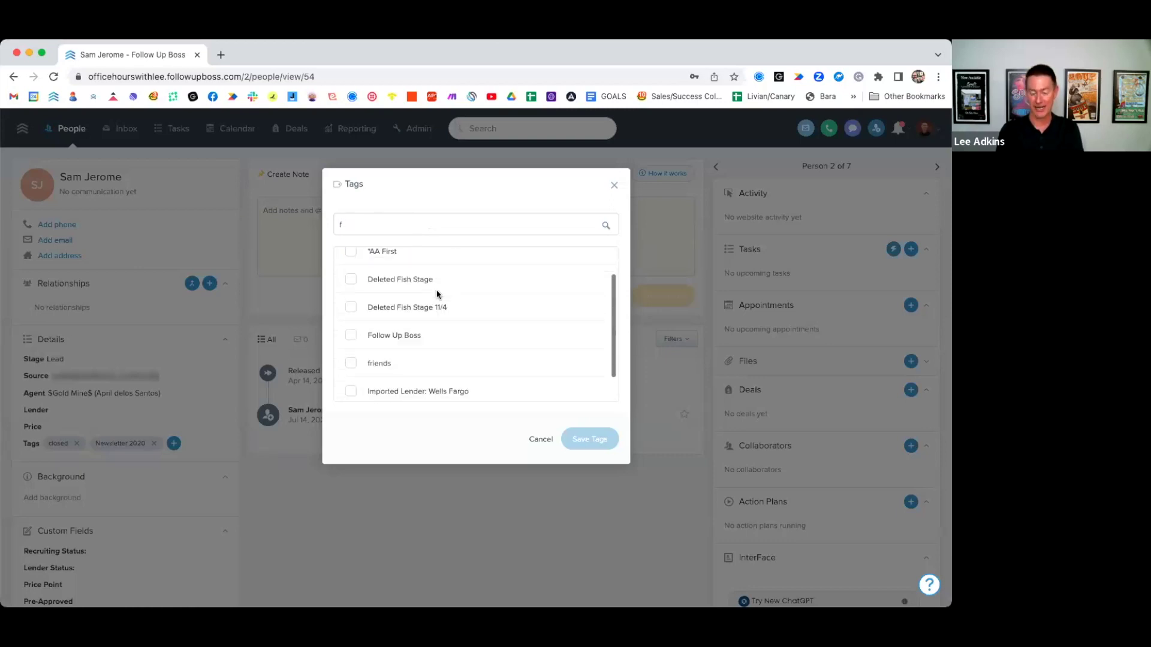
scroll(439, 298, "up", 3)
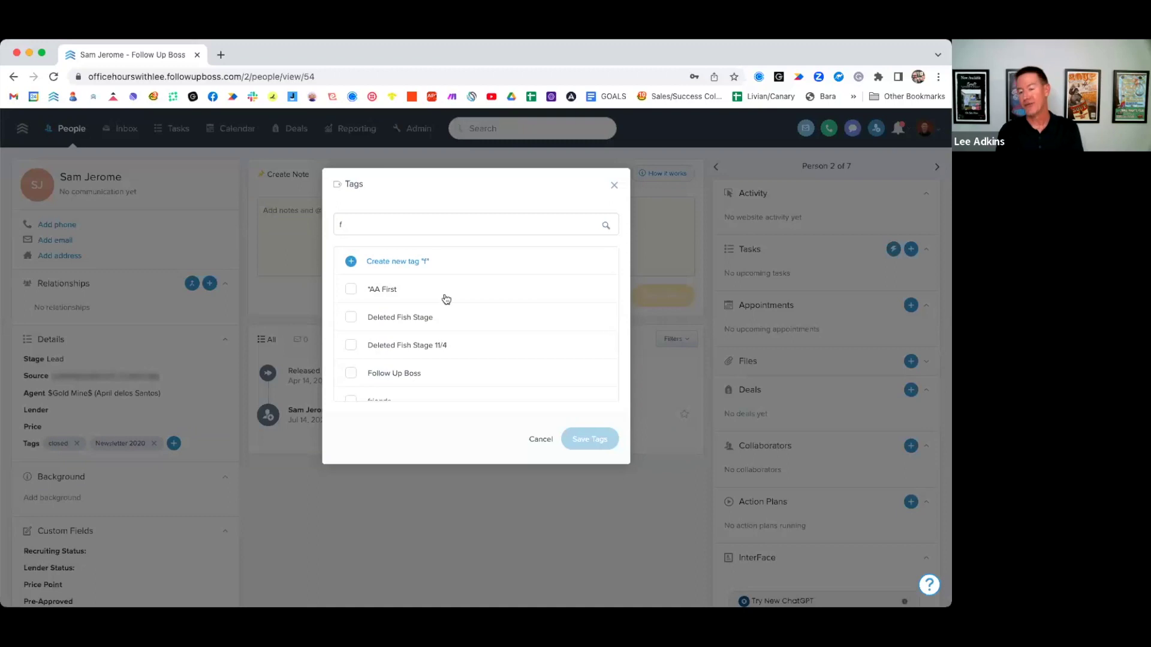
scroll(446, 298, "down", 3)
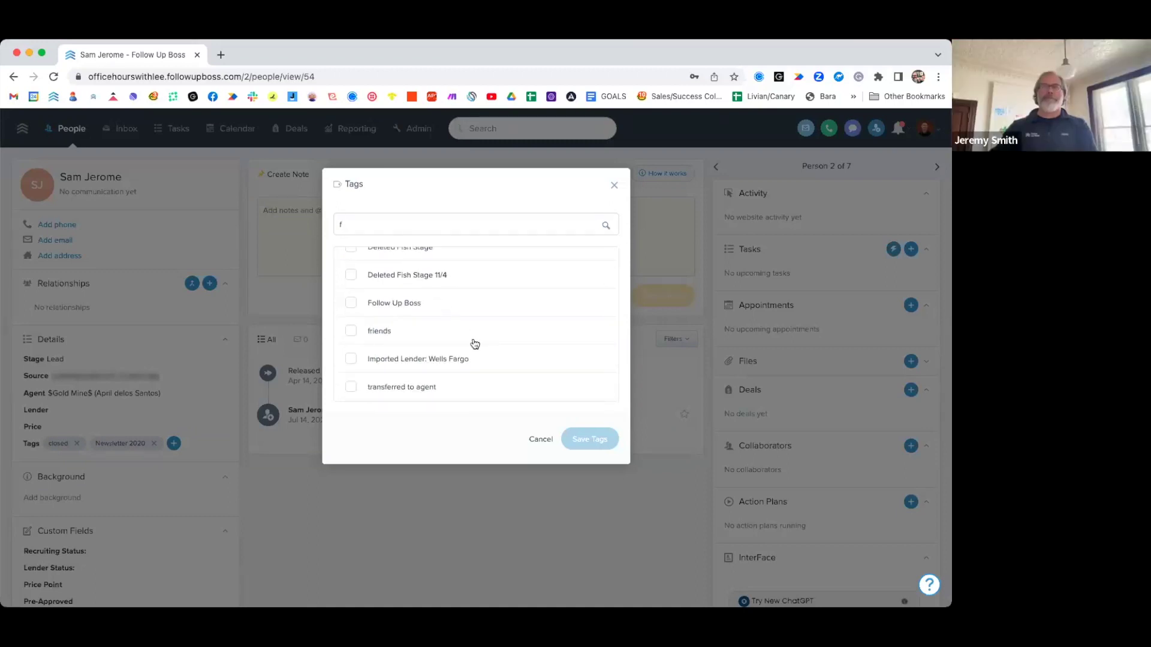
scroll(471, 341, "up", 1)
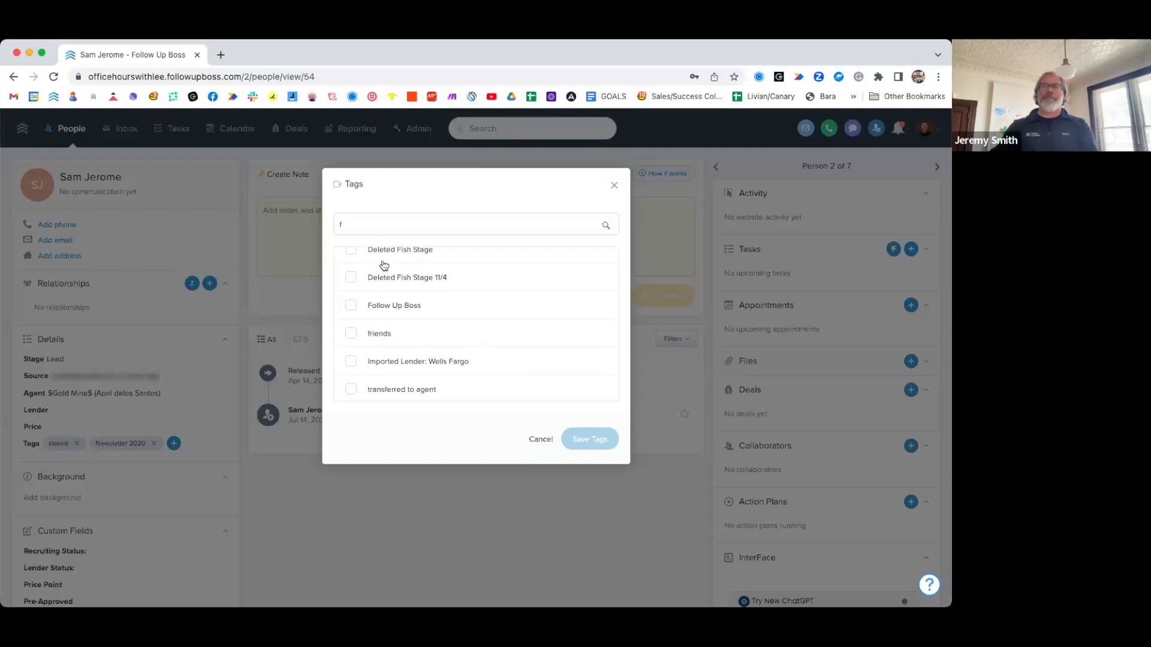
key("BackSpace")
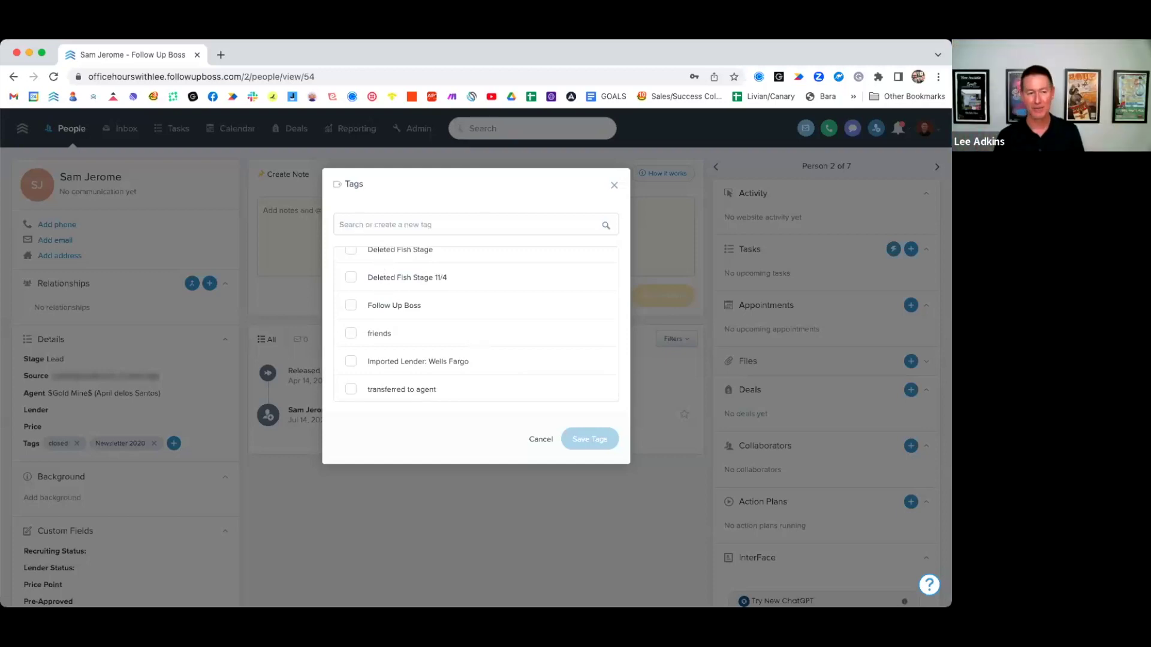
Search the contact's available tags for "bad n" and "bad phon", clear the search, and close the tag selection without saving
type("bad n")
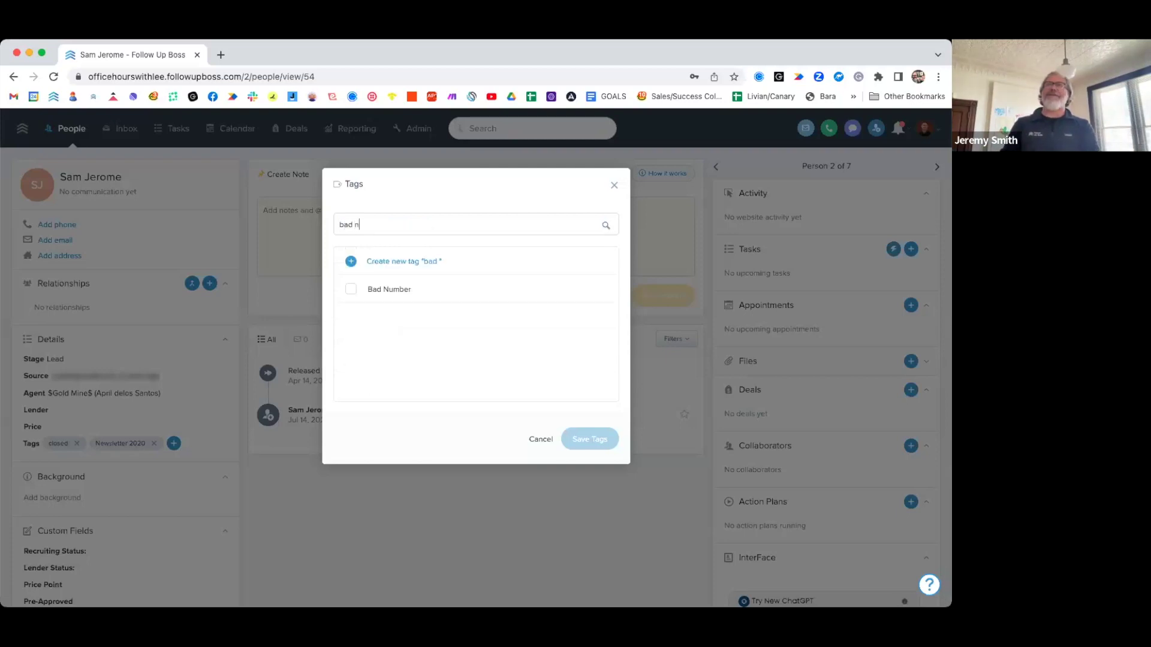
key("BackSpace")
type("phon")
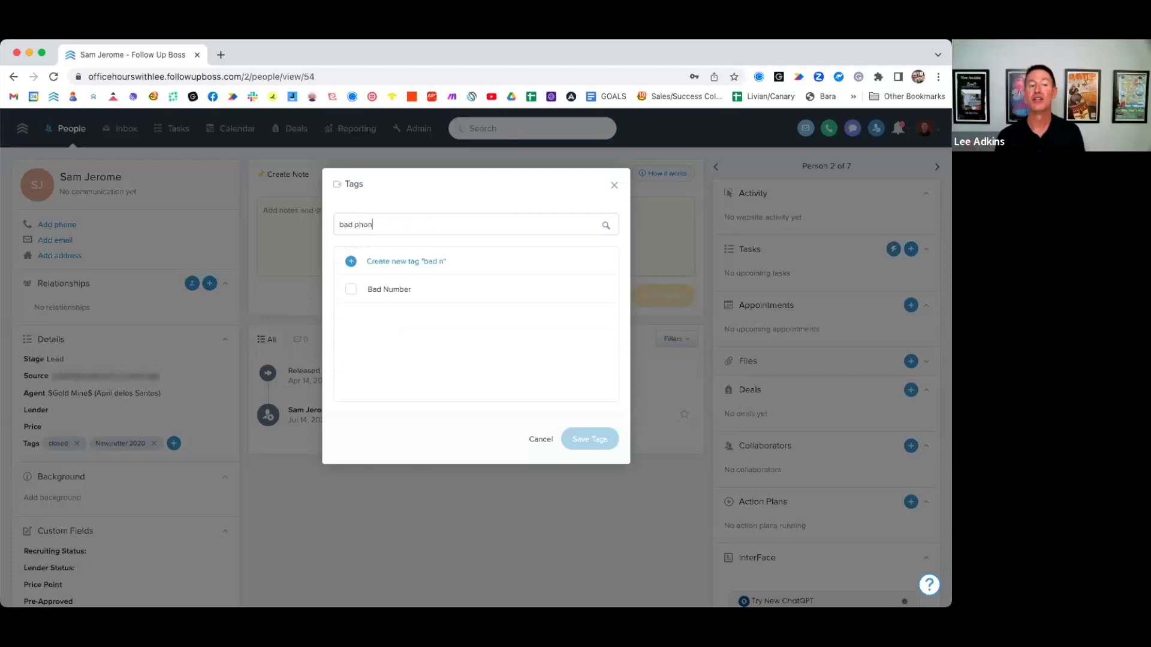
key("BackSpace")
key("BackSpace")
key("BackSpace")
key("BackSpace")
key("BackSpace")
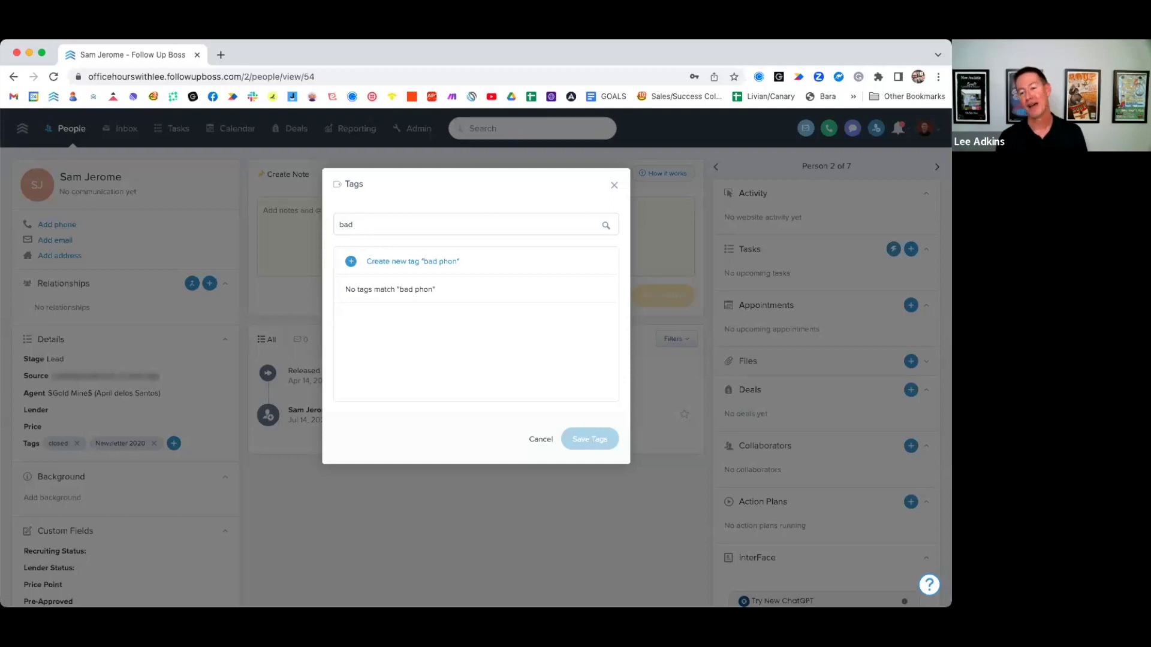
type("_")
key("BackSpace")
key("BackSpace")
key("BackSpace")
key("BackSpace")
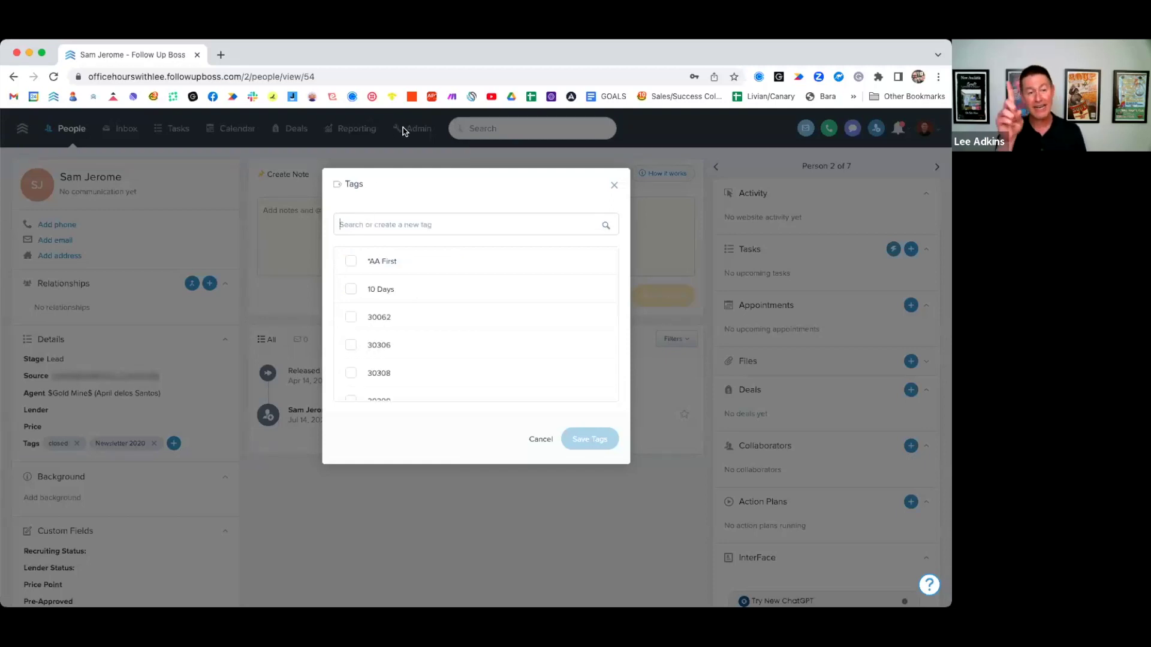
left_click(401, 151)
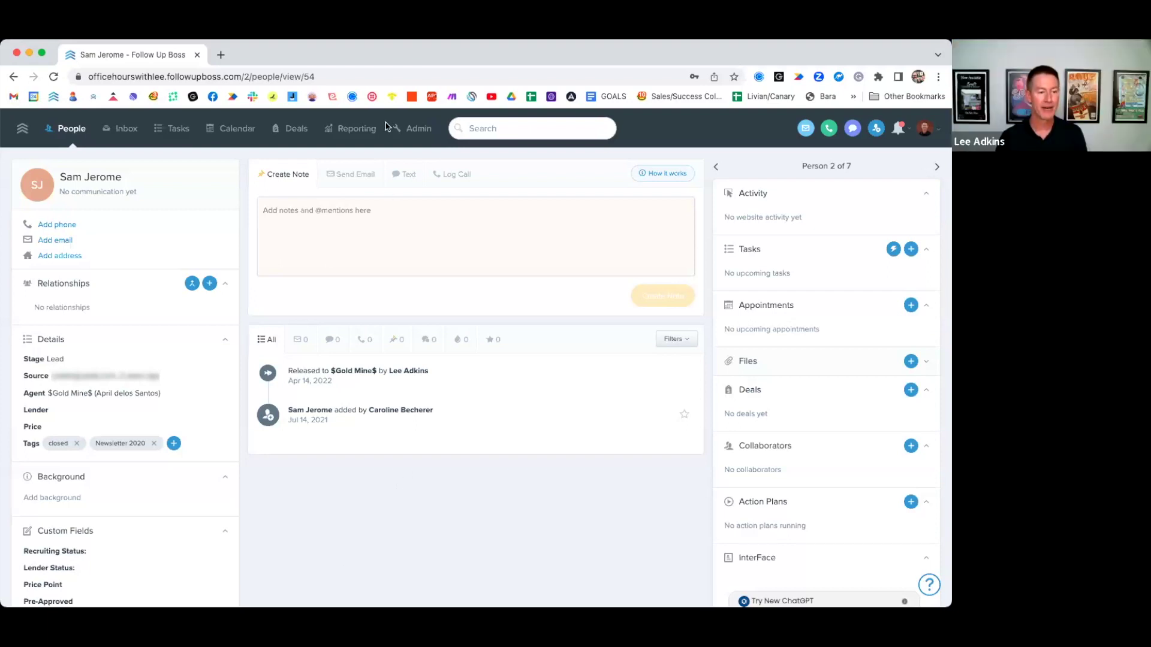
List the contacts tagged closed and those tagged Newsletter 2020 from the contact's record, and open the last contact in the Newsletter 2020 list
left_click(419, 131)
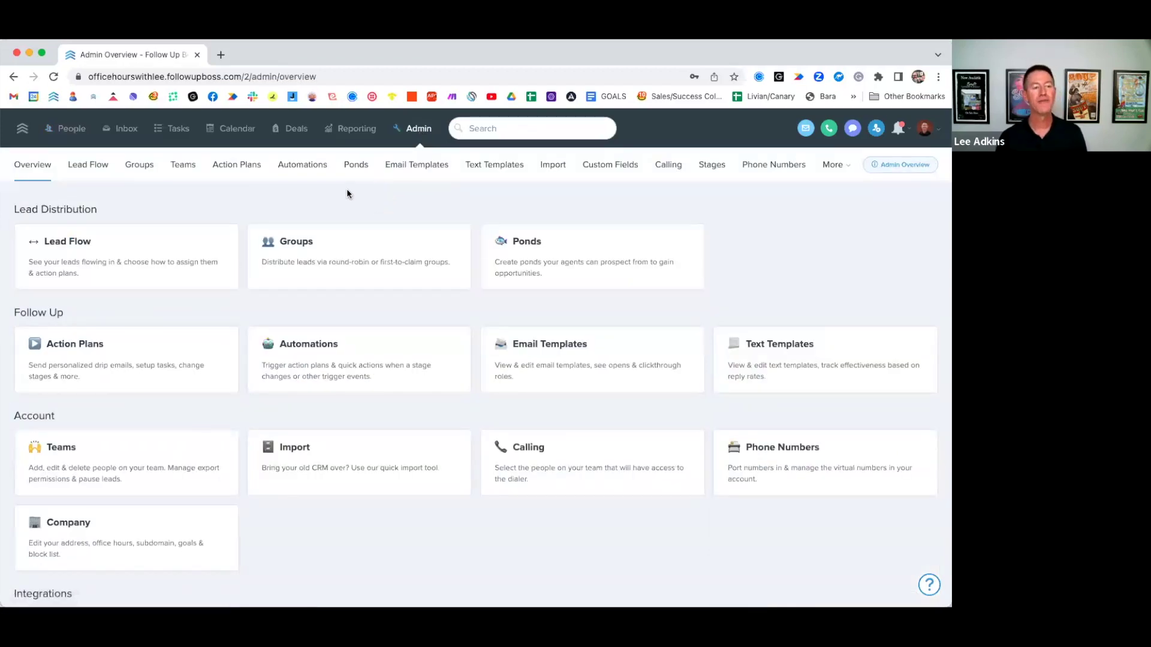
left_click(13, 77)
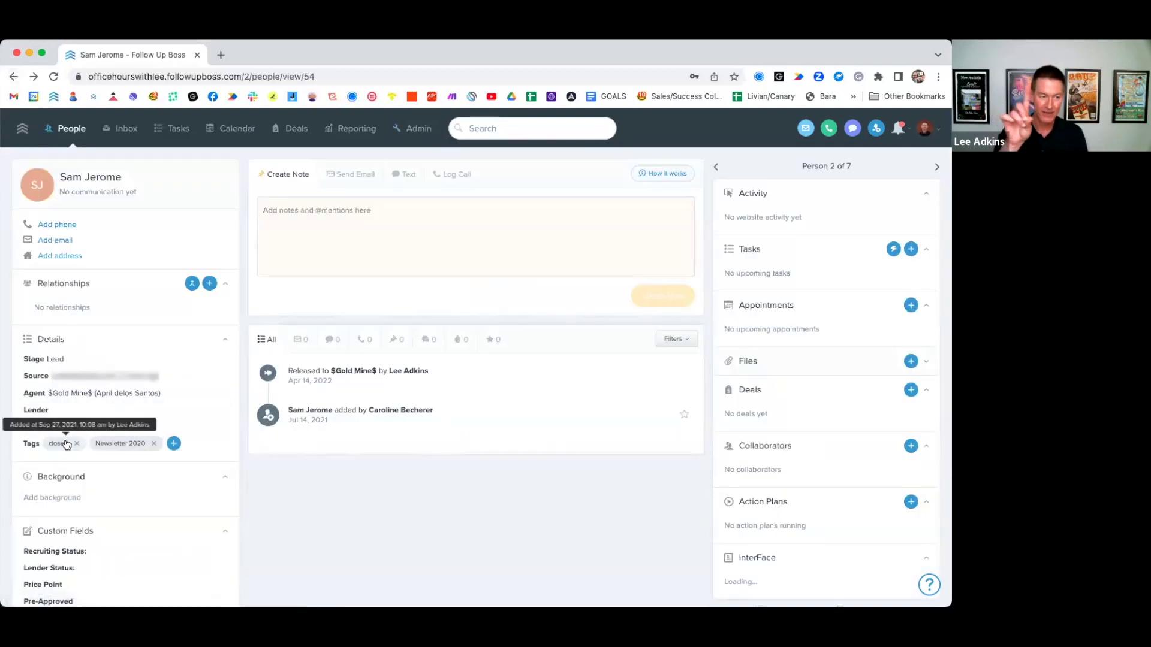
left_click(65, 444)
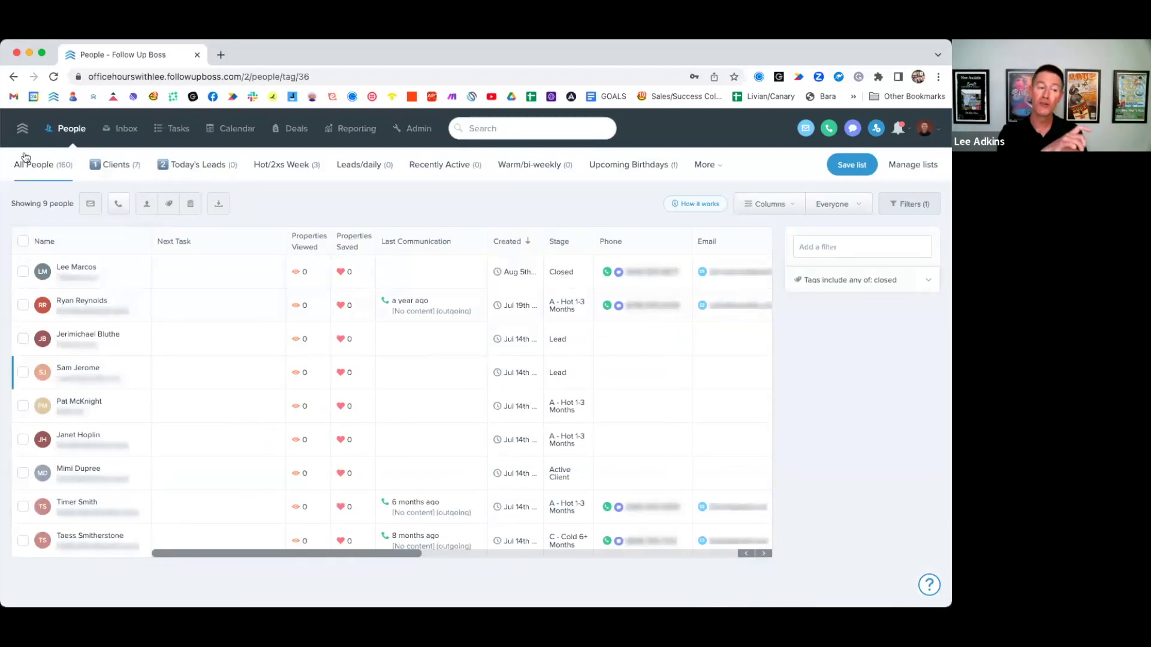
left_click(12, 76)
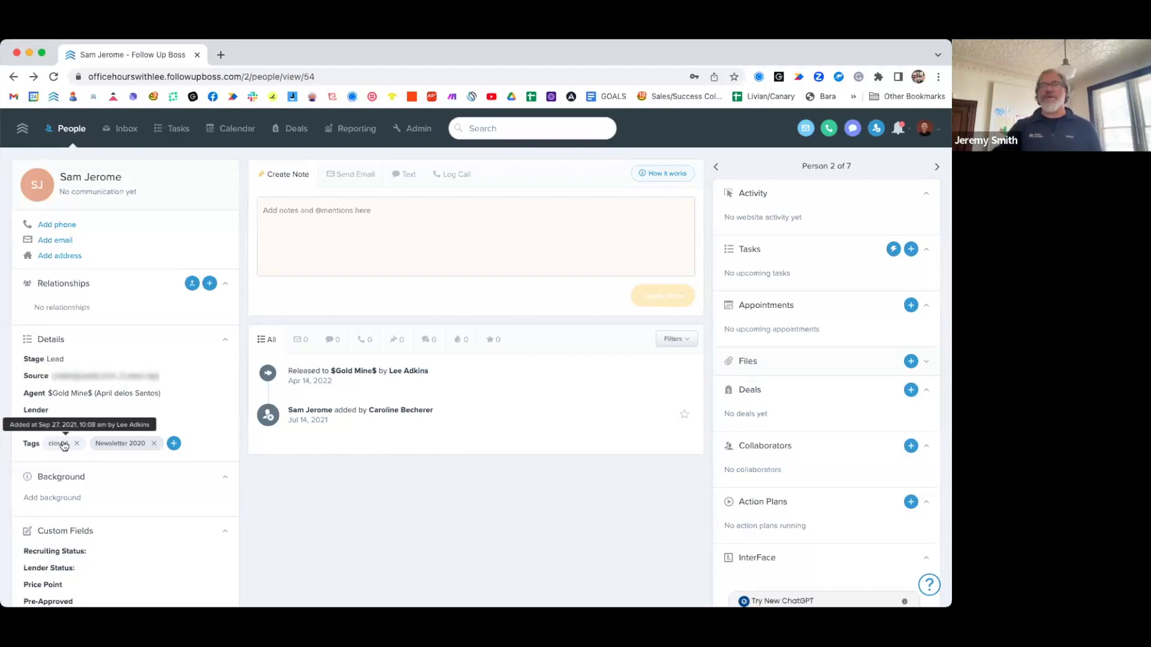
left_click(116, 444)
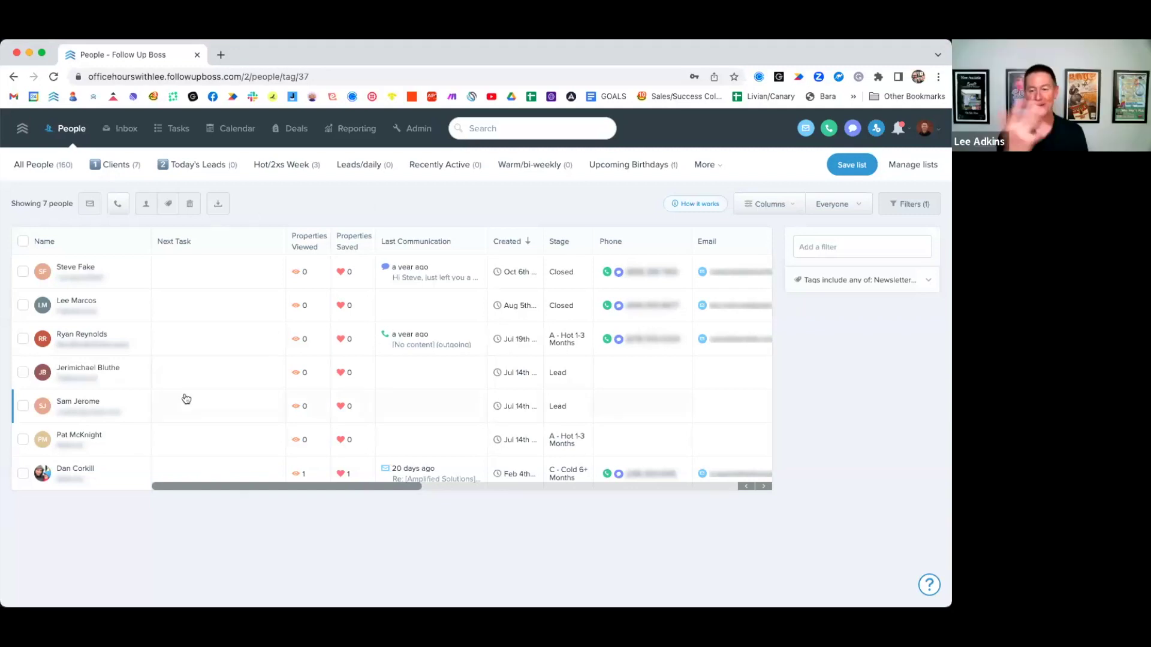
left_click(144, 473)
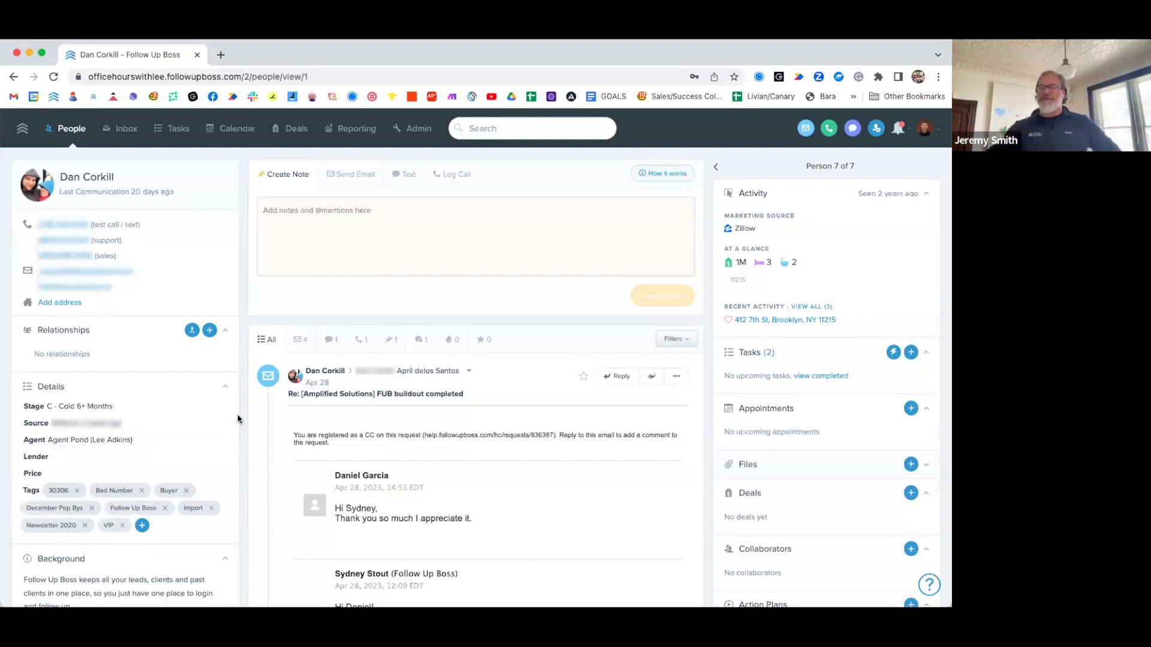
Open the account's tag management page in the admin settings
left_click(417, 130)
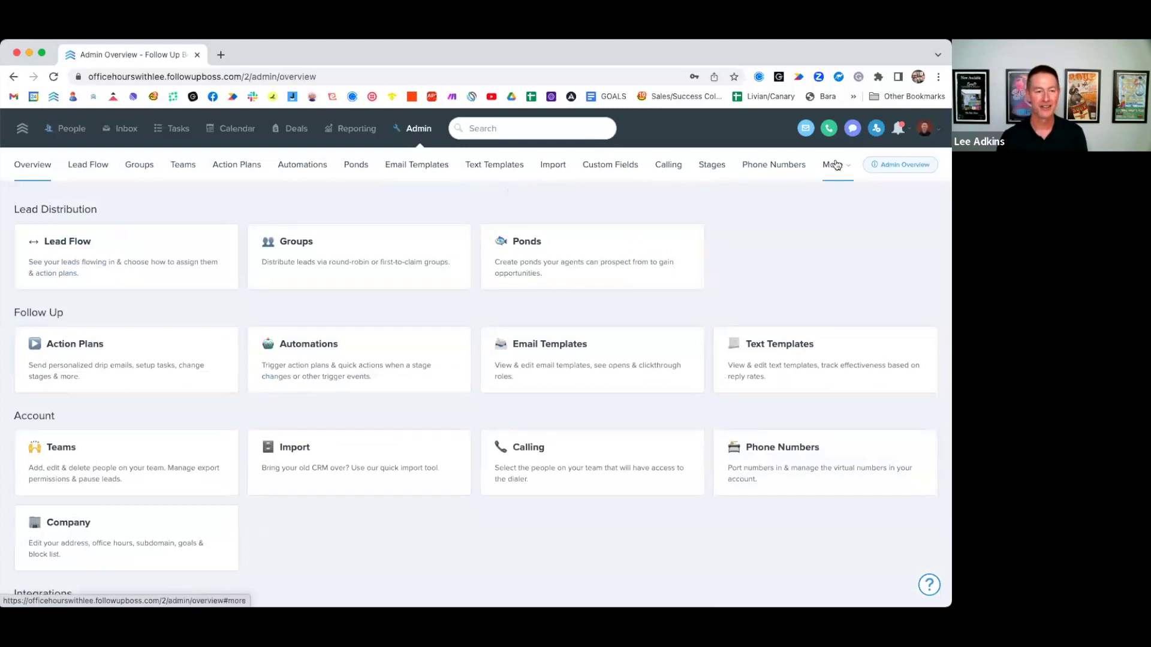
left_click(836, 165)
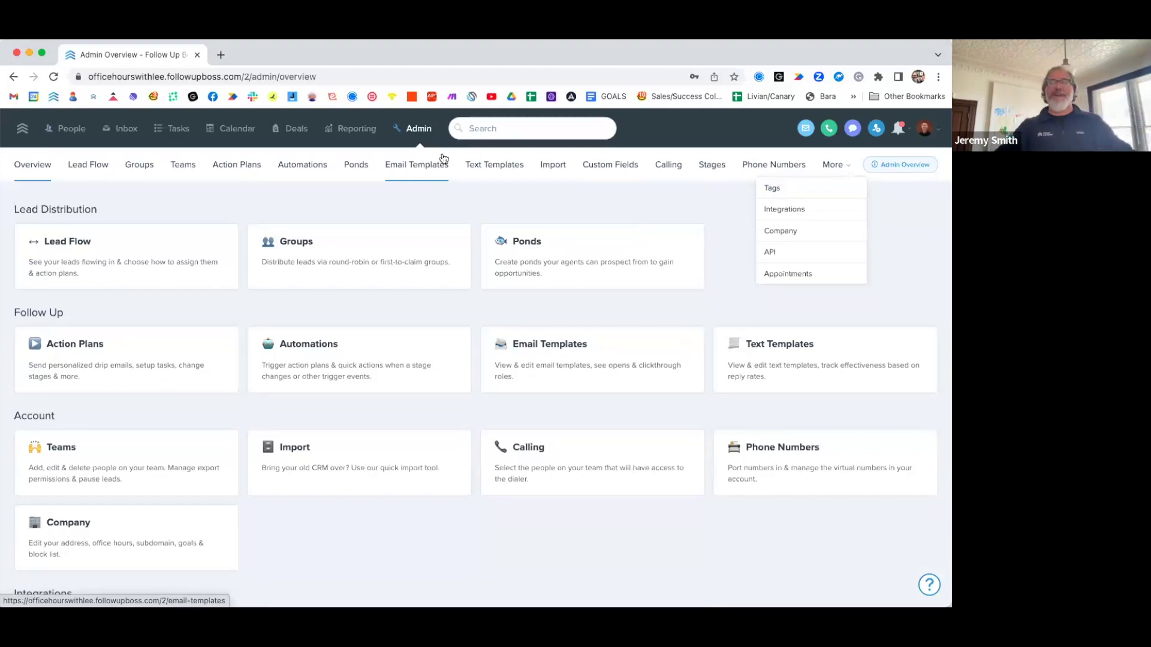
left_click(820, 189)
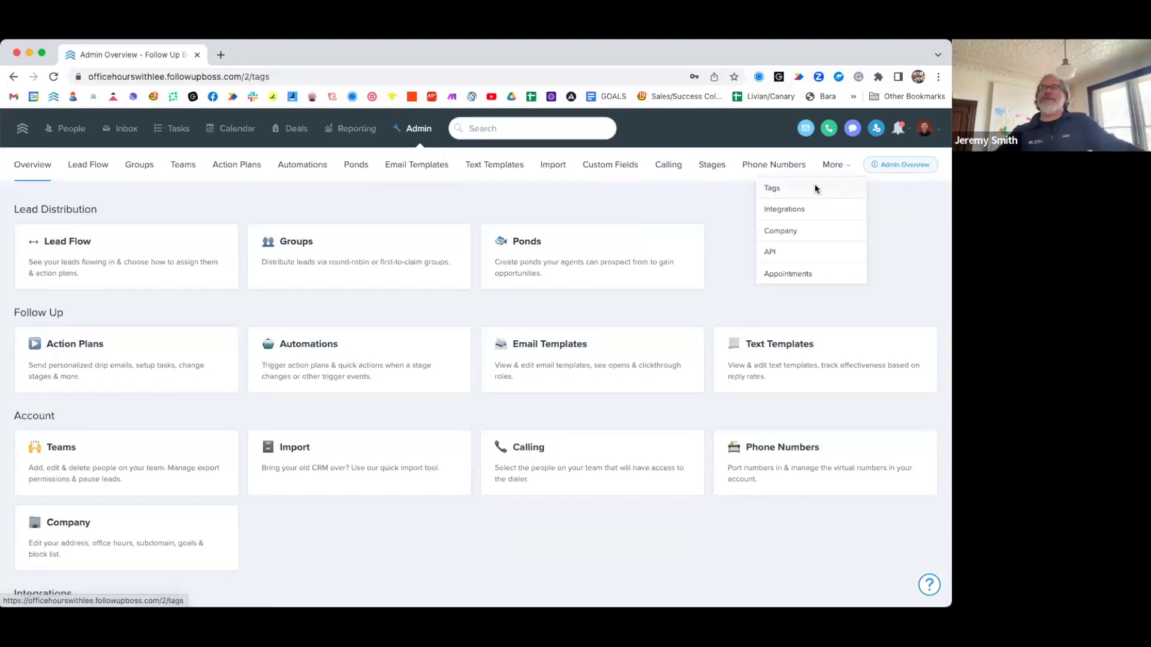
left_click(678, 199)
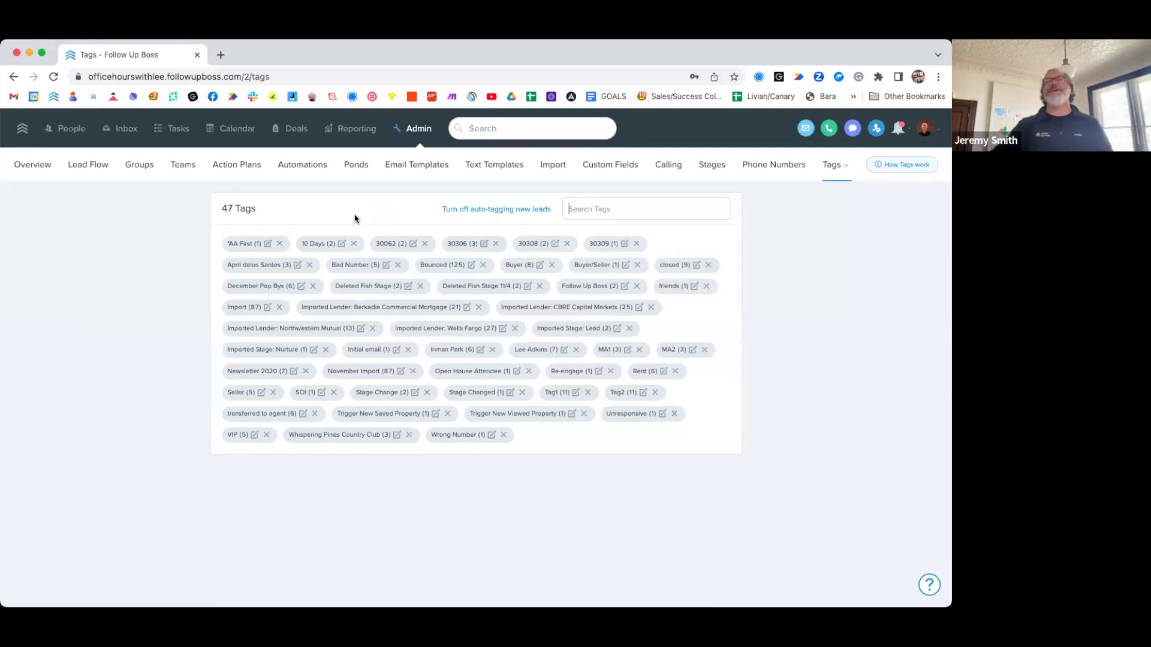
Examine the Zip Code and City options in the auto-tagging settings for new leads, and close the settings without changes
left_click(493, 209)
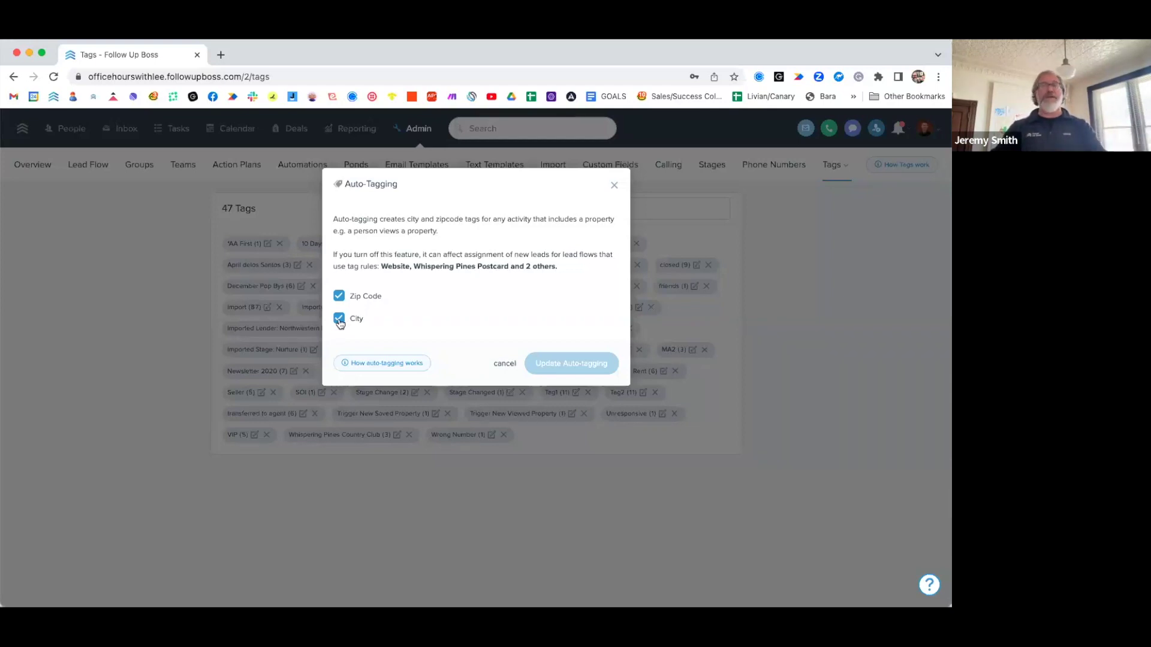
left_click(613, 185)
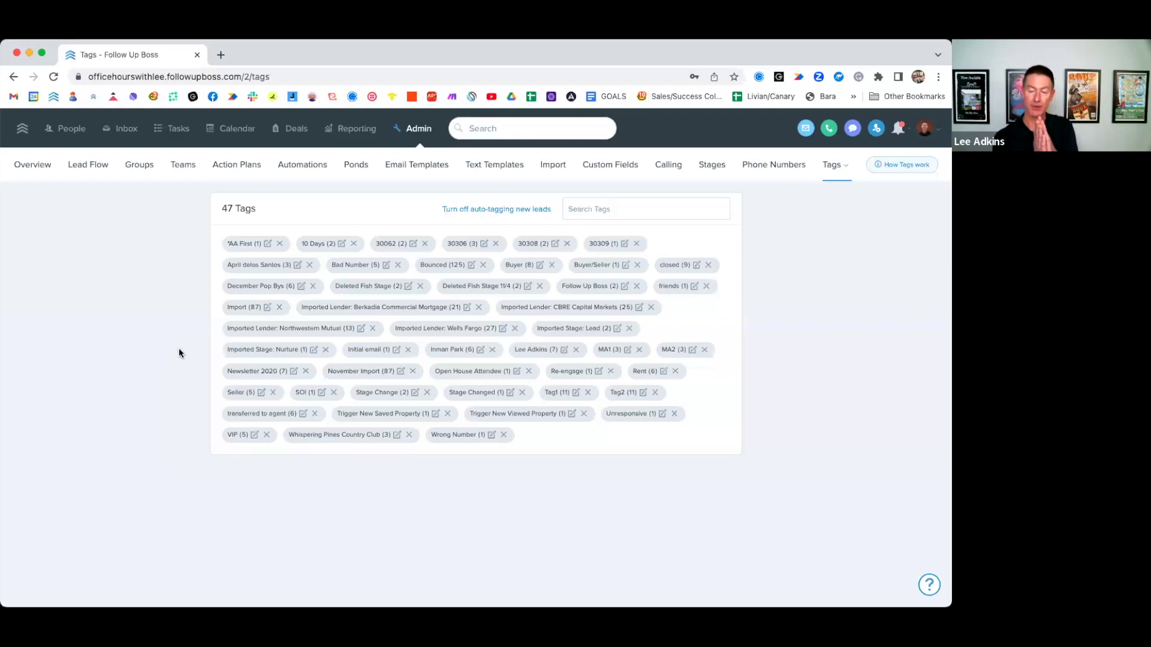
left_click_drag(238, 331, 193, 295)
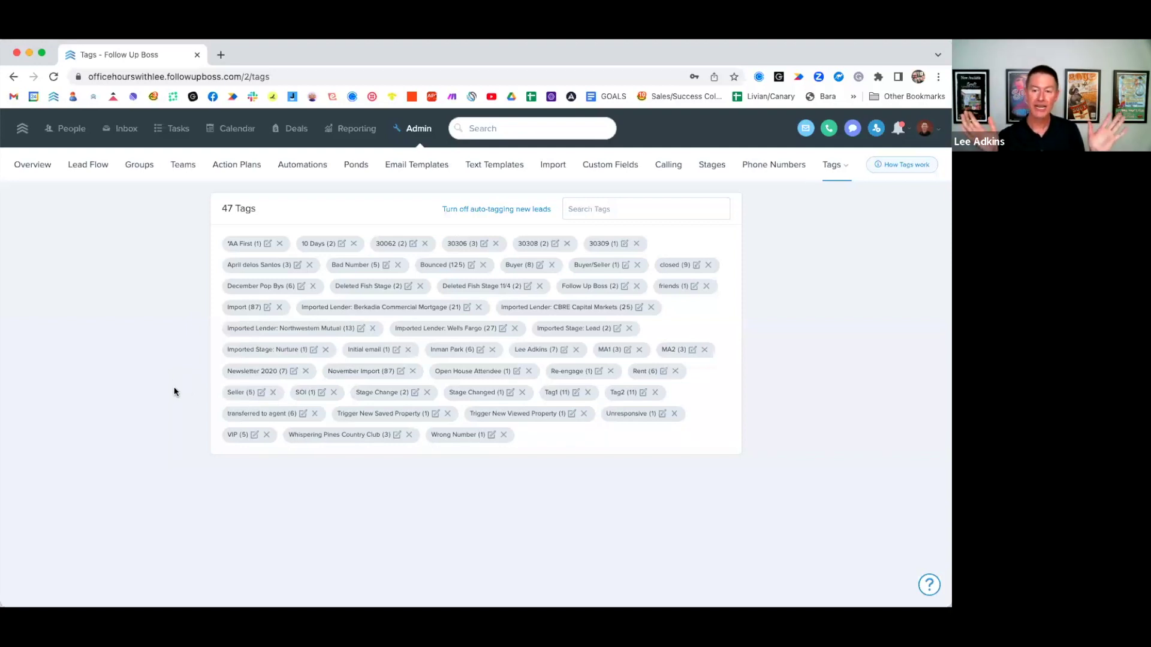
List the contacts tagged 30062 and return to the tag management page
left_click(391, 244)
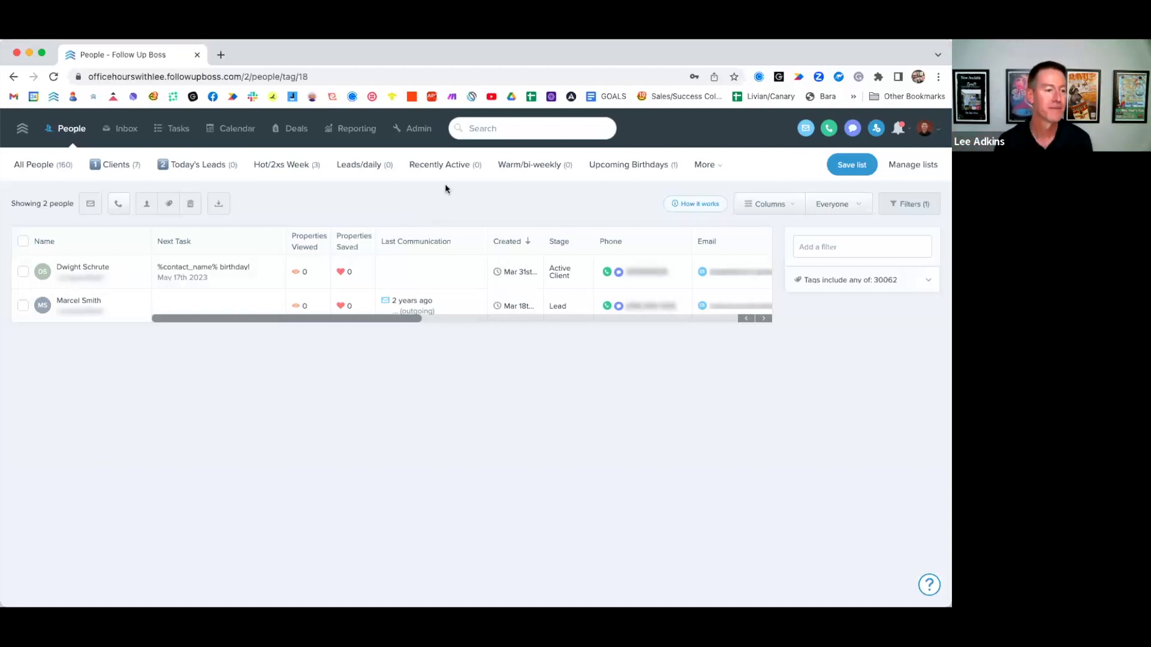
left_click(412, 128)
left_click(832, 165)
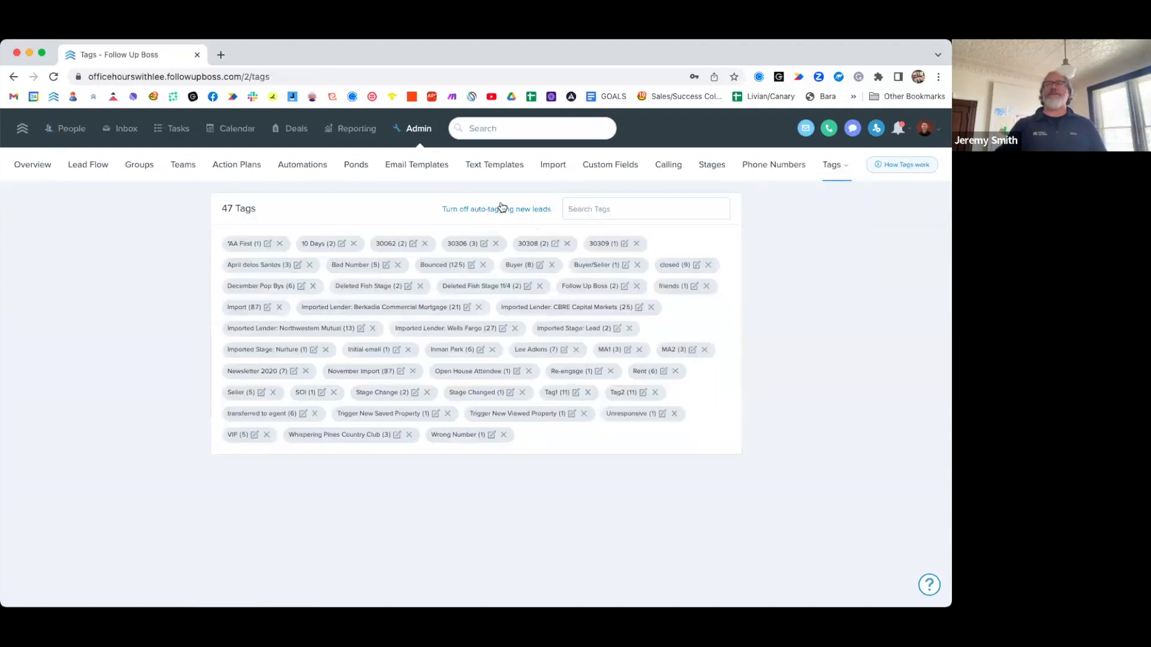
Reopen the auto-tagging settings, turn Zip Code tagging off and back on, and close the settings without updating them
left_click(499, 216)
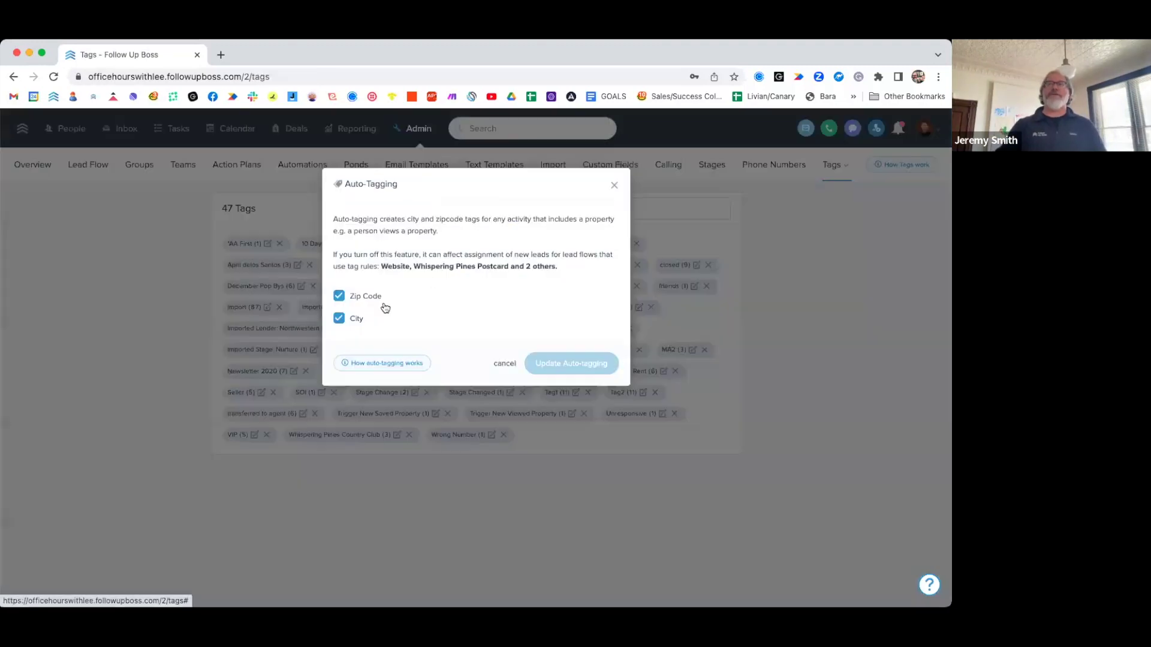
left_click(340, 296)
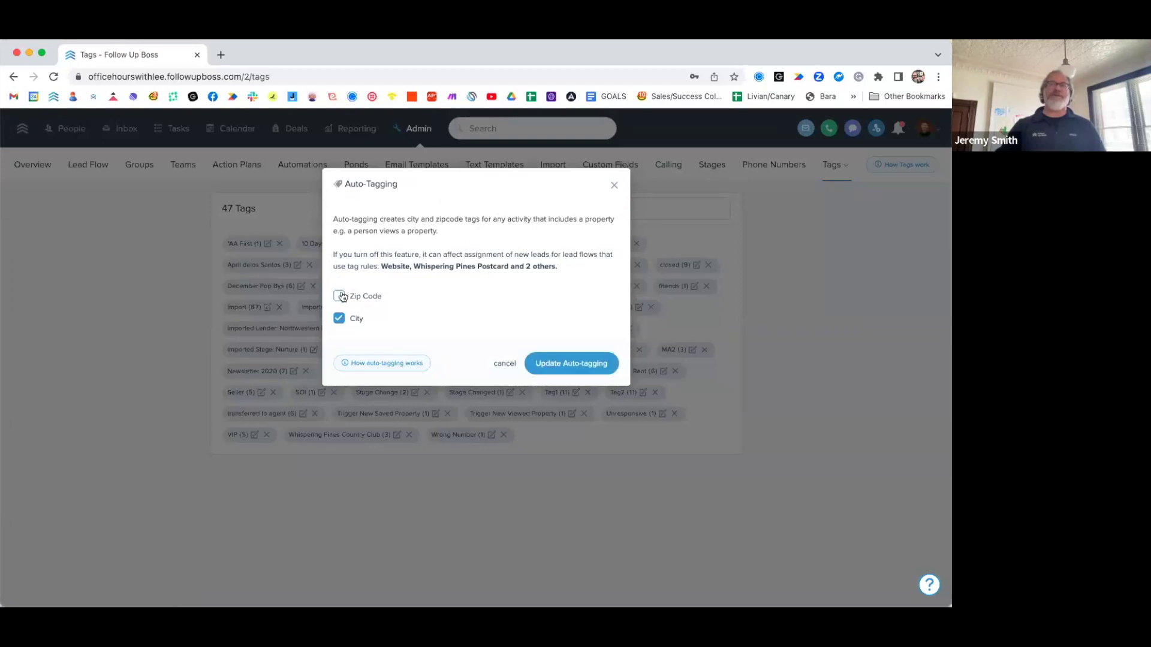
left_click(339, 296)
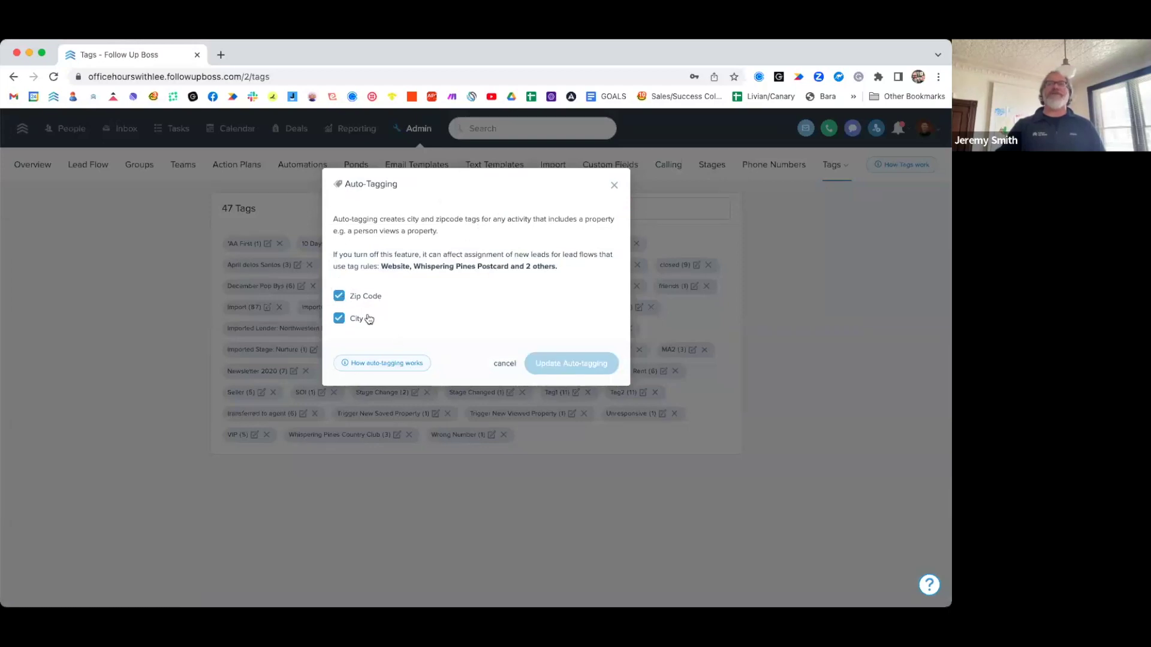
left_click(612, 187)
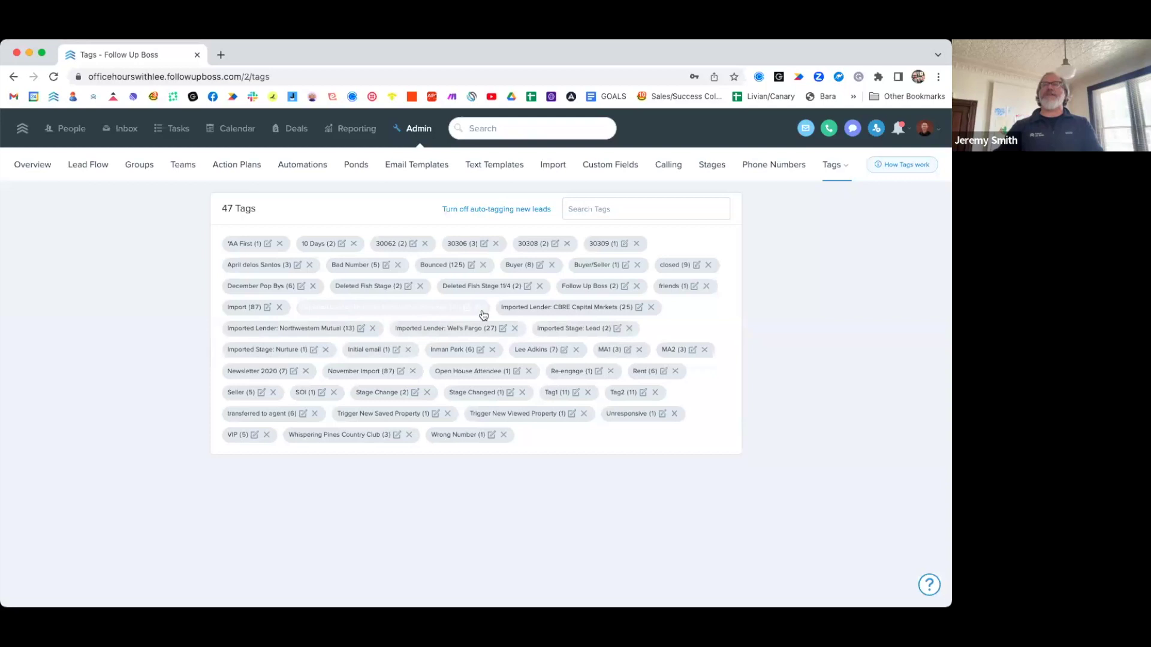
Search the account's tags for "import"
left_click(590, 211)
type("im")
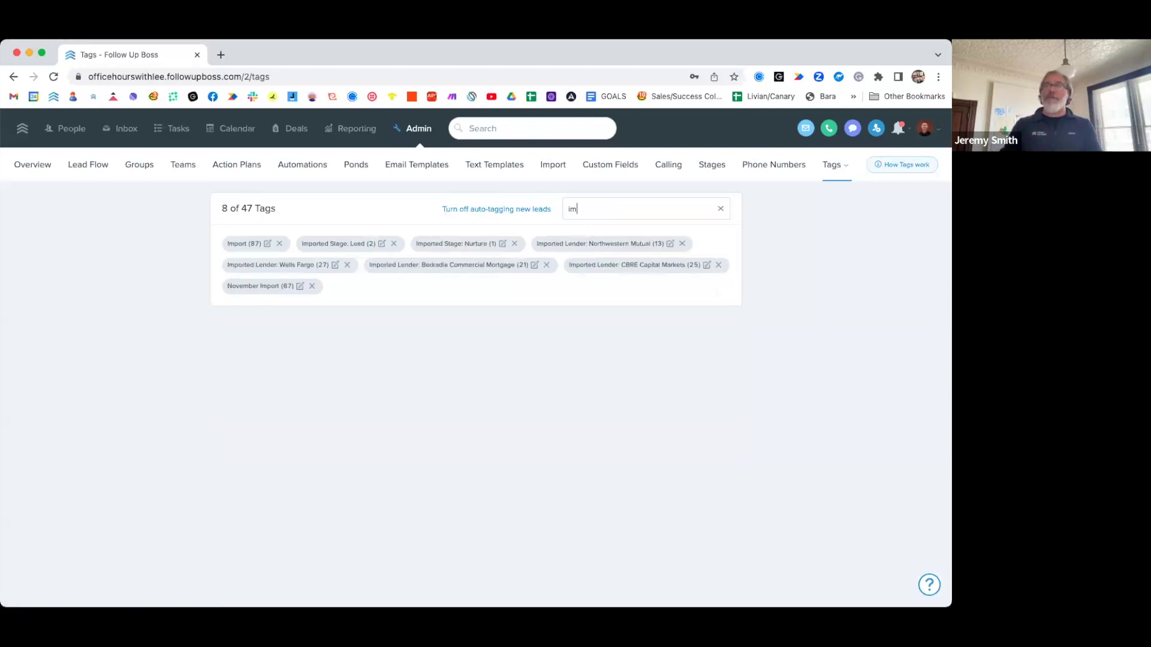
type("prot")
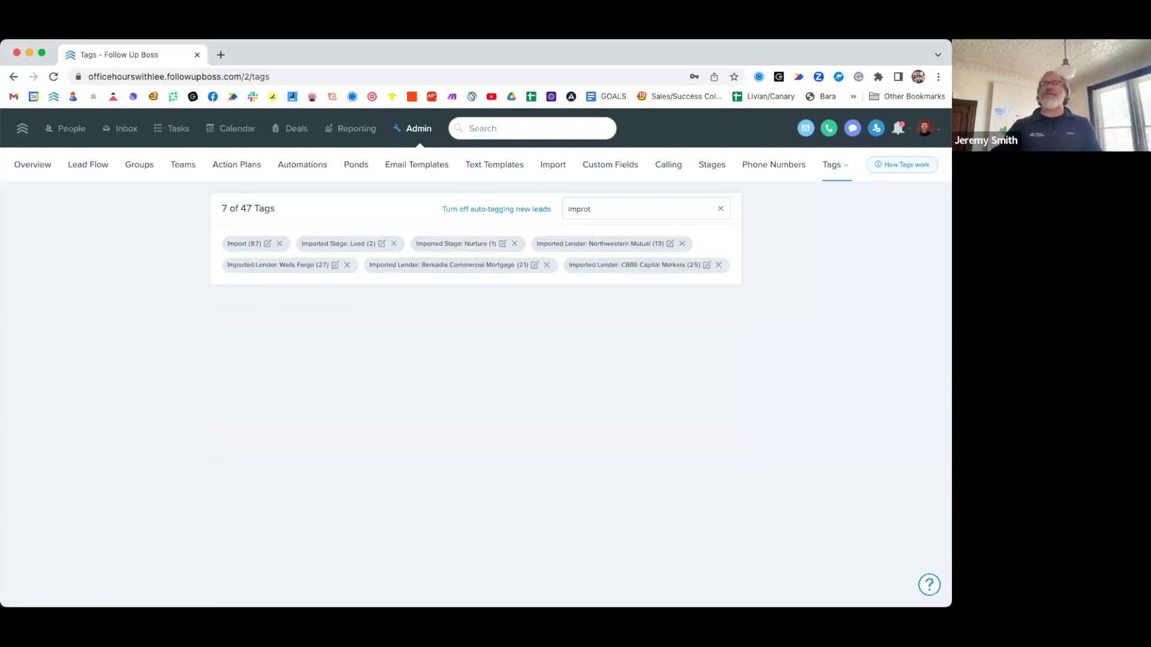
key("BackSpace")
key("BackSpace")
key("BackSpace")
type("ort")
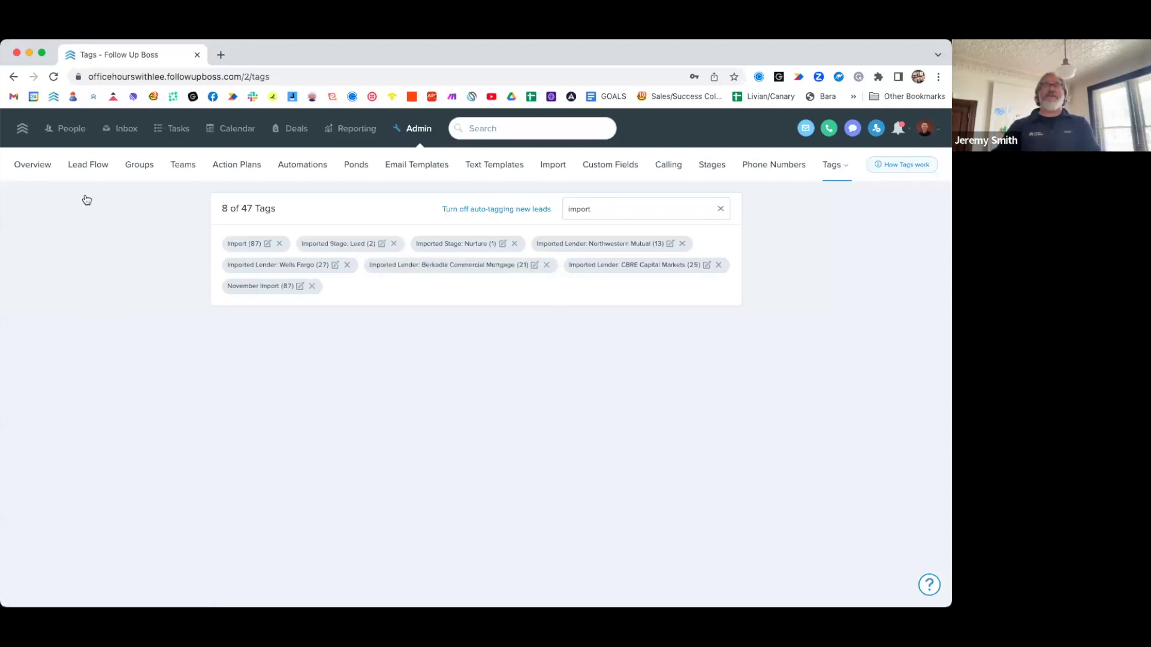
Return to the contacts tagged 30062, select all of them, and view the bulk options for adding or removing tags without applying any
left_click(72, 128)
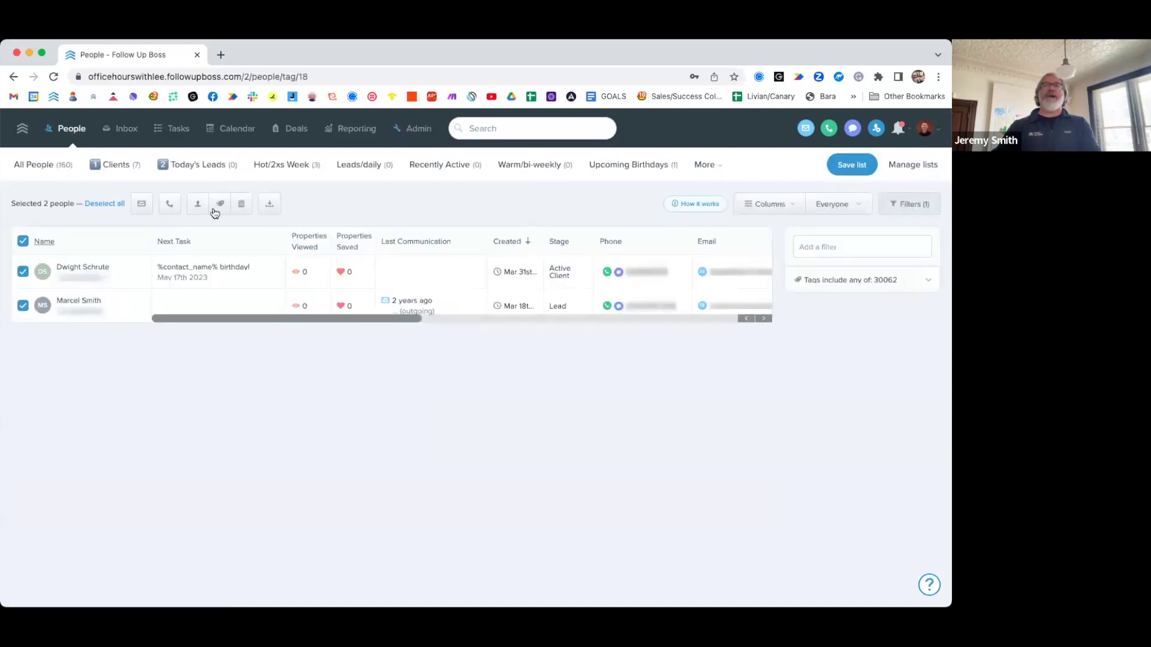
left_click(219, 205)
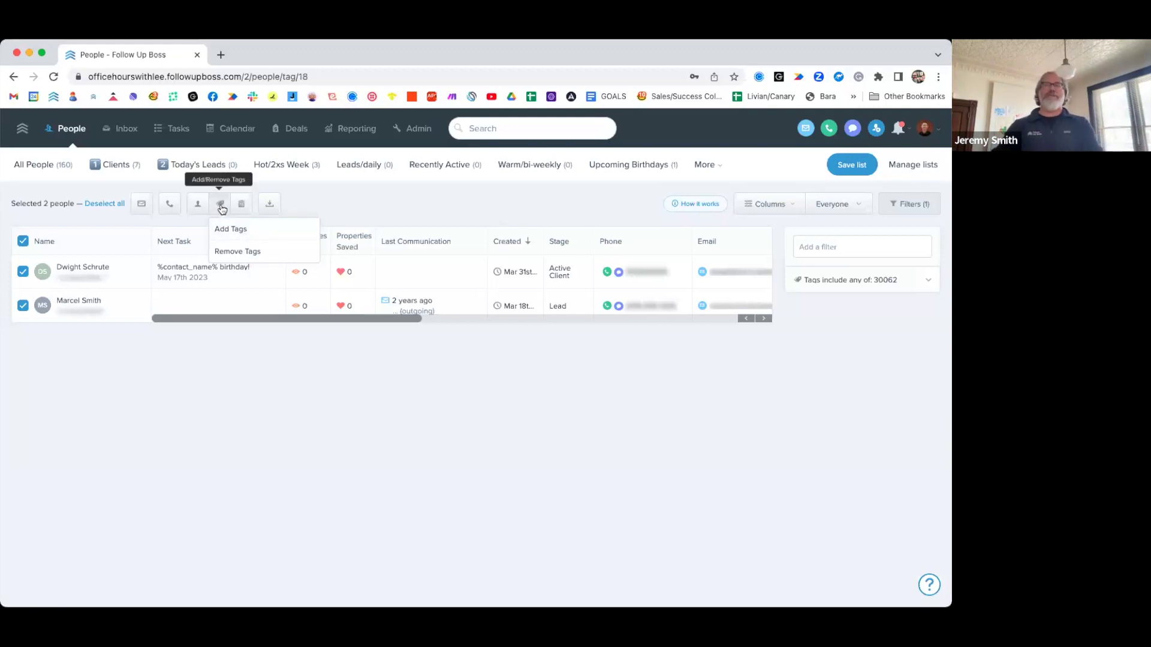
left_click(334, 198)
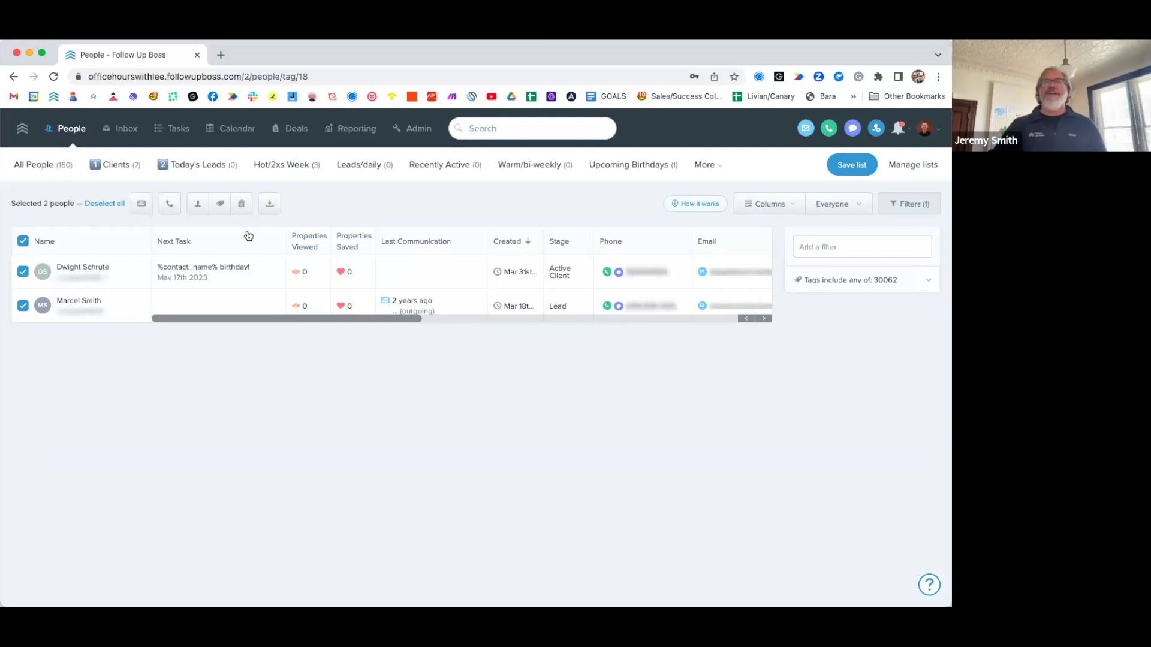
left_click(197, 204)
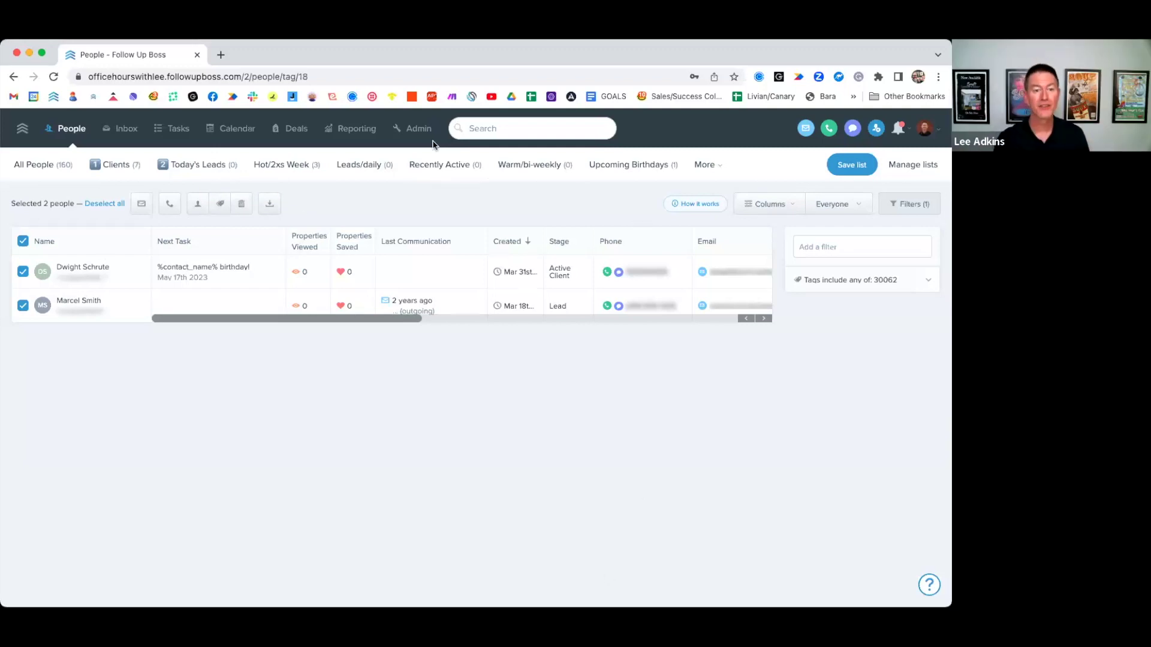
Go back to the admin tag management page and examine the full set of tags, including the Import tag
left_click(414, 127)
left_click(832, 164)
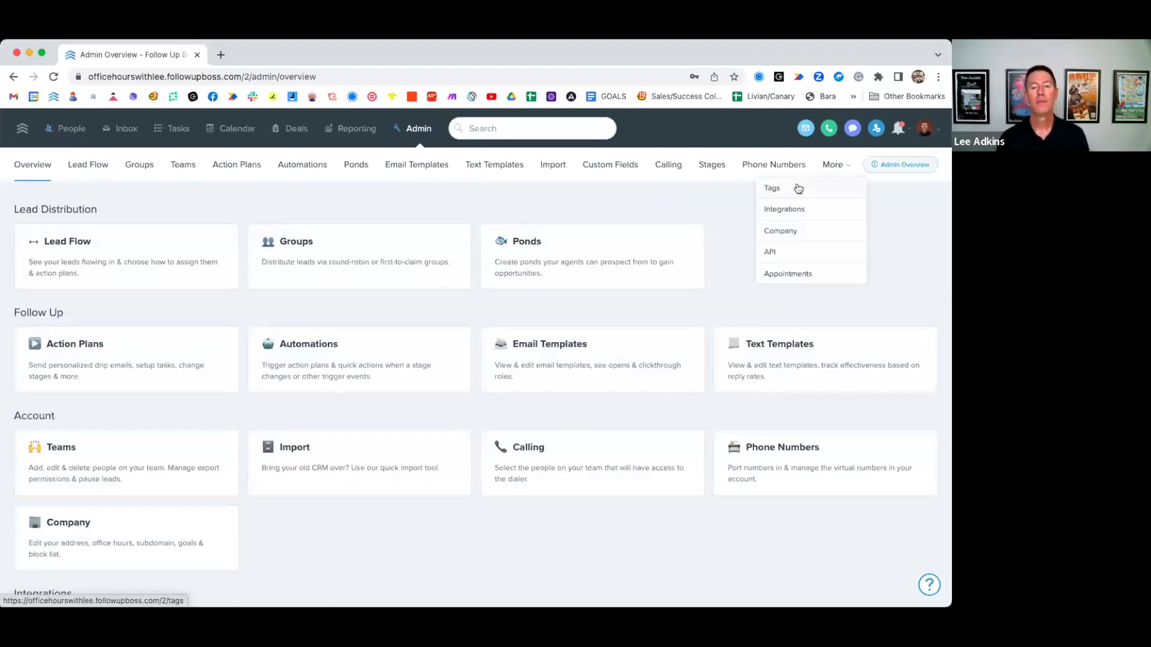
left_click(799, 187)
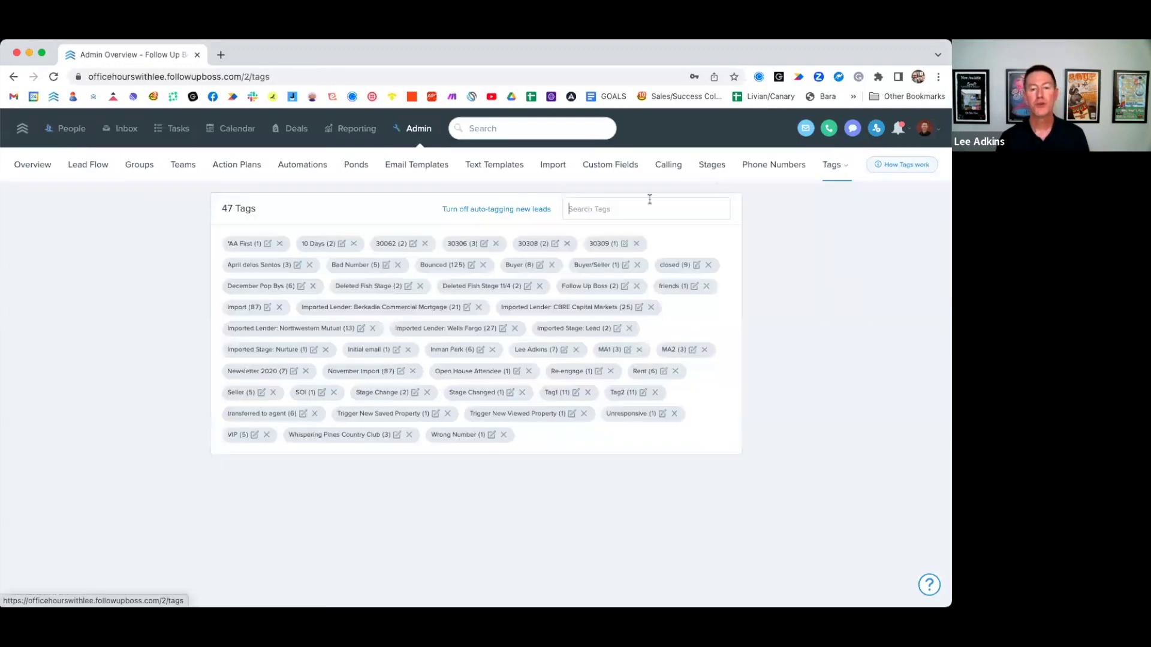
left_click(588, 210)
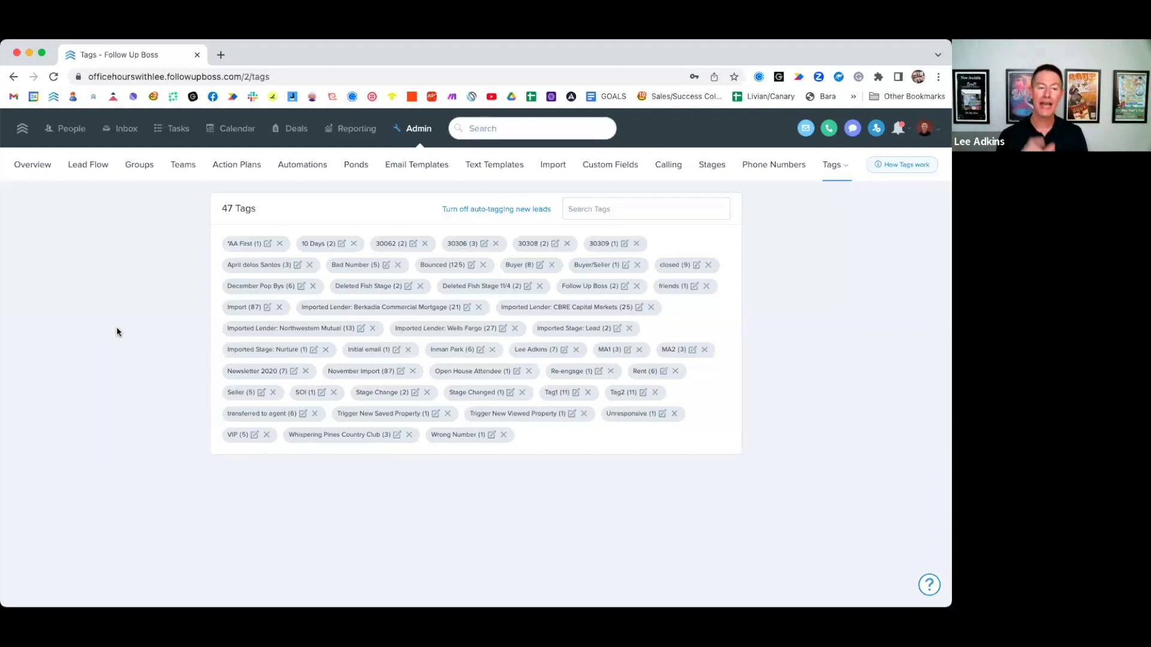
left_click_drag(261, 294, 264, 292)
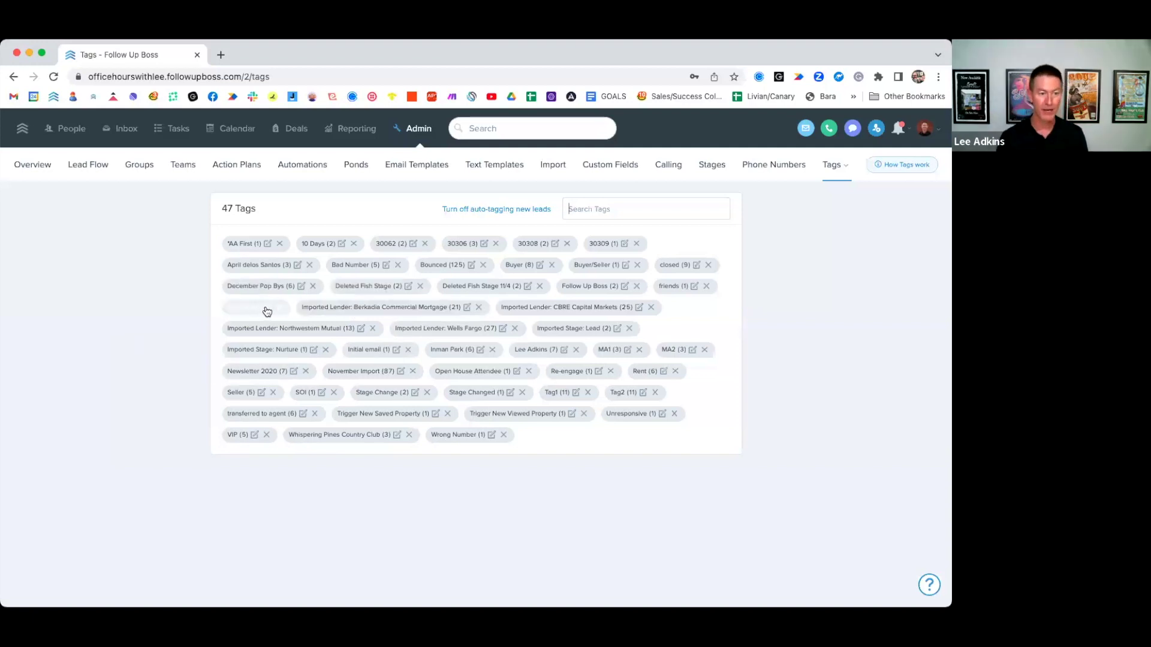
Start renaming the Import tag to "Import - Primary", then discard the edit without updating the tag
left_click(268, 312)
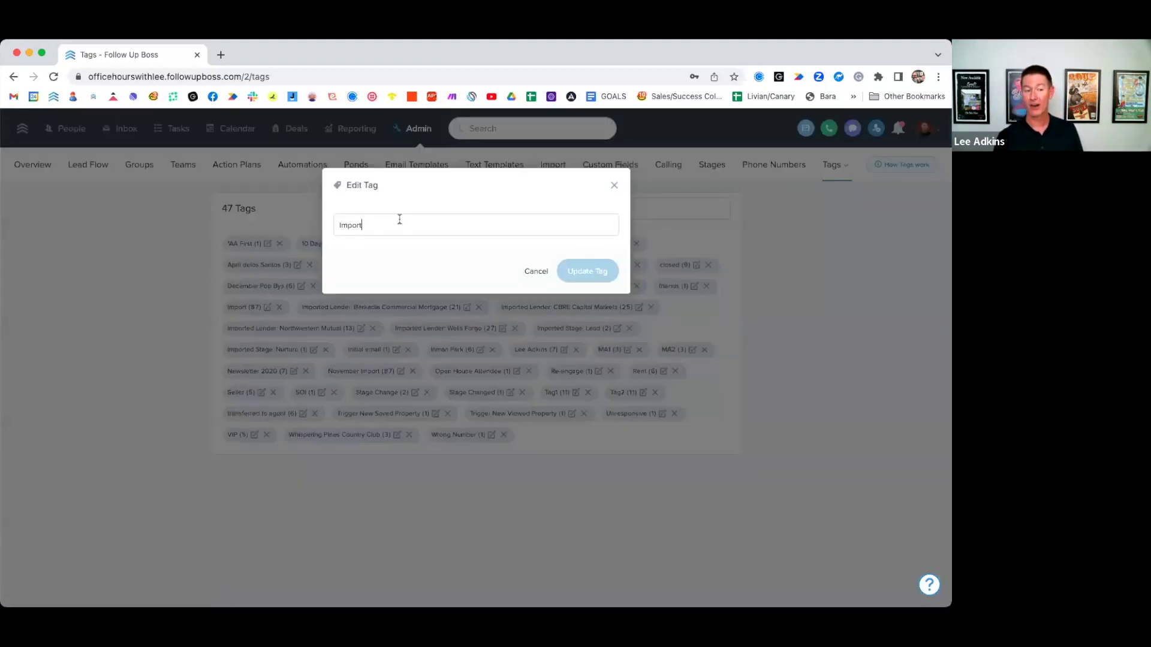
type("- P")
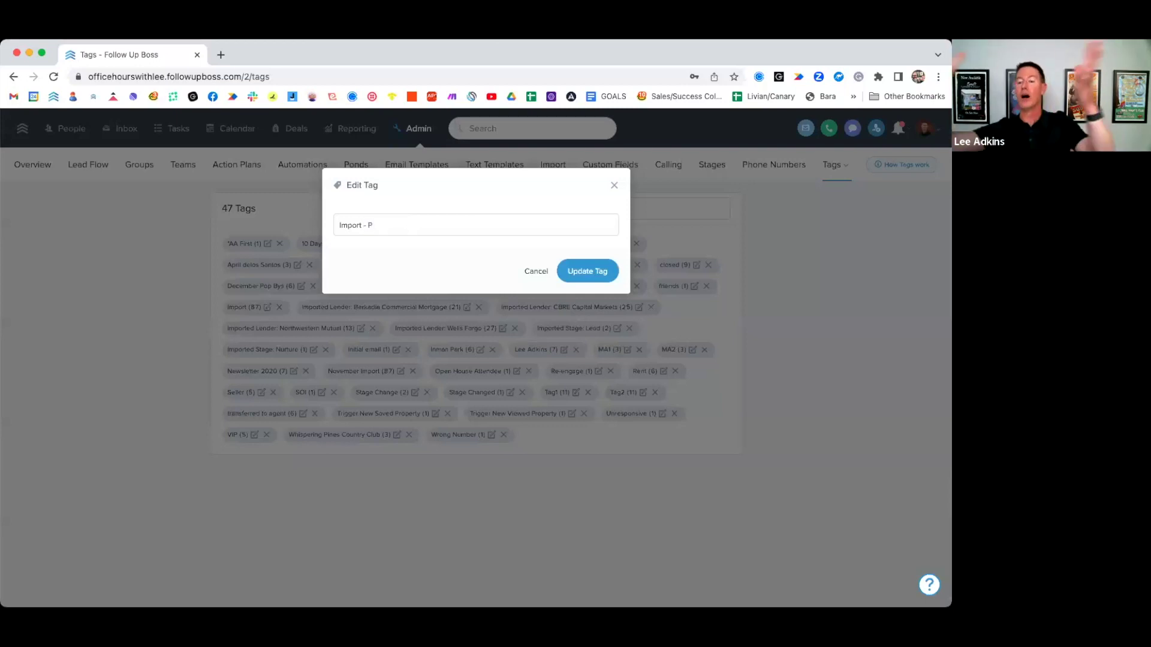
type("rimary")
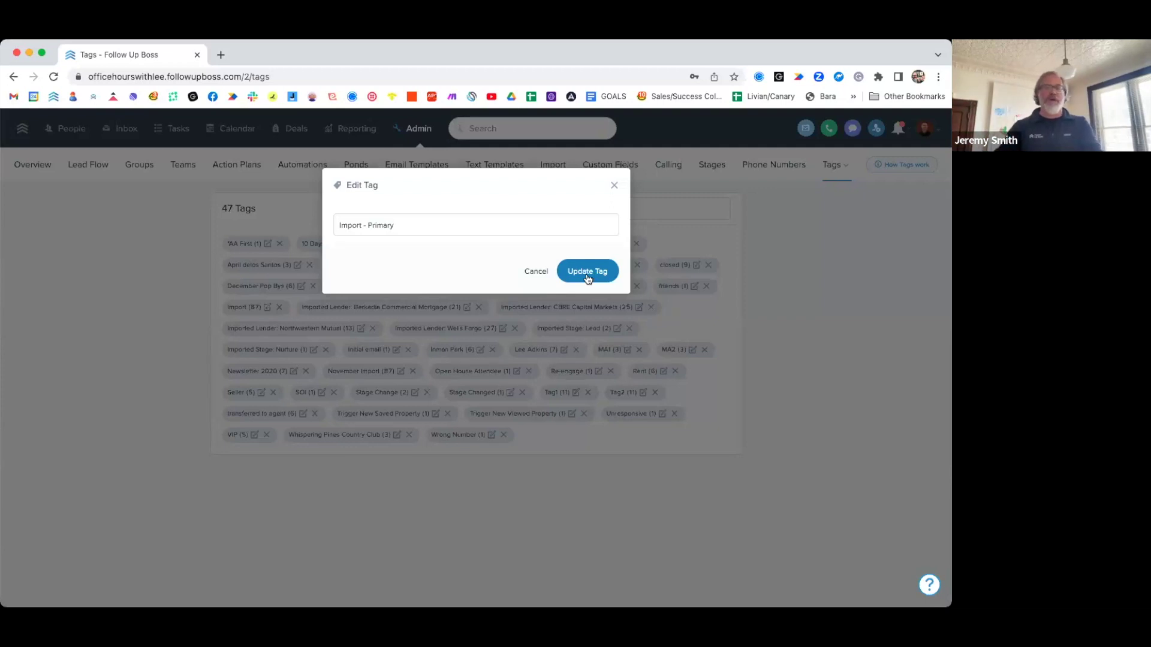
left_click(187, 307)
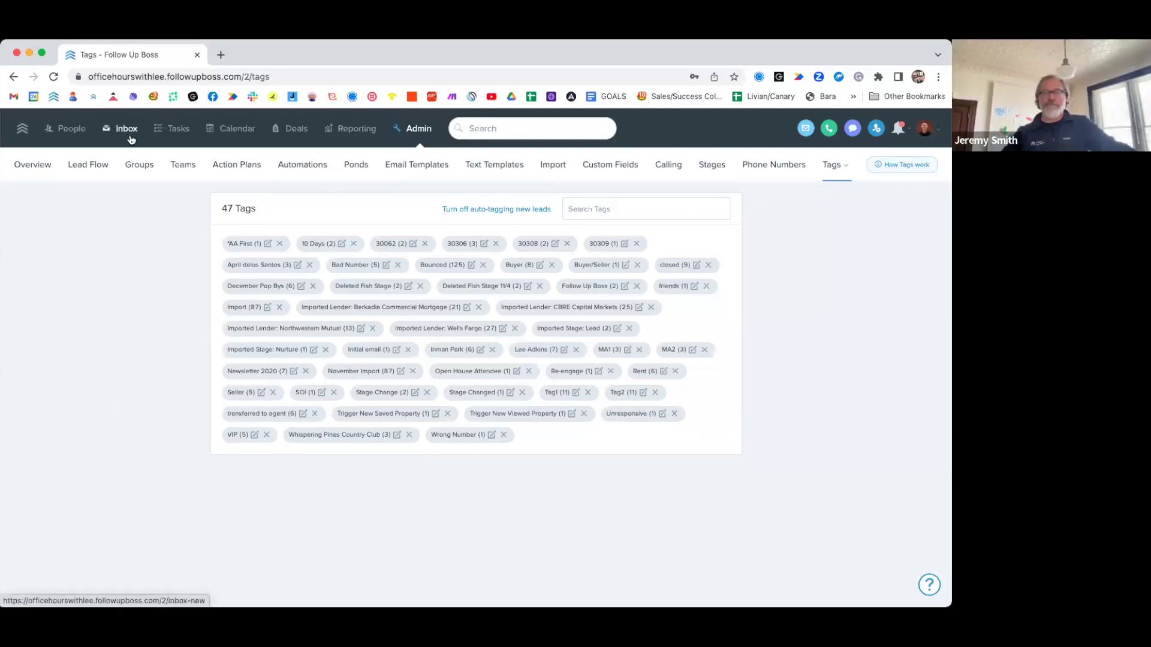
Start a new automation from Admin and look through the tags available for a Tag Added trigger without choosing one
left_click(57, 131)
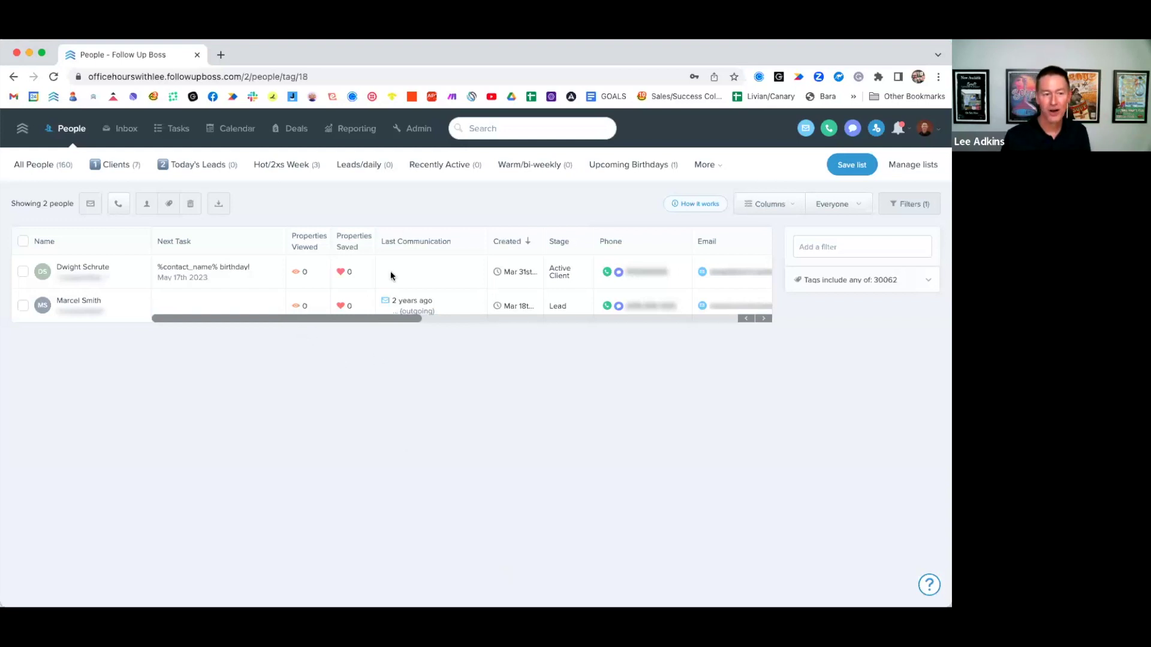
left_click(417, 129)
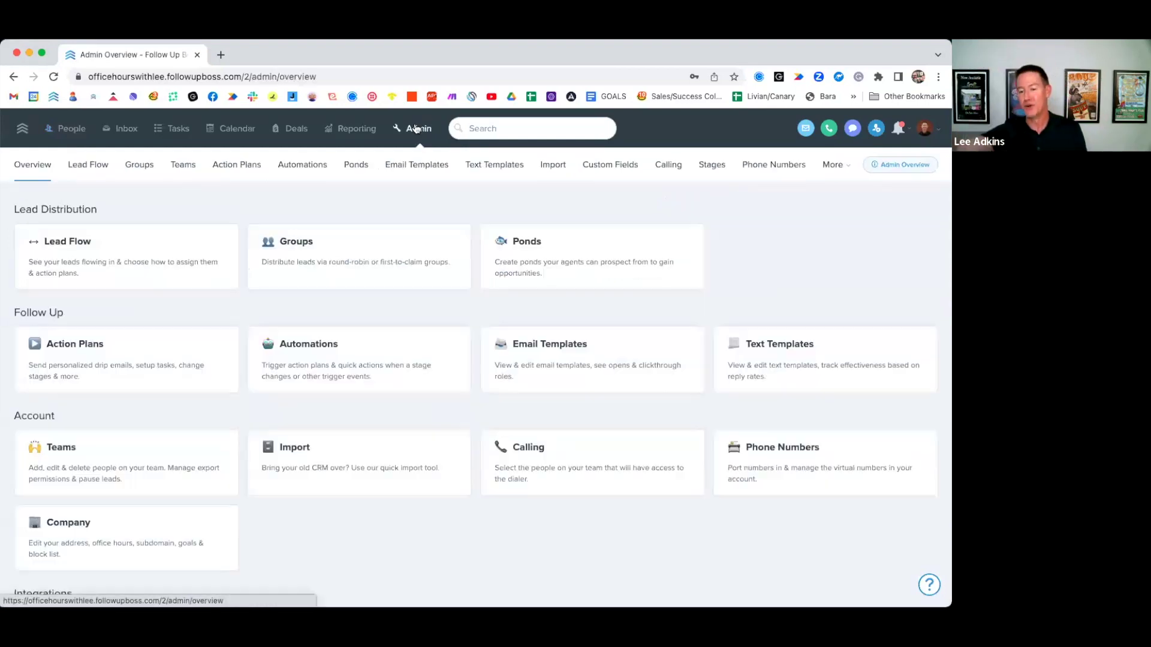
left_click(293, 165)
left_click(773, 214)
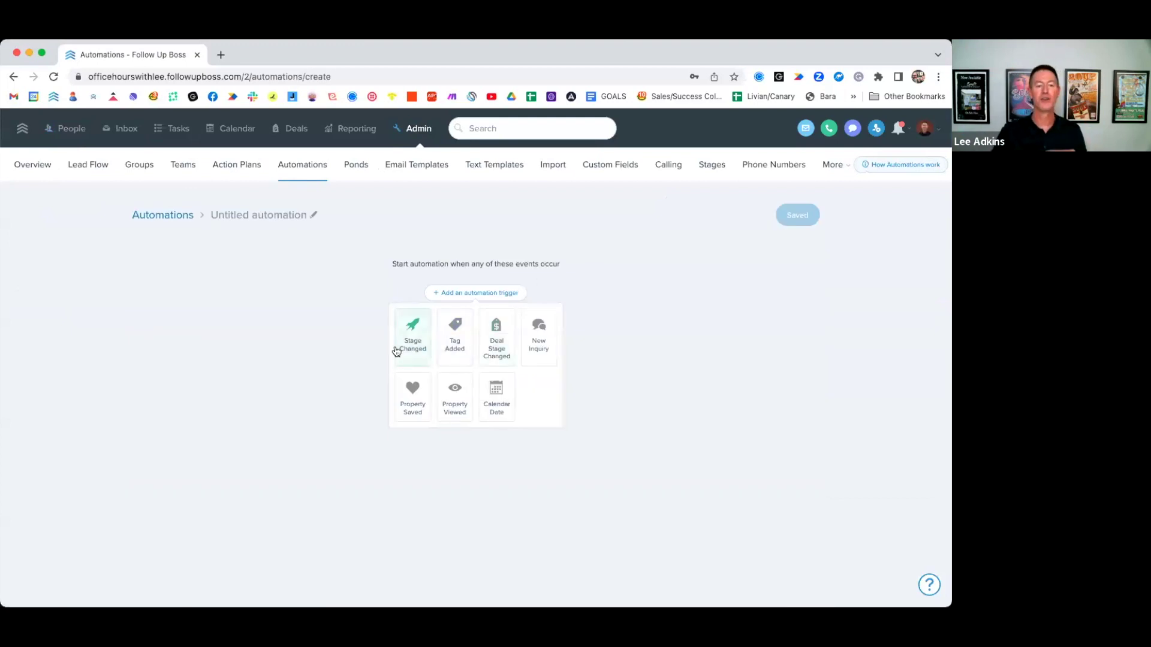
left_click(455, 338)
scroll(453, 394, "down", 6)
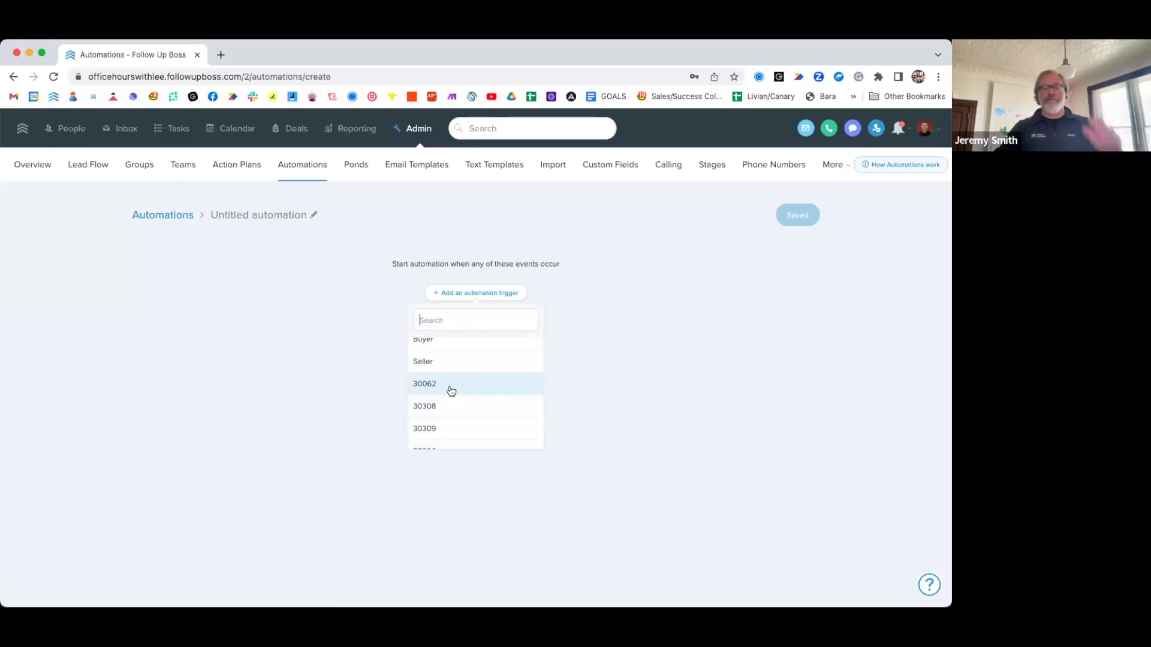
scroll(451, 391, "down", 1)
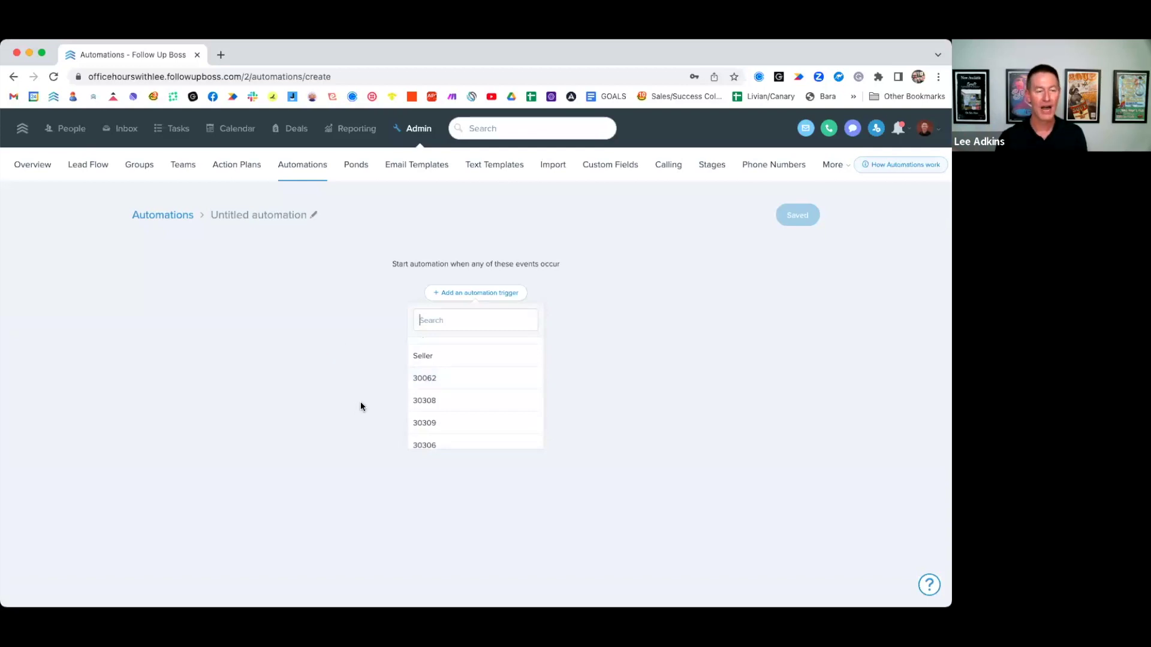
scroll(478, 393, "up", 5)
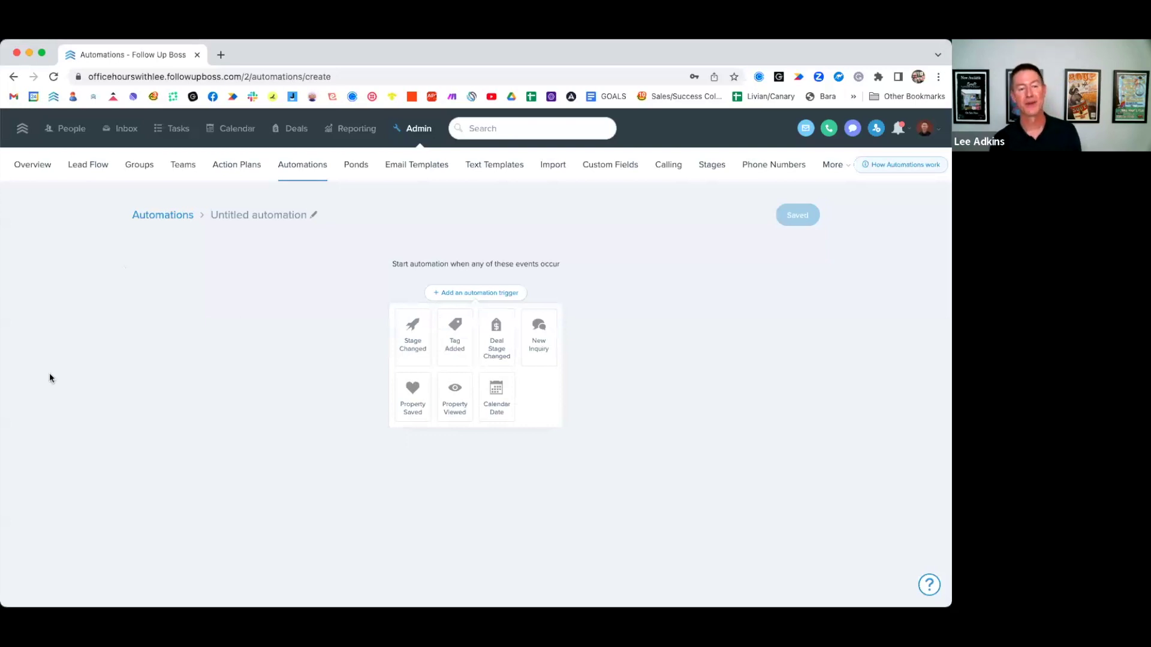
Return to the contacts tagged 30062, select all of them, and review the bulk tag options without applying any
left_click(91, 166)
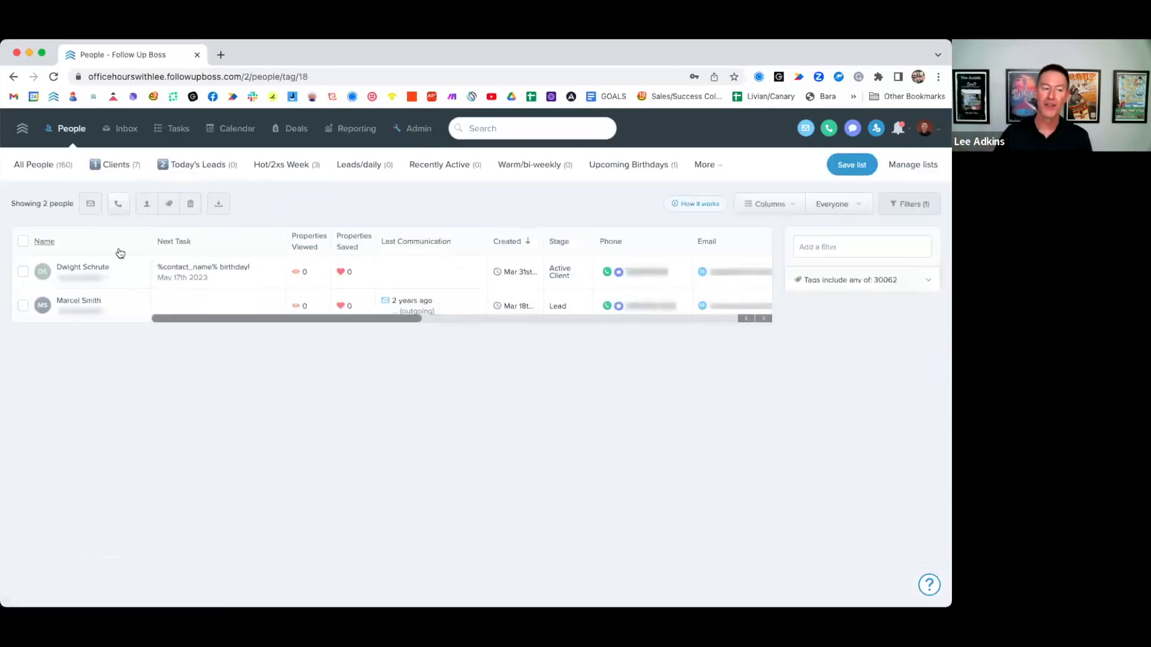
left_click(22, 242)
left_click(219, 205)
left_click(310, 203)
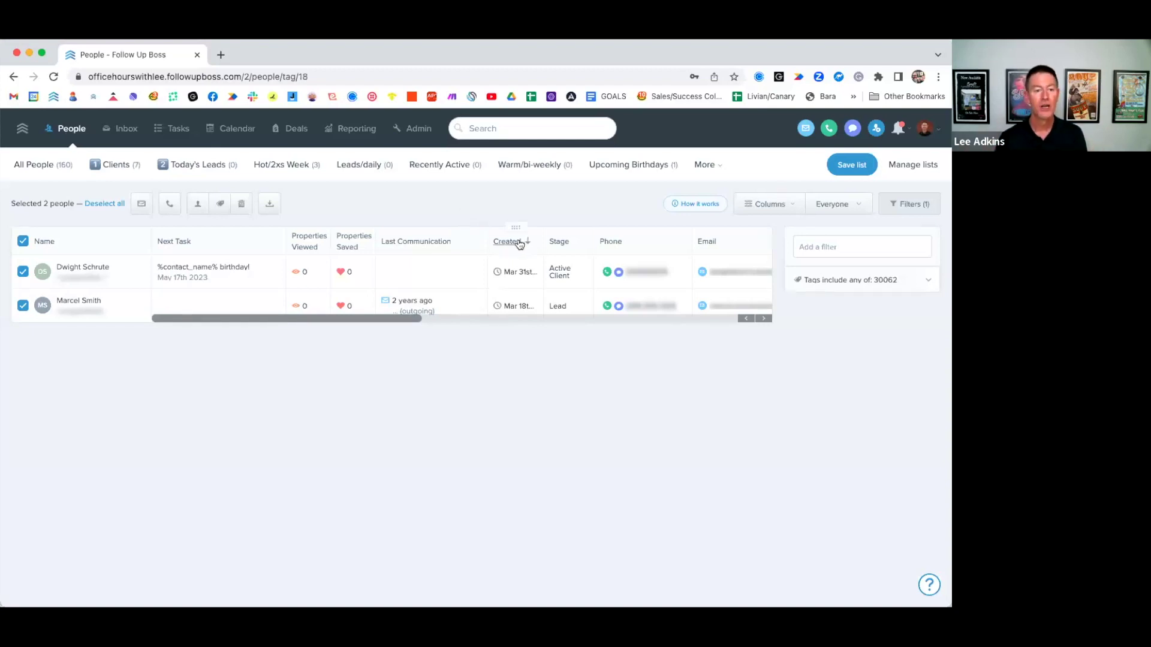
scroll(491, 231, "right", 1)
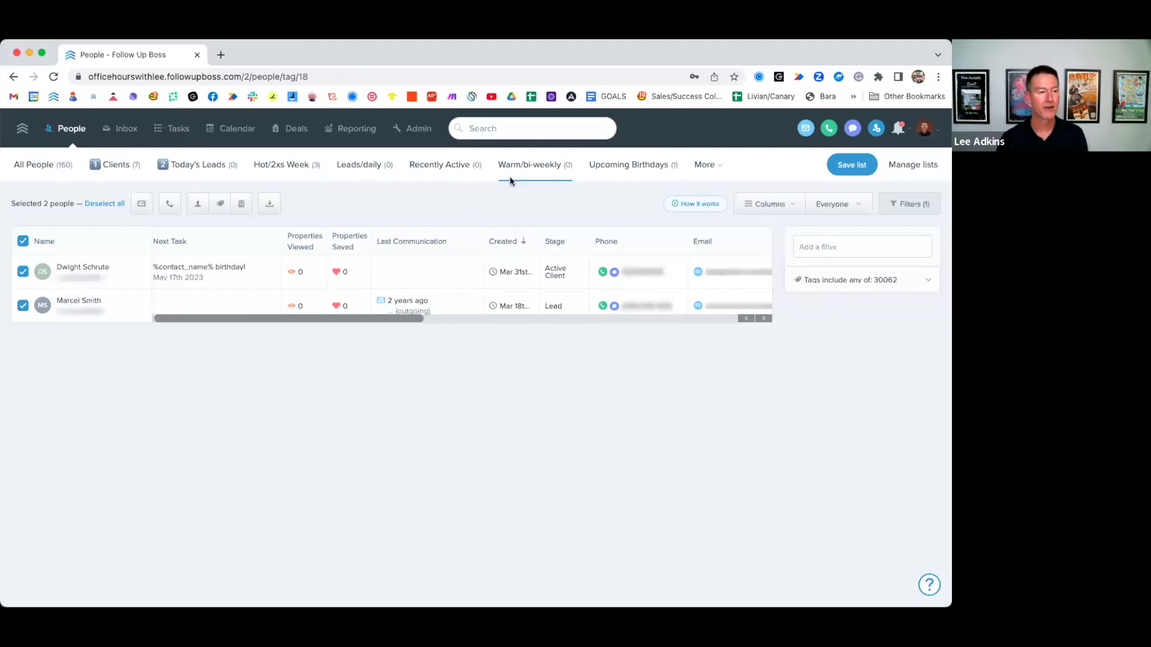
Open the most recently viewed contact's record and examine its custom fields, stage and tags
left_click(459, 128)
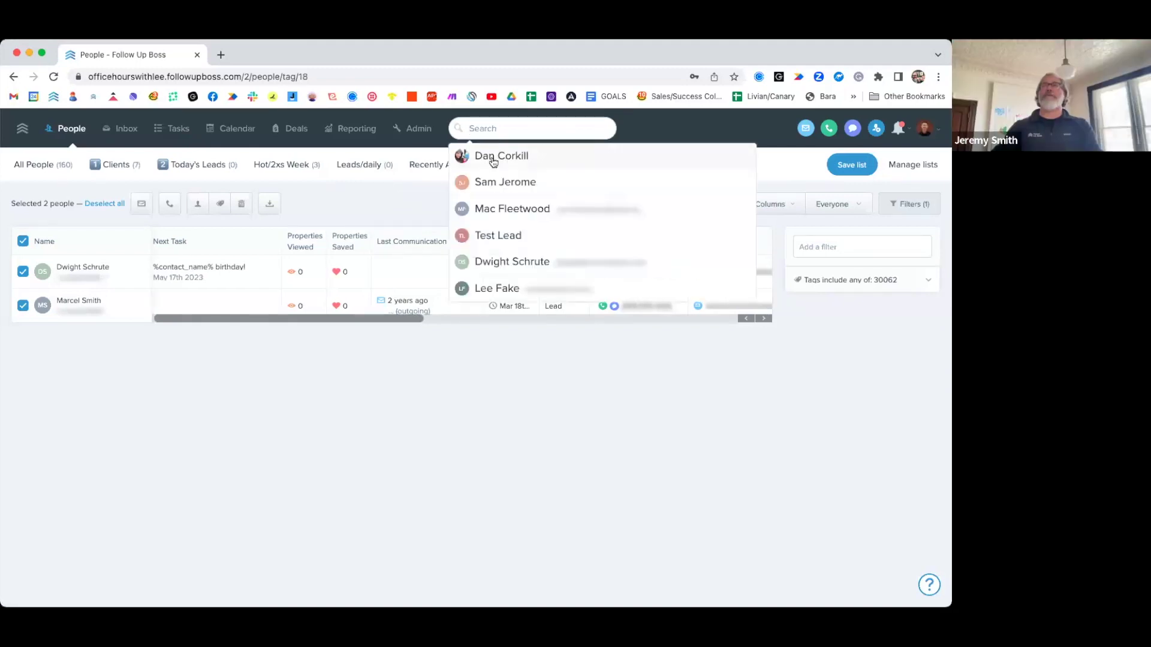
left_click(493, 162)
scroll(212, 424, "down", 5)
scroll(212, 426, "down", 10)
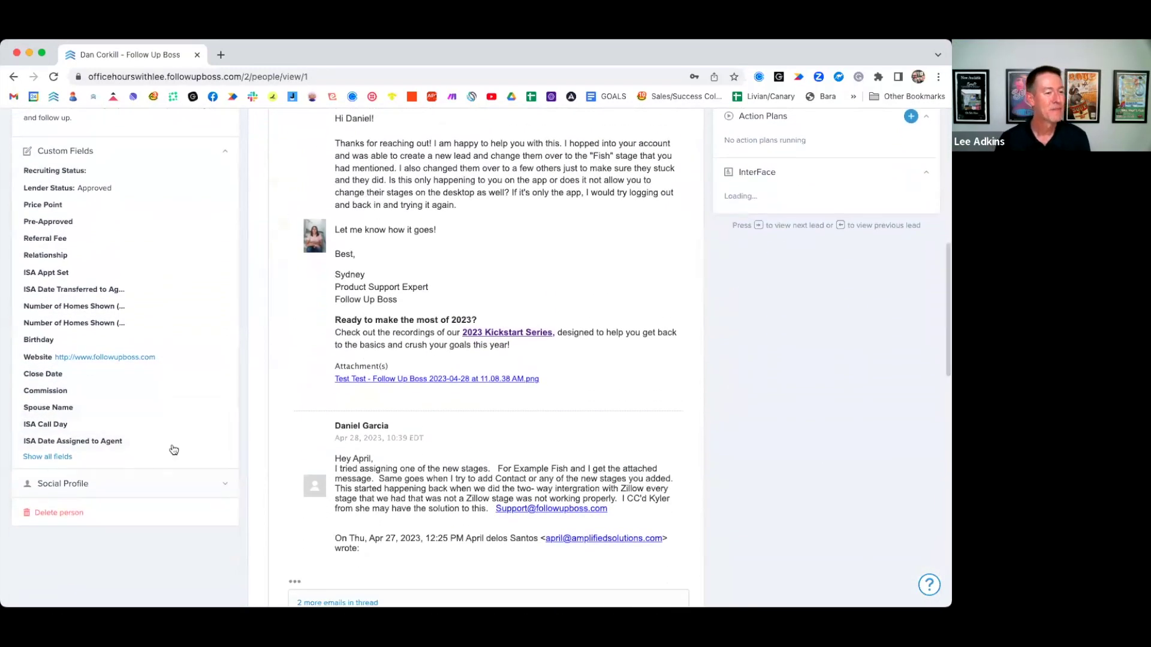
scroll(174, 447, "up", 2)
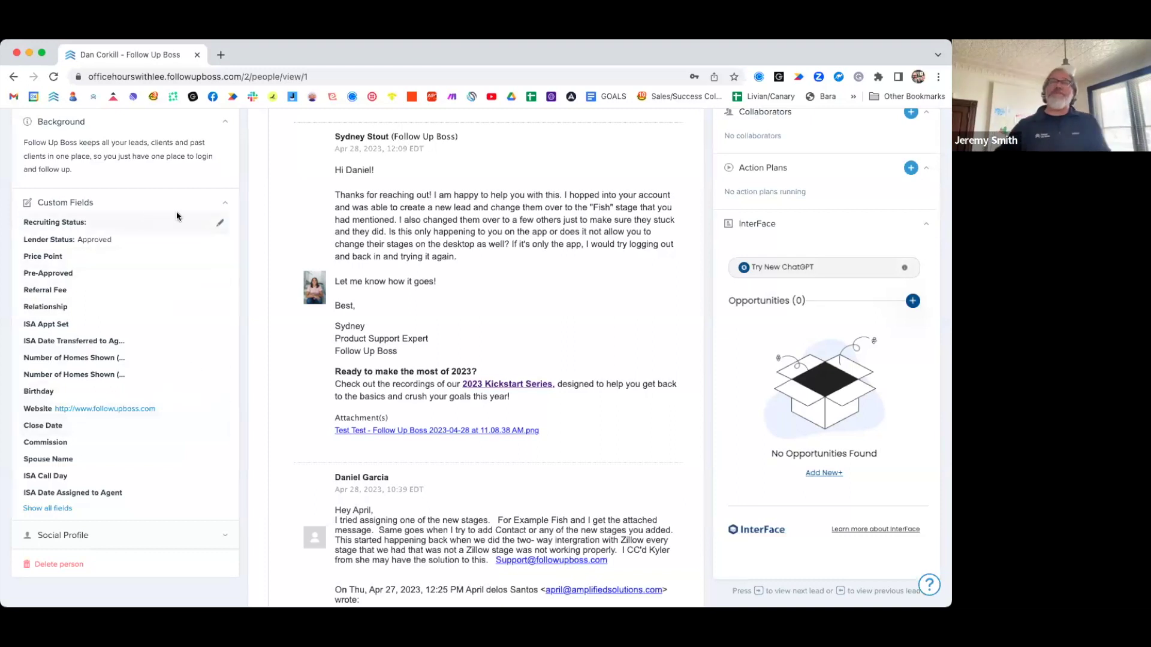
scroll(179, 231, "up", 8)
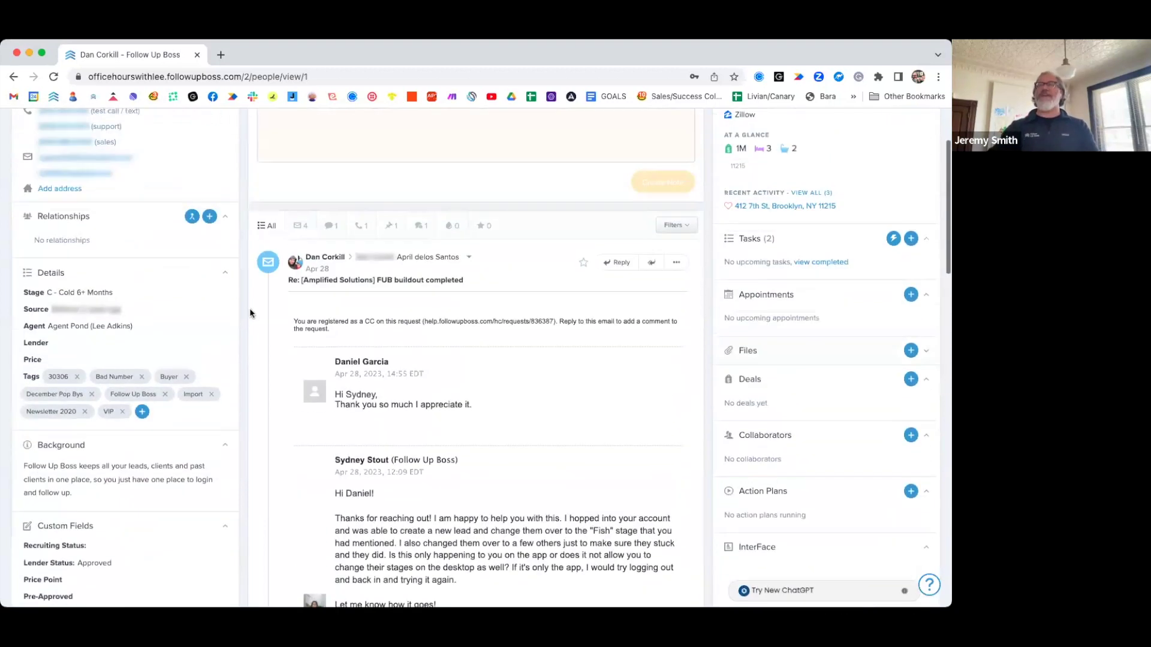
Open the account's custom field management, view the options for adding a field, close them, and review the existing fields
left_click(418, 131)
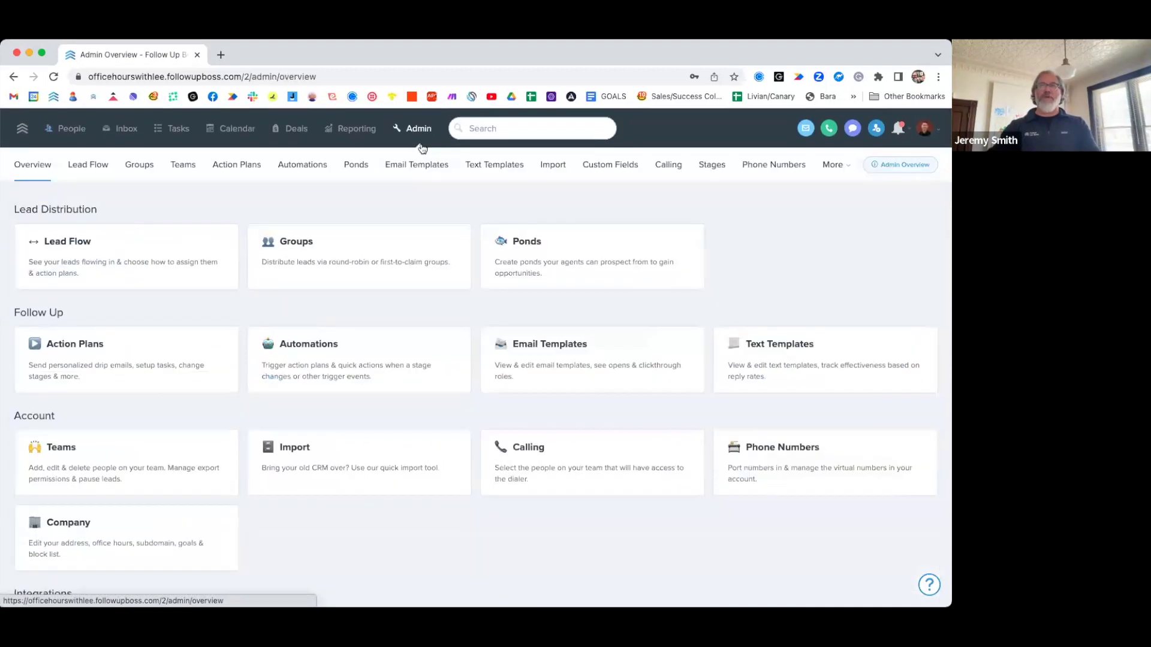
left_click(612, 171)
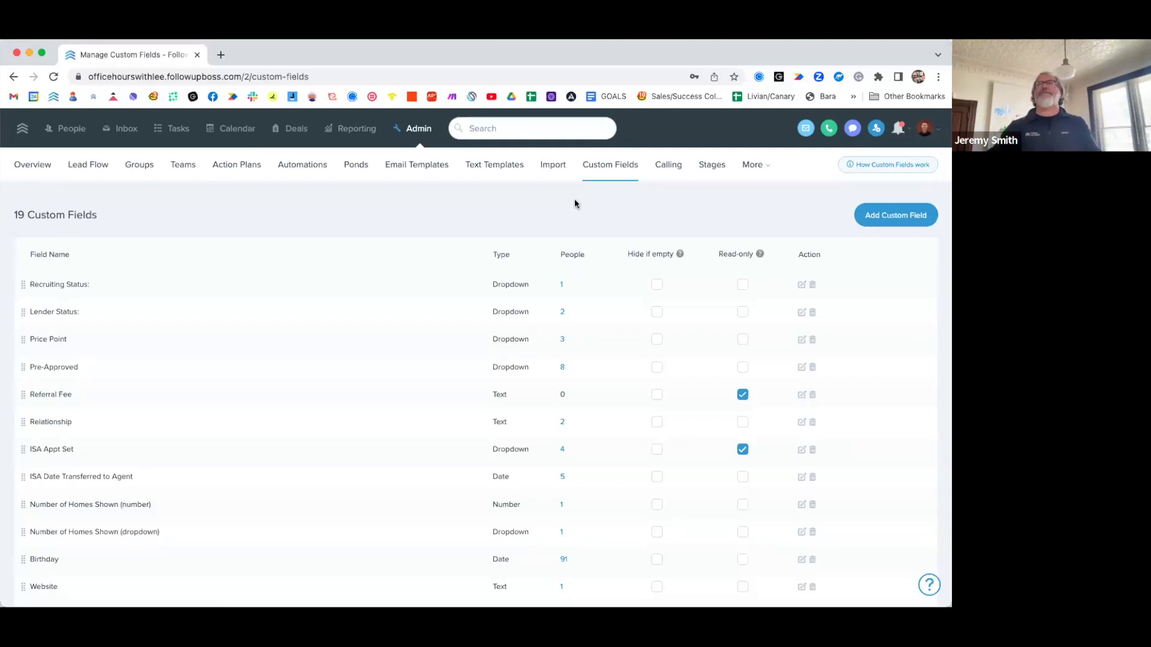
left_click(901, 222)
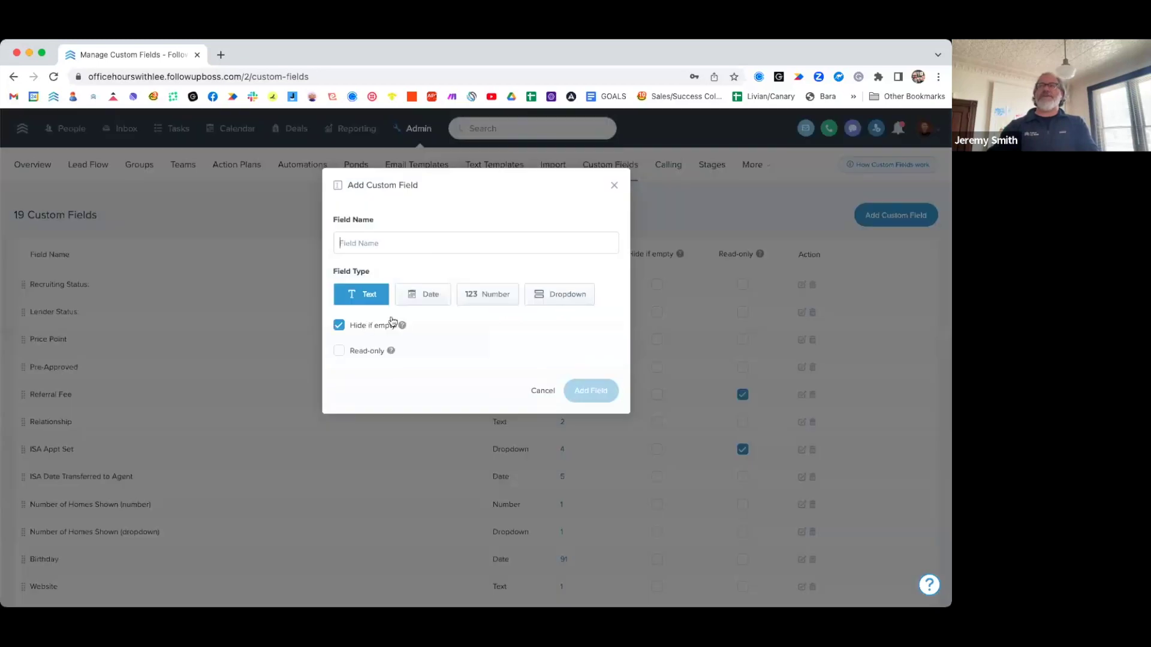
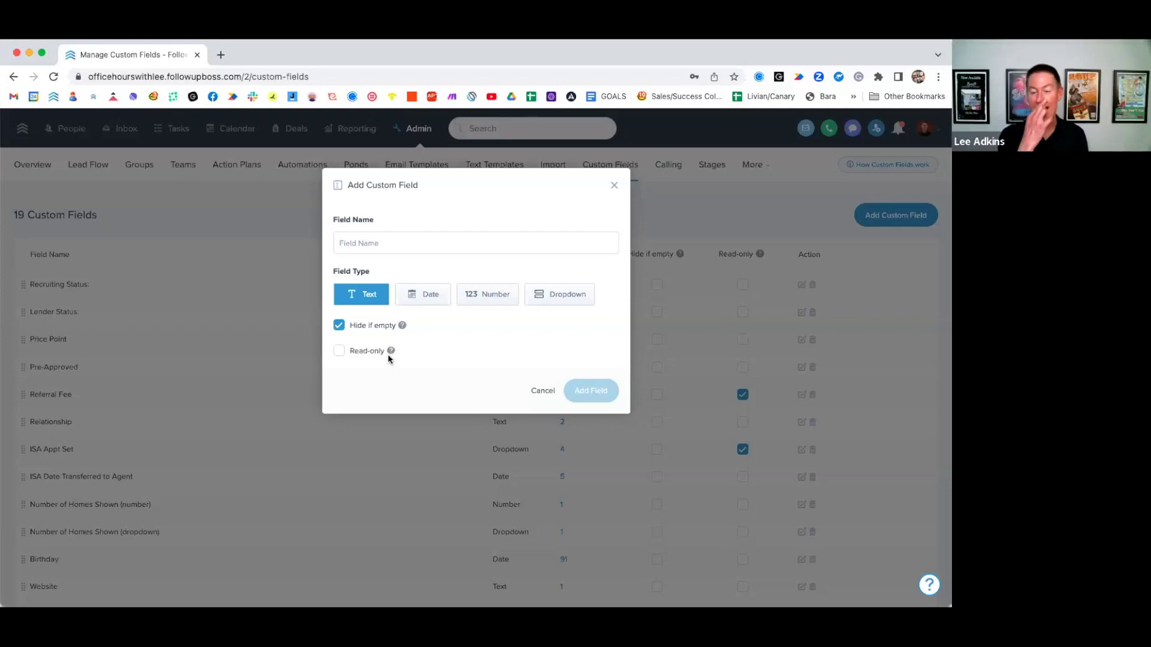
left_click(613, 185)
scroll(377, 333, "down", 4)
scroll(333, 344, "up", 3)
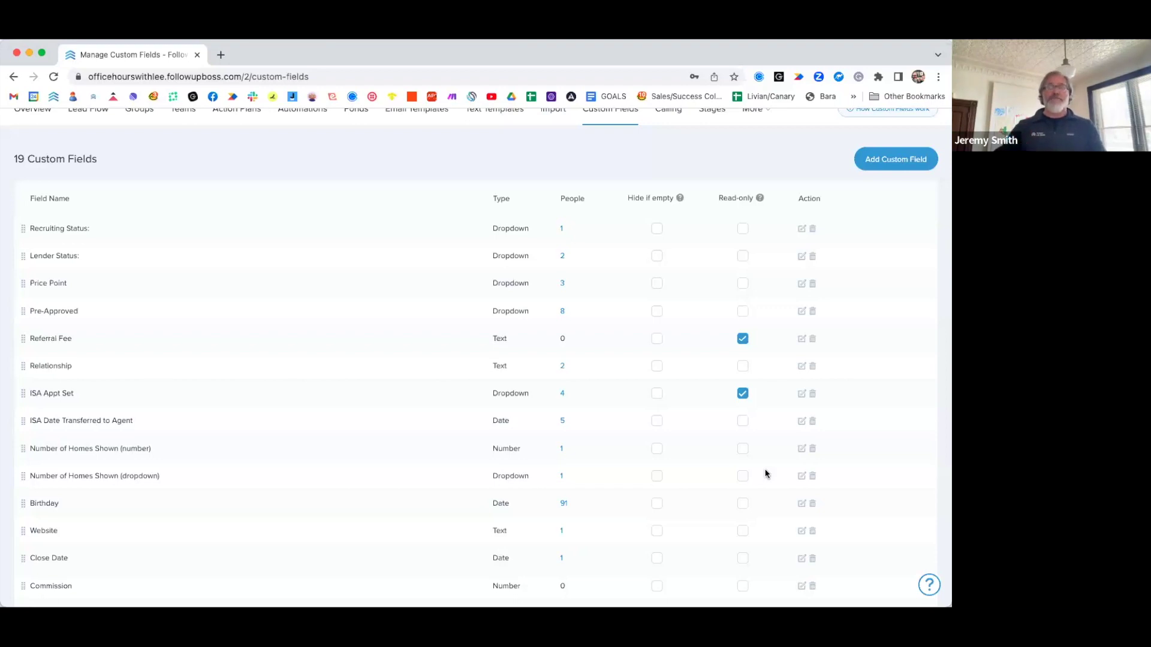
Start a new custom field, try the Dropdown and Text types, enable Read-only, and close the form without adding it
left_click(902, 161)
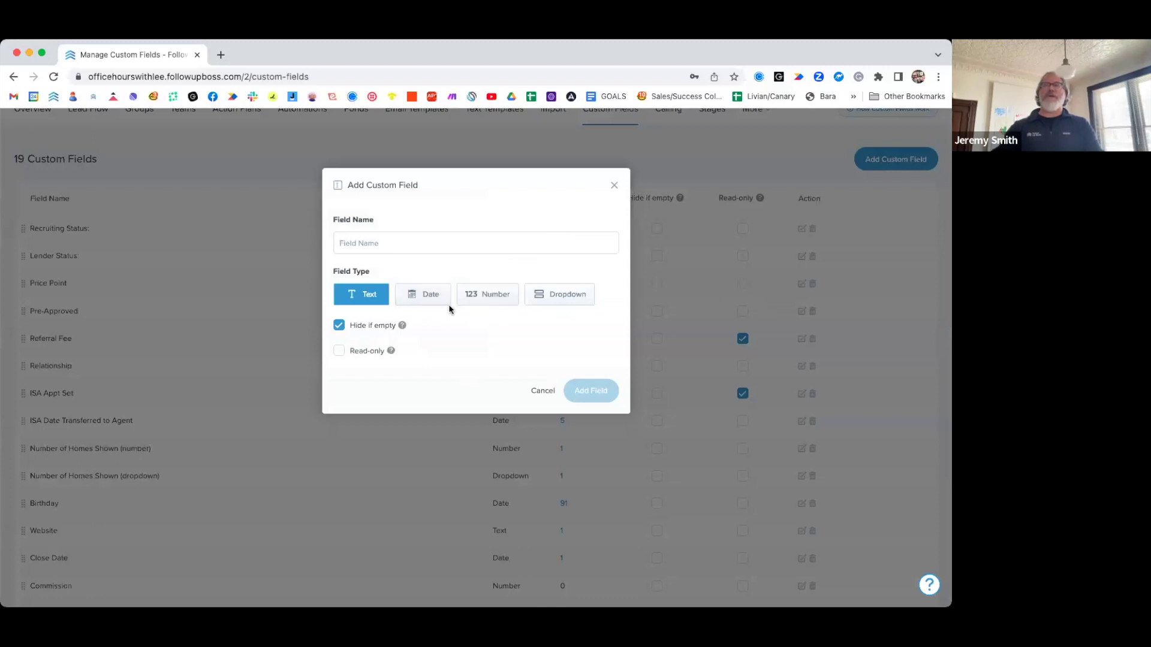
left_click(556, 307)
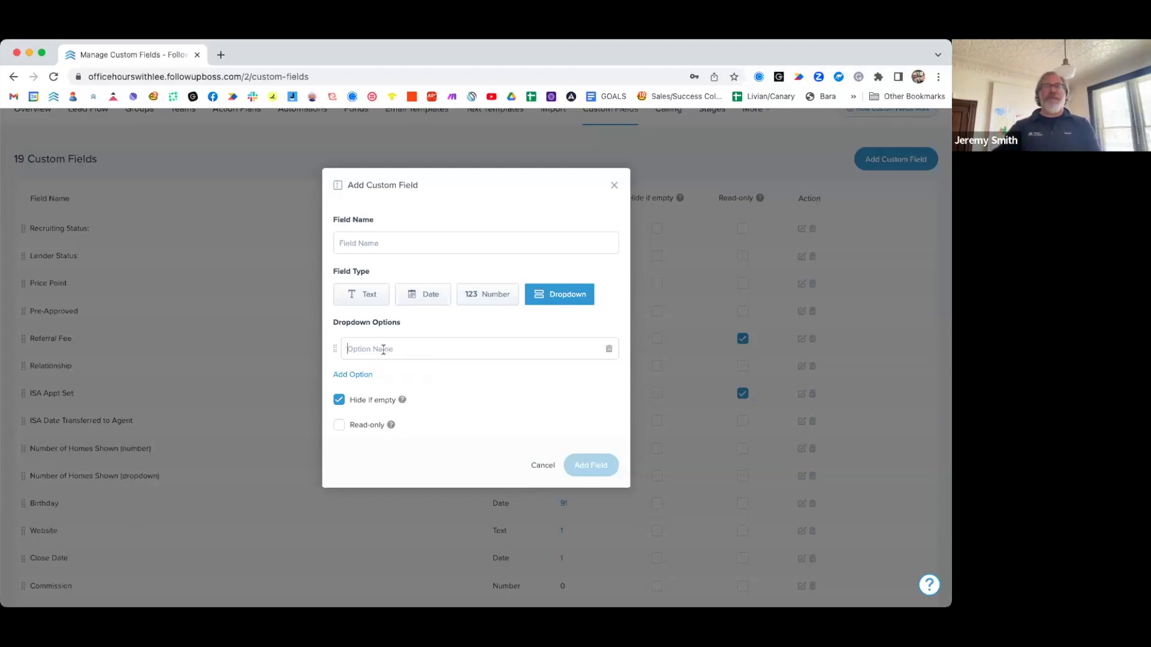
left_click(352, 295)
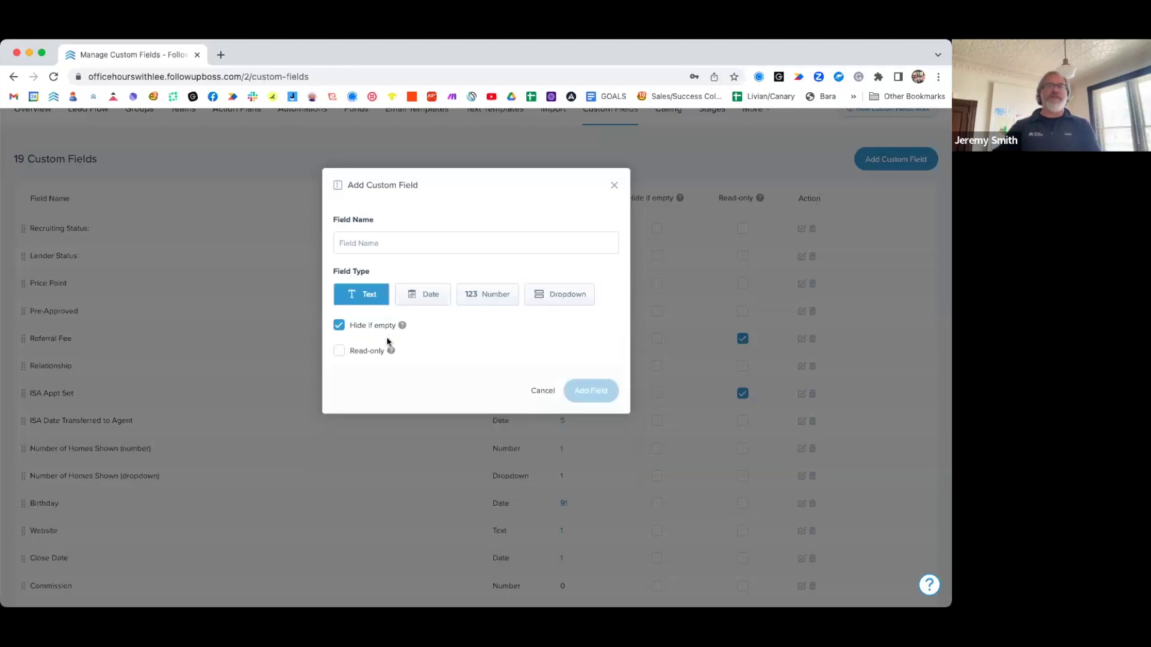
left_click(341, 353)
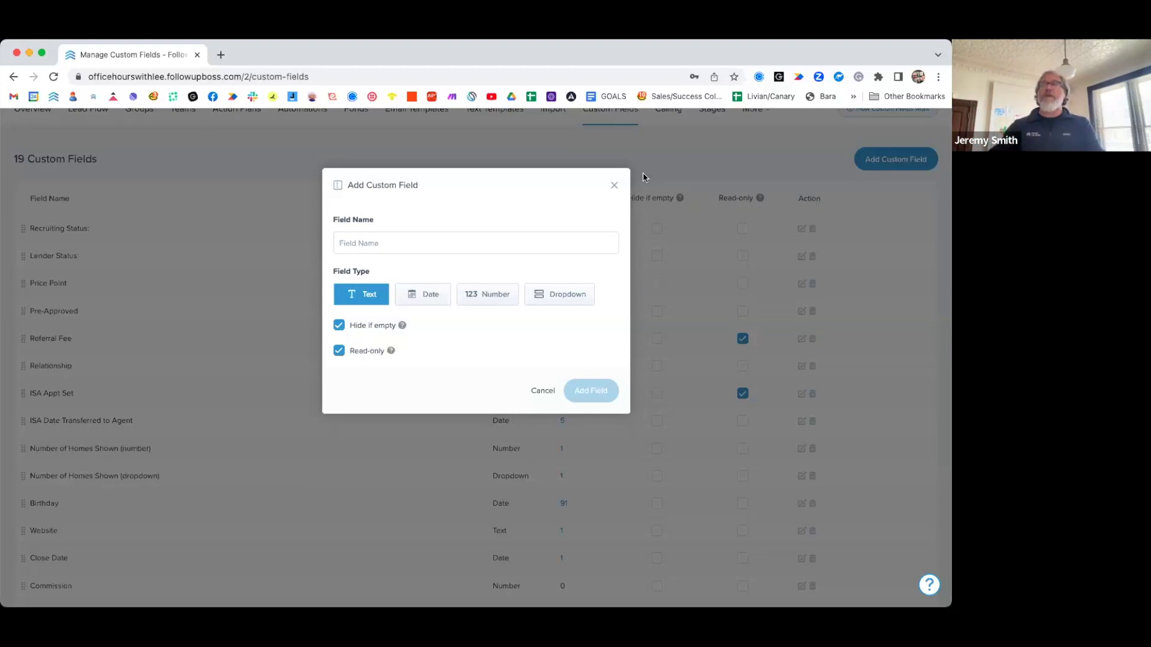
left_click(614, 186)
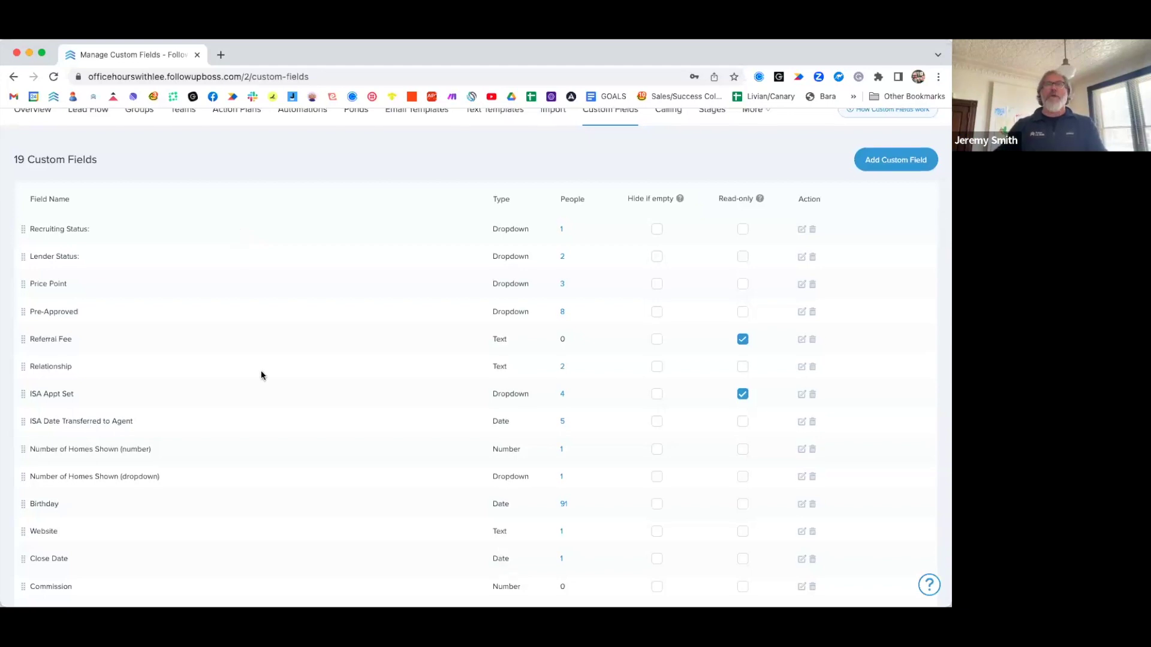
Reopen the most recent contact's record and compare its details and tags with its custom fields
scroll(260, 371, "up", 2)
left_click(506, 128)
left_click(500, 157)
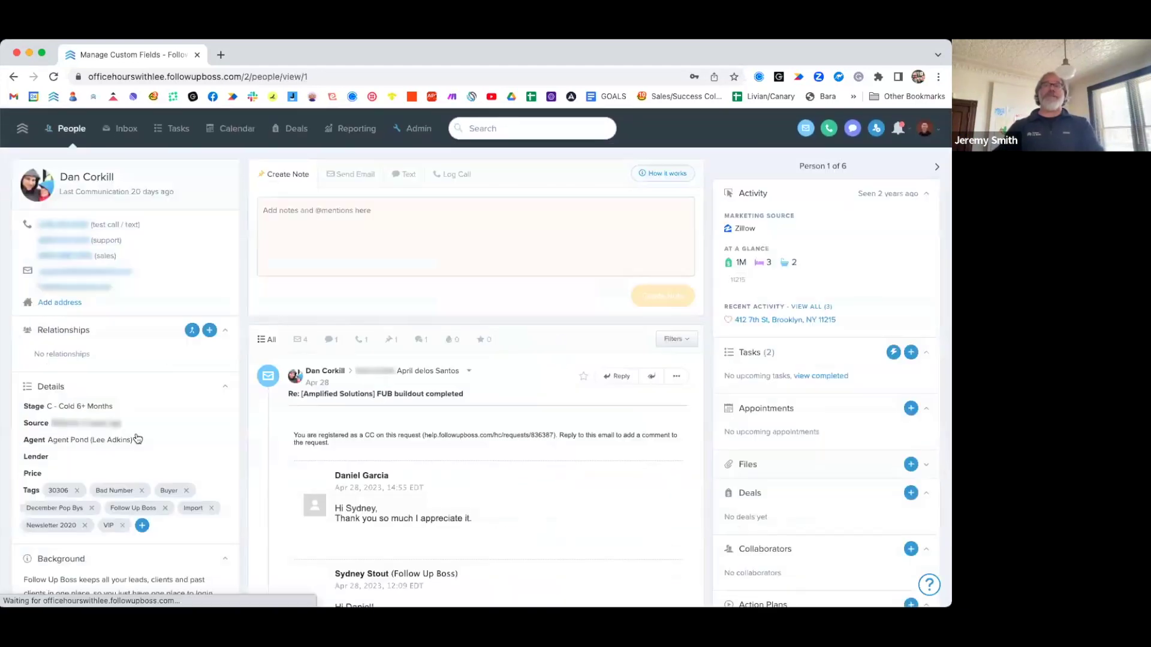
scroll(156, 413, "down", 6)
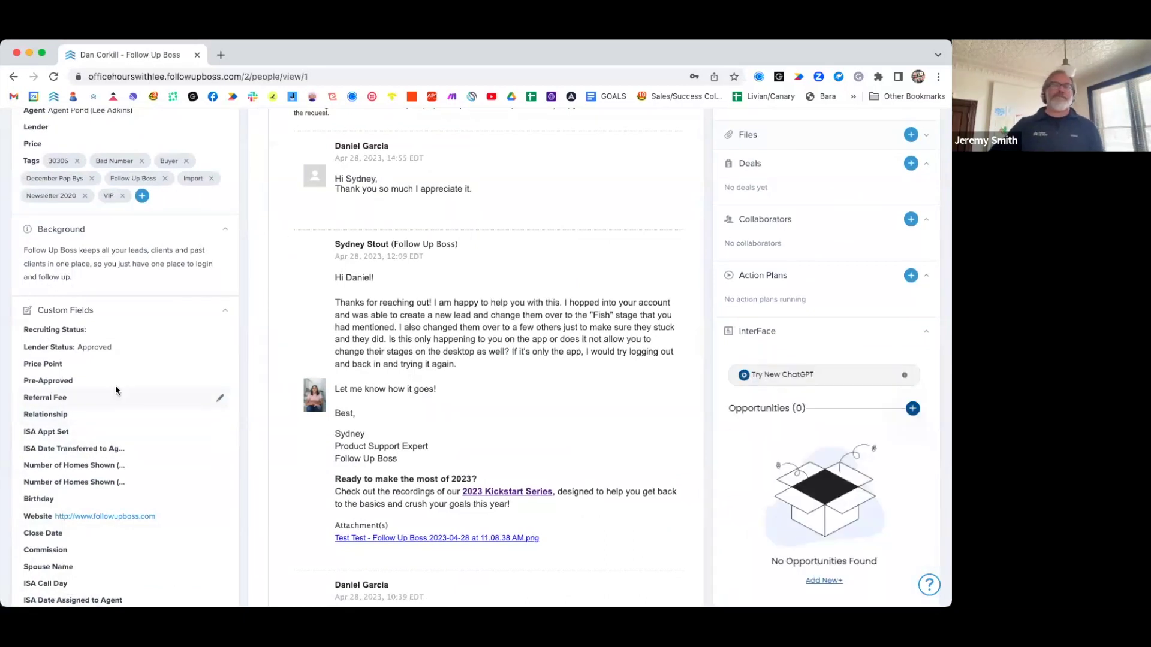
scroll(150, 401, "up", 5)
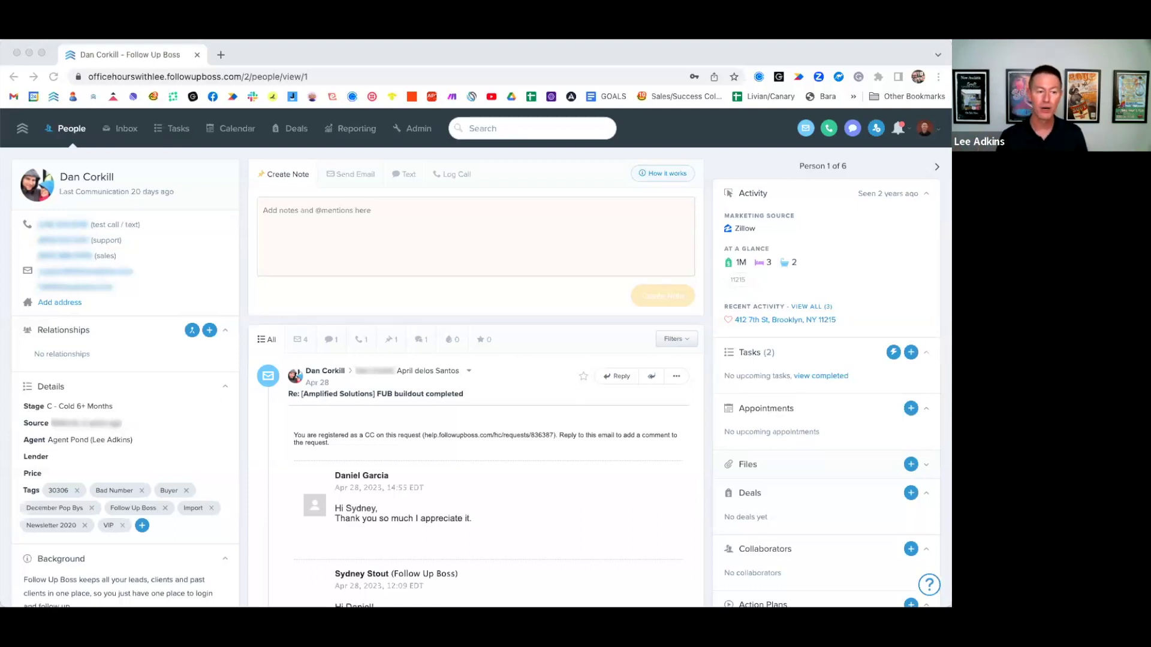
left_click(244, 359)
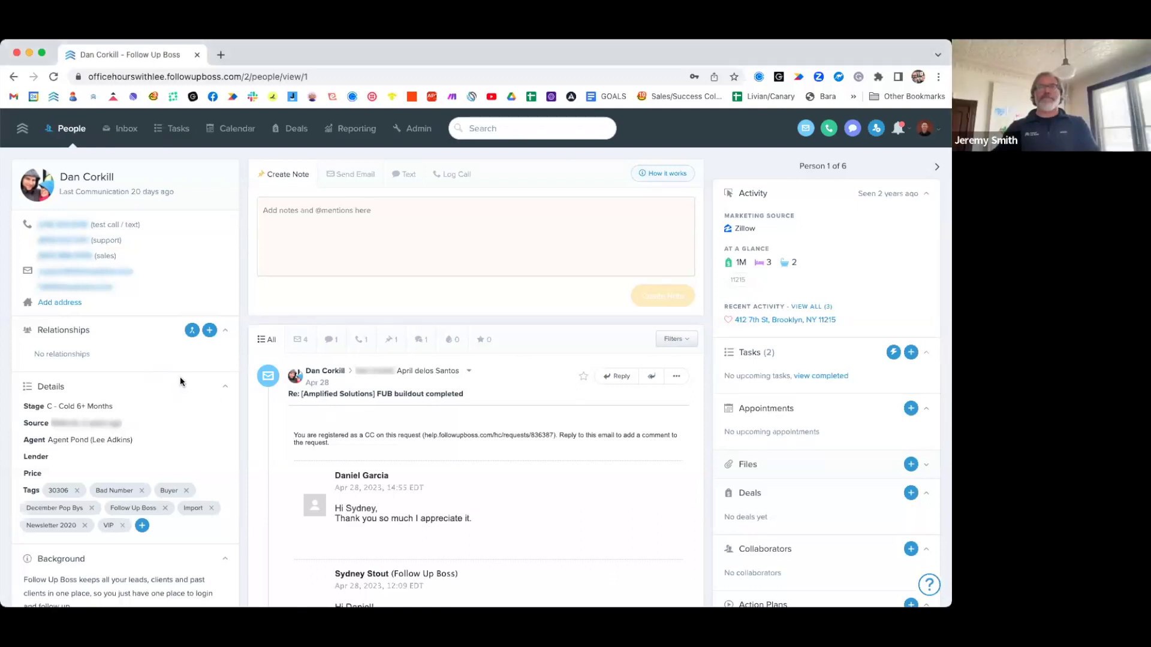
scroll(180, 381, "down", 10)
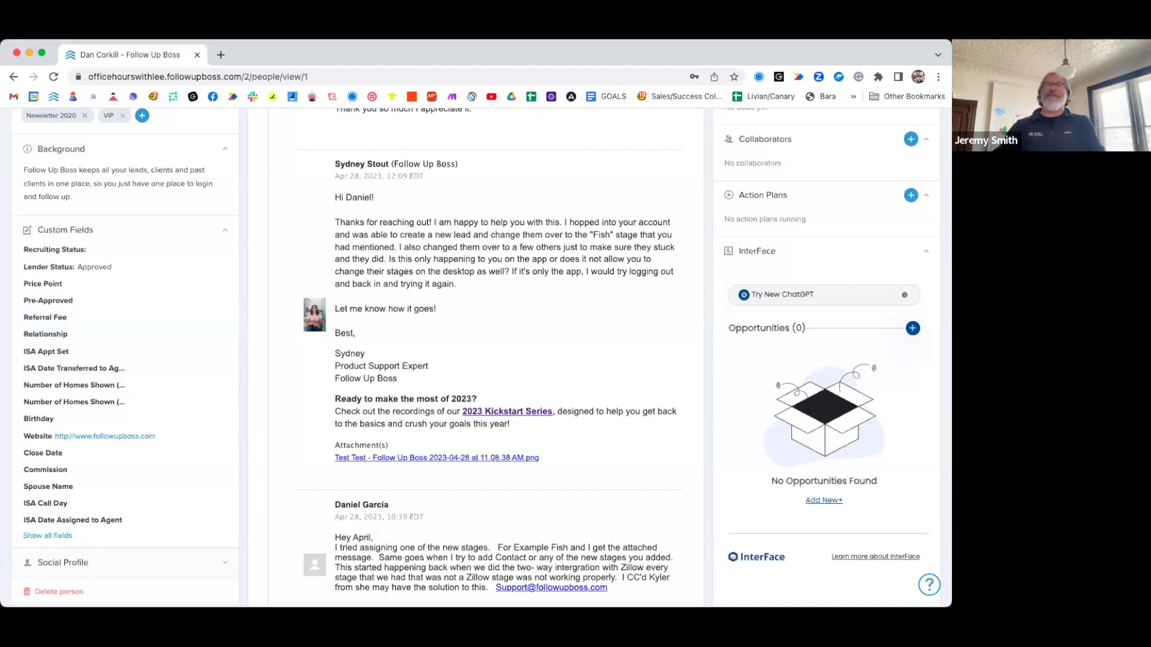
scroll(219, 437, "up", 10)
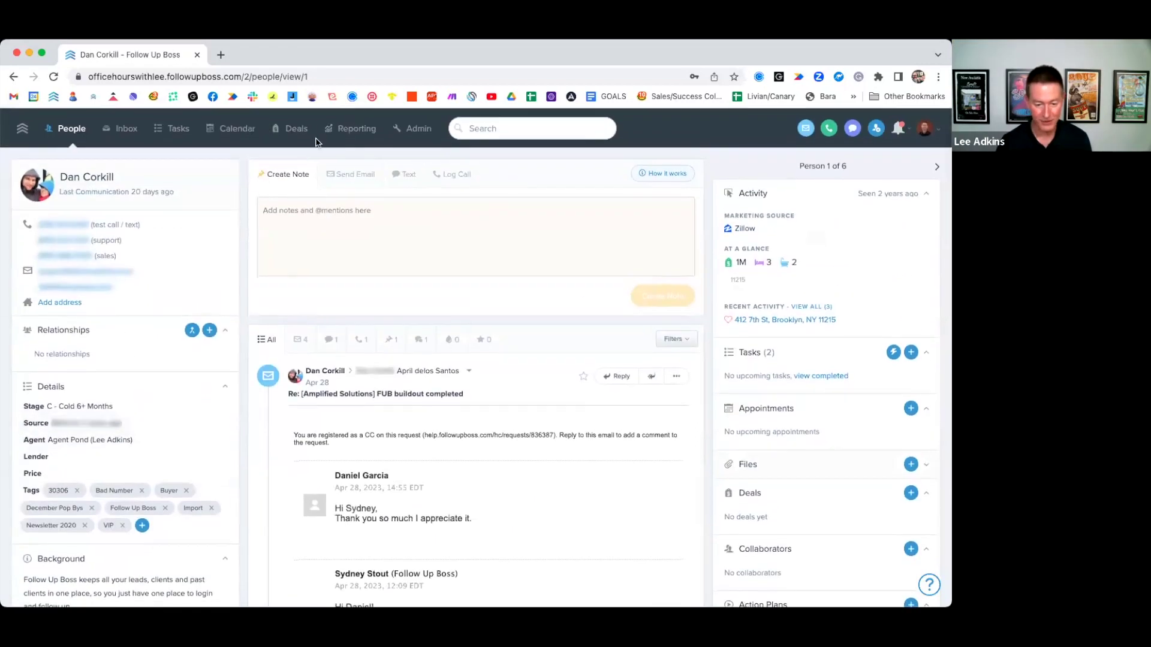
Open the deal settings to view the pipelines and the custom fields for deals
left_click(296, 129)
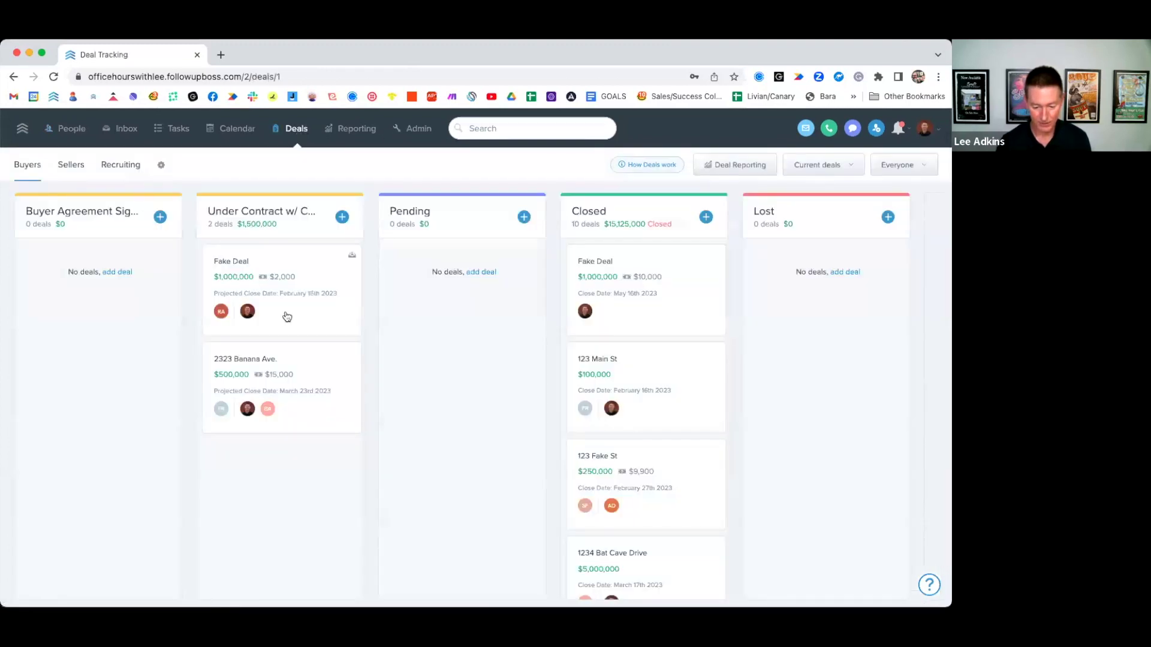
left_click(161, 170)
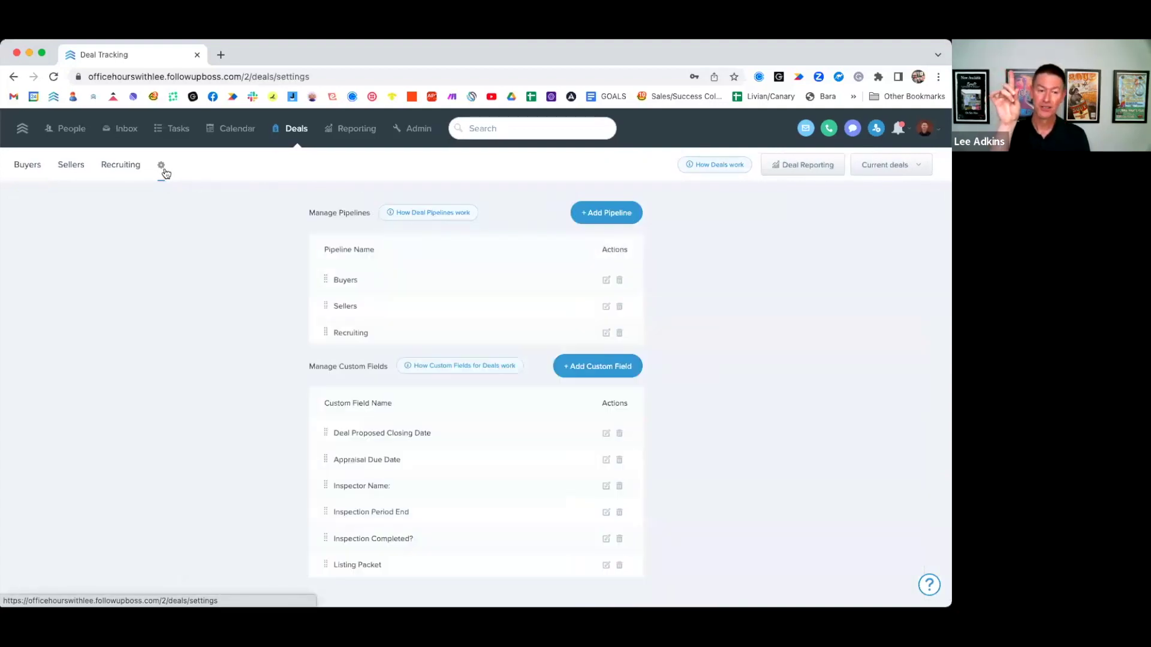
Start a new text template and insert the custom Close date merge field into its message
left_click(462, 128)
left_click(413, 128)
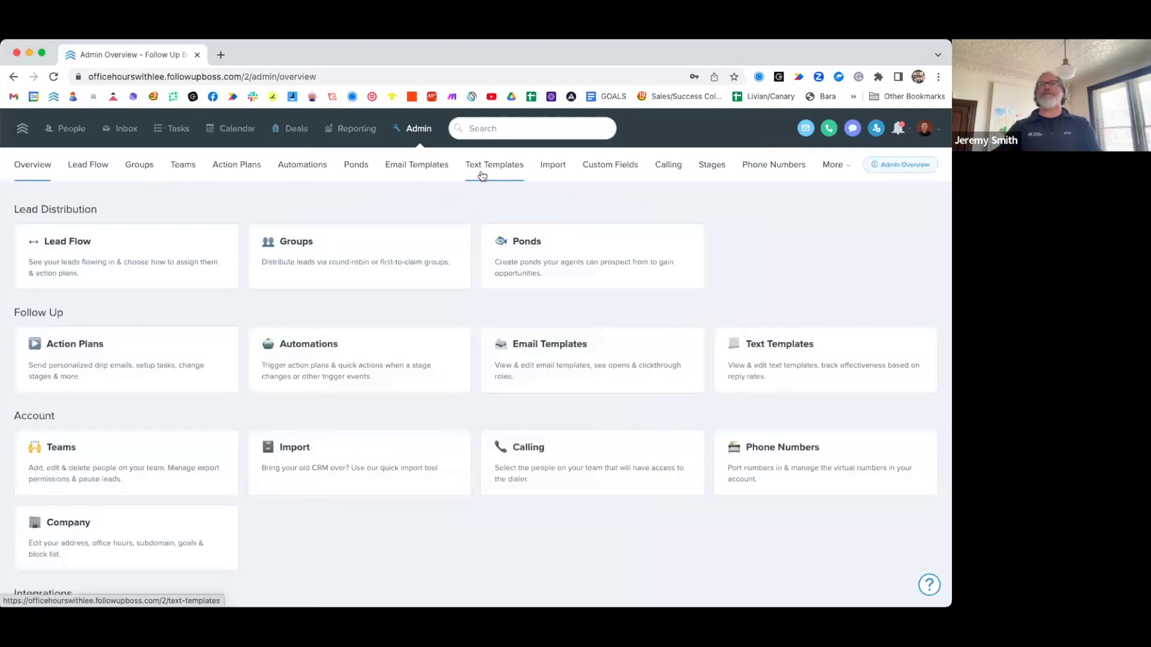
left_click(482, 174)
left_click(830, 213)
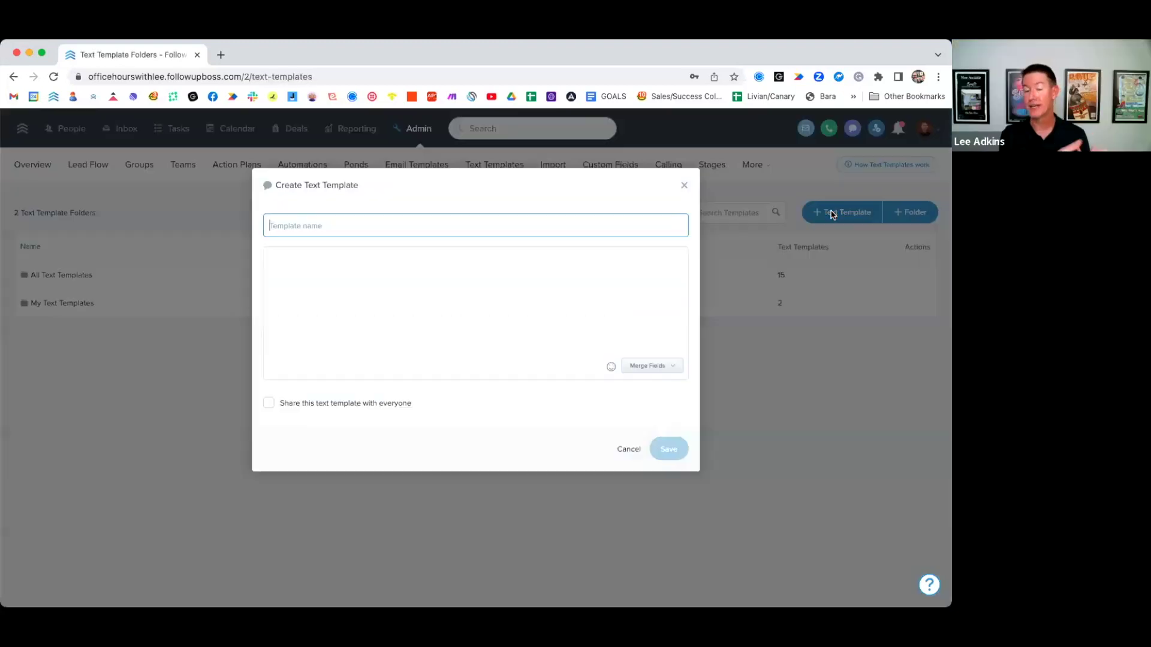
left_click(304, 276)
left_click(656, 366)
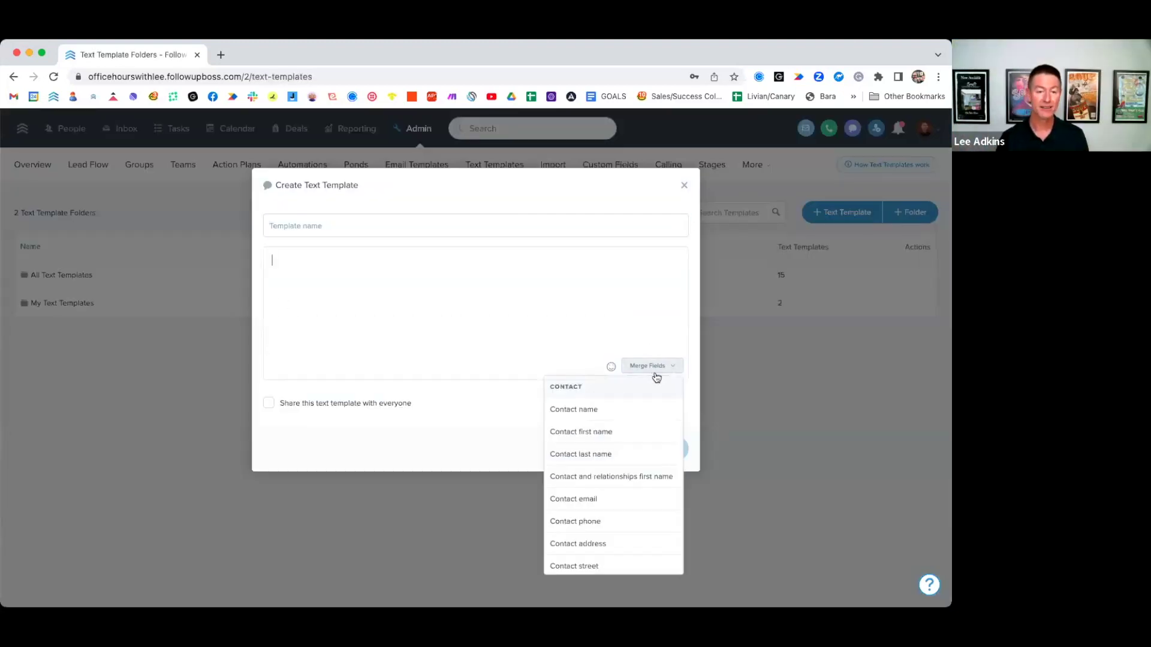
scroll(624, 433, "down", 5)
scroll(625, 437, "down", 10)
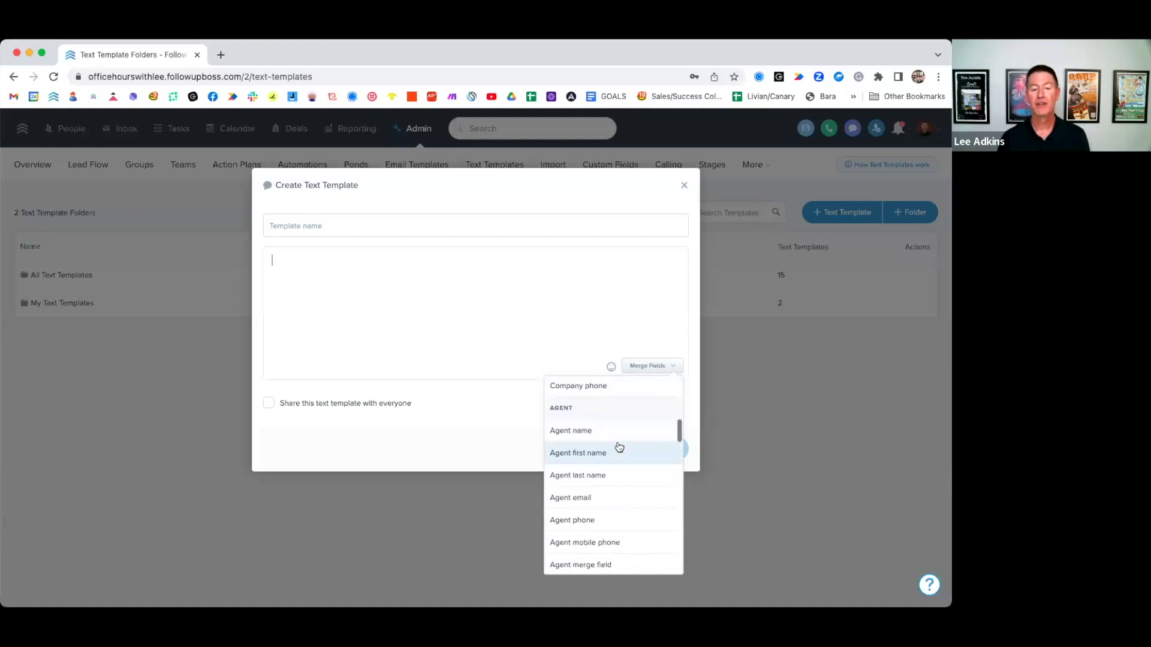
scroll(617, 447, "down", 8)
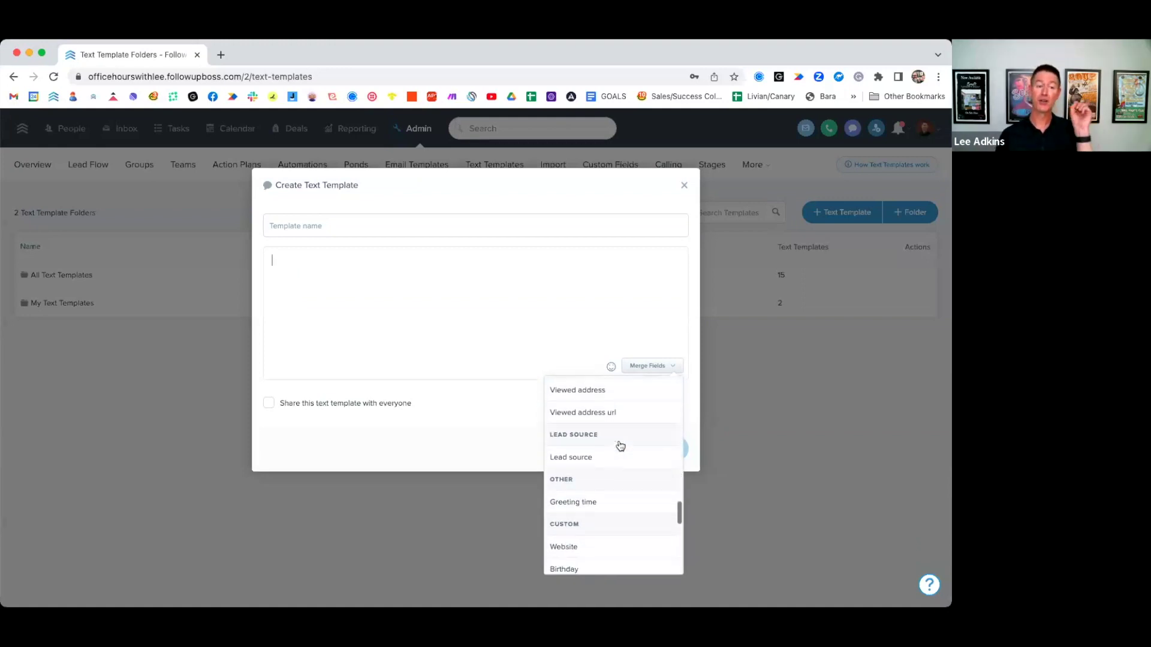
scroll(604, 465, "up", 3)
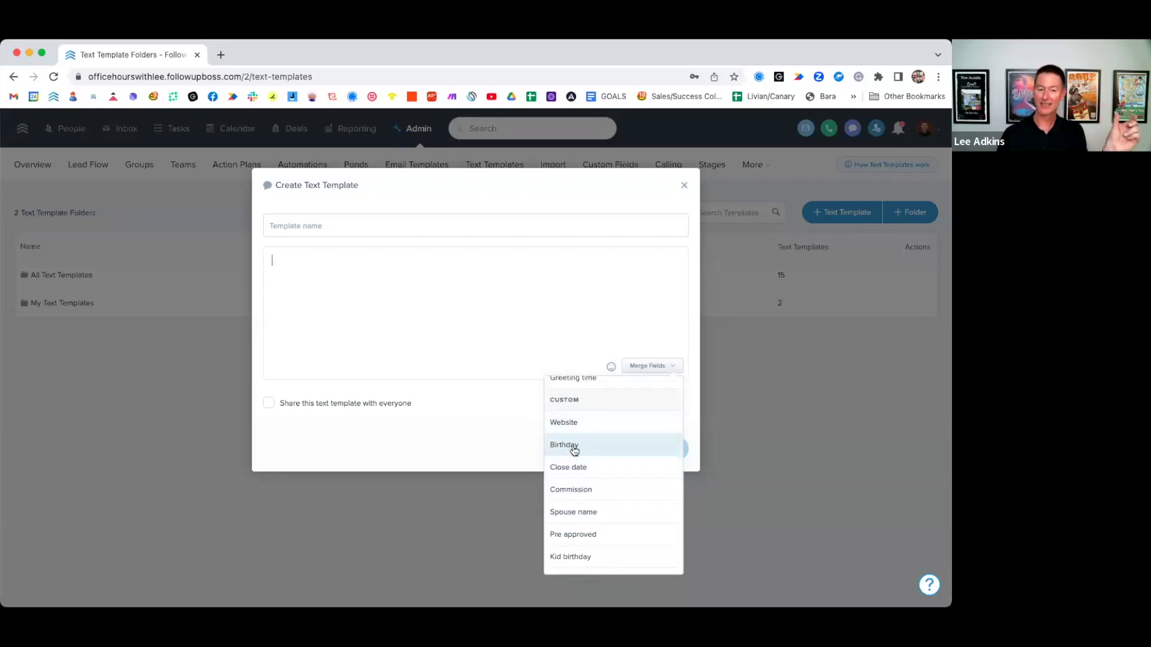
left_click(593, 467)
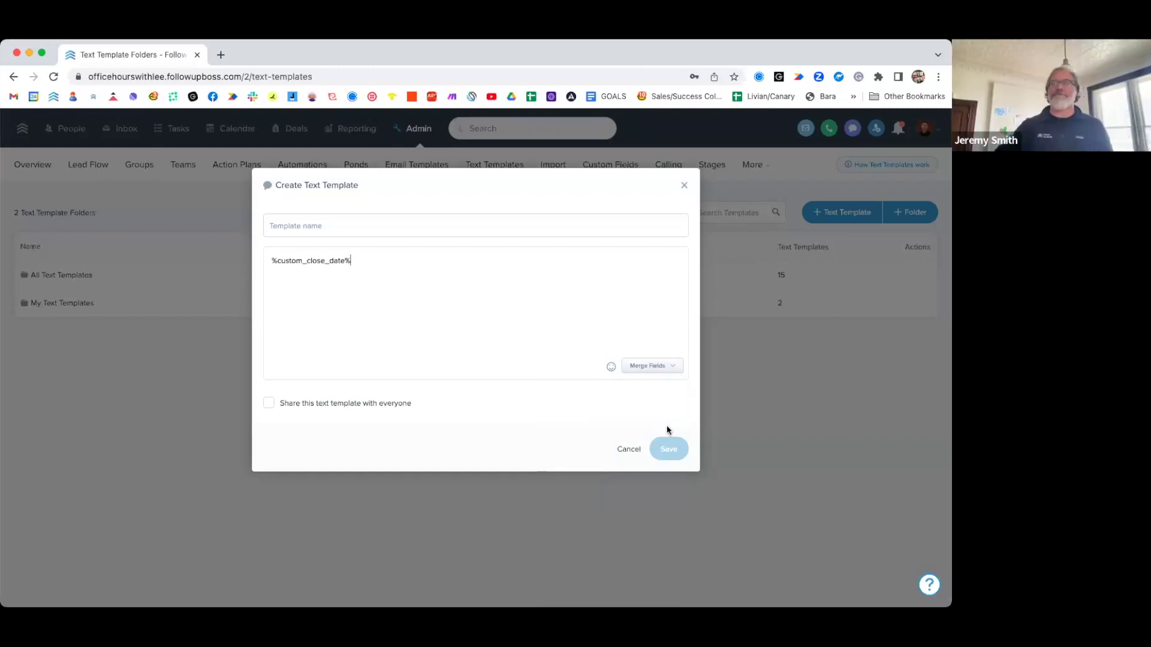
Add the custom Lender status merge field to the text template's message, and close the template without saving
left_click(660, 367)
scroll(630, 474, "down", 3)
scroll(630, 475, "down", 10)
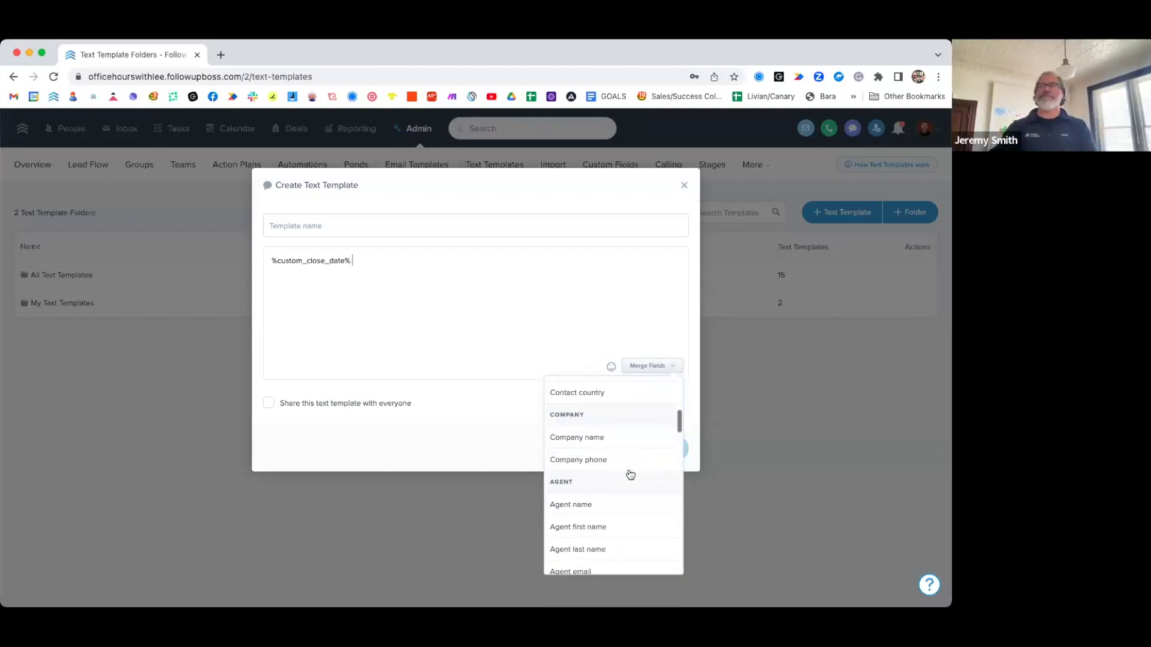
scroll(630, 474, "down", 8)
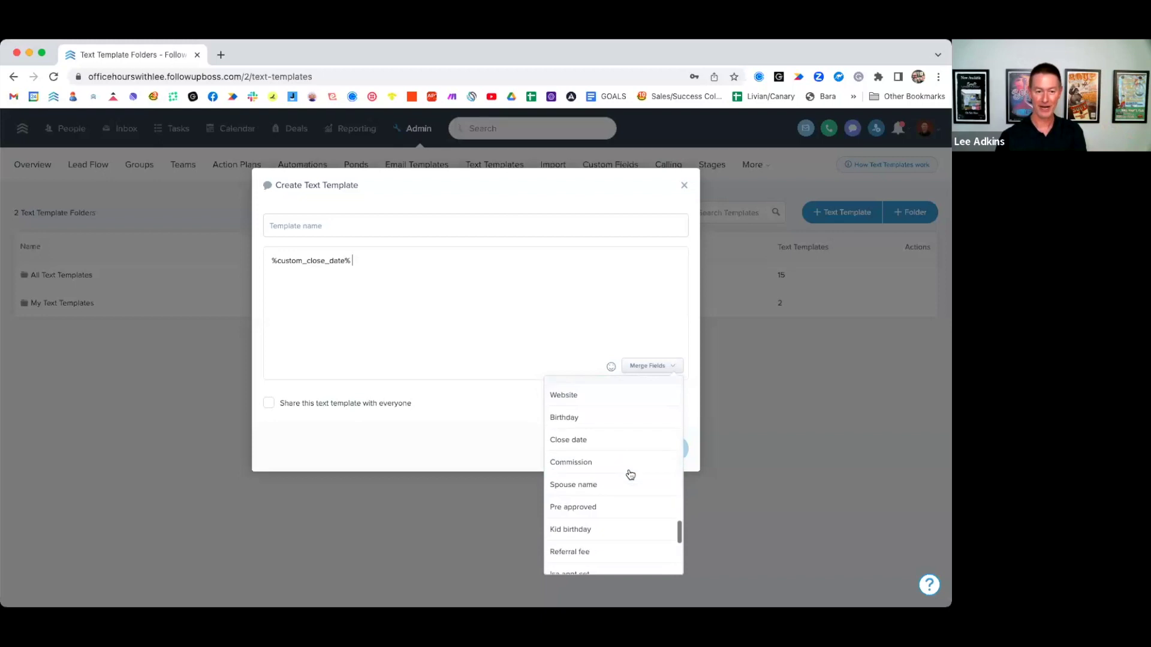
scroll(630, 474, "up", 3)
scroll(629, 475, "down", 10)
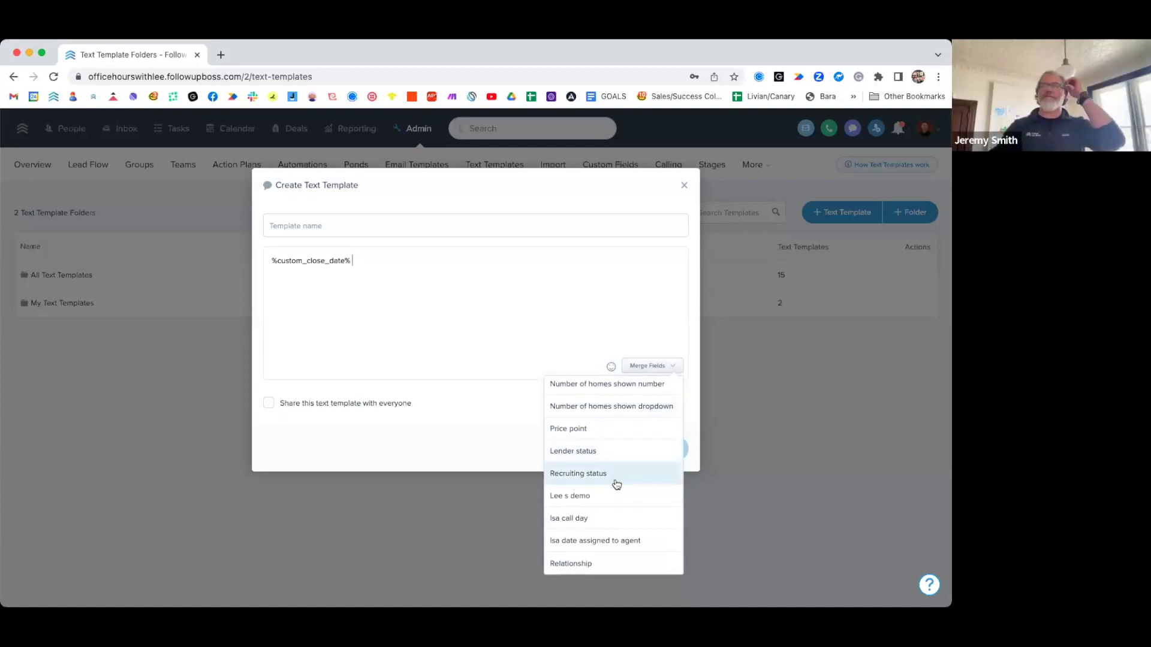
left_click(622, 459)
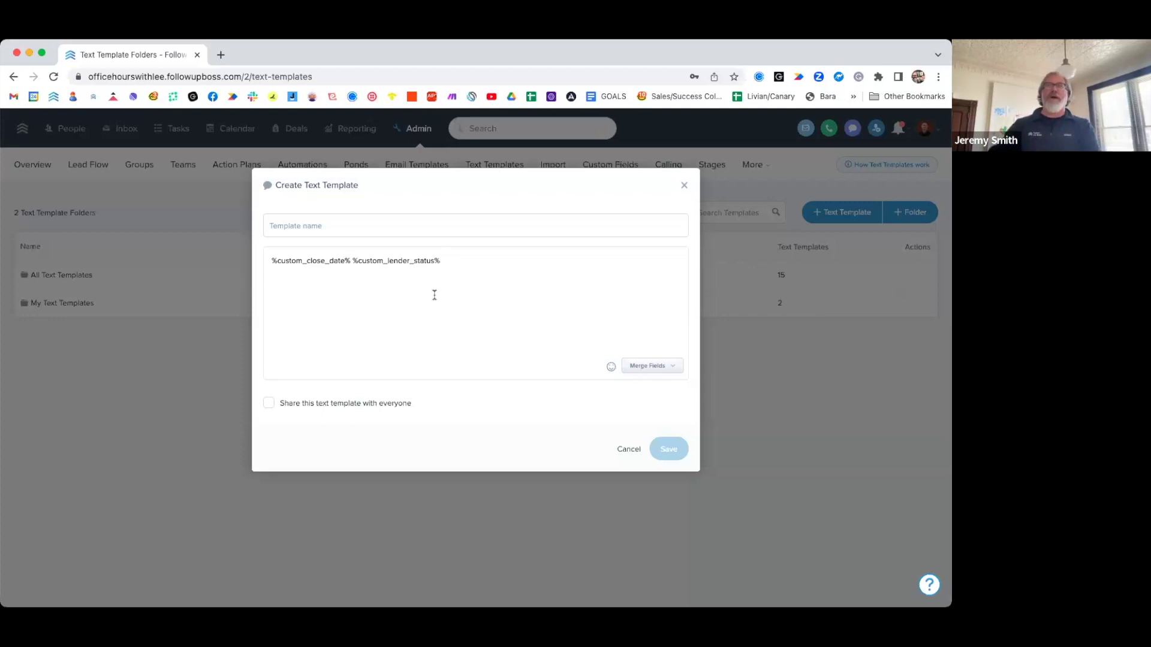
left_click(353, 259)
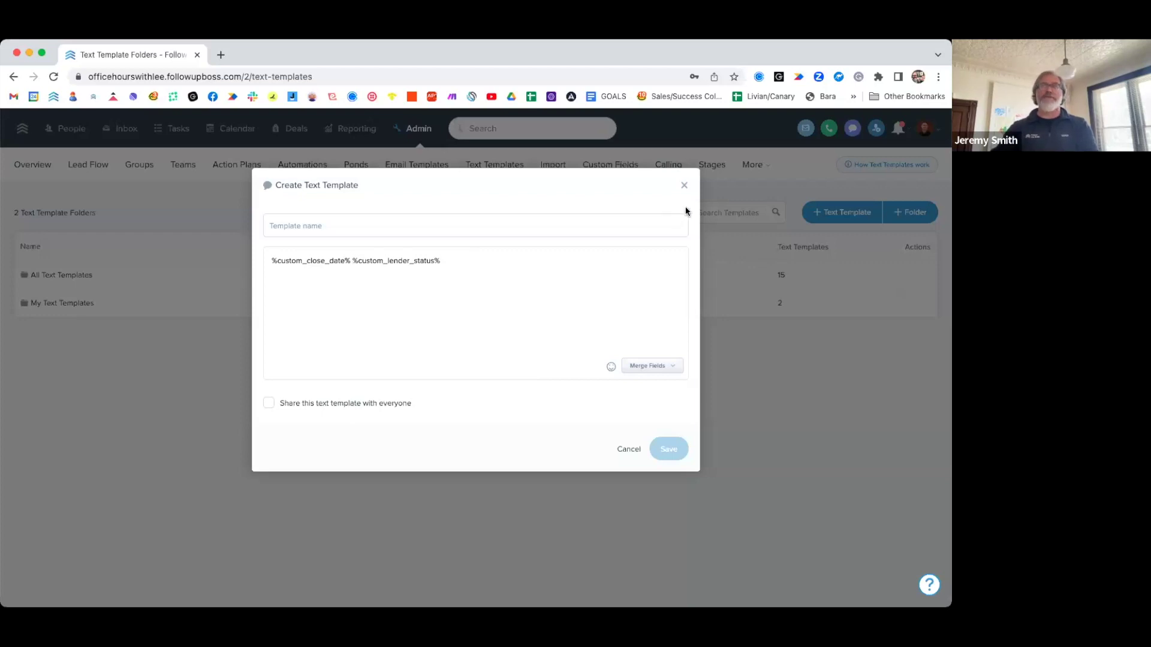
left_click(683, 186)
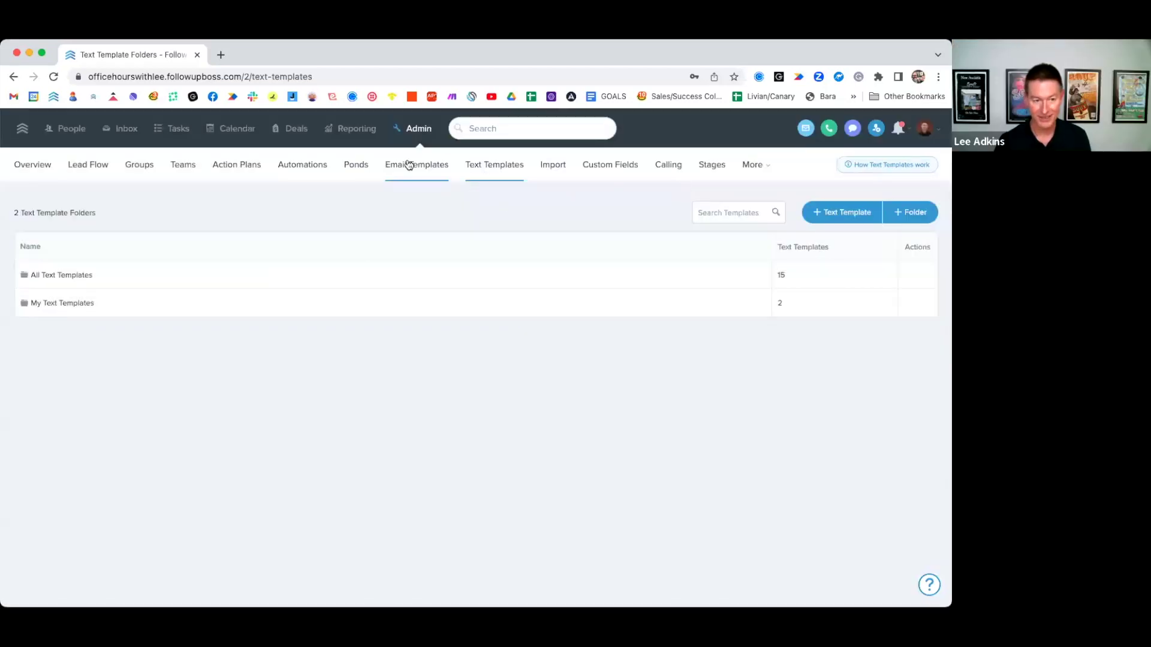
Start a new email template, browse the merge fields available for its body, and close it without saving
left_click(410, 165)
left_click(847, 206)
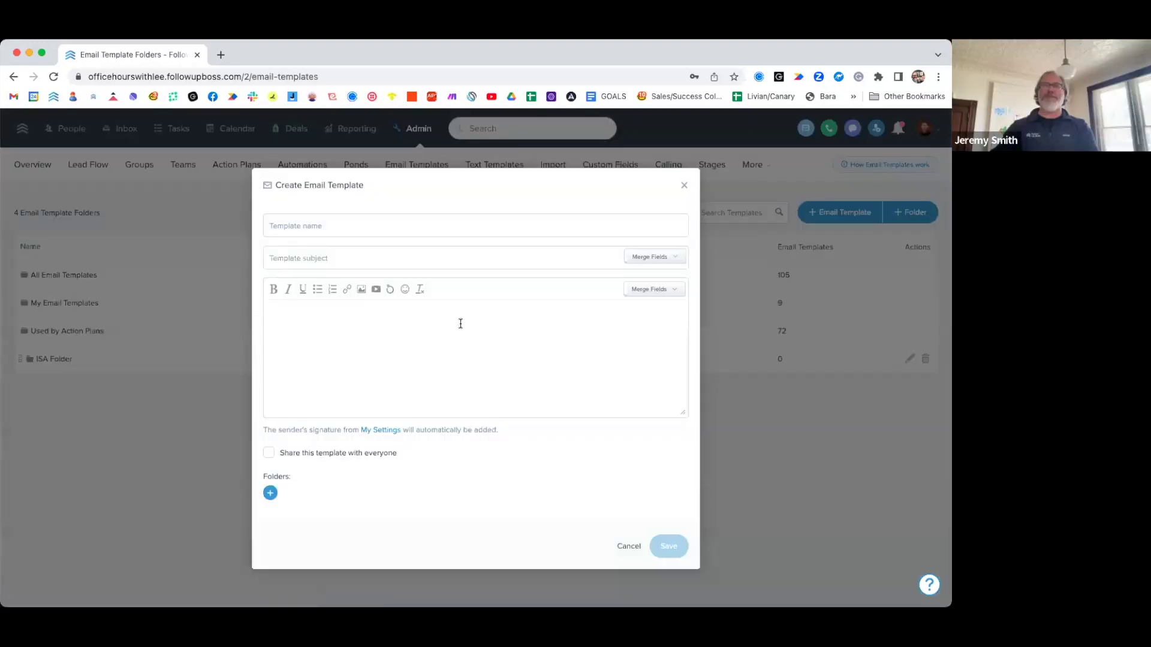
left_click(633, 291)
scroll(609, 426, "down", 5)
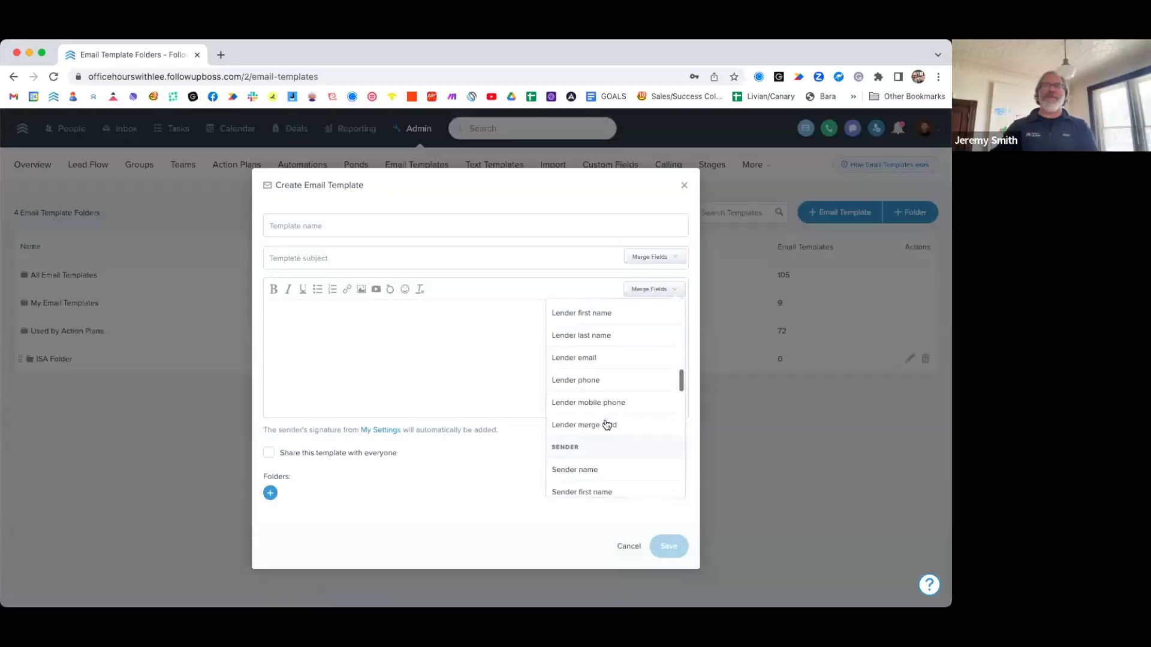
left_click(684, 185)
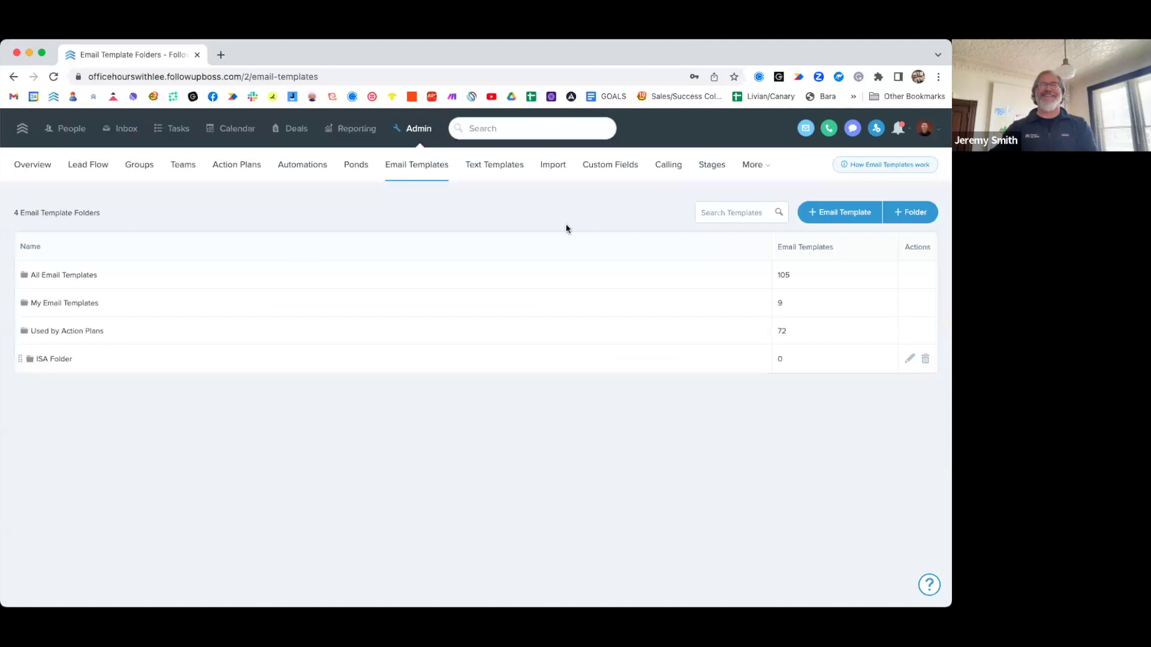
View the Buyers deals board and reopen the most recent contact's record to review its custom fields
left_click(298, 131)
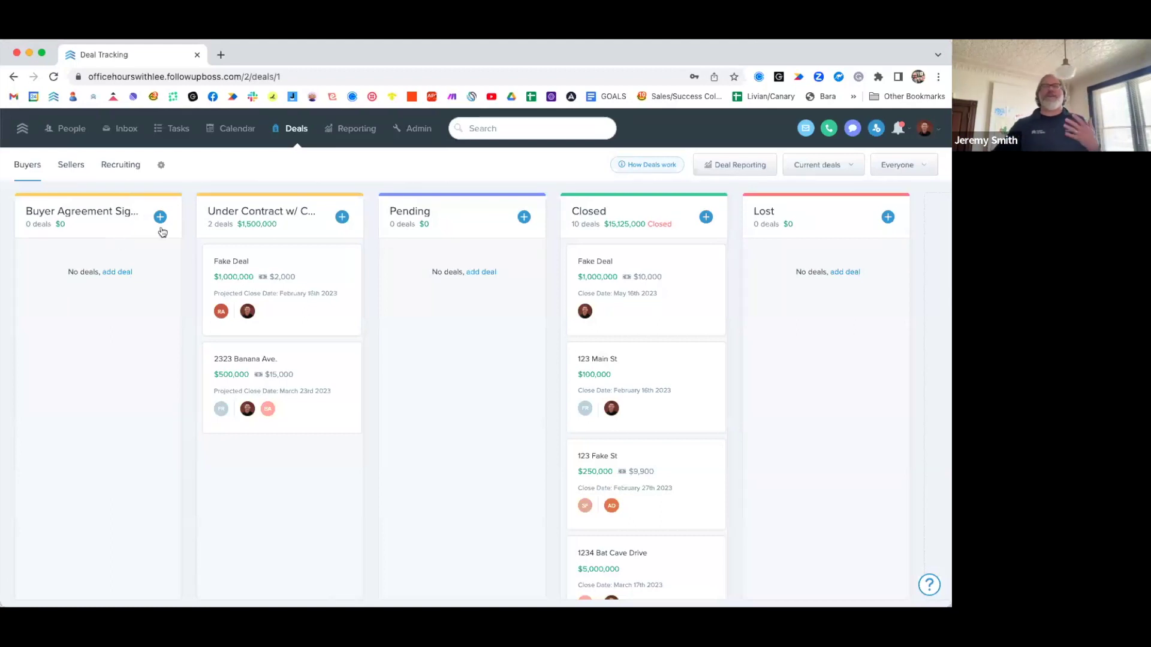
left_click(560, 125)
left_click(510, 167)
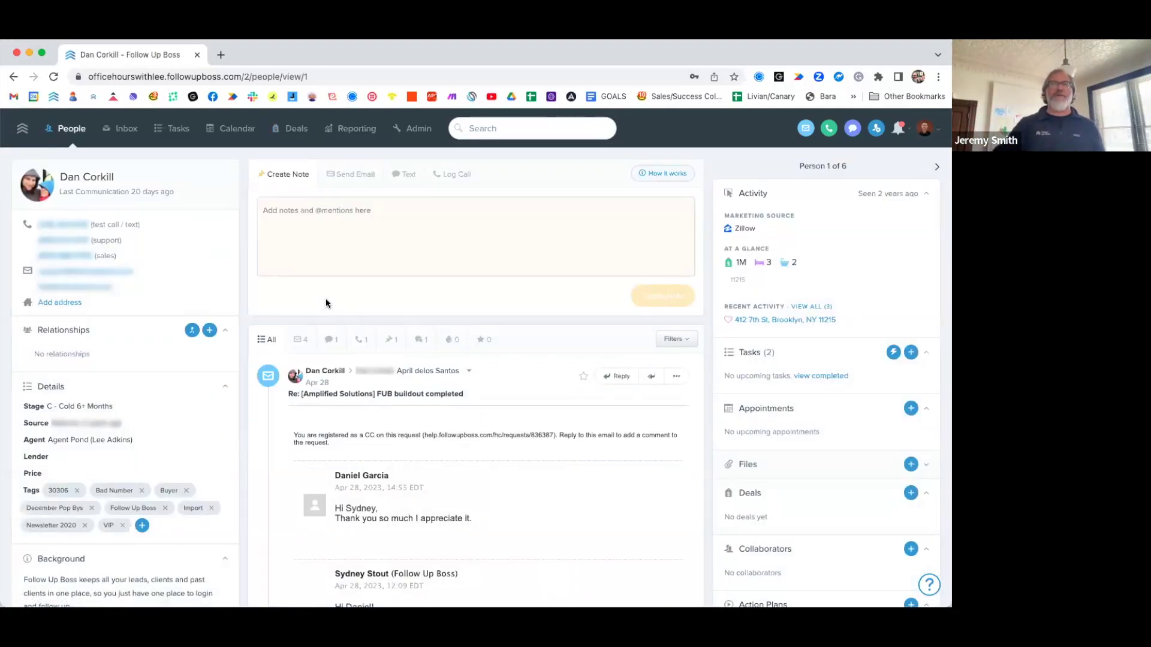
scroll(228, 411, "down", 10)
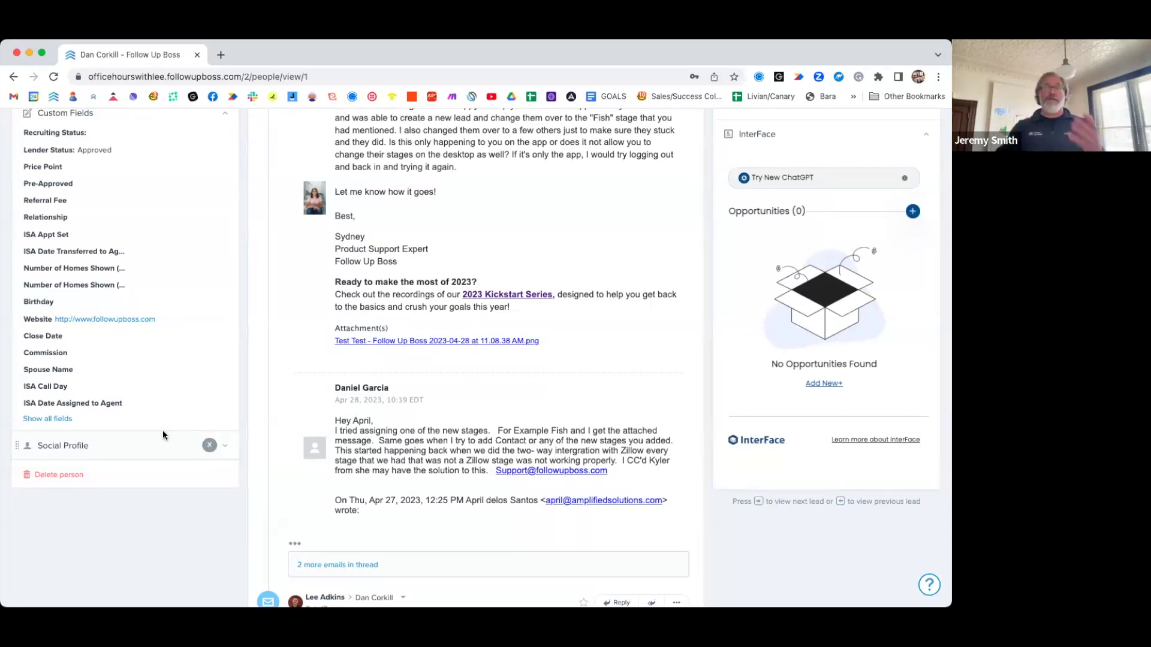
scroll(248, 355, "up", 15)
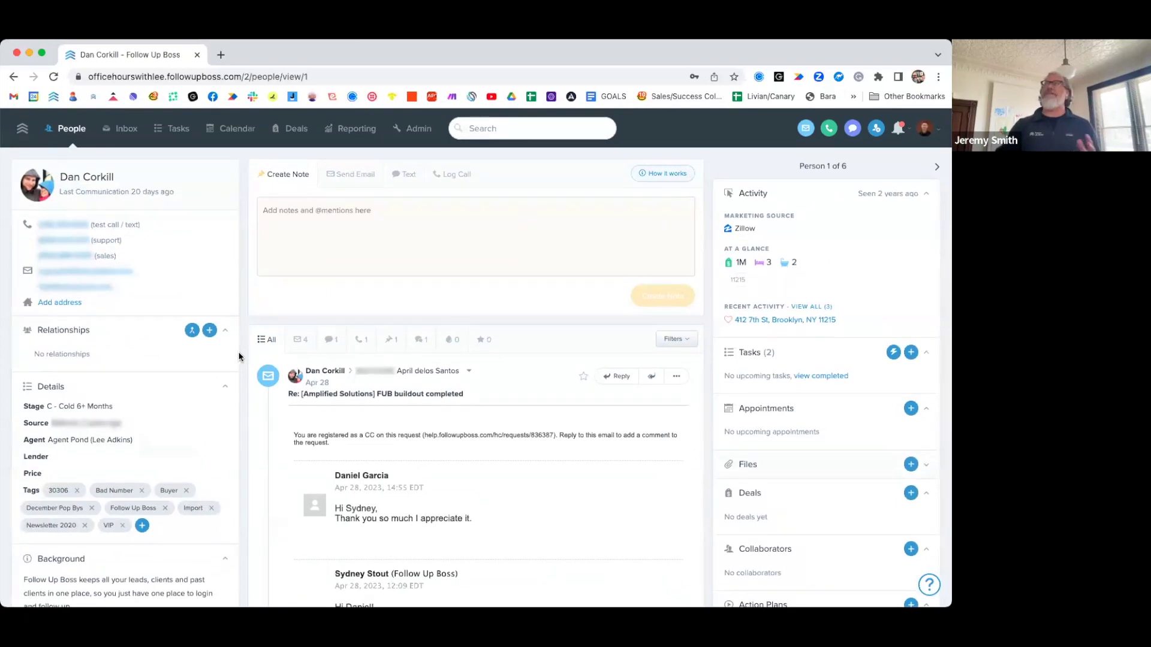
Open the deal settings, view the form for adding a deal custom field, and close it without adding one
left_click(293, 128)
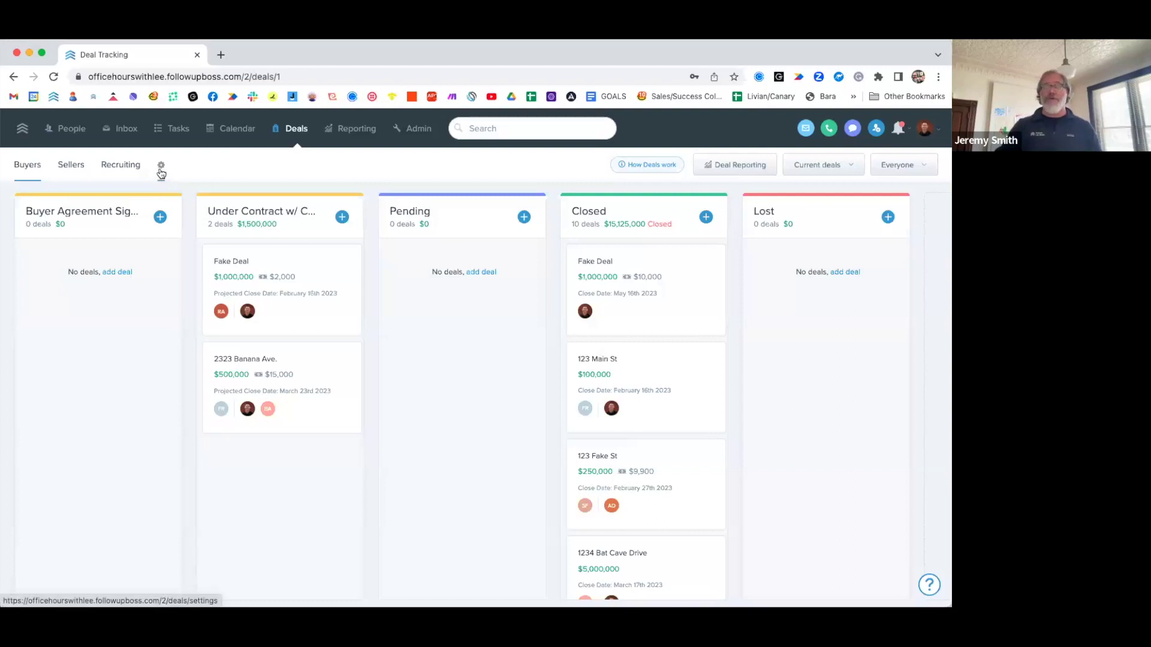
left_click(160, 168)
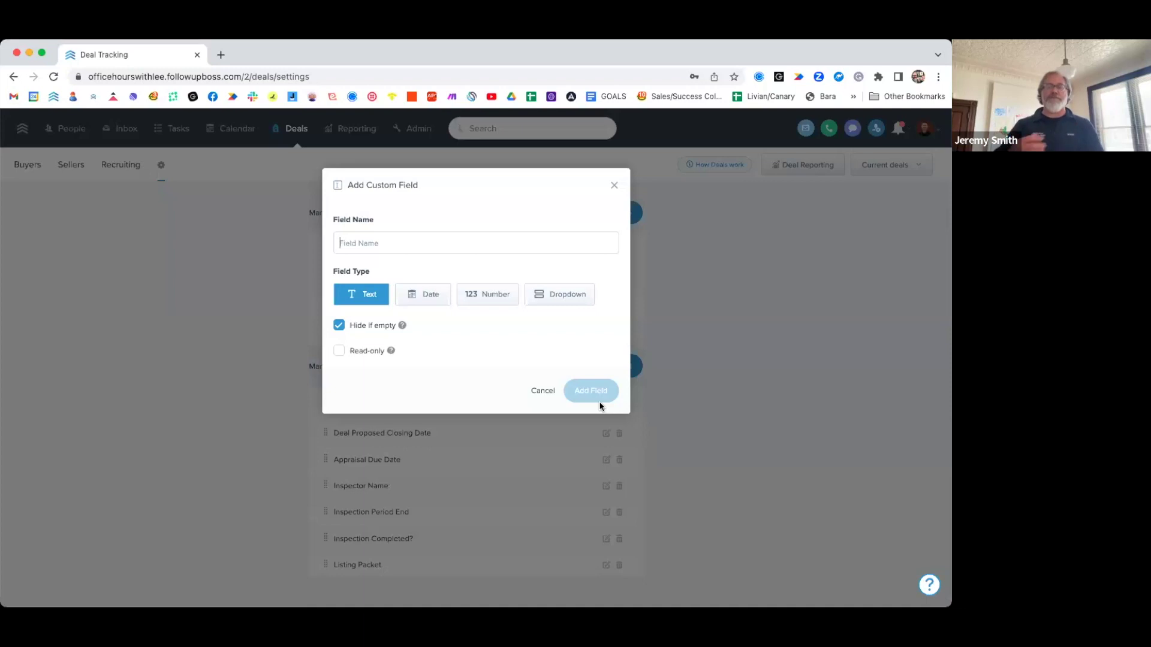
left_click(614, 186)
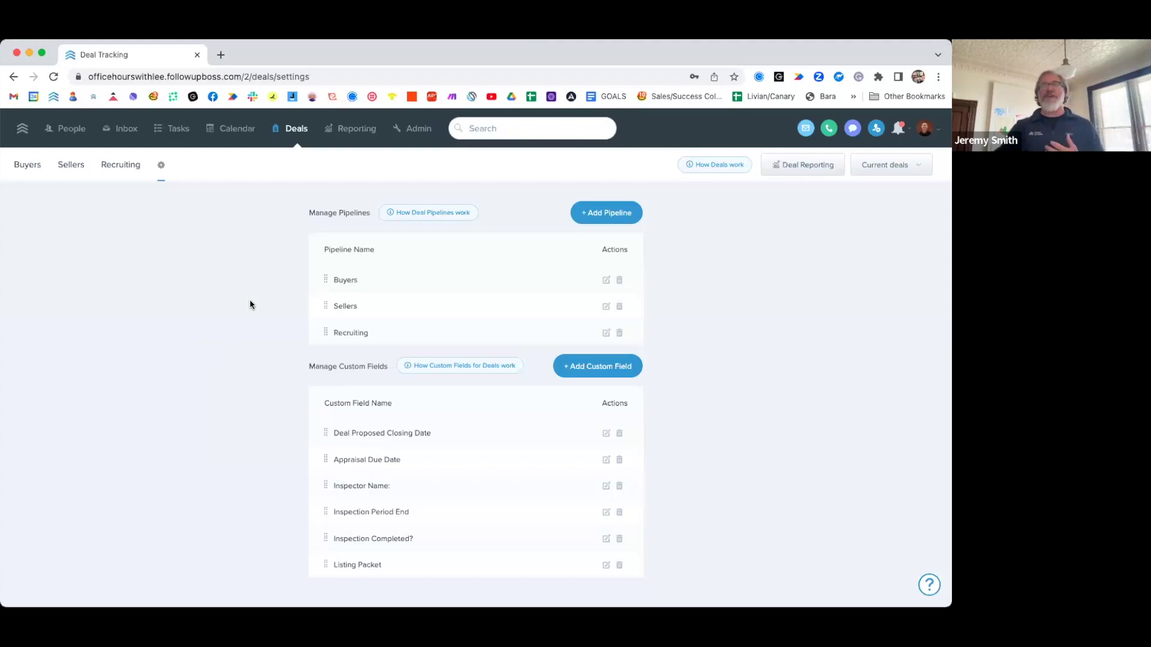
Open Fake Deal under contract in the Buyers pipeline, review its details and custom fields, and close it
left_click(33, 167)
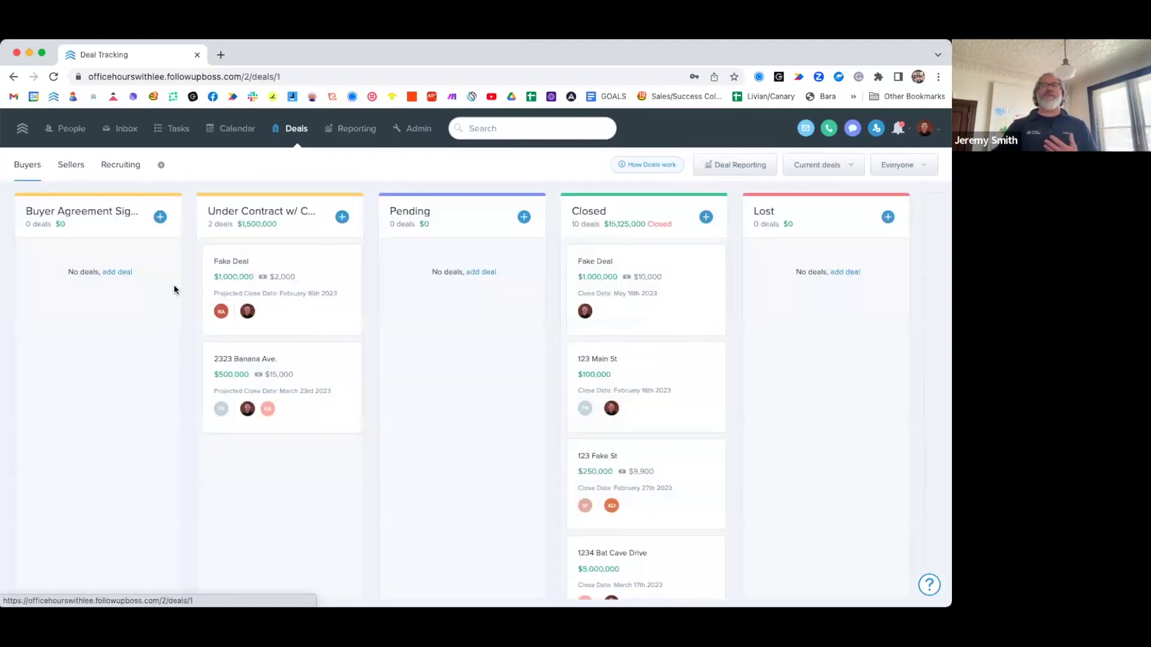
left_click(325, 273)
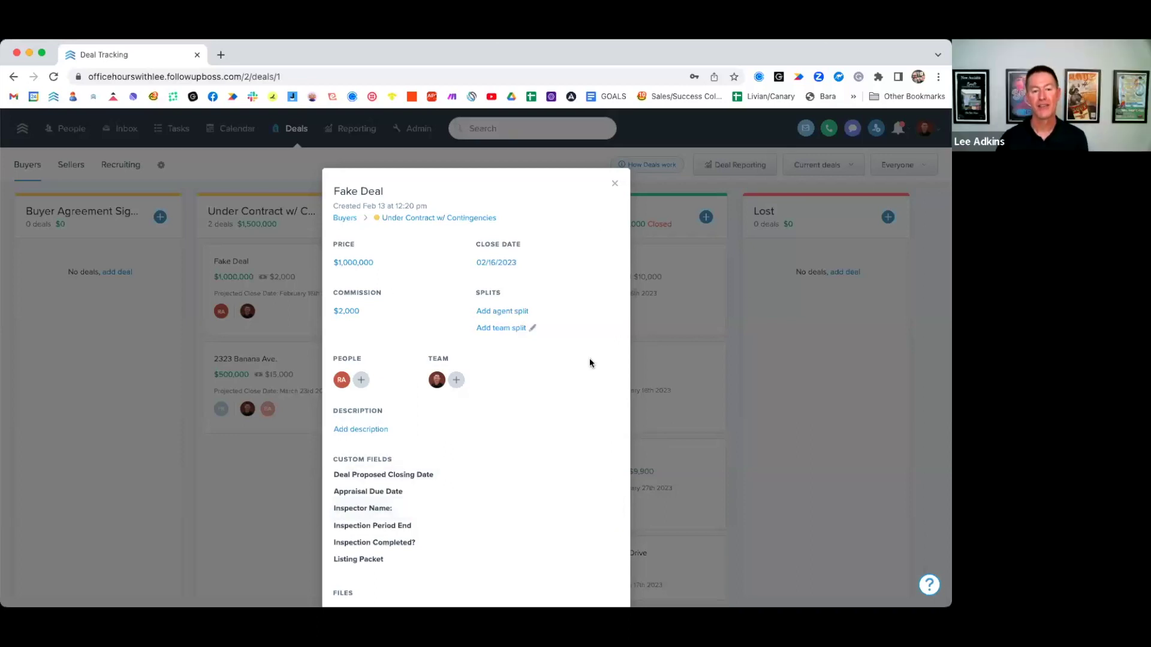
scroll(526, 426, "down", 3)
scroll(577, 255, "up", 1)
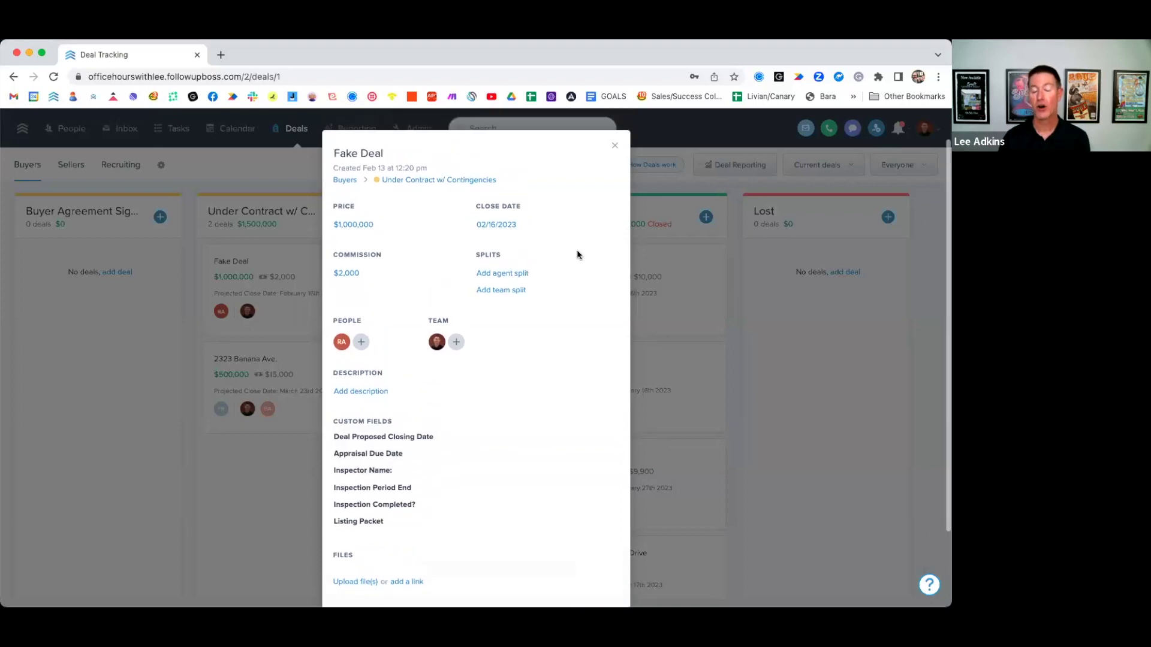
scroll(577, 255, "up", 1)
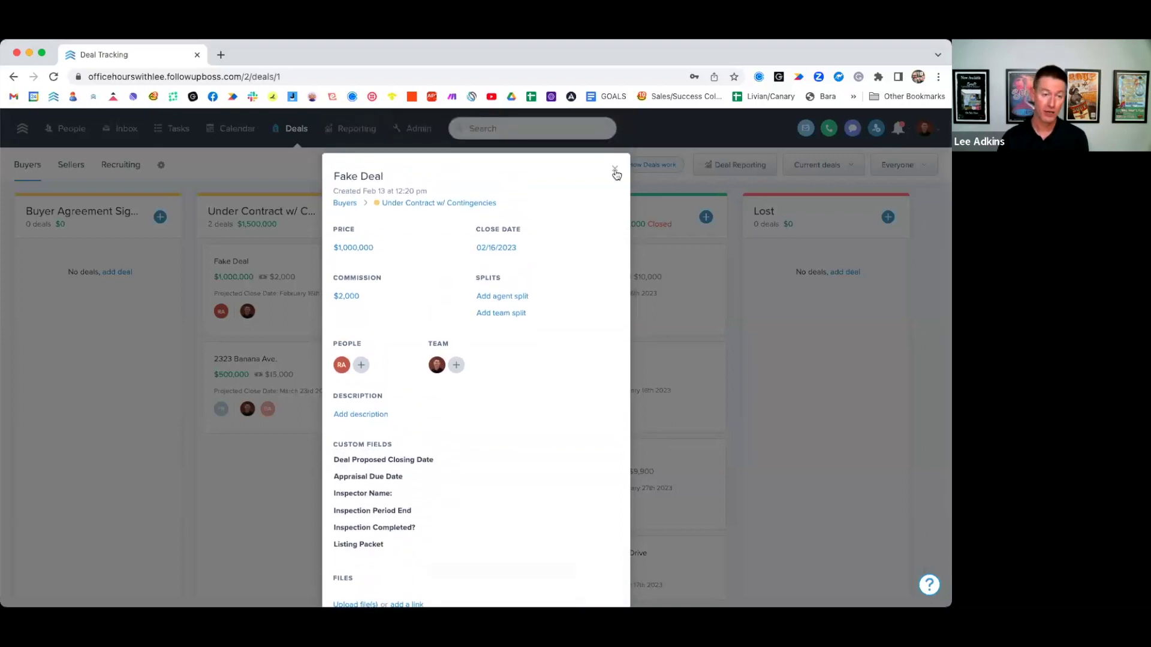
left_click(615, 172)
Open the calendar's filters and enable the Kid birthday custom date
left_click(230, 142)
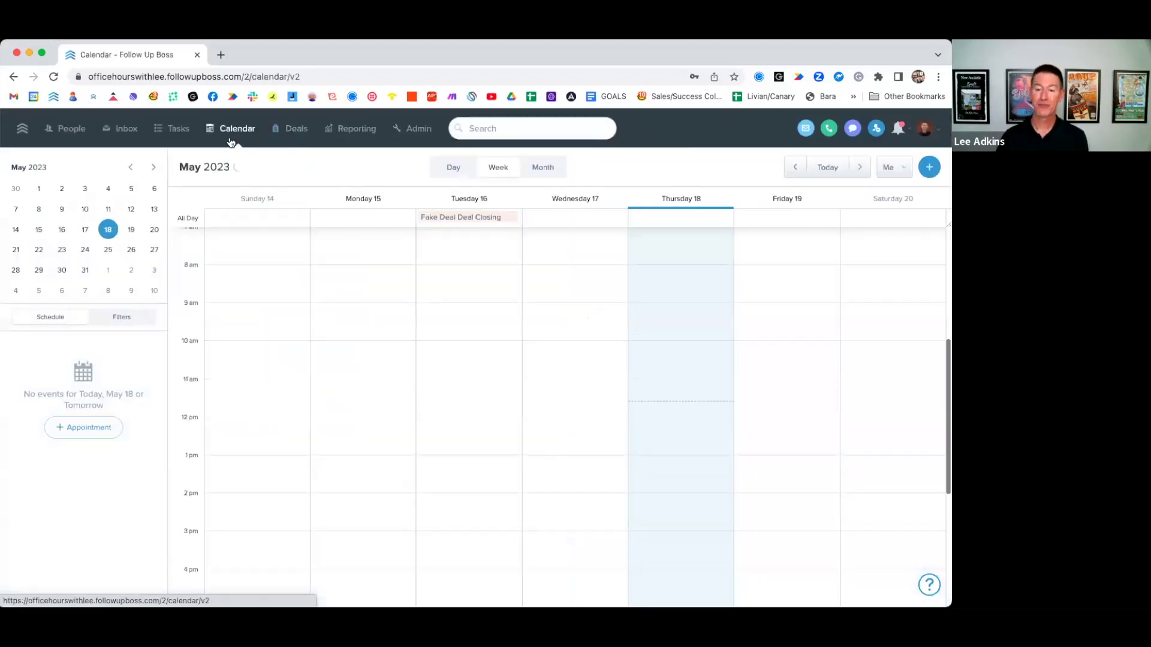
left_click(130, 322)
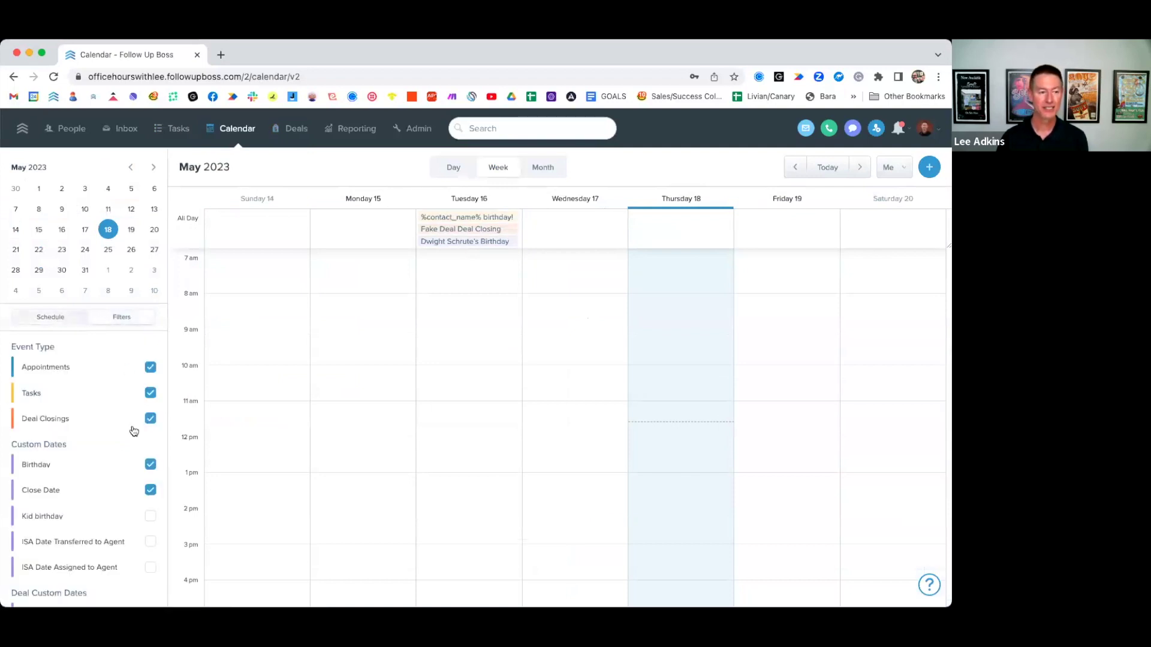
left_click(150, 517)
scroll(148, 523, "down", 2)
scroll(154, 436, "up", 2)
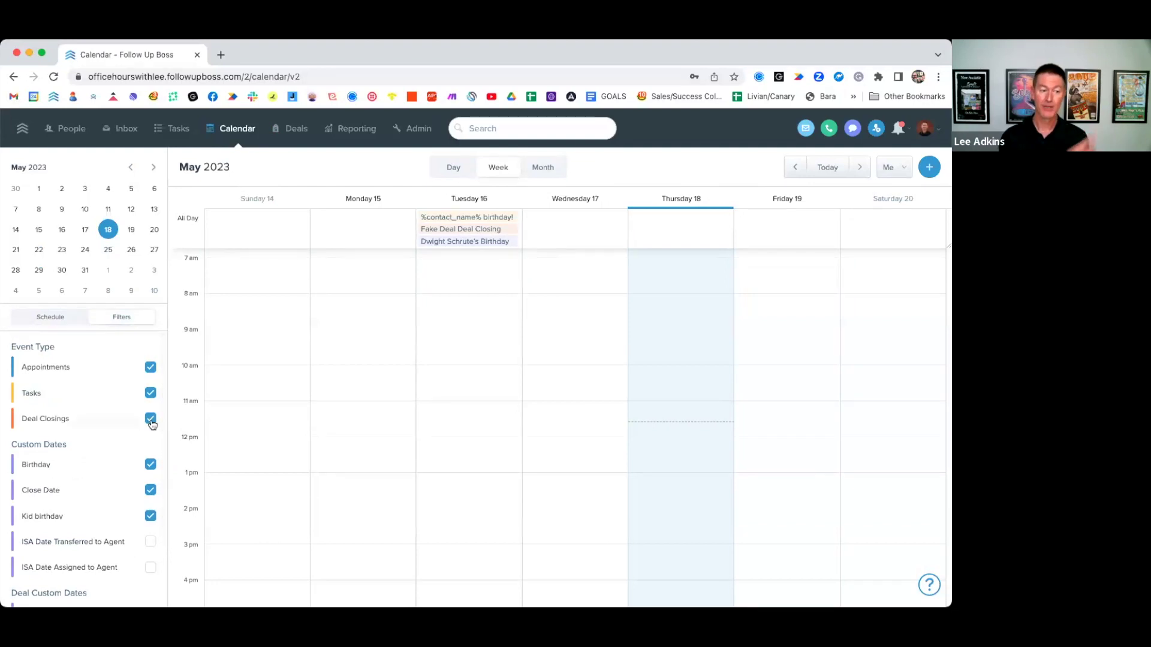
Hide deal closings, tasks and appointments from the calendar, and review the remaining custom date and deal custom date filters
left_click(150, 418)
left_click(151, 393)
left_click(150, 367)
scroll(395, 414, "down", 5)
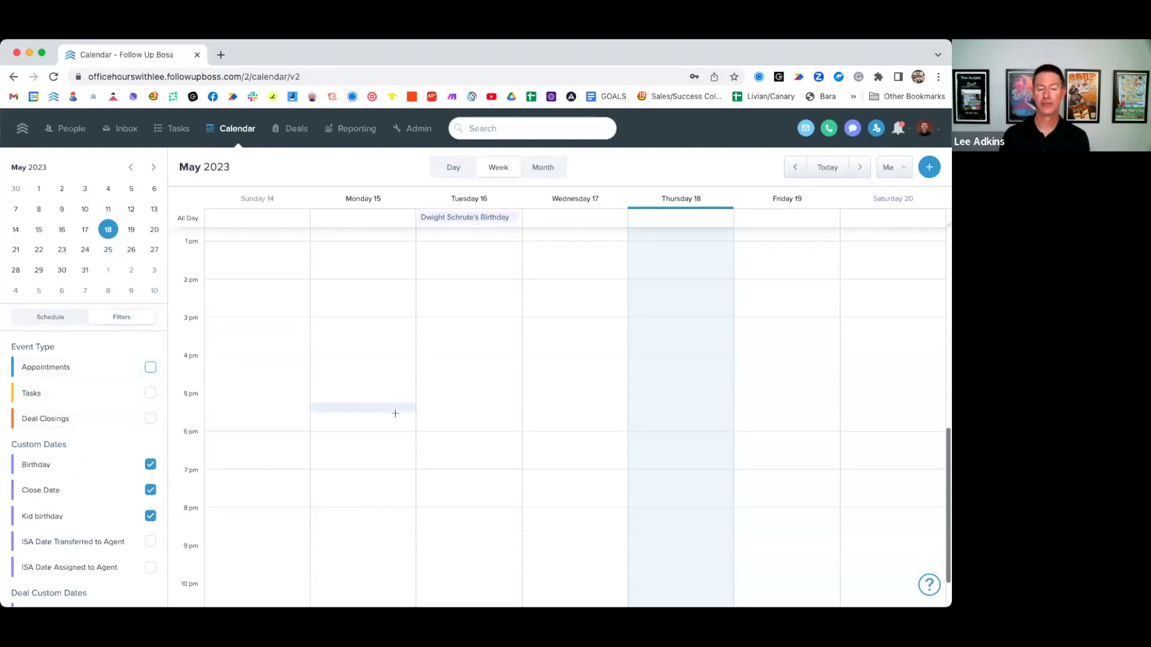
scroll(72, 536, "down", 3)
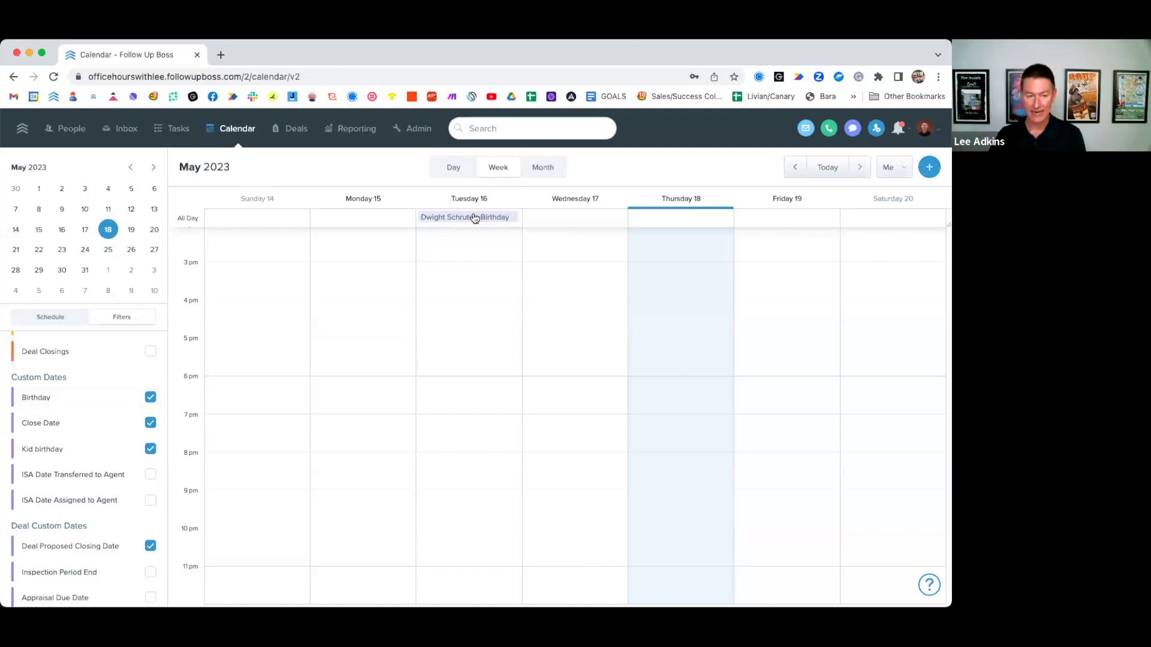
scroll(474, 271, "up", 1)
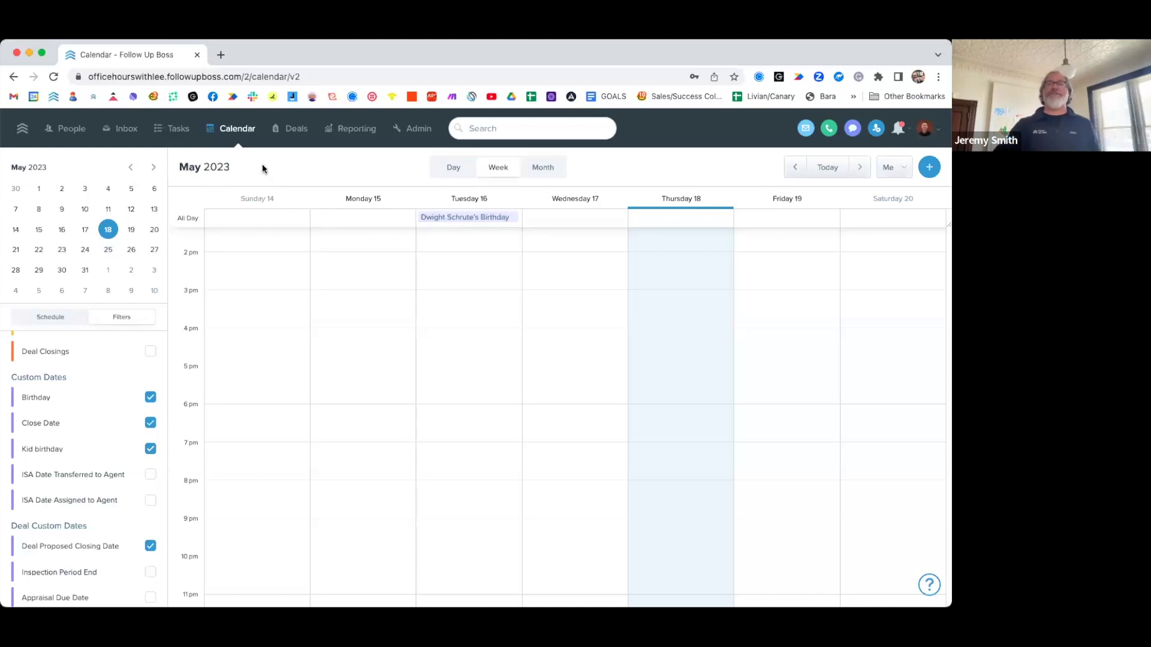
Compare the calendar's day and month views, and return to the week view
scroll(374, 312, "up", 5)
left_click(455, 168)
left_click(541, 168)
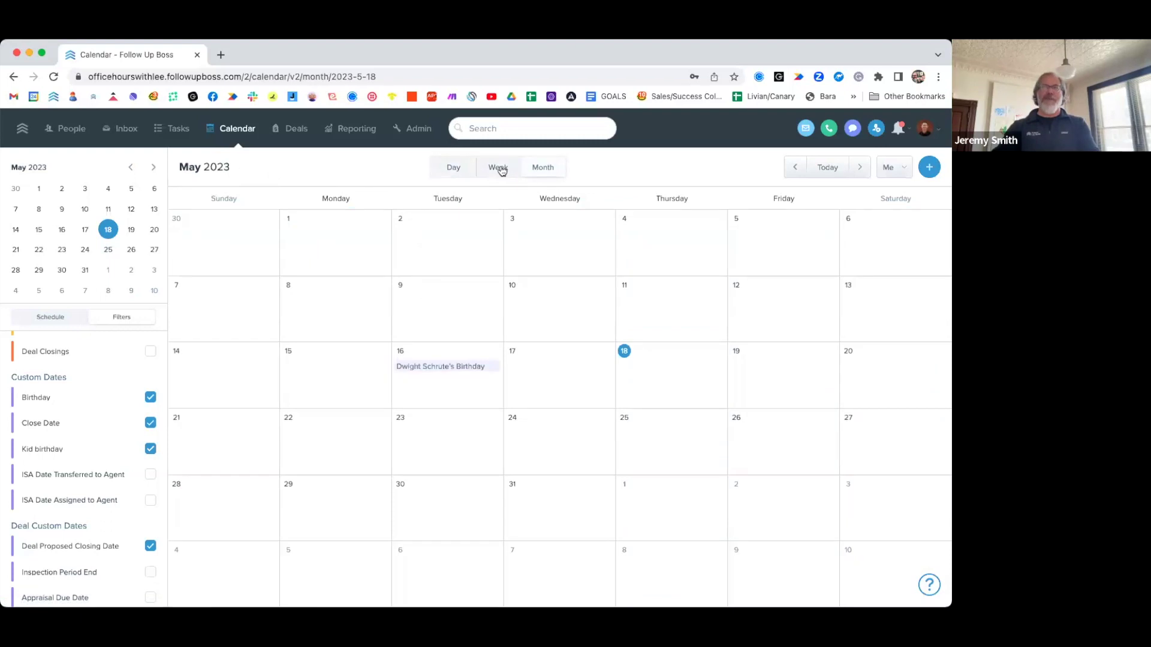
left_click(497, 167)
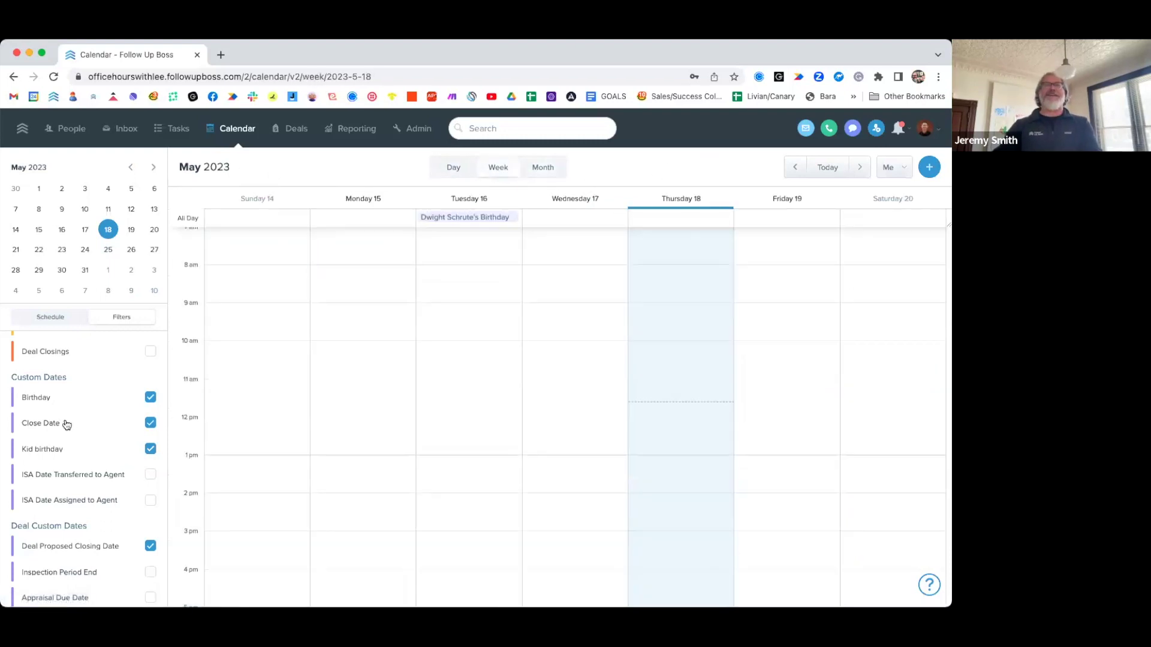
Review the event type and custom date filters beside the weekly calendar
scroll(82, 430, "up", 2)
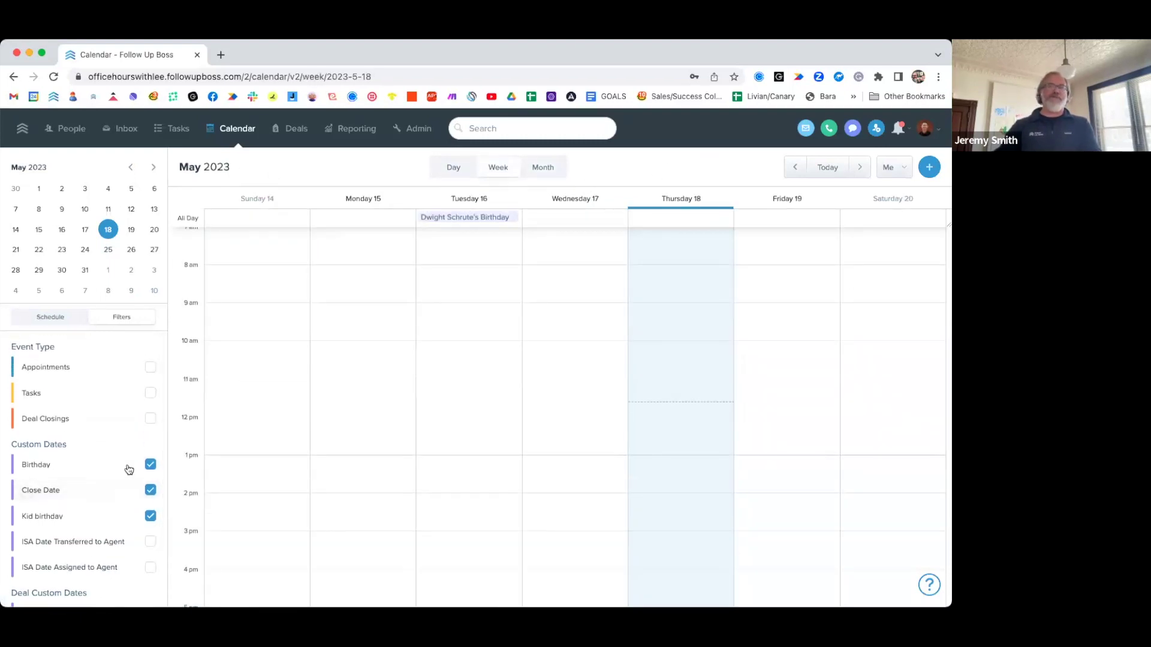
scroll(519, 457, "down", 5)
scroll(519, 457, "down", 2)
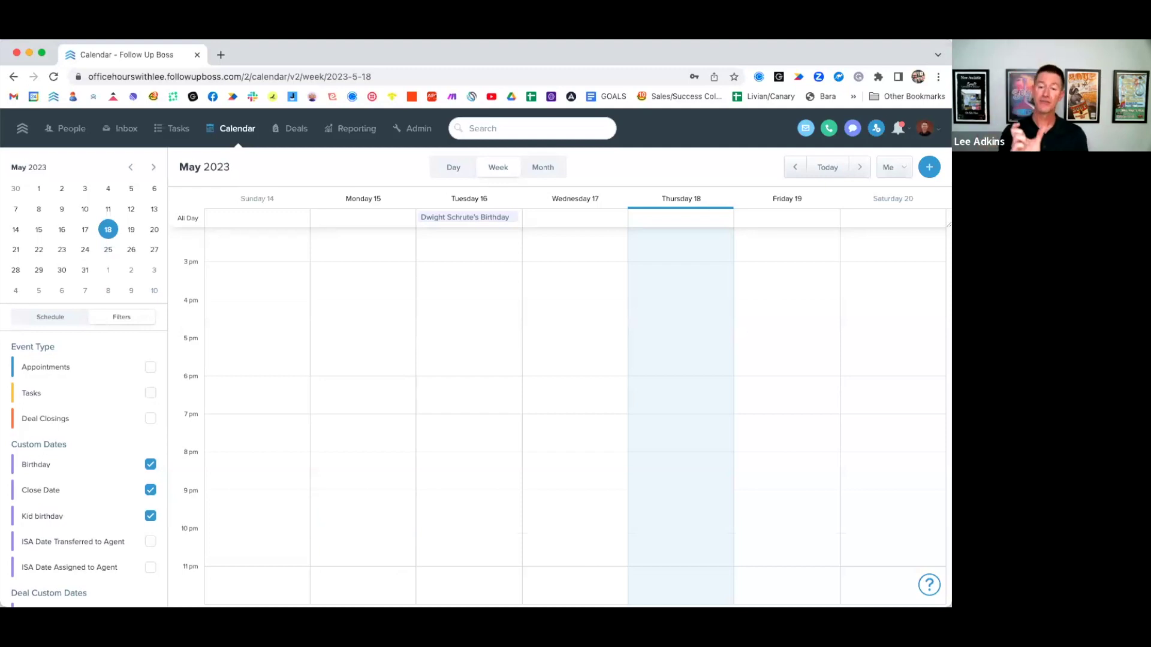
Open the deals report and sort its deals by contact lead source from A to Z
left_click(274, 126)
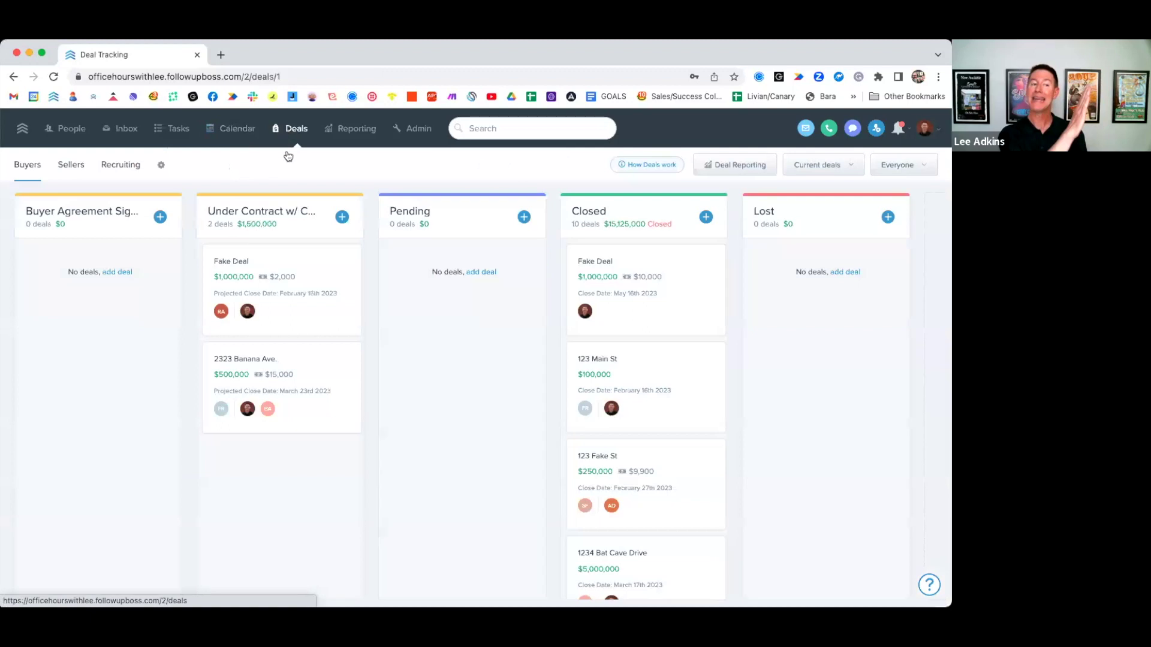
left_click(728, 165)
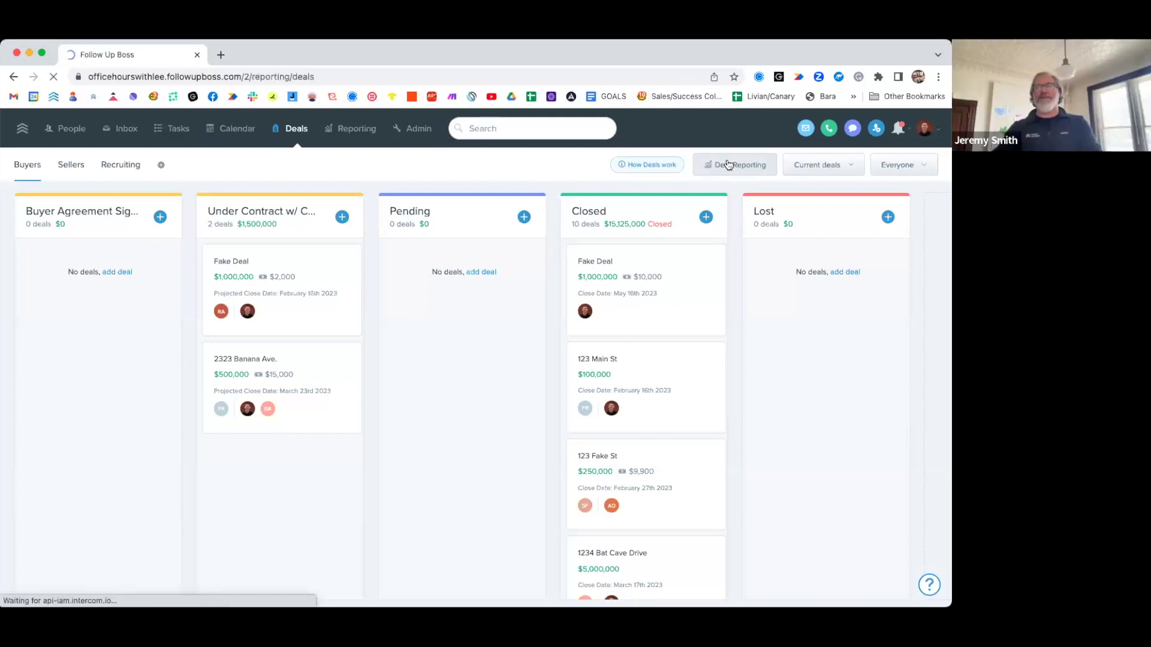
scroll(729, 468, "right", 2)
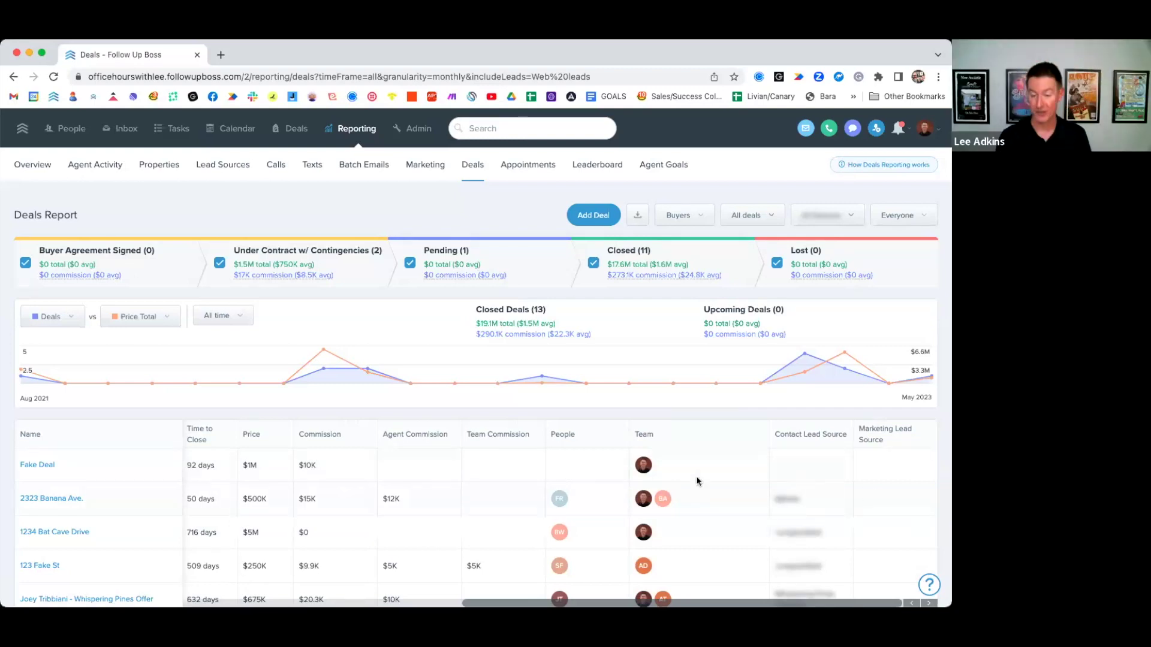
scroll(795, 485, "down", 4)
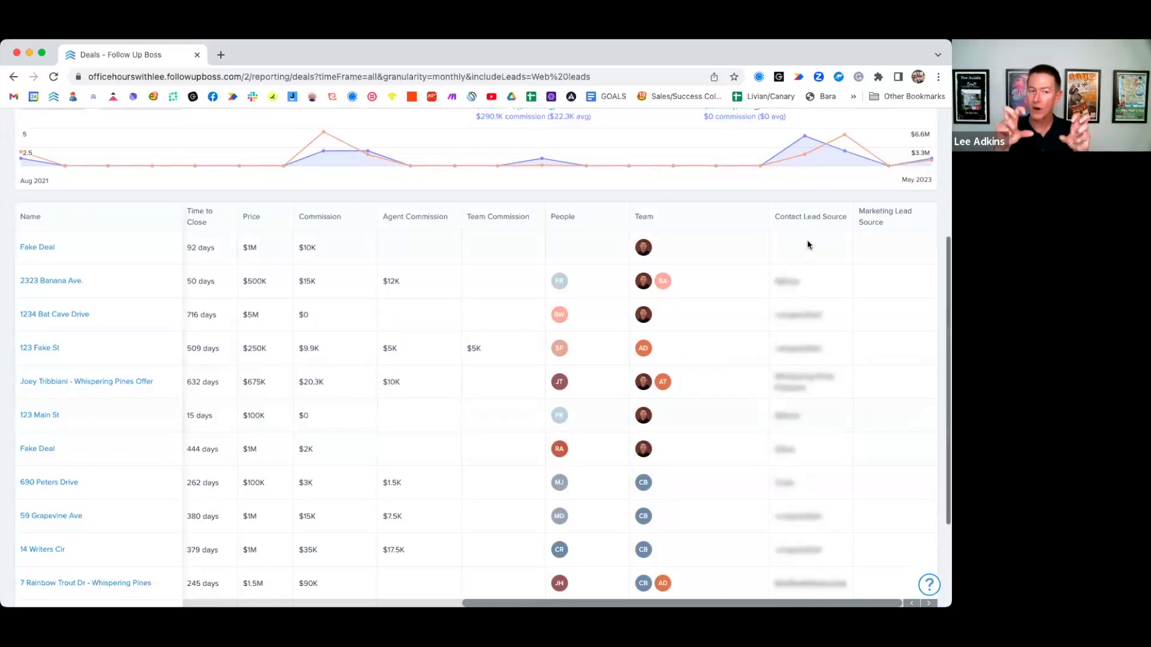
left_click(819, 223)
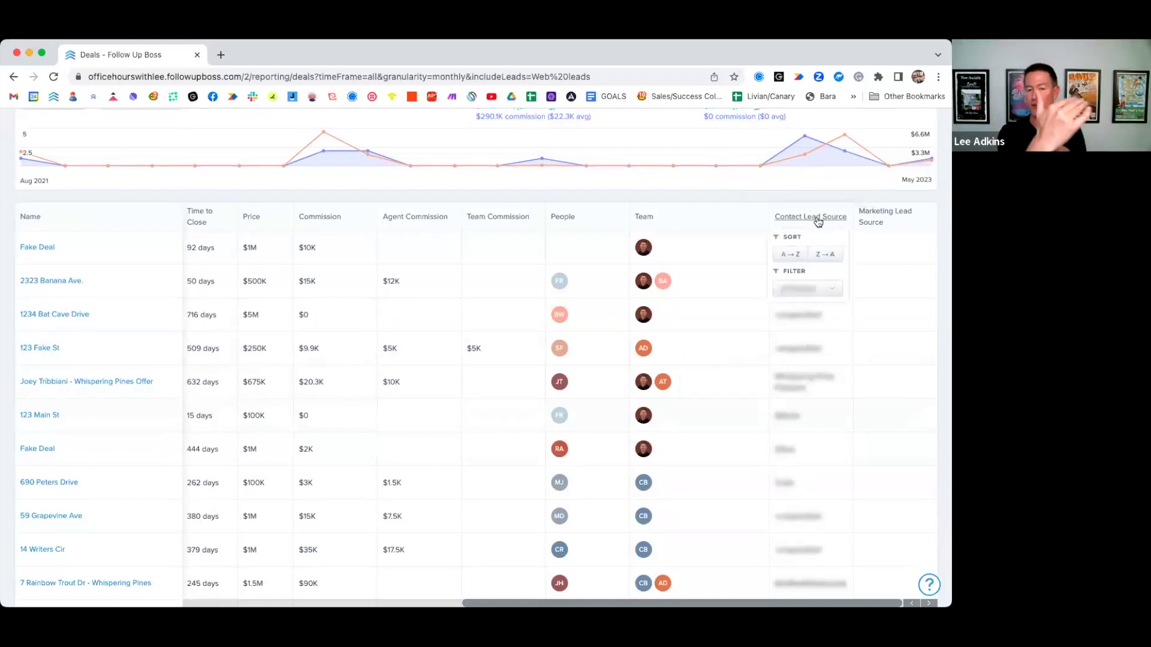
left_click(786, 256)
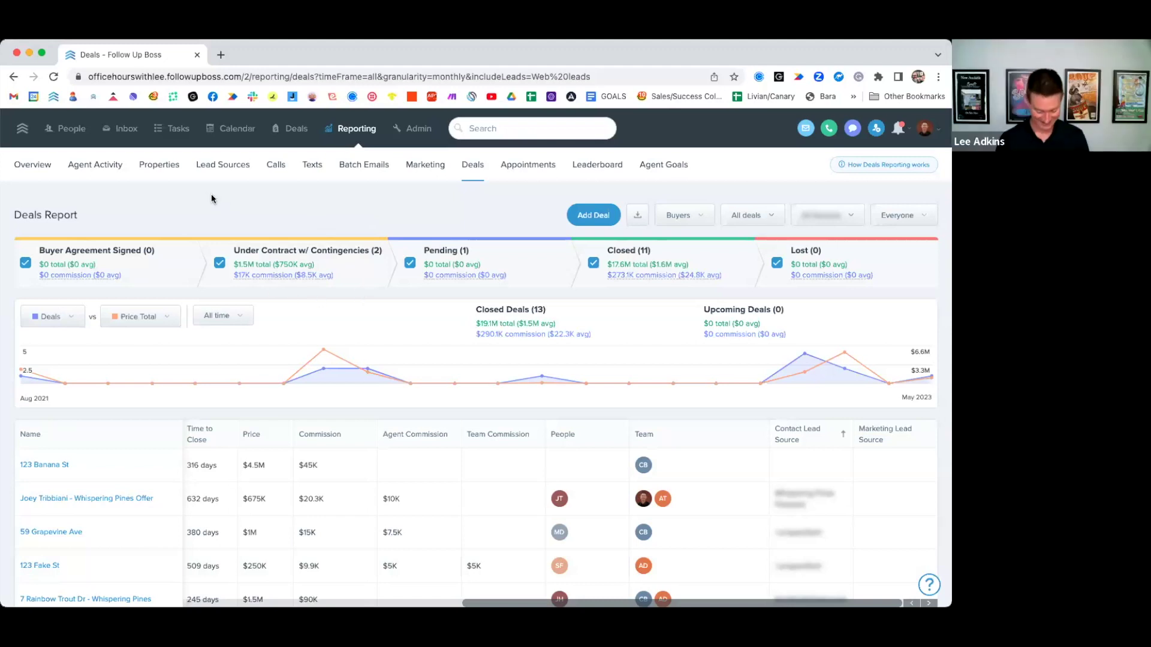
left_click(301, 132)
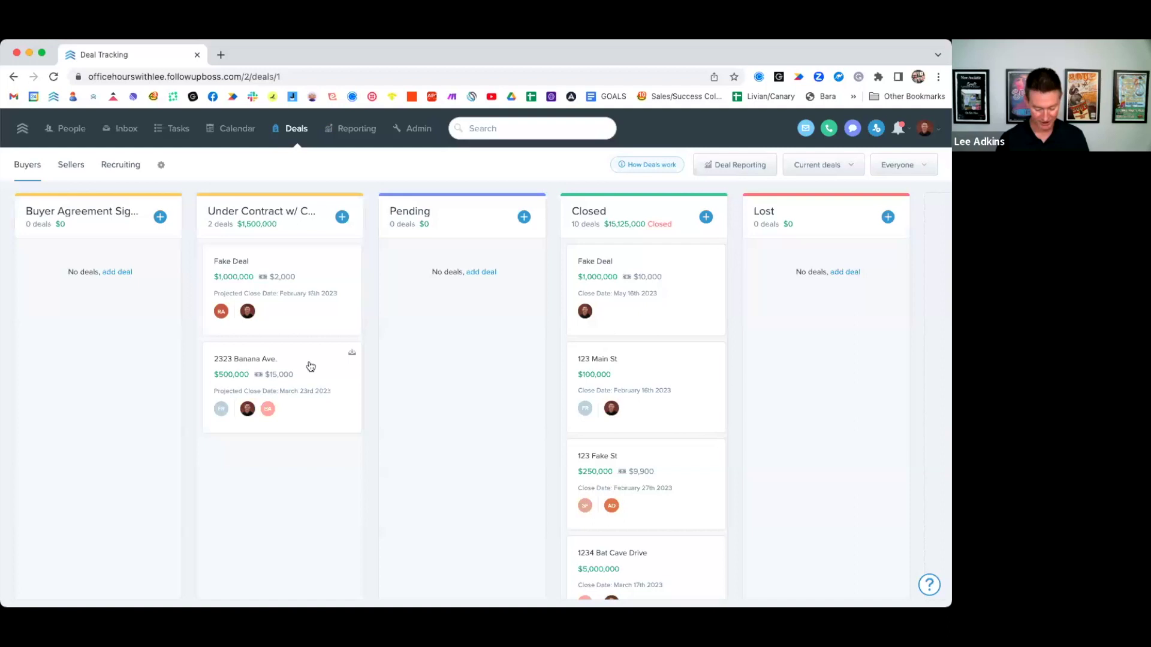
left_click(230, 131)
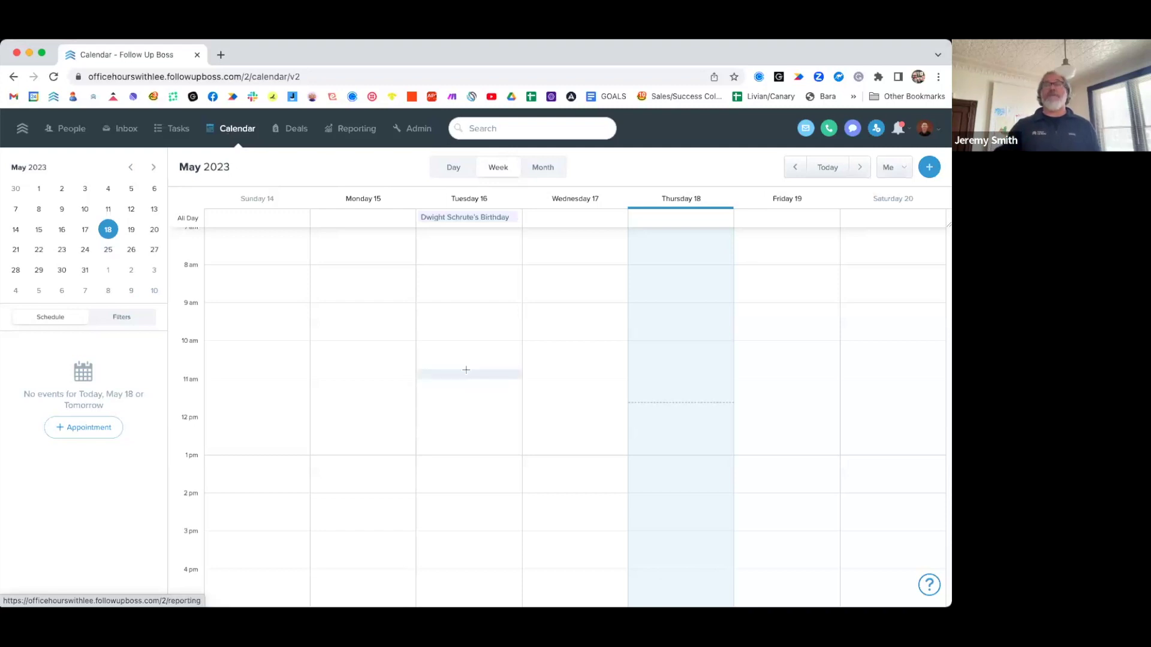
scroll(470, 473, "up", 5)
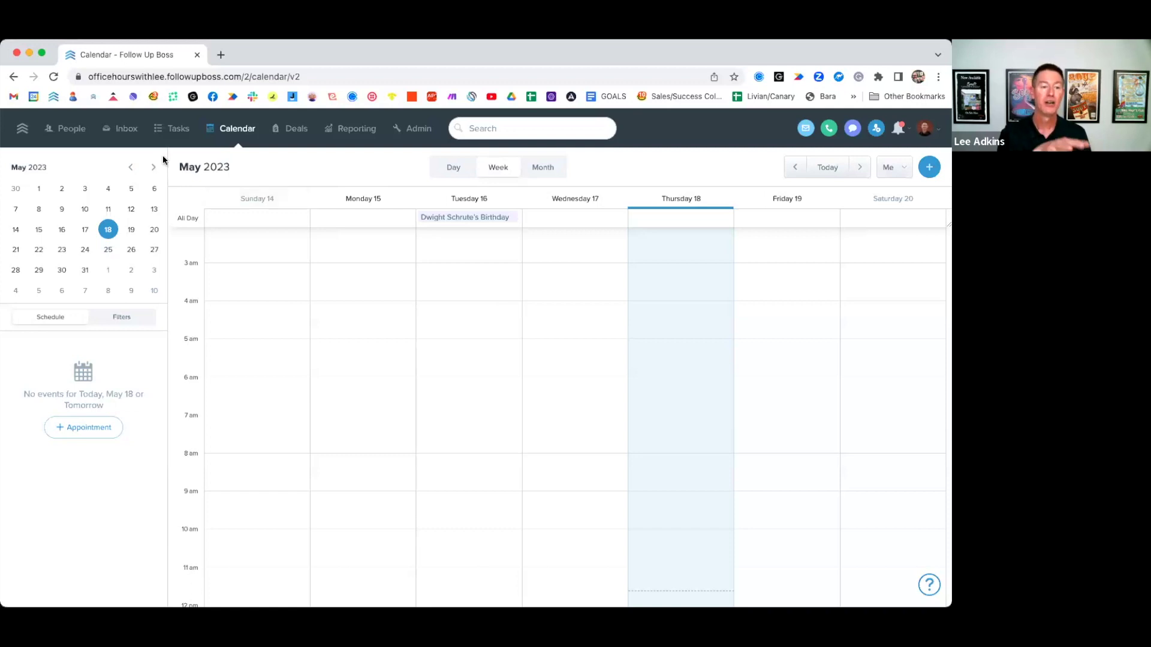
left_click(72, 137)
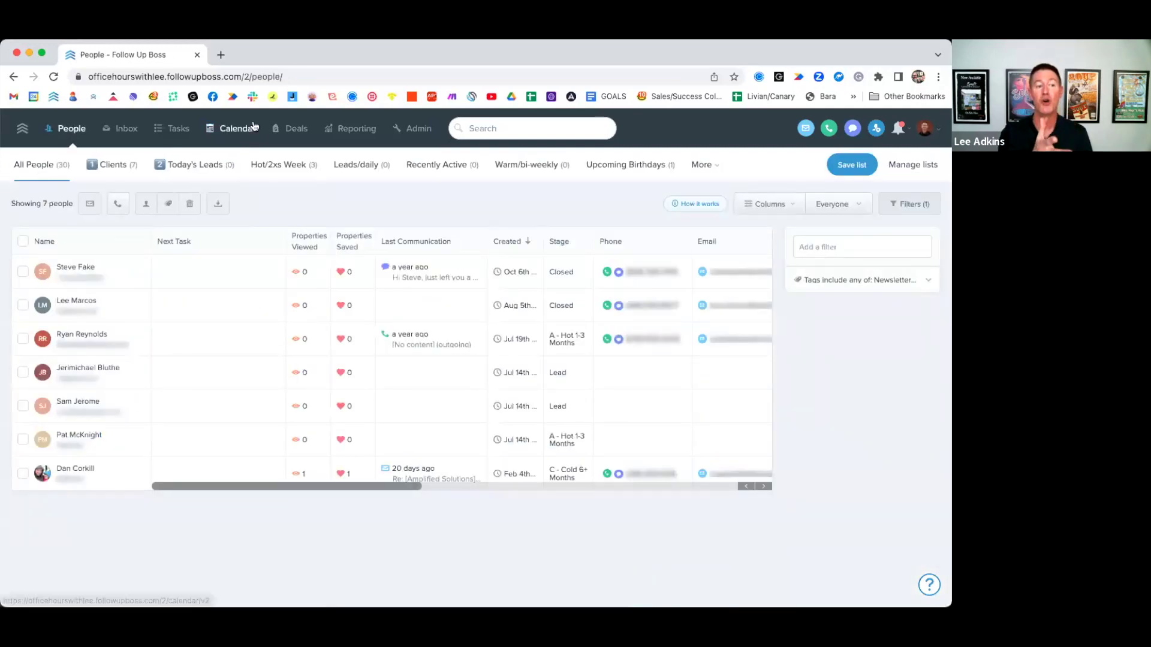
Return to the calendar, look through its day and week views, and switch it to the month view
left_click(239, 128)
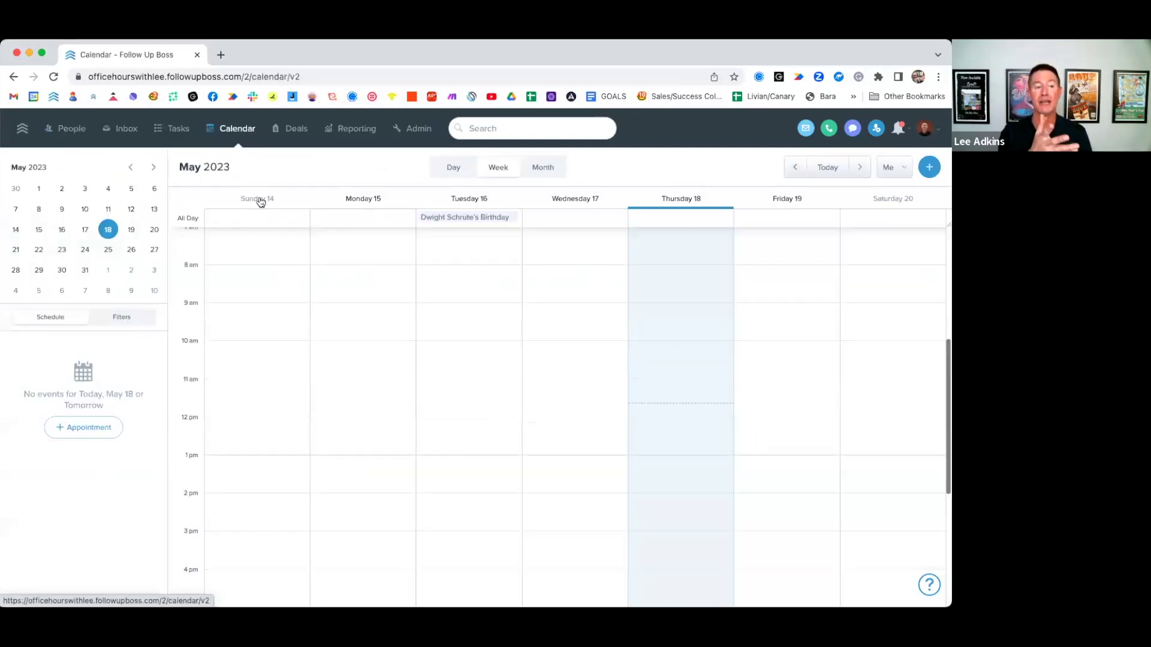
left_click(451, 167)
left_click(501, 175)
left_click(534, 168)
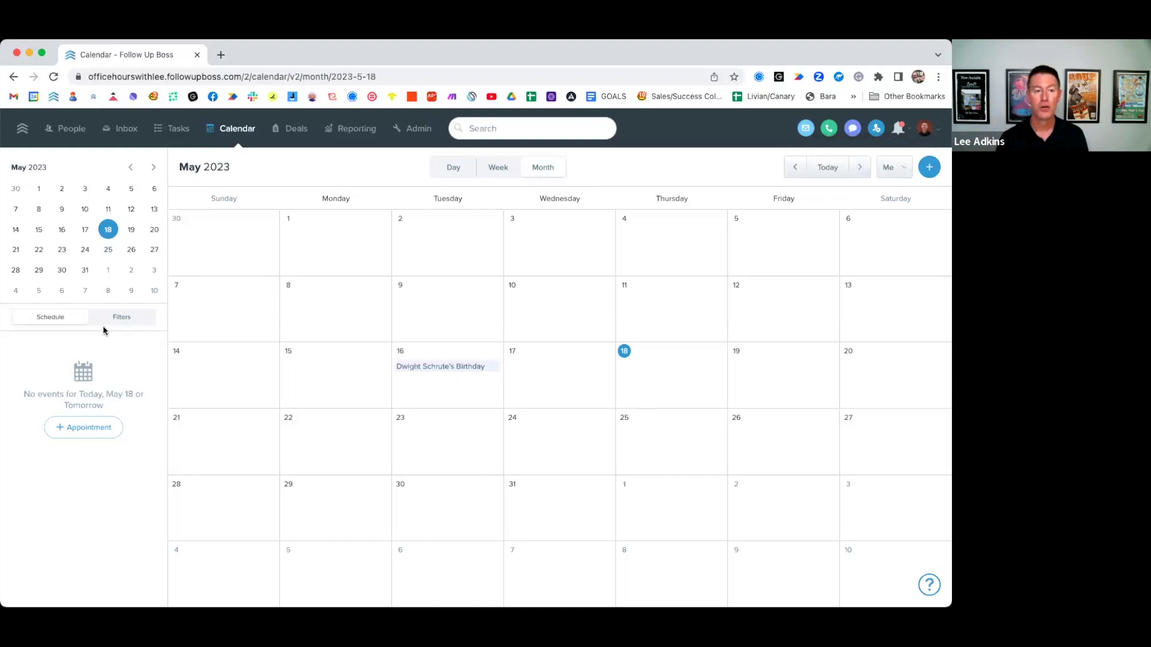
Show appointments, tasks and deal closings on the calendar through its event type filters
left_click(121, 317)
left_click(151, 367)
left_click(151, 393)
left_click(150, 418)
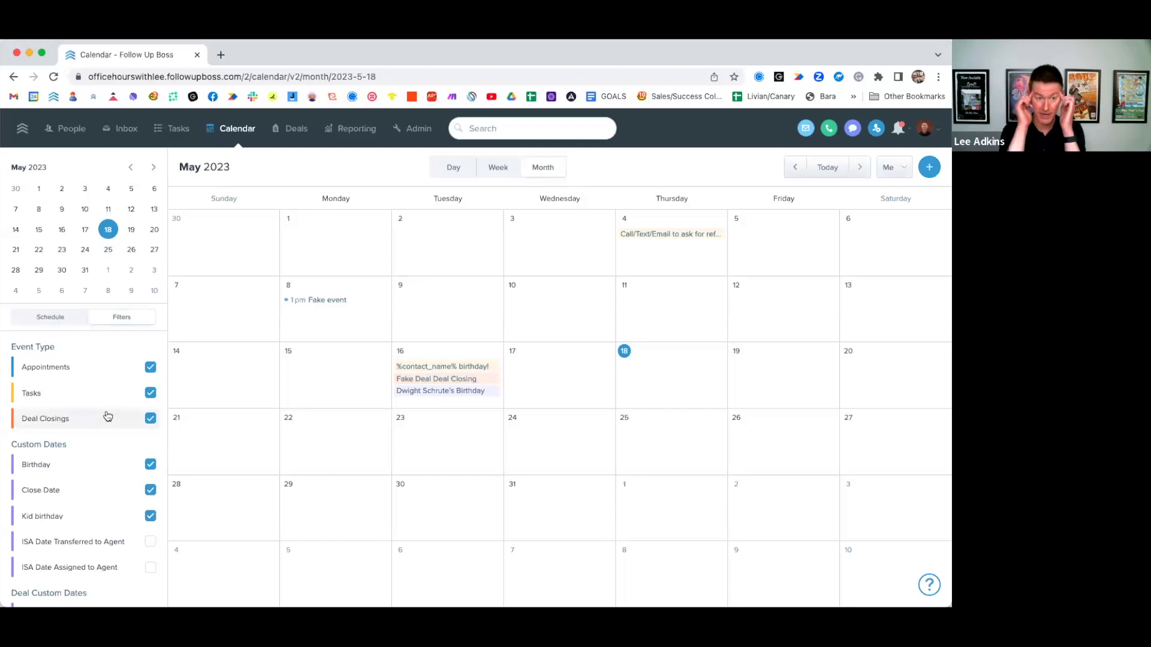
Check the details of the May 4 referral task, close them, and view the calendar for April 2023
left_click(647, 235)
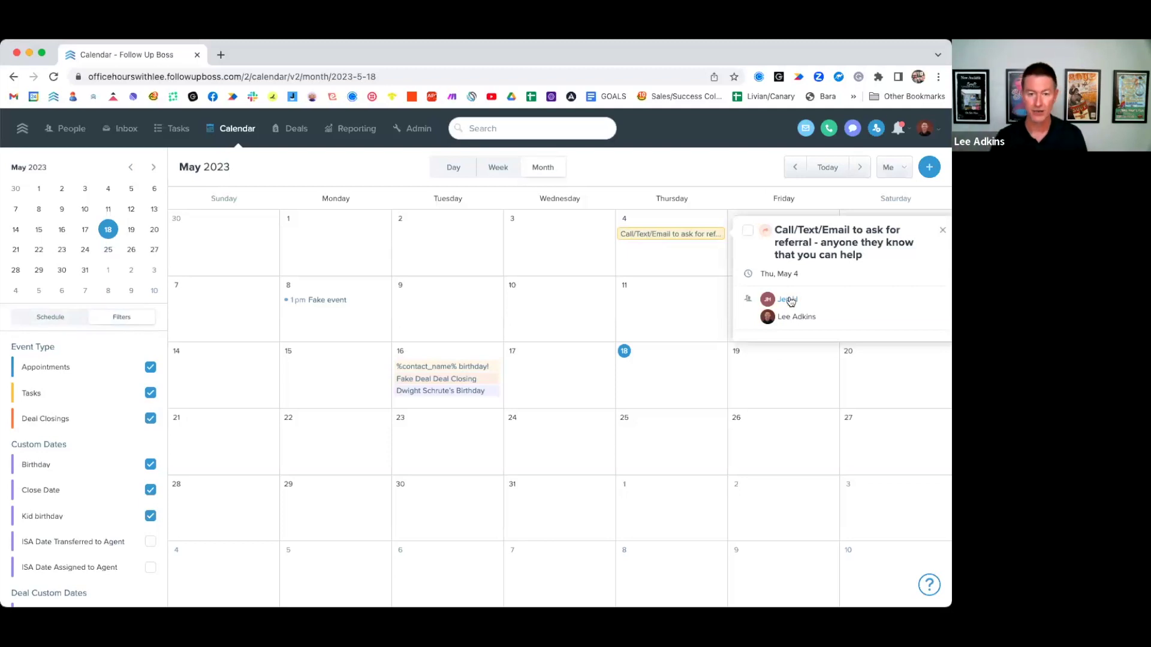
left_click(584, 247)
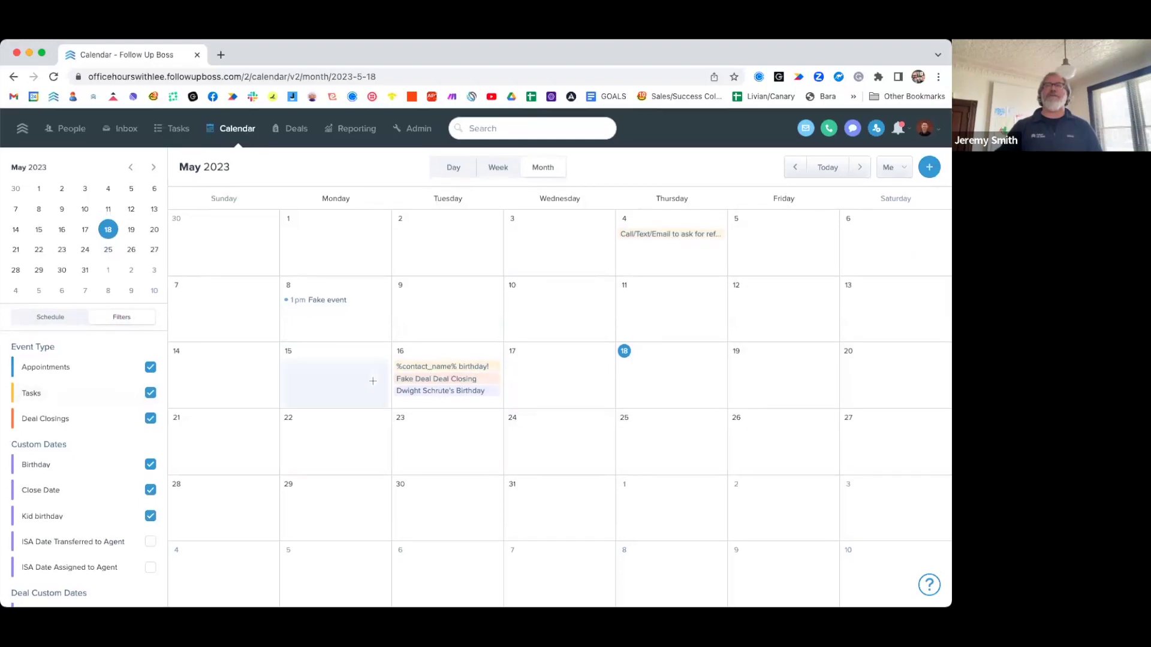
left_click(795, 168)
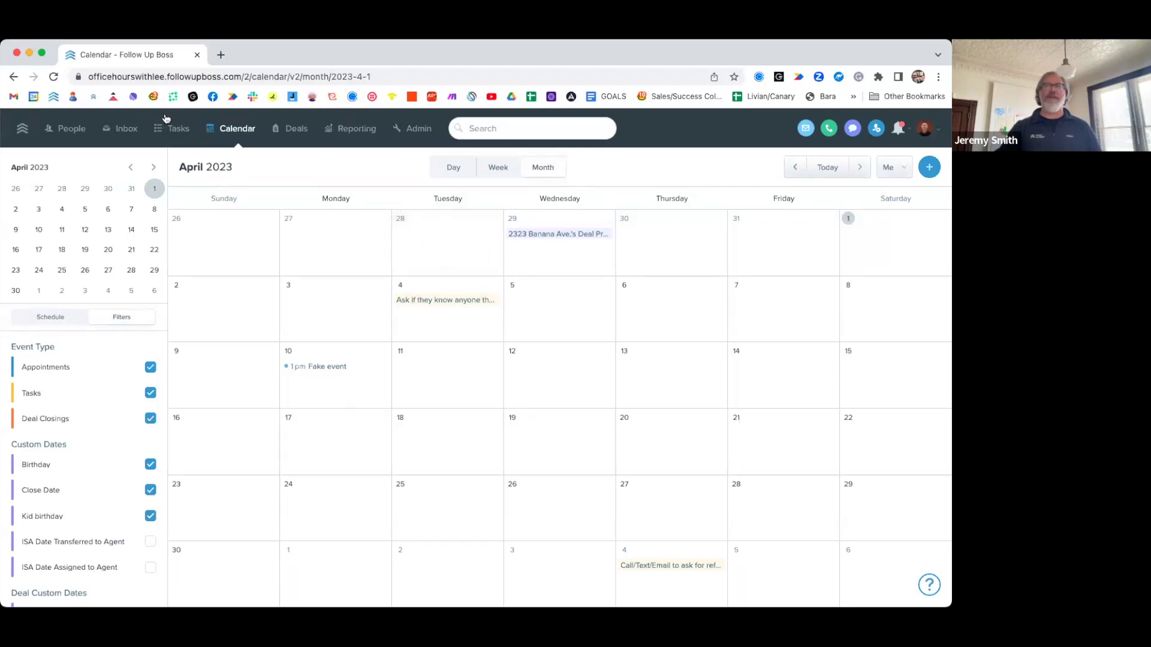
Check the overdue tasks, and return to the calendar to view its list of teams and team members
left_click(178, 130)
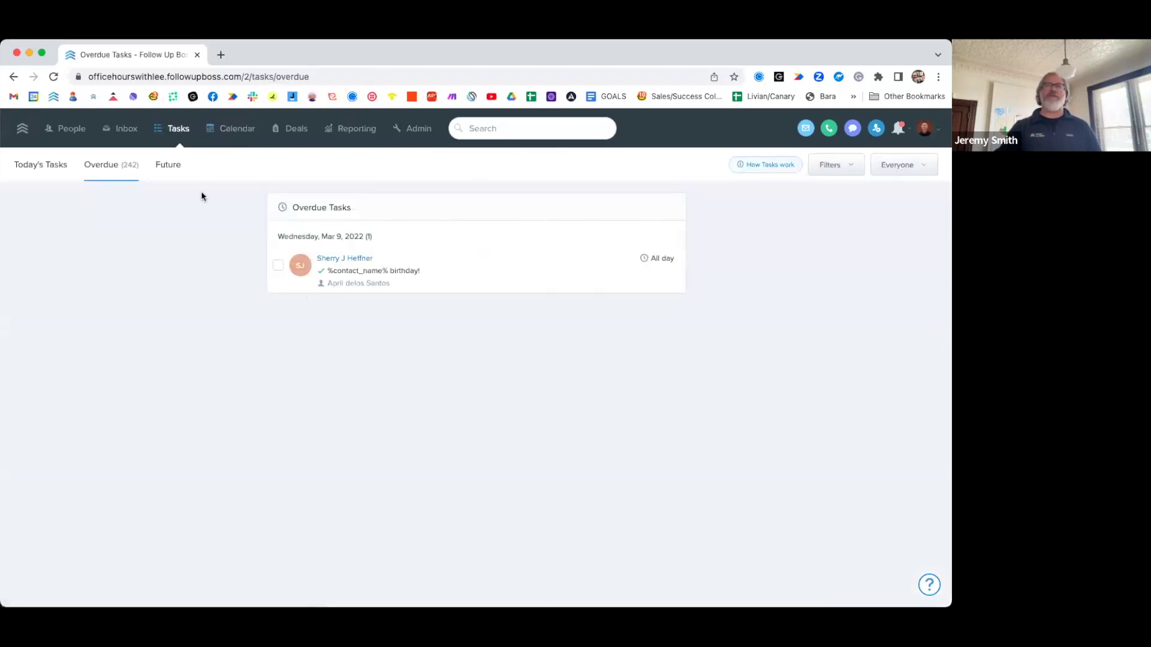
left_click(217, 141)
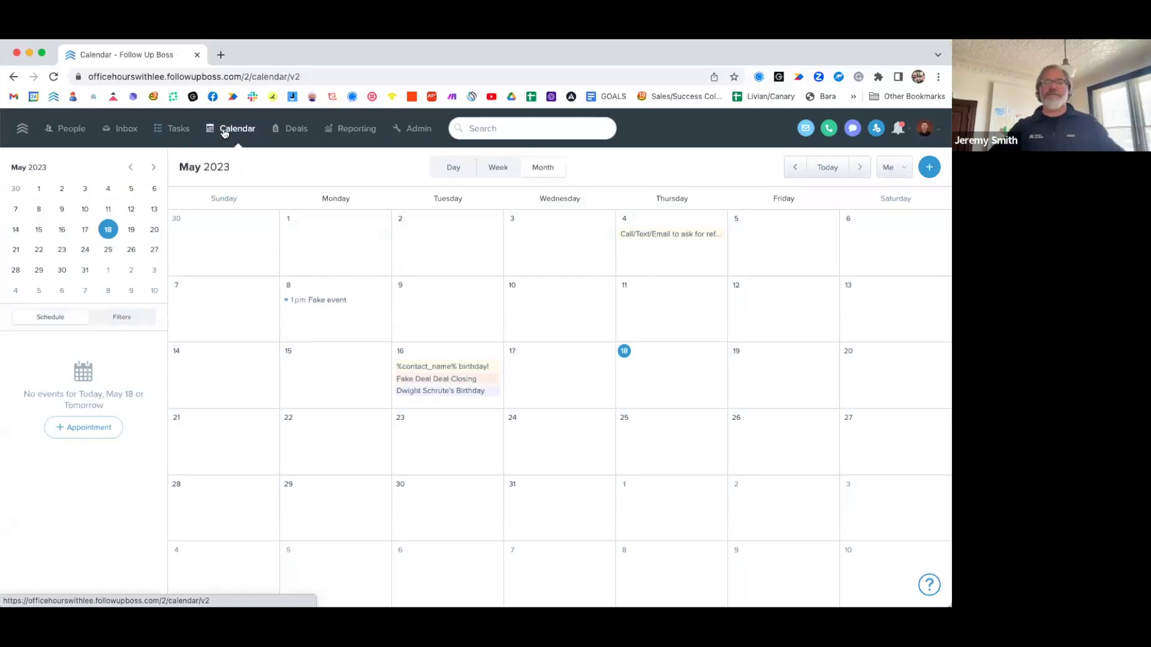
left_click(890, 172)
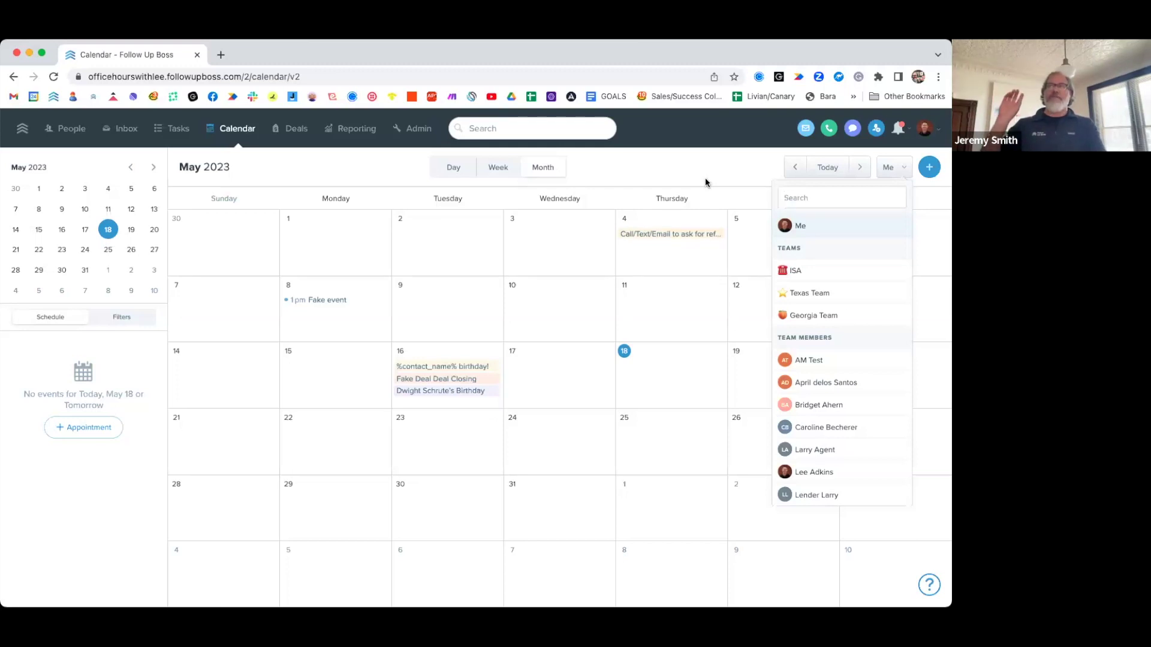
Open the default officehourswithlee team in the admin area and review its members and roles
left_click(418, 129)
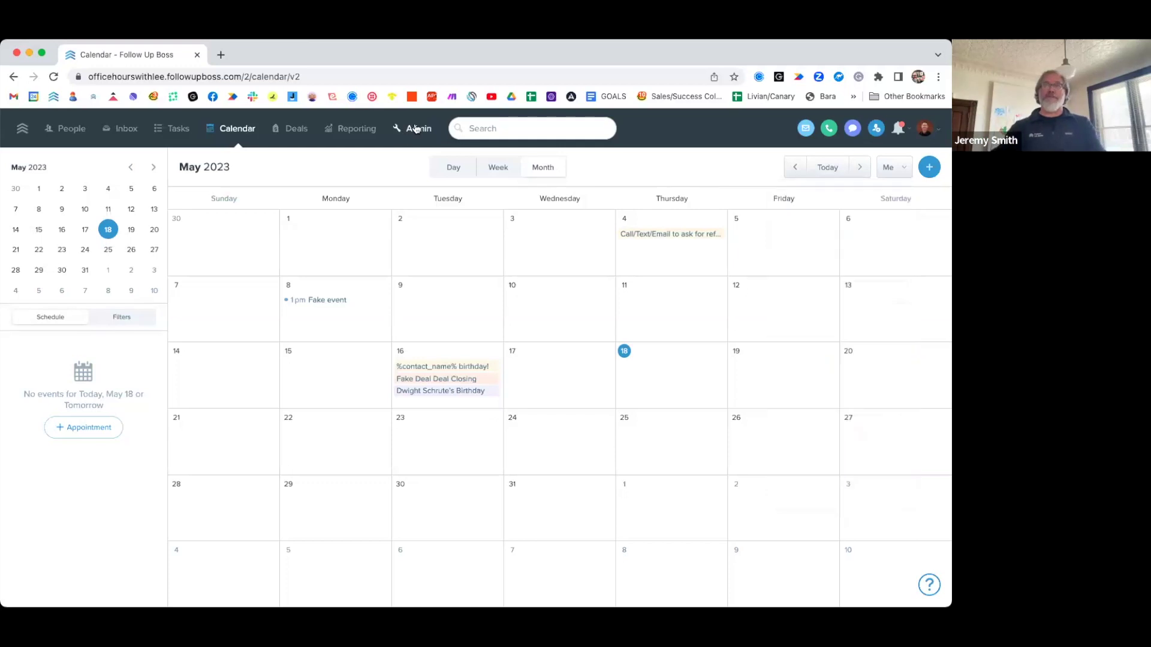
left_click(182, 174)
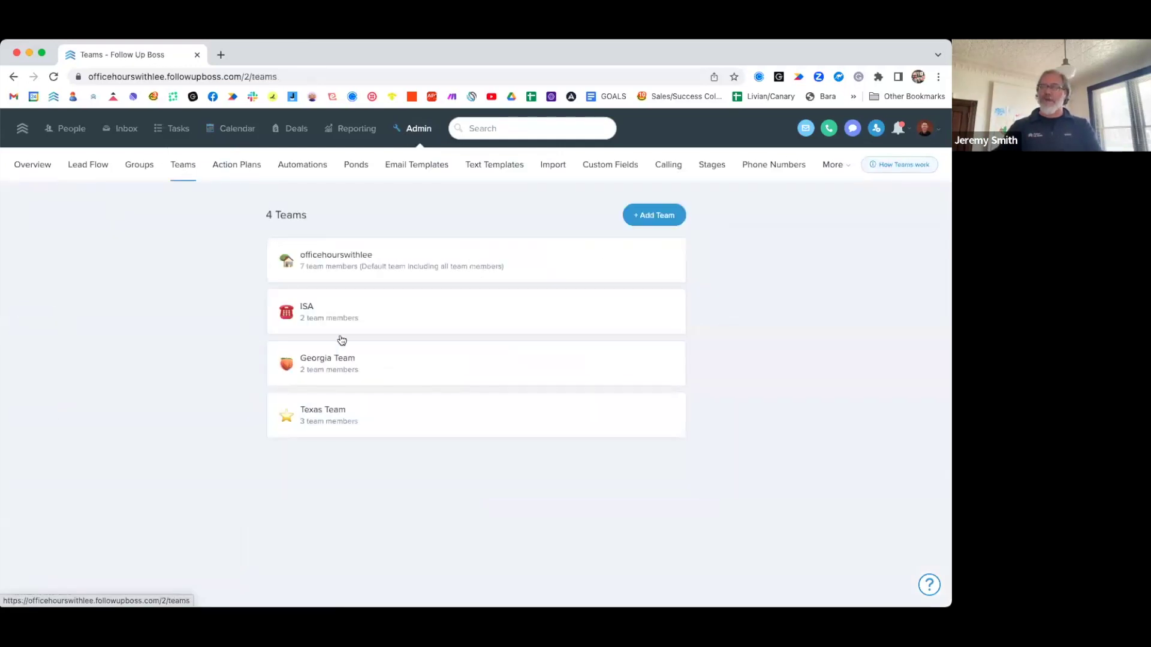
left_click(343, 243)
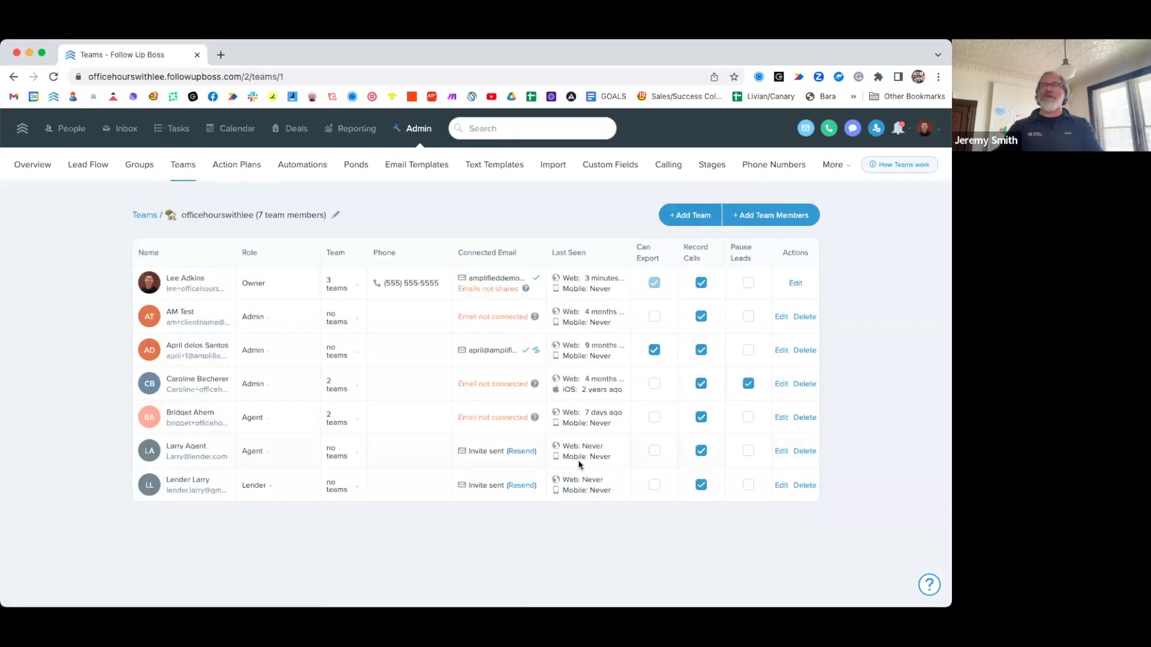
Go back to the calendar, review whose schedules can be displayed, and close the list
left_click(231, 128)
left_click(901, 178)
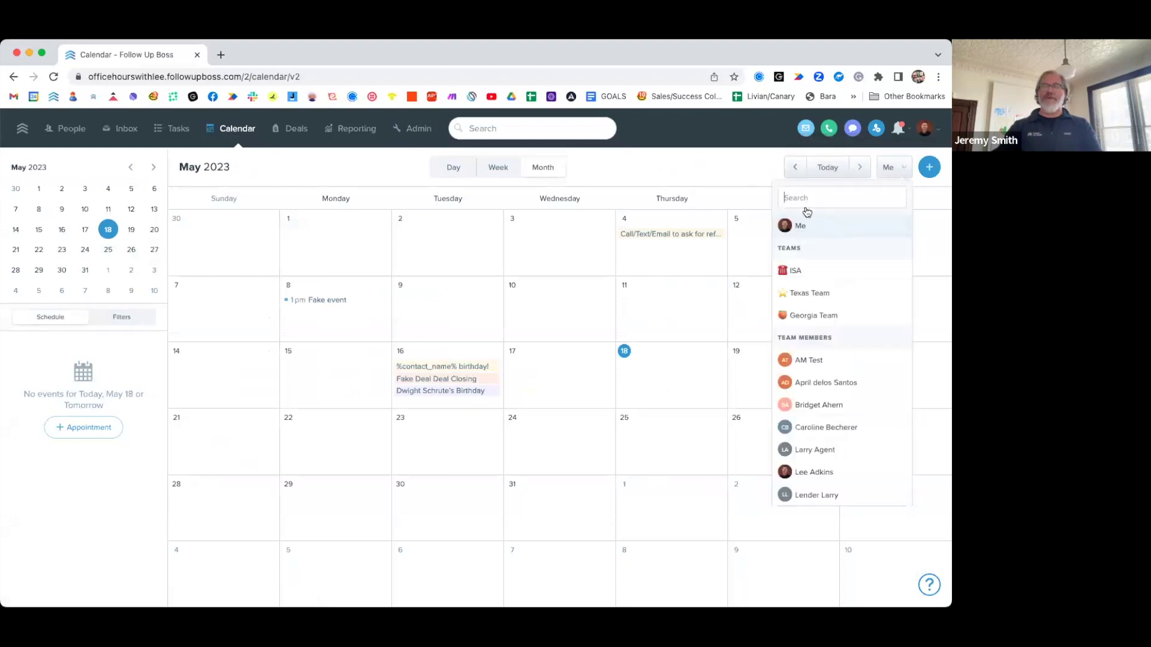
left_click(688, 170)
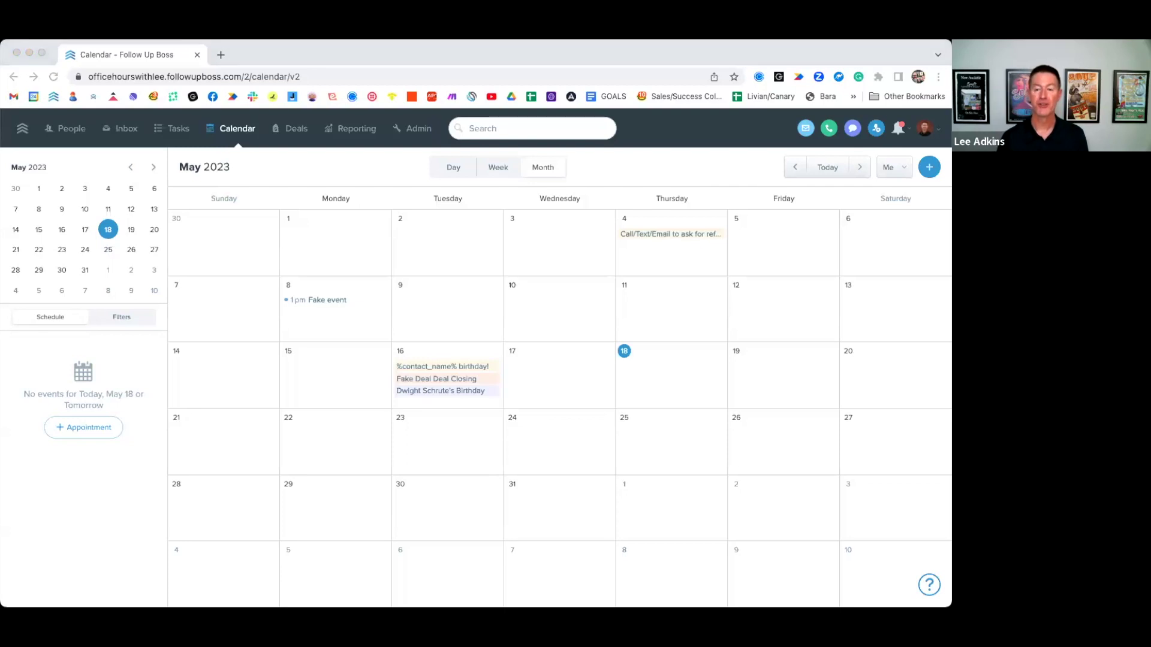
Look over the Teams page and the Custom Fields page in the admin area
left_click(415, 129)
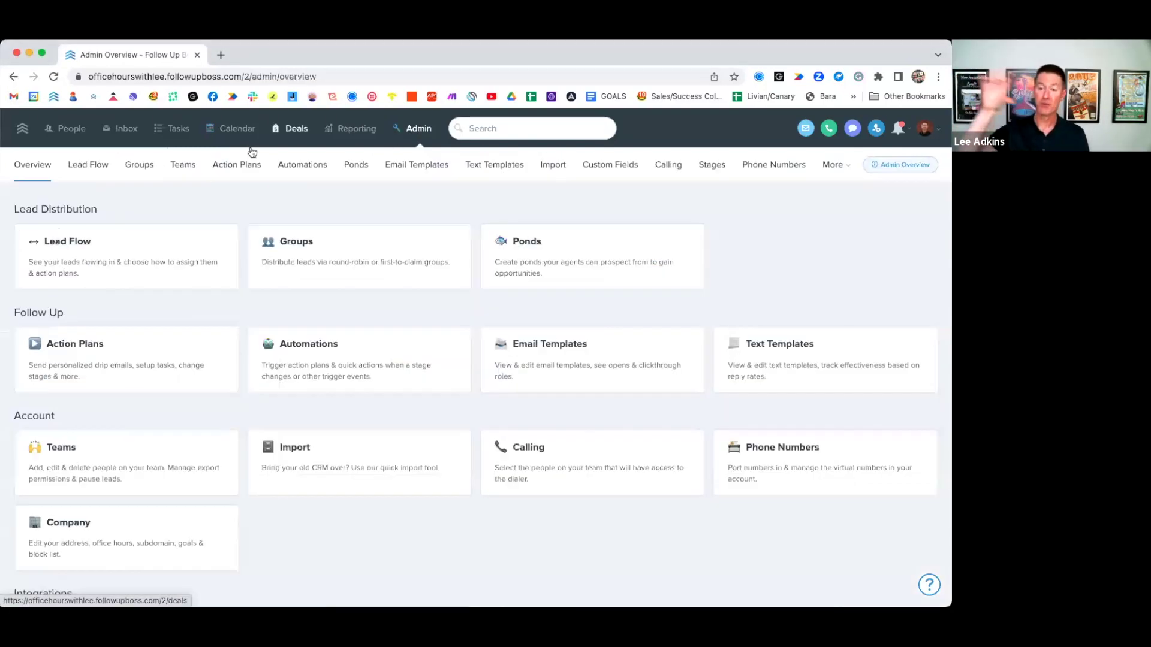
left_click(183, 170)
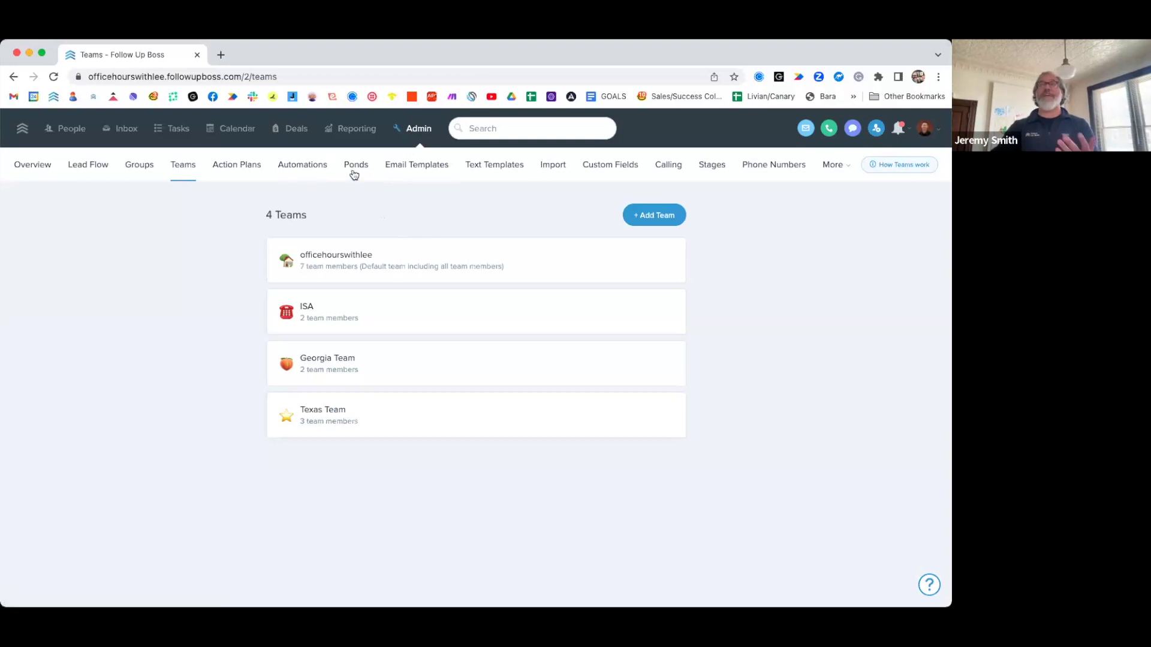
left_click(413, 128)
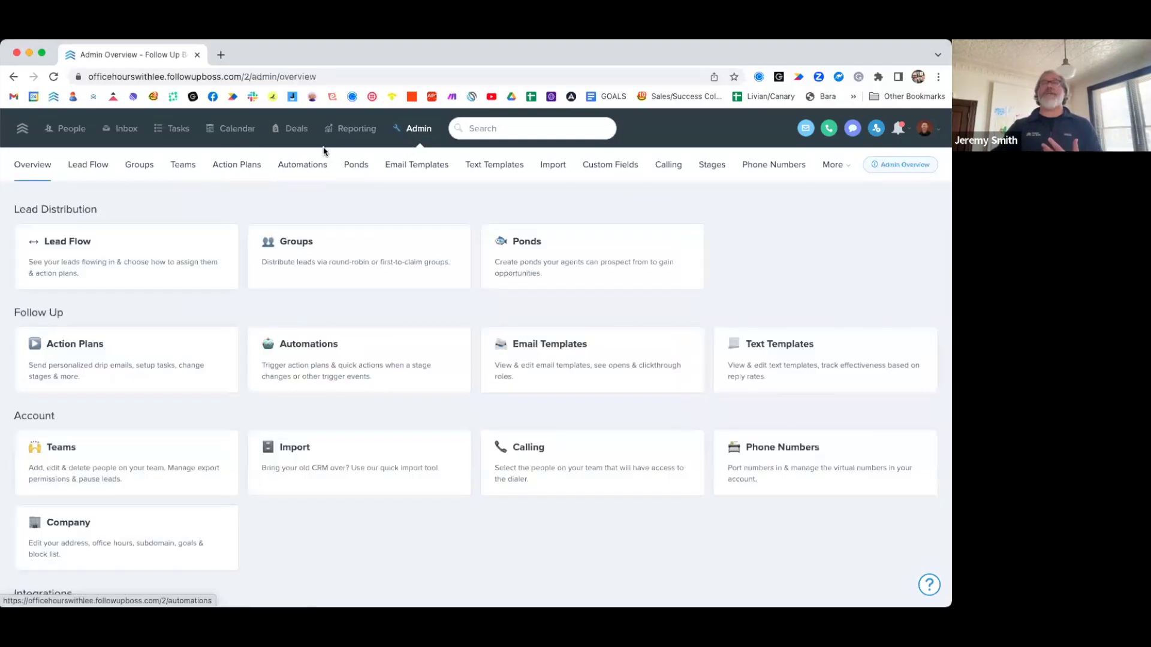
left_click(611, 166)
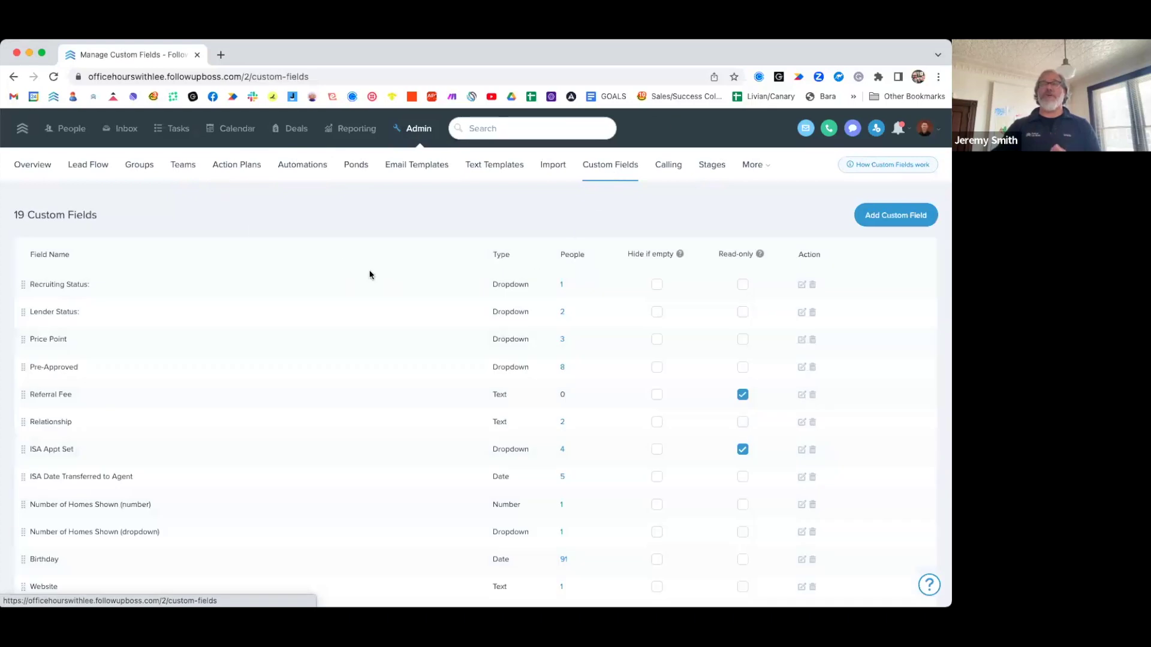
Start a new automation with a Calendar Date trigger and review the deal dates and custom date fields it can use
left_click(303, 164)
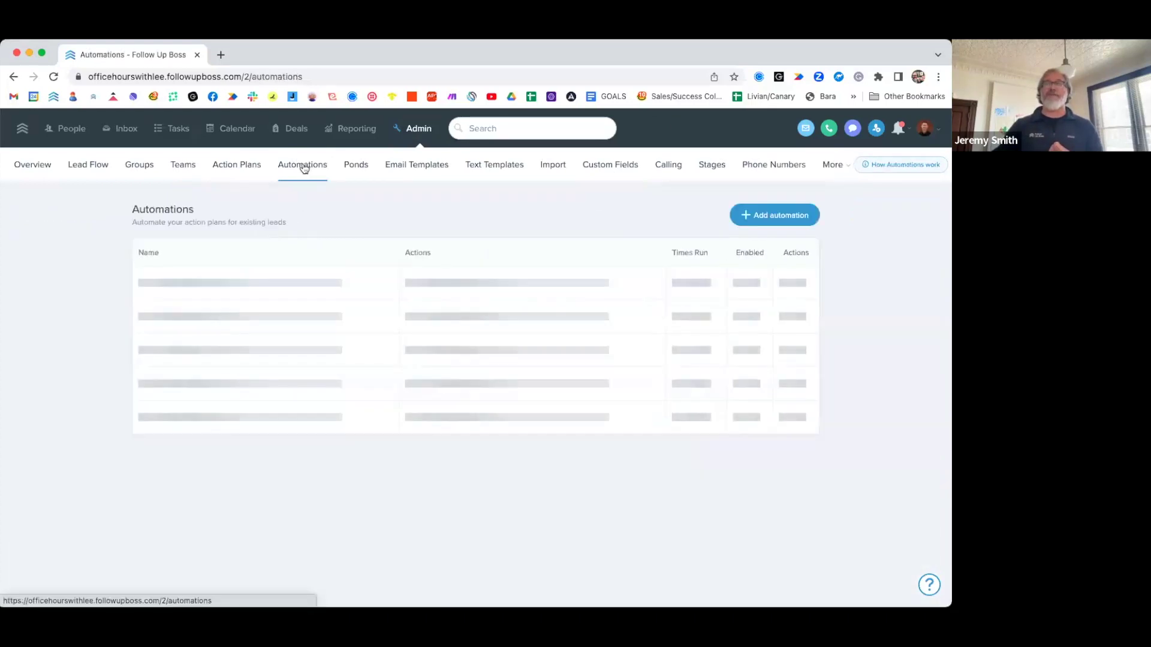
left_click(774, 215)
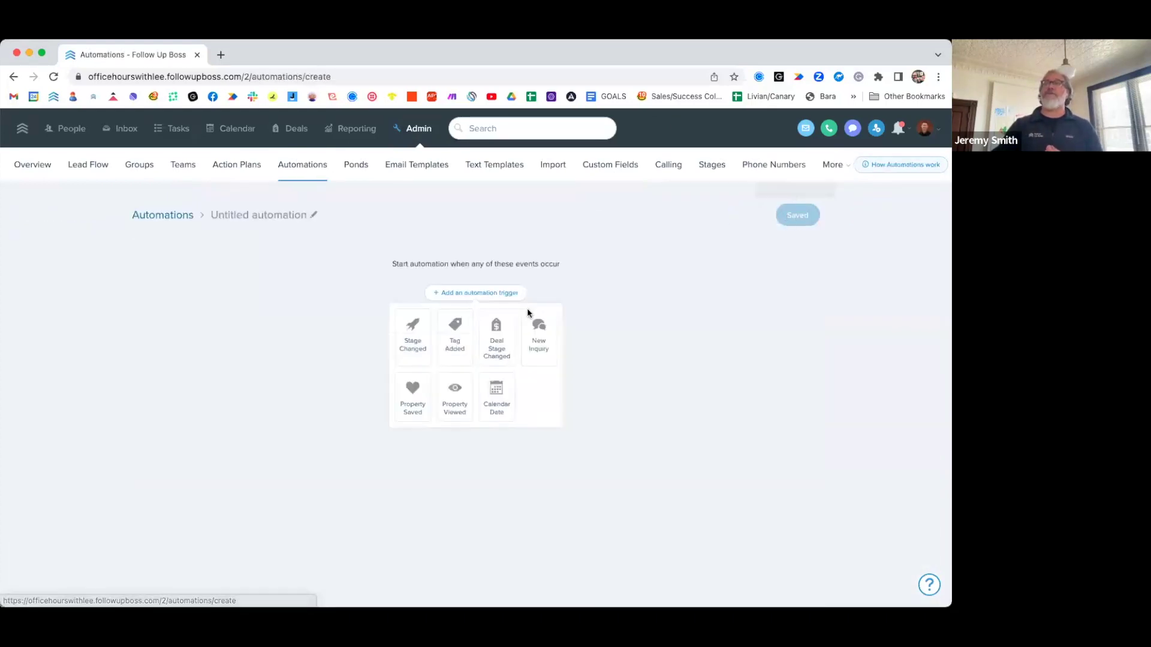
left_click(501, 400)
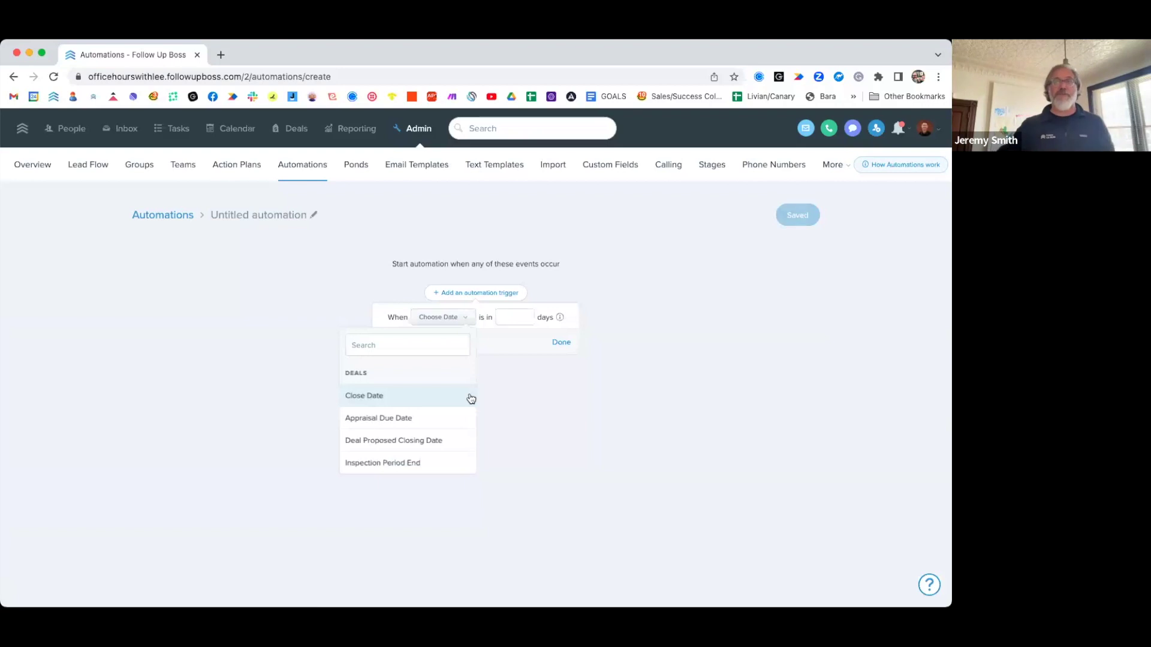
scroll(461, 398, "down", 1)
scroll(359, 389, "up", 1)
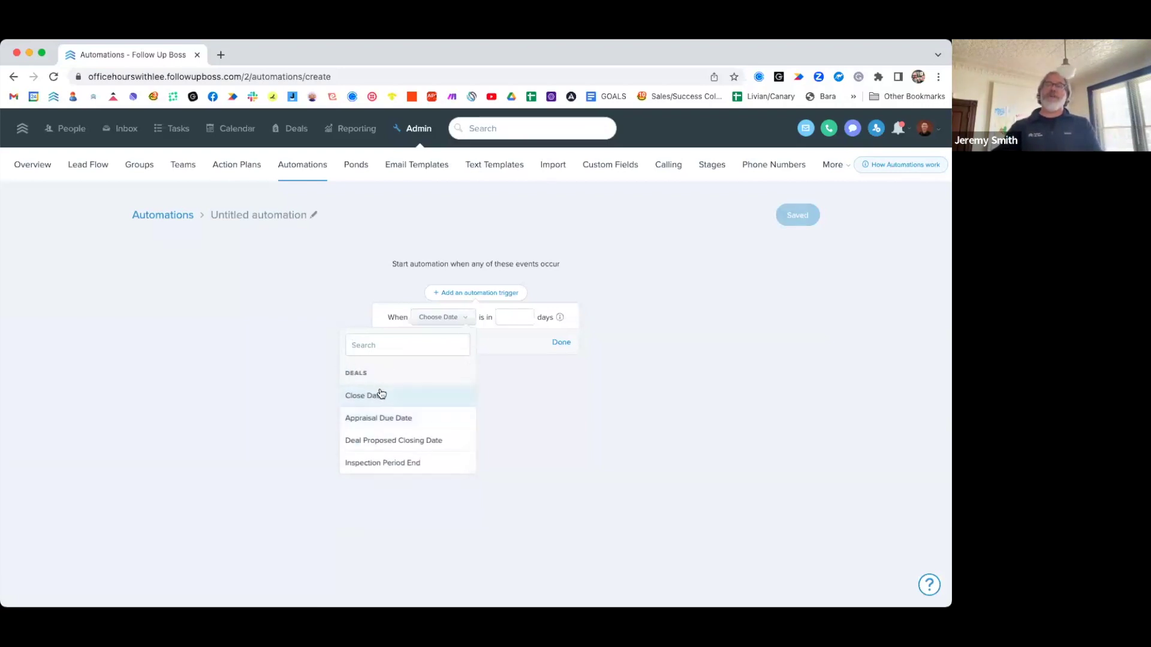
scroll(378, 393, "down", 5)
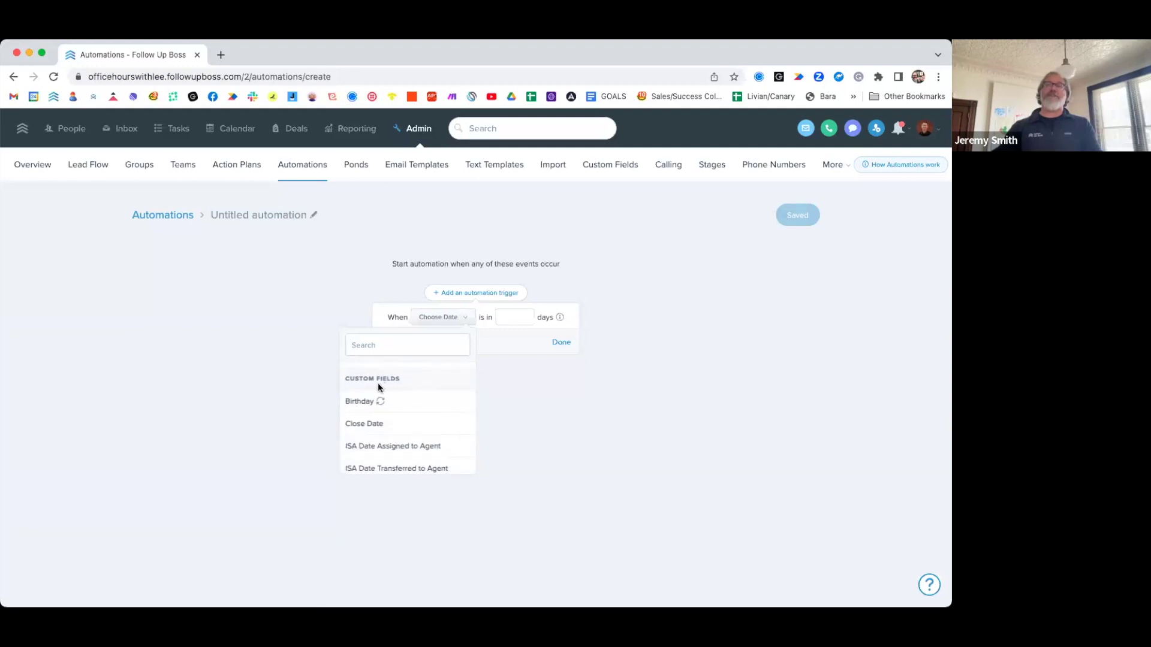
scroll(384, 396, "down", 1)
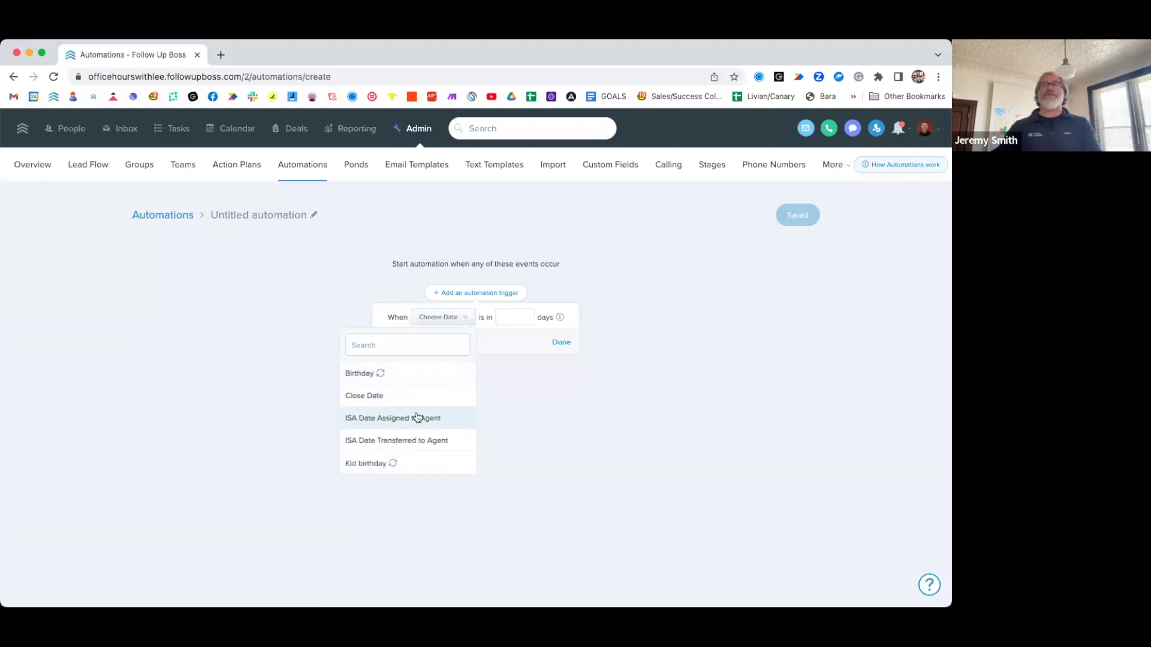
Set the date trigger to run when the Close Date custom field is in 7 days
left_click(400, 397)
left_click(521, 321)
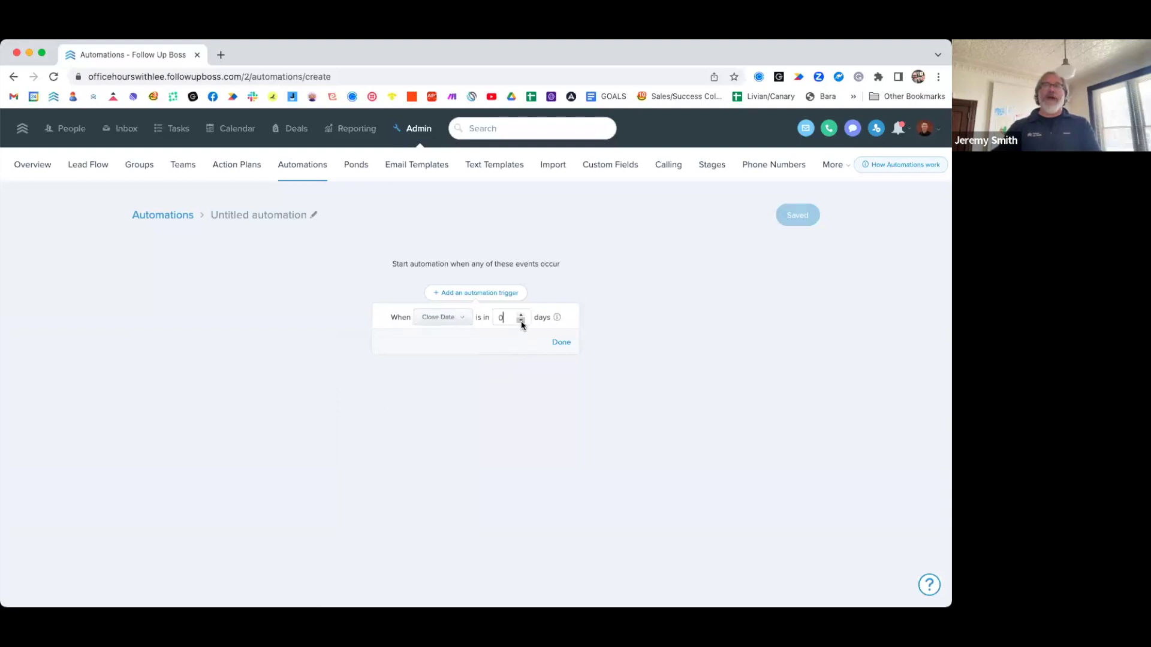
left_click(521, 321)
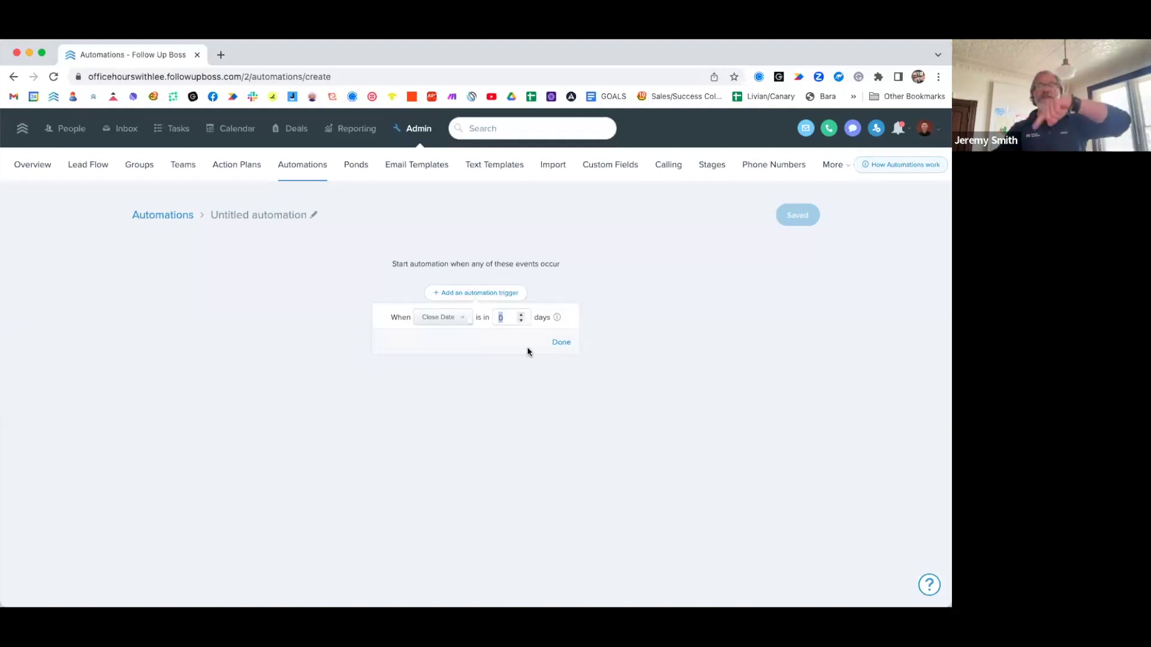
type("3")
left_click(520, 315)
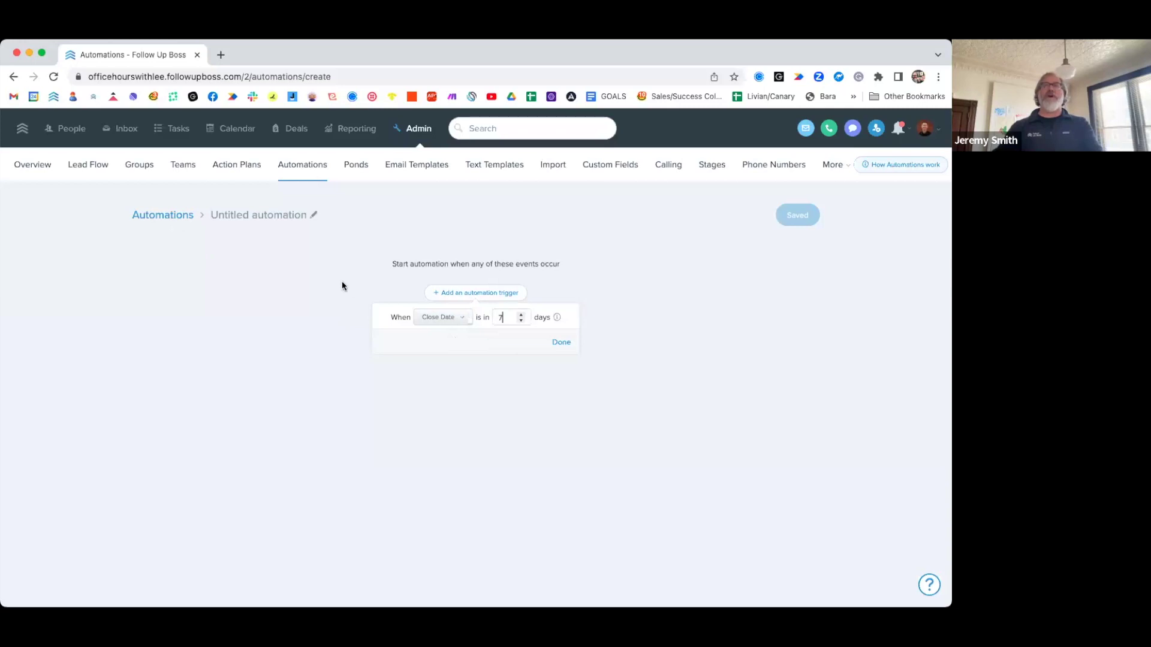
Use Property Viewed as the trigger instead, with a condition that the demo dropdown custom field is not empty
left_click(475, 292)
left_click(457, 393)
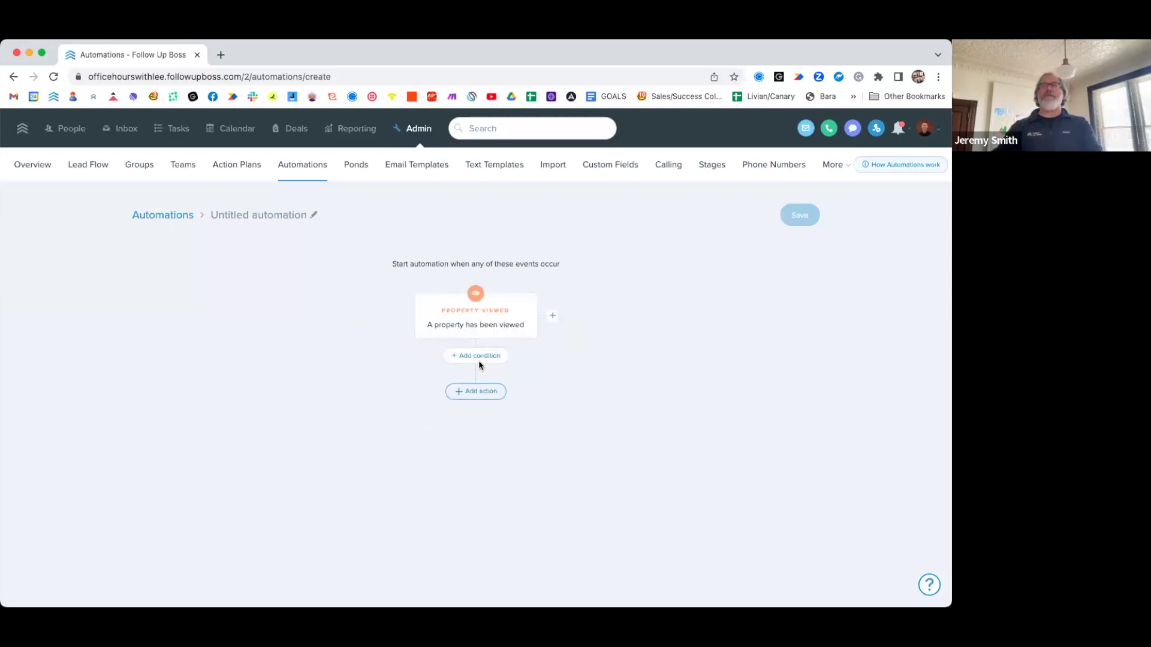
left_click(474, 359)
scroll(469, 450, "down", 2)
scroll(468, 450, "down", 10)
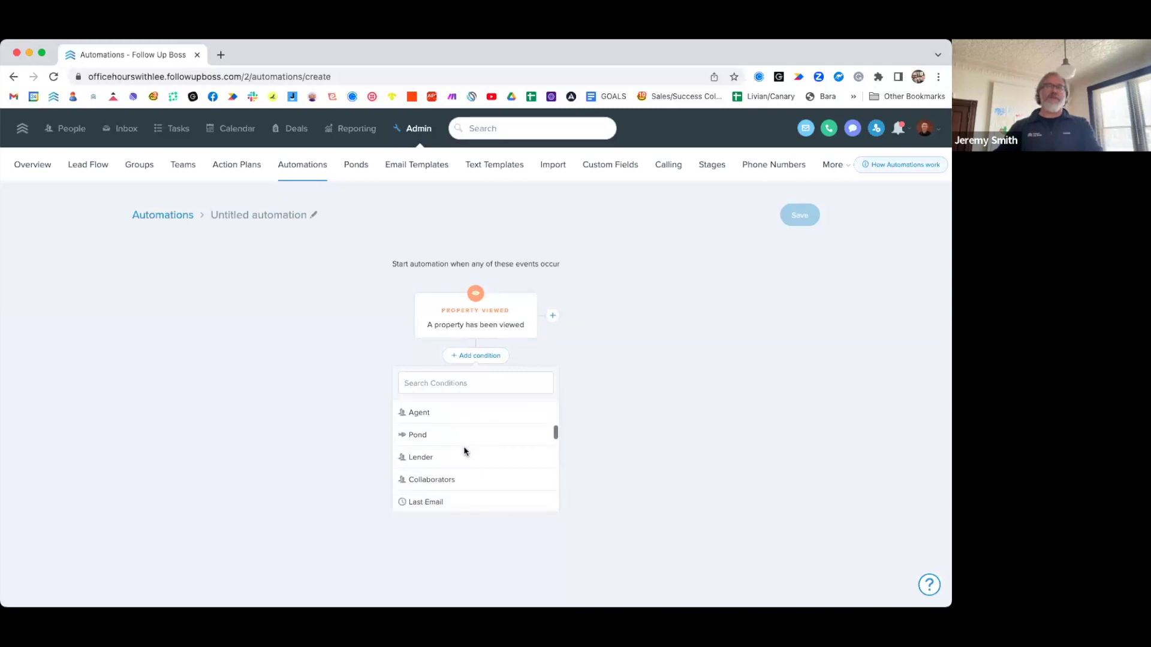
scroll(462, 453, "down", 10)
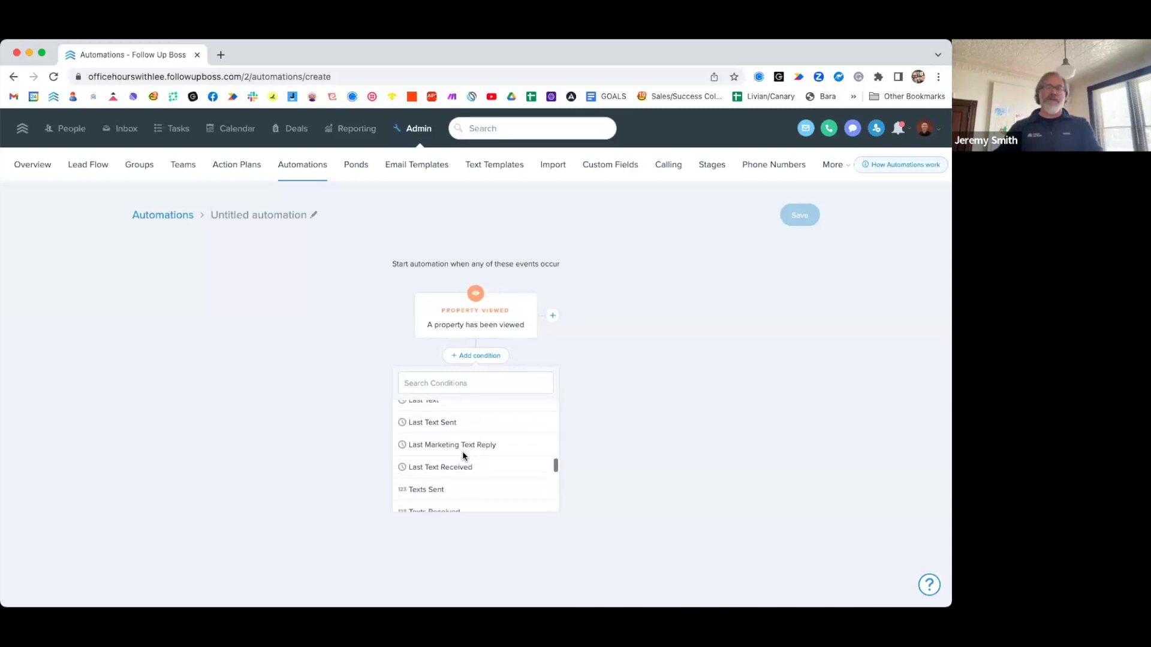
scroll(462, 453, "down", 8)
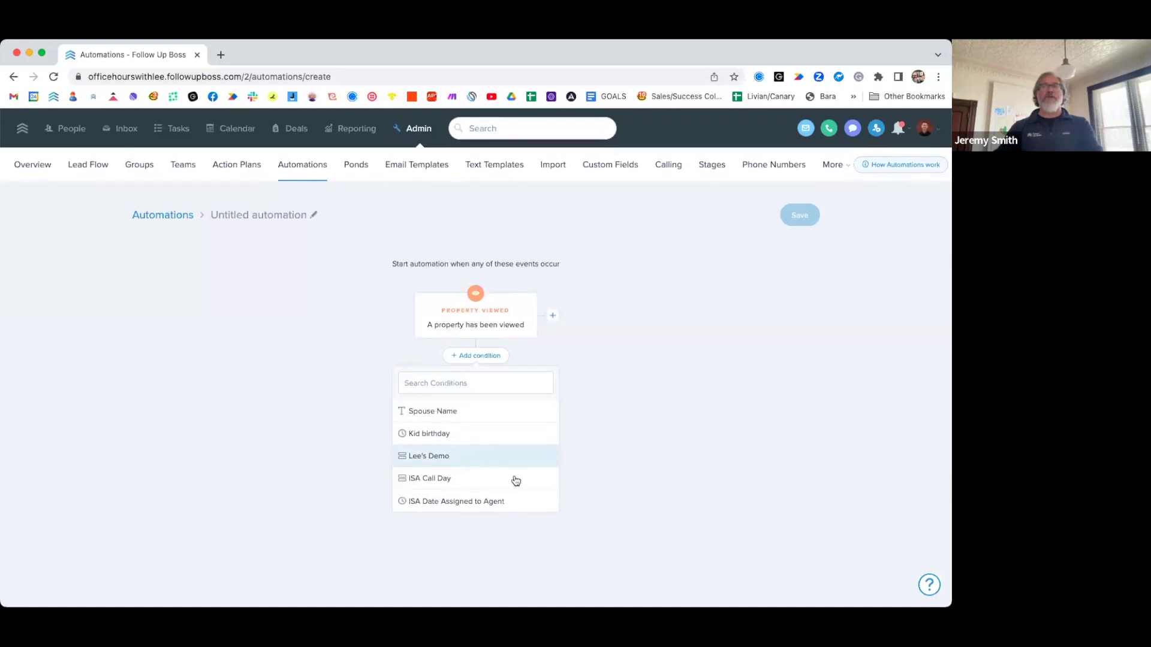
left_click(472, 459)
left_click(420, 427)
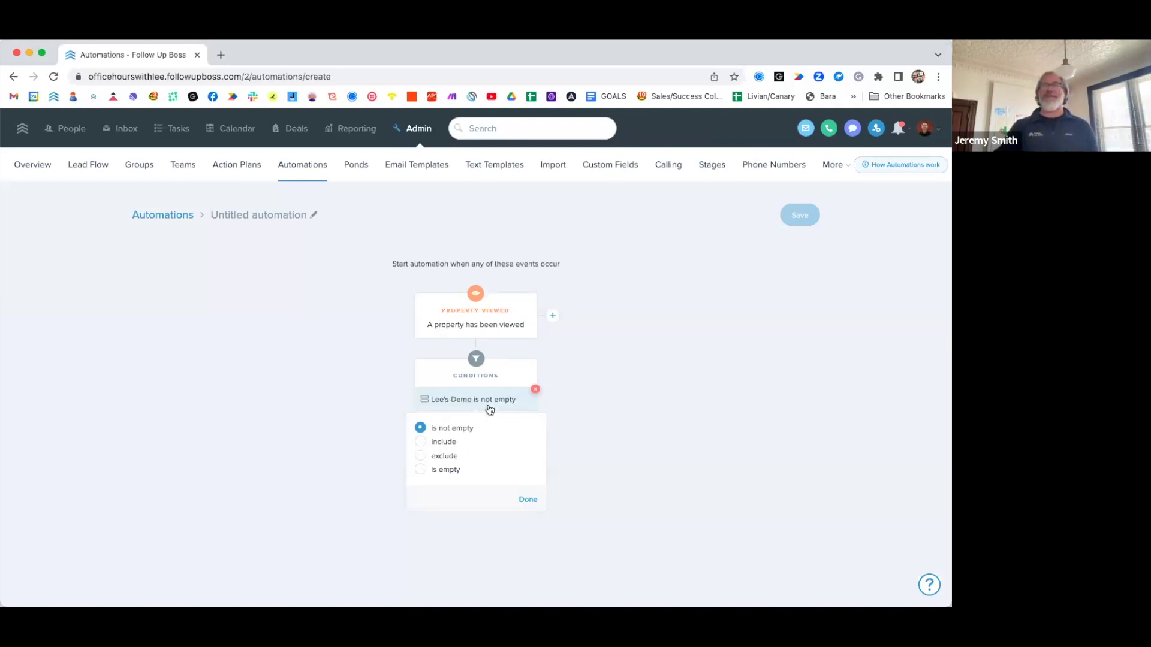
Leave the automation unsaved and return to the people list with its filters shown
left_click(64, 130)
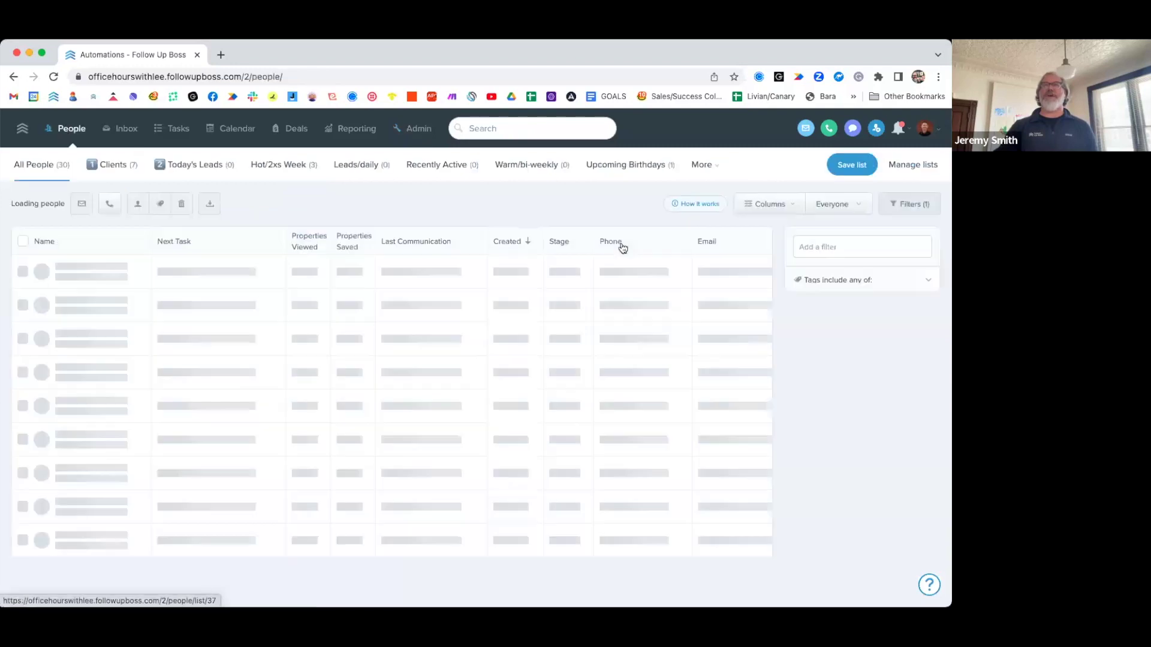
left_click(896, 204)
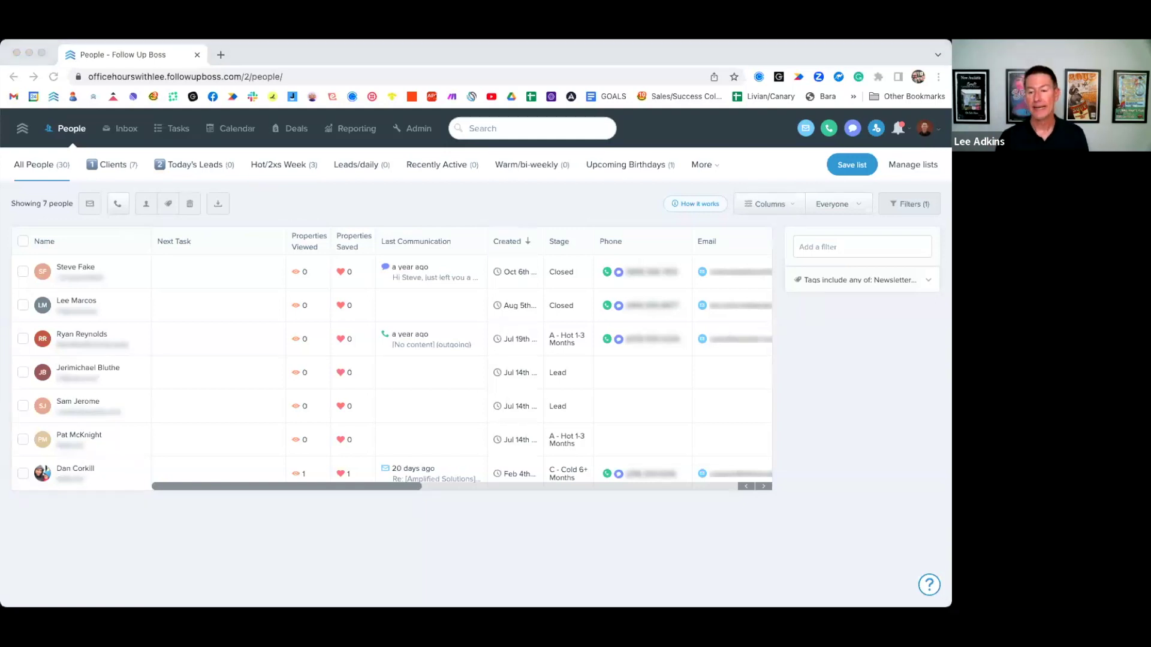
left_click(381, 195)
Open Automations in the admin area and look over the existing automations and their actions
left_click(414, 128)
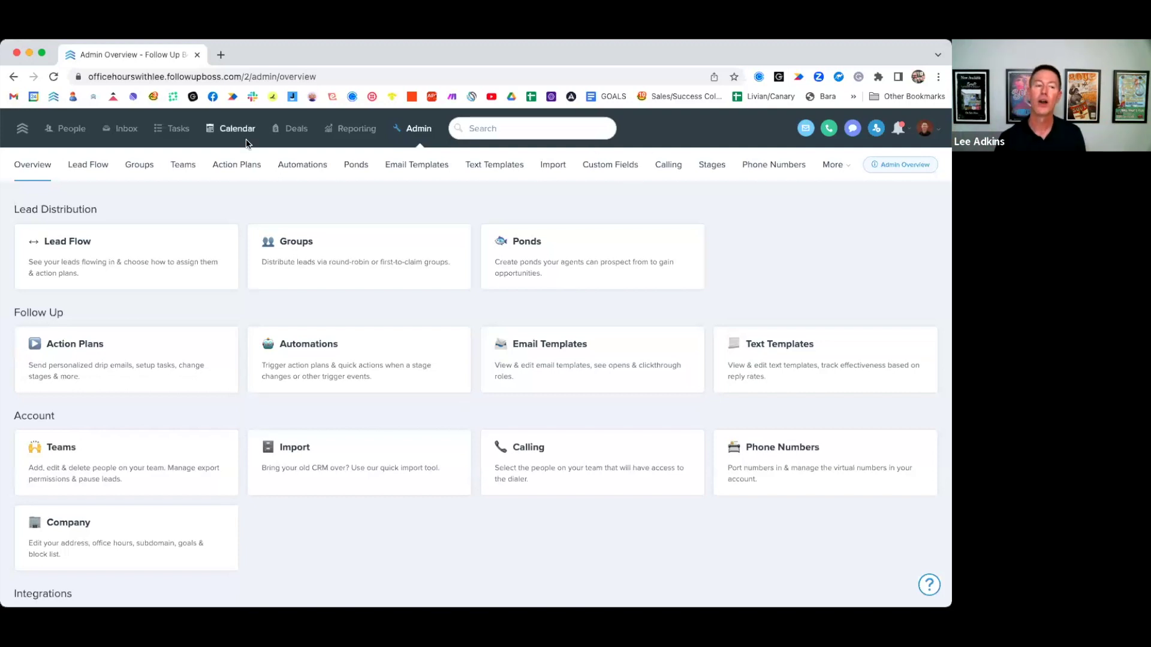
left_click(299, 167)
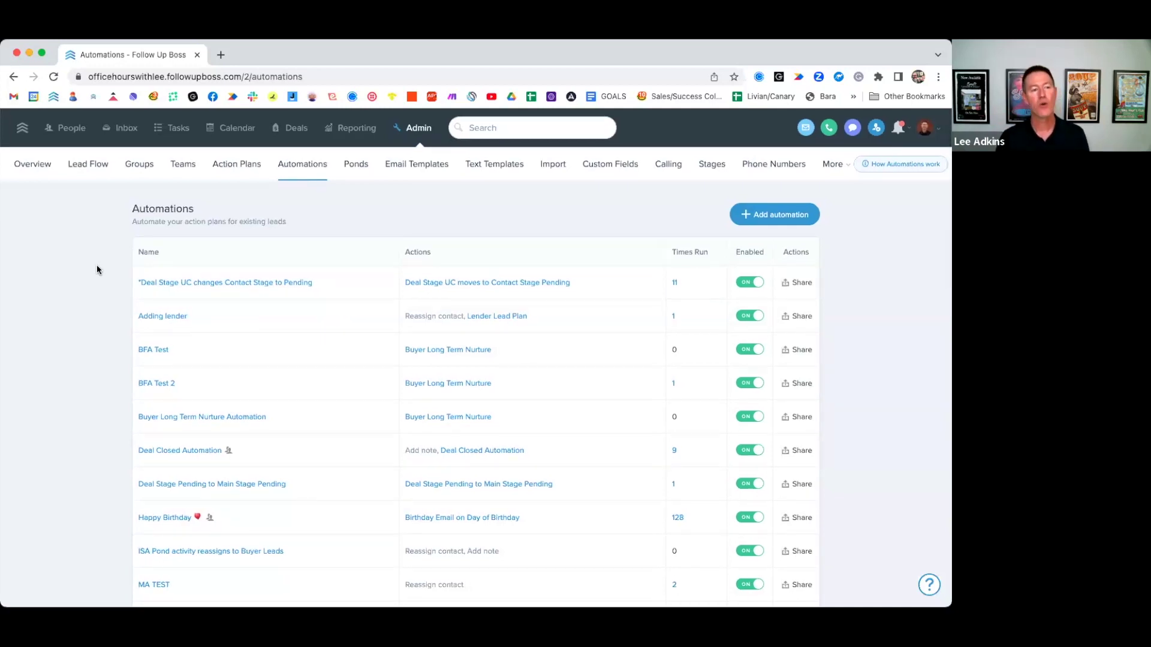
scroll(97, 270, "down", 5)
scroll(97, 270, "up", 5)
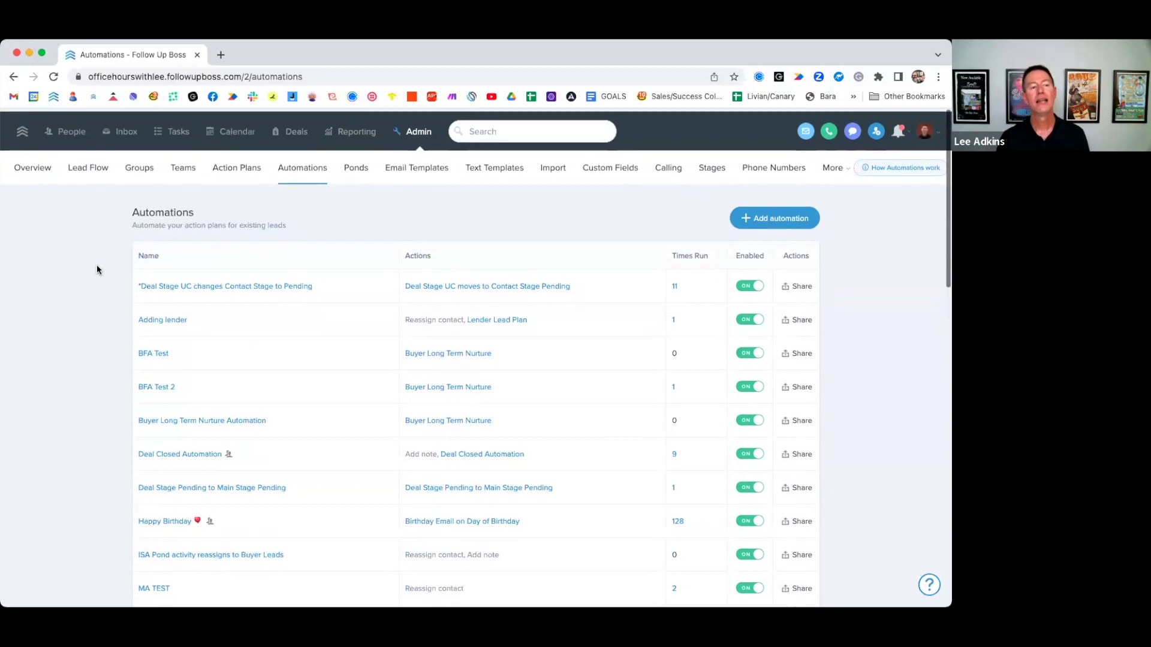
scroll(99, 267, "down", 5)
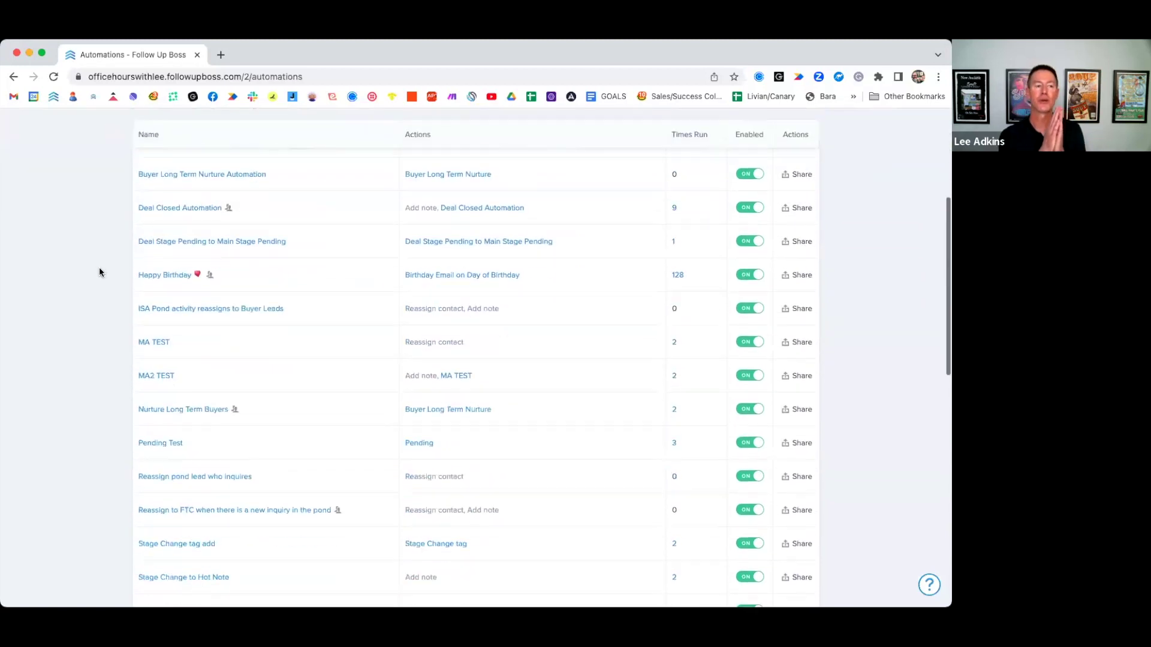
scroll(99, 267, "up", 5)
Open the test contact's profile through search and review its stage, tags and custom fields
left_click(555, 136)
left_click(513, 154)
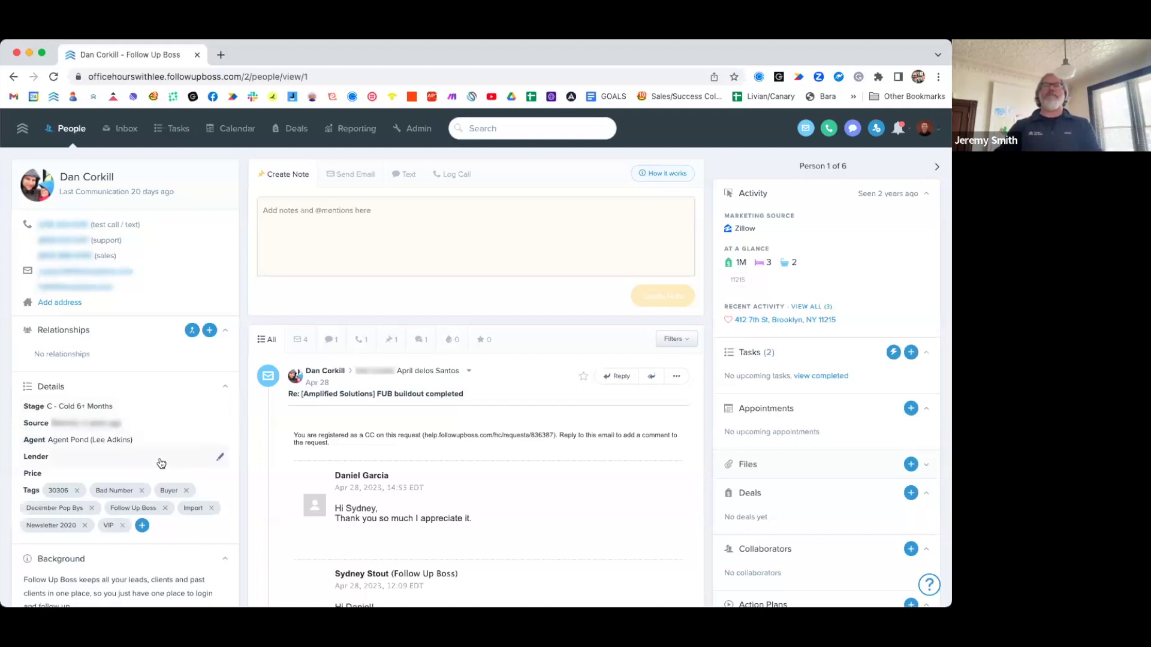
scroll(143, 393, "down", 8)
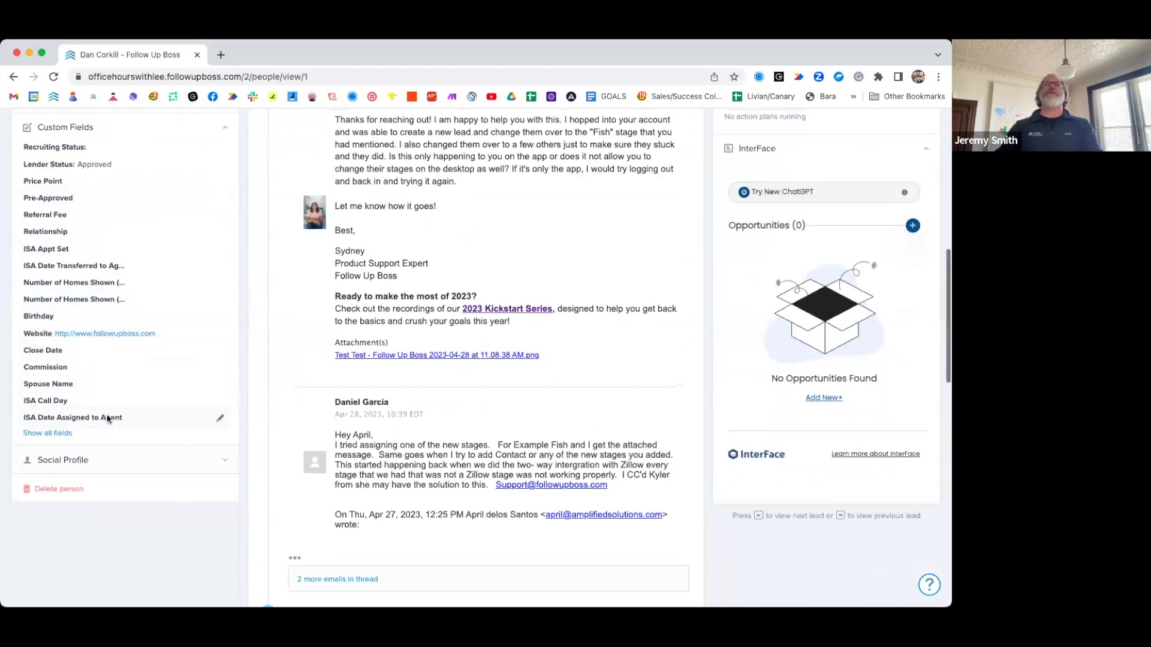
scroll(111, 412, "up", 3)
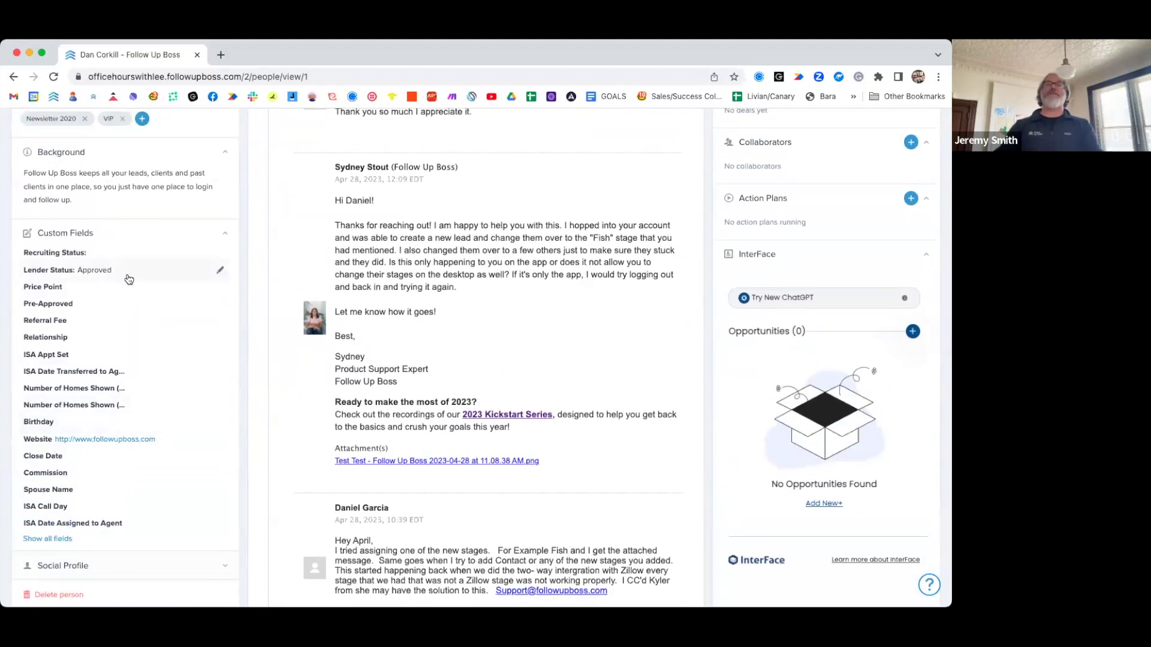
scroll(125, 278, "up", 7)
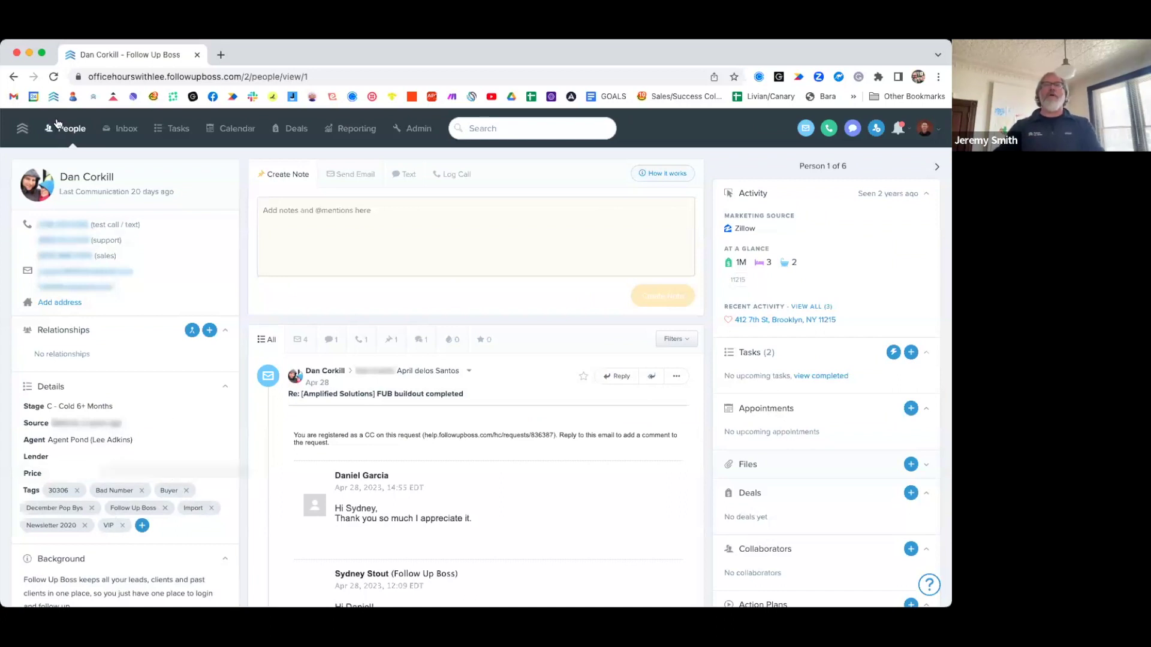
In the people list, replace the Newsletter tag filter with a Tags filter that includes Buyer
left_click(51, 525)
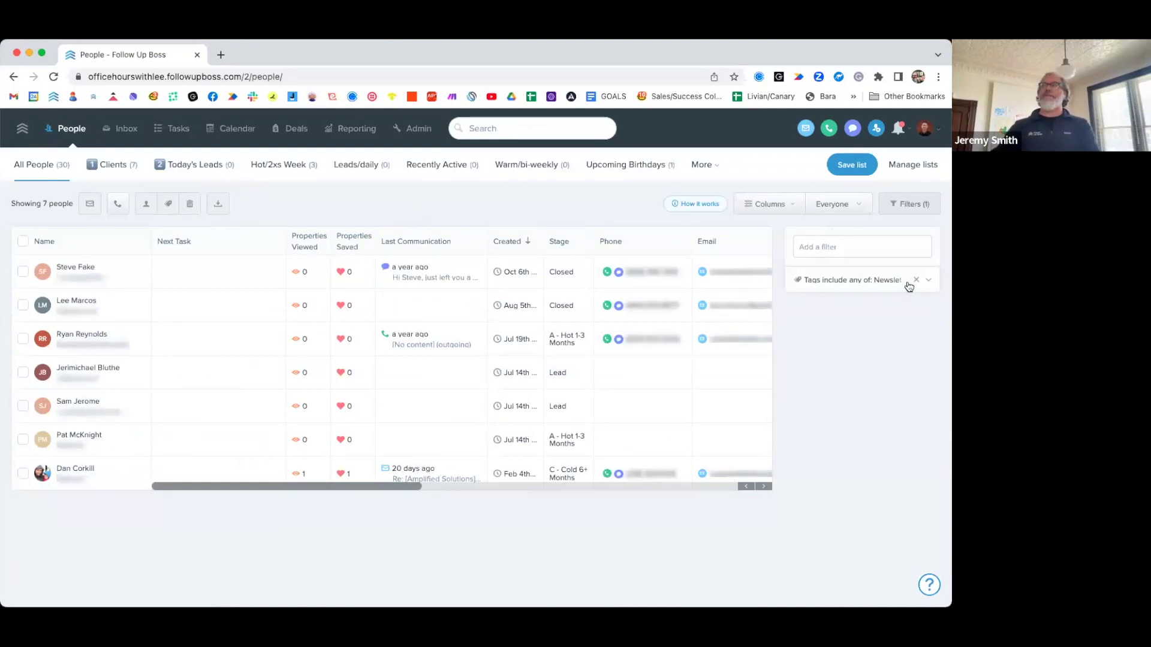
left_click(914, 282)
scroll(863, 274, "down", 2)
left_click(862, 140)
type("tag")
left_click(839, 187)
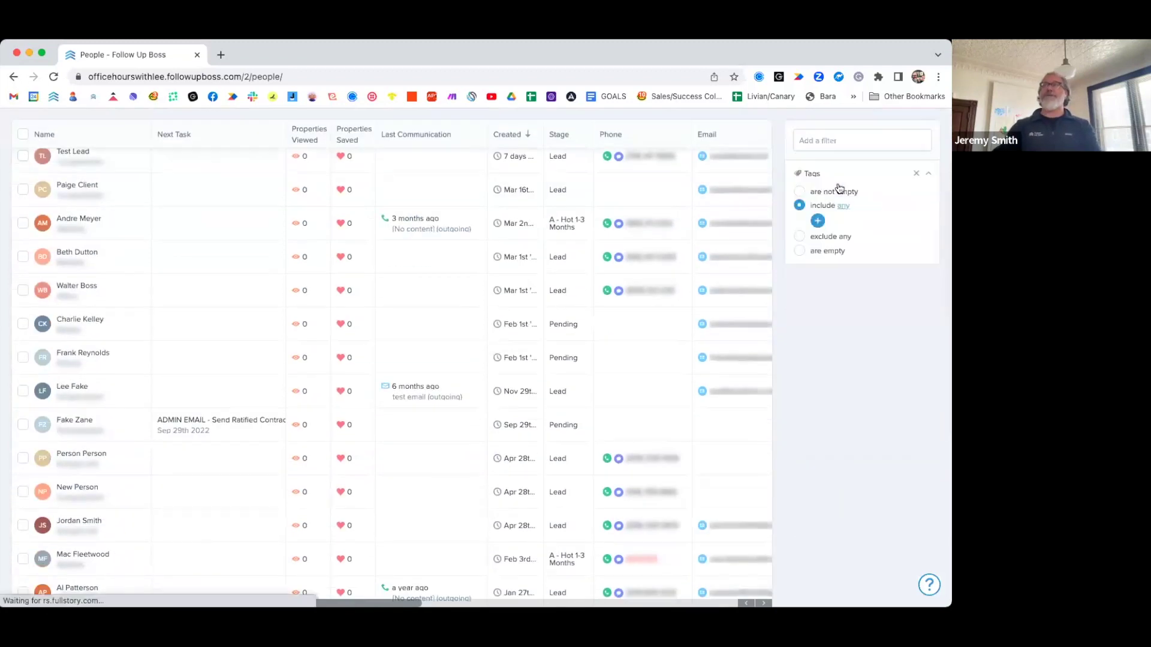
left_click(819, 220)
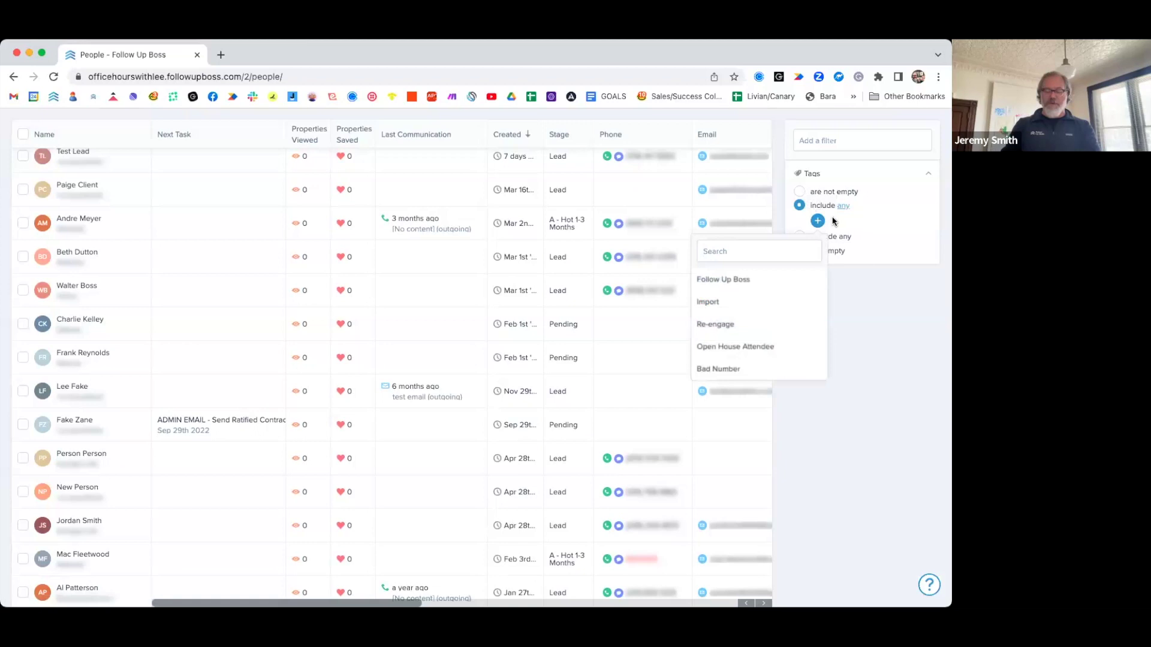
type("buyer")
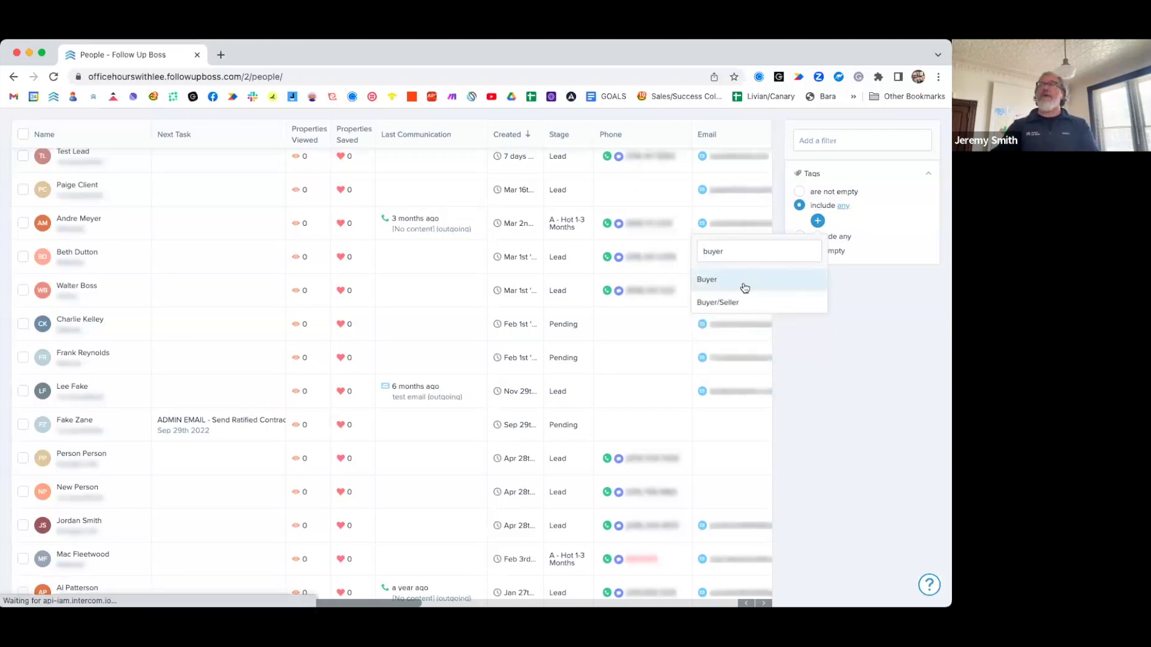
left_click(744, 280)
Add a Lender Status filter to the people list that includes Approved
left_click(830, 251)
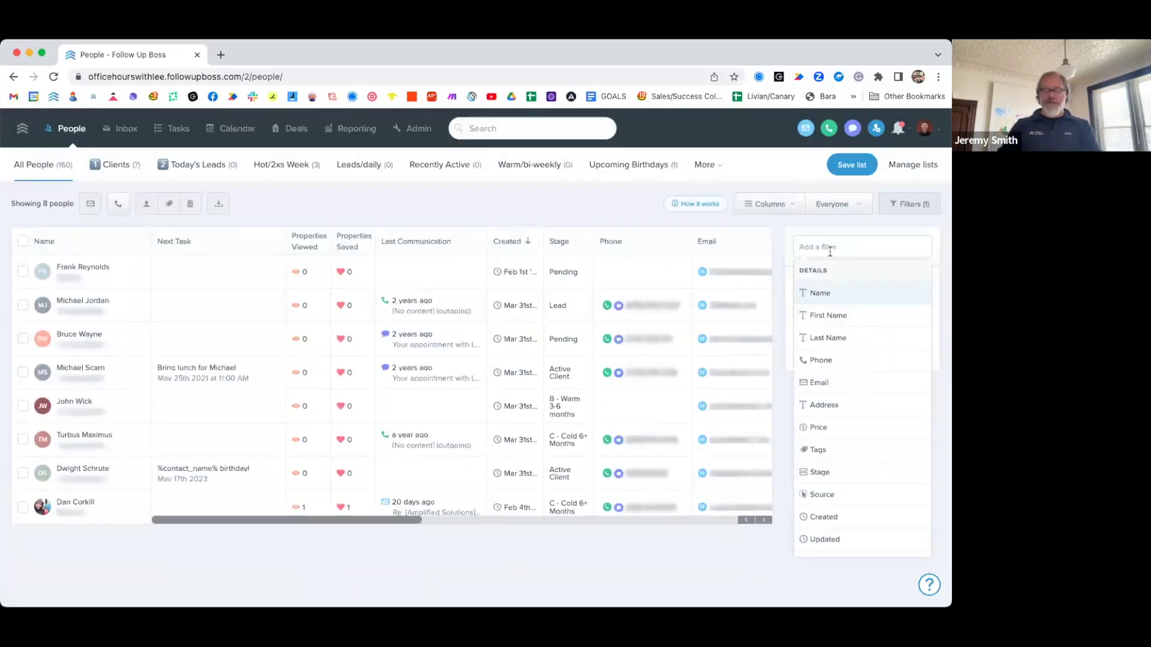
type("len")
scroll(851, 495, "down", 3)
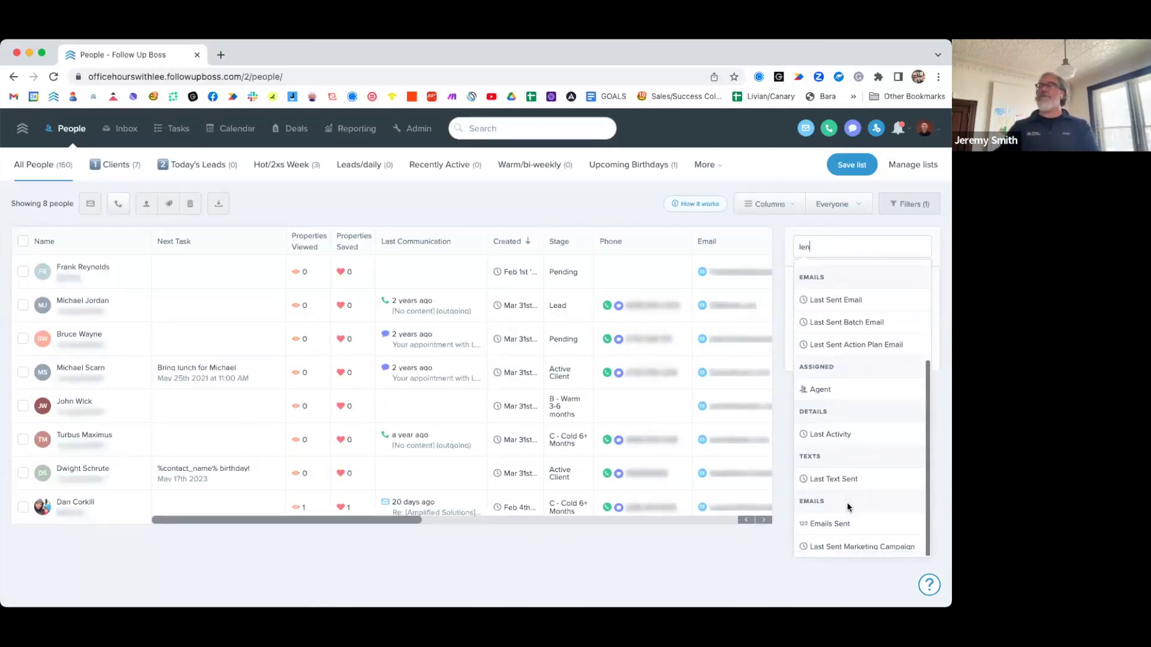
scroll(852, 504, "up", 5)
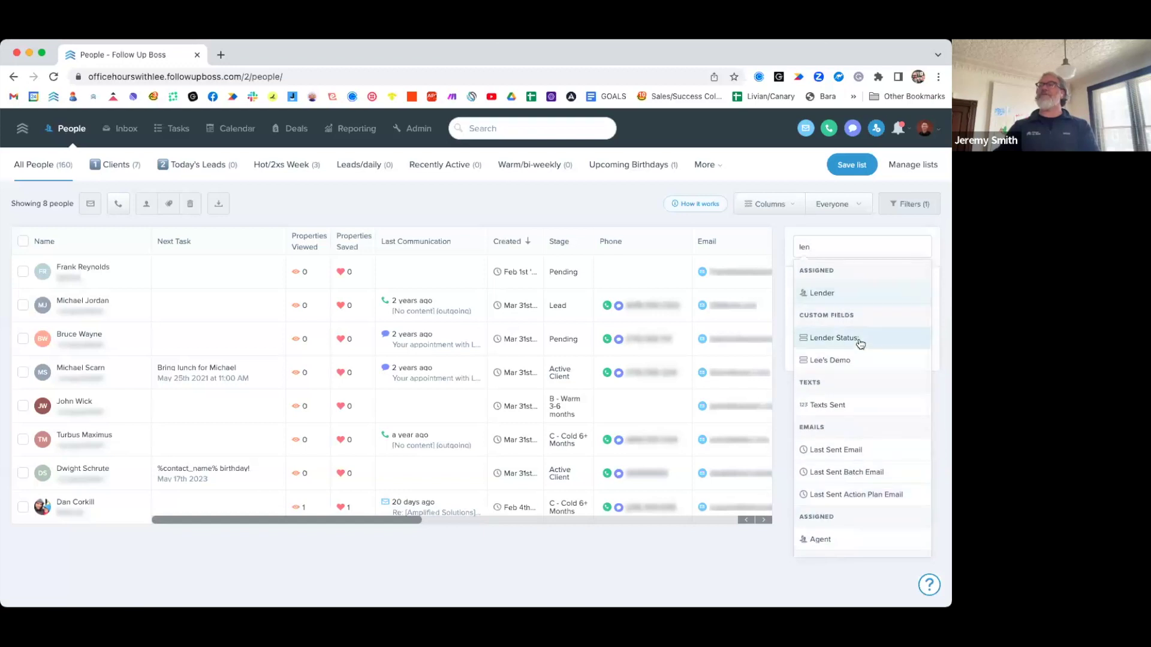
left_click(806, 336)
left_click(823, 327)
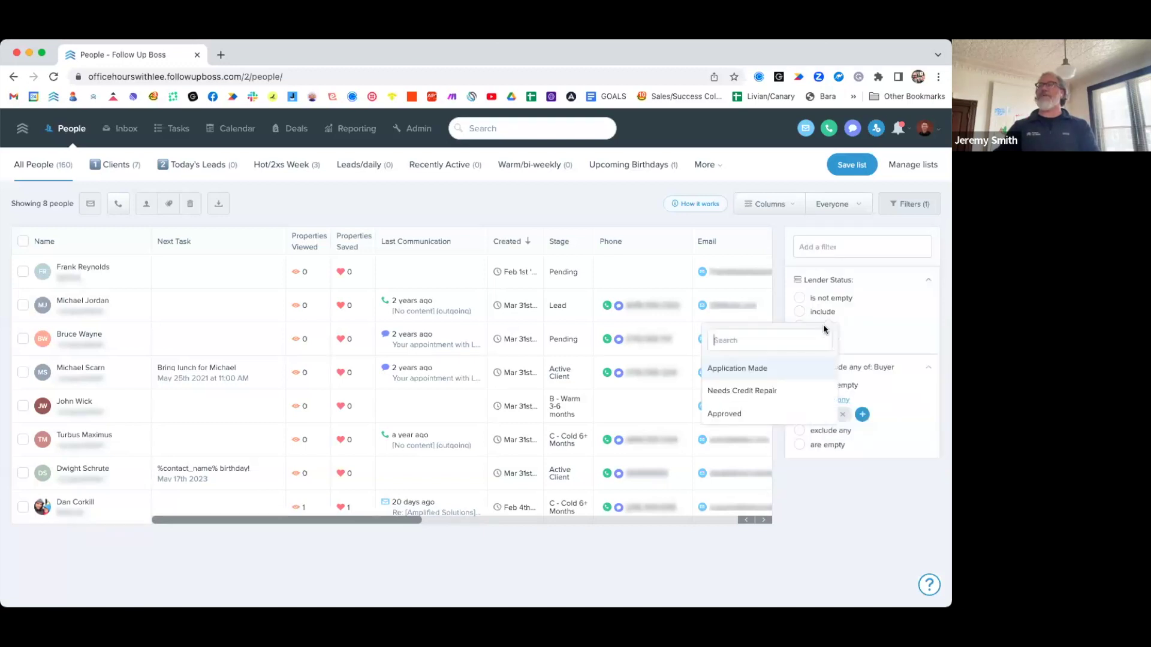
type("a")
left_click(780, 367)
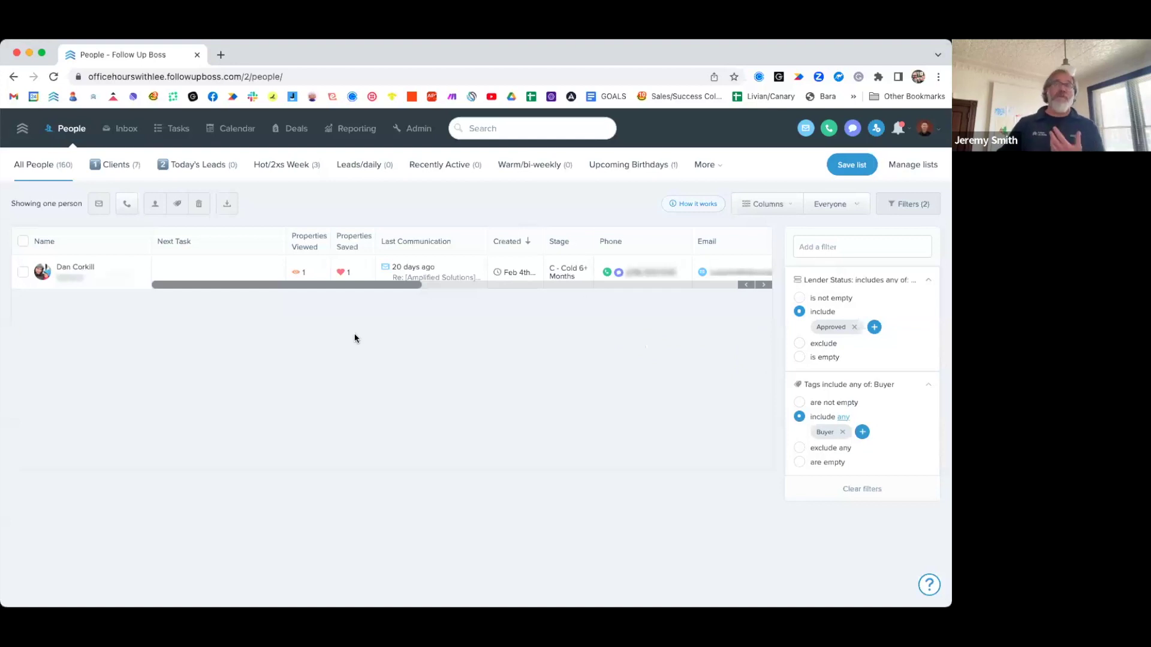
left_click(824, 247)
type("stag")
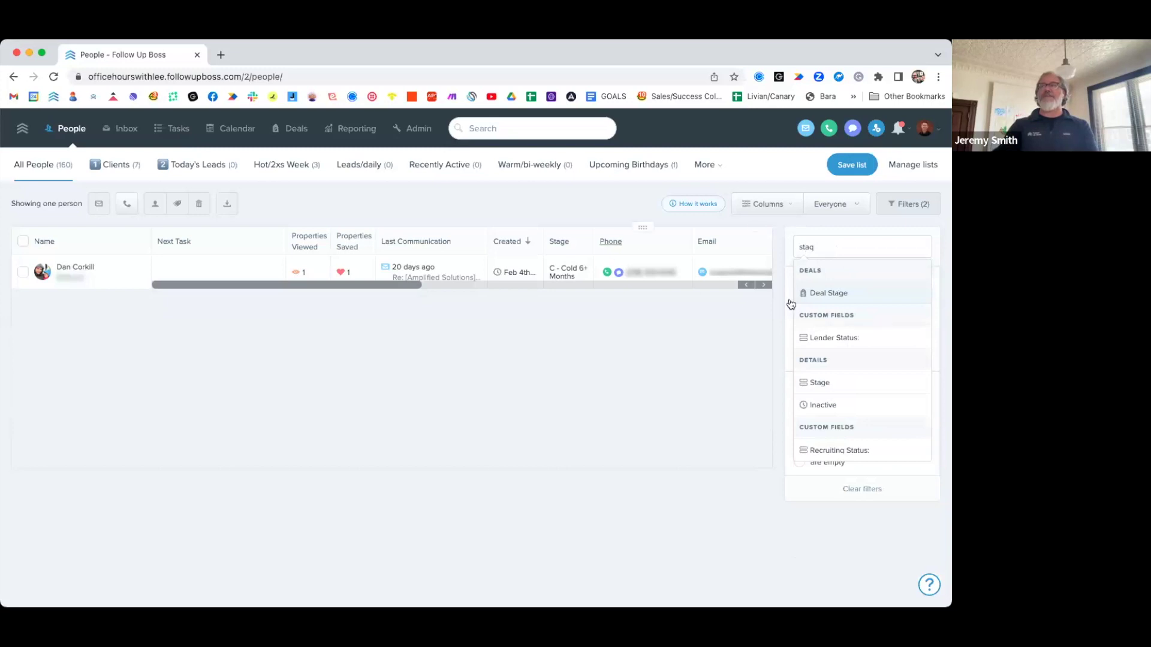
left_click(836, 293)
left_click(802, 326)
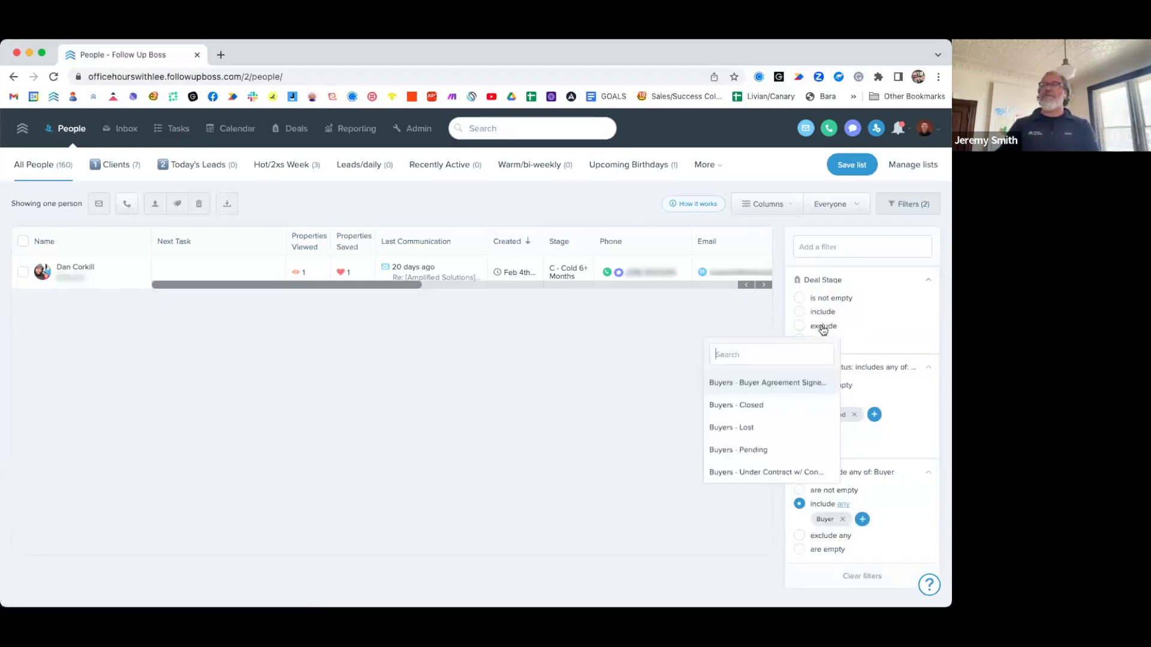
scroll(776, 432, "down", 1)
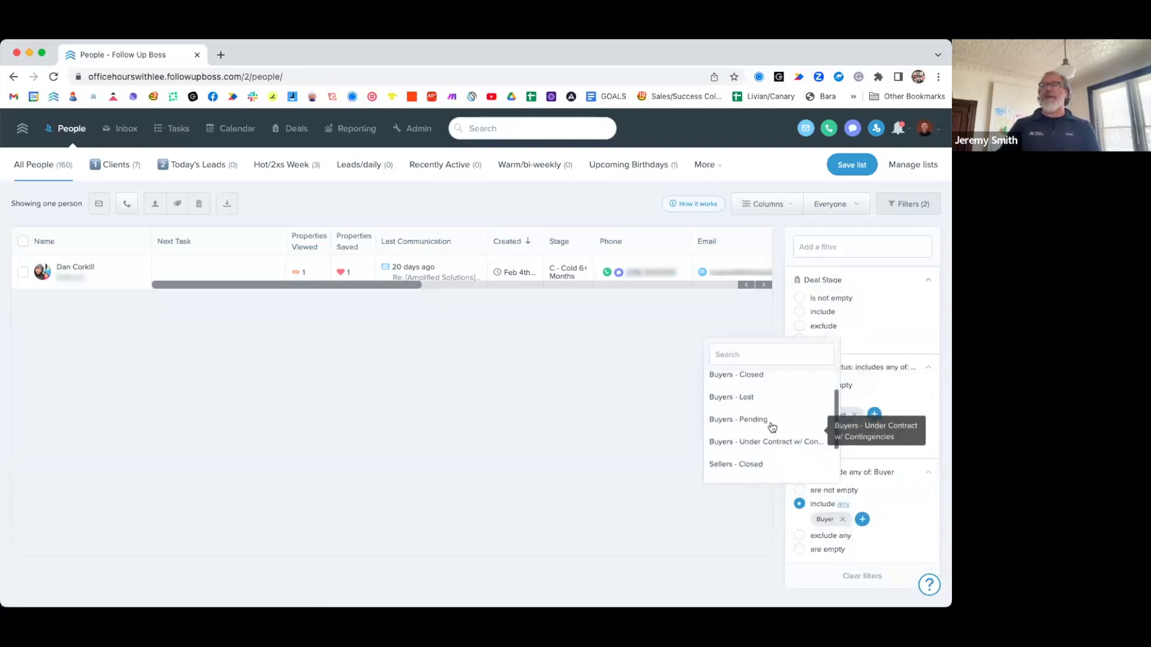
scroll(779, 431, "up", 1)
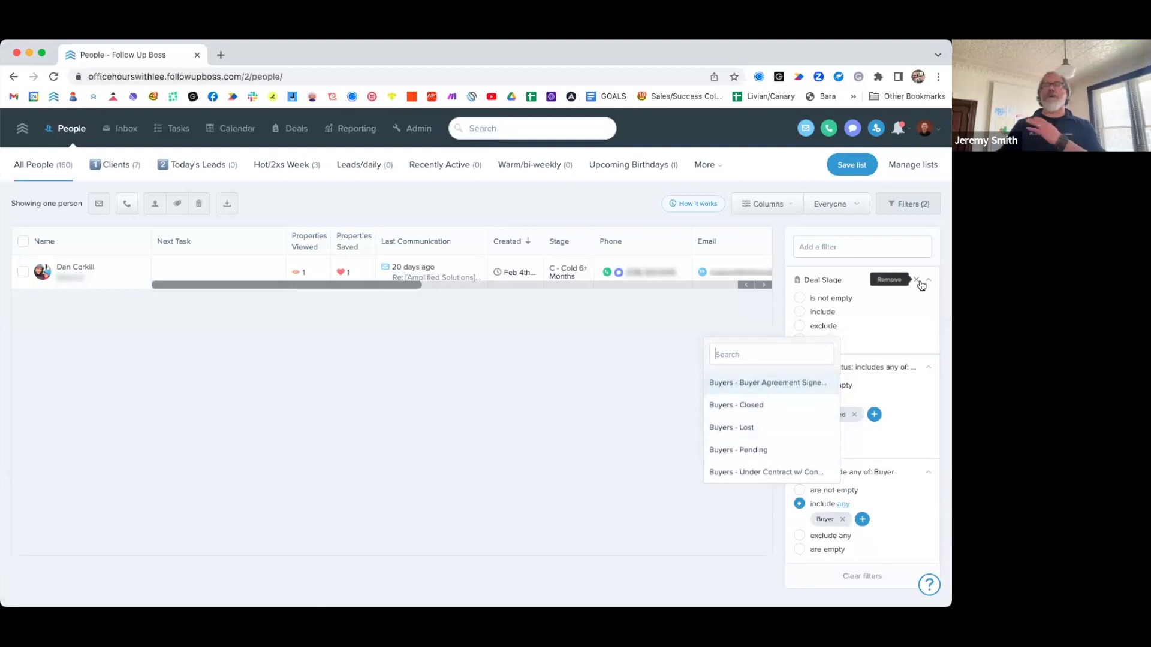
left_click(917, 282)
left_click(916, 280)
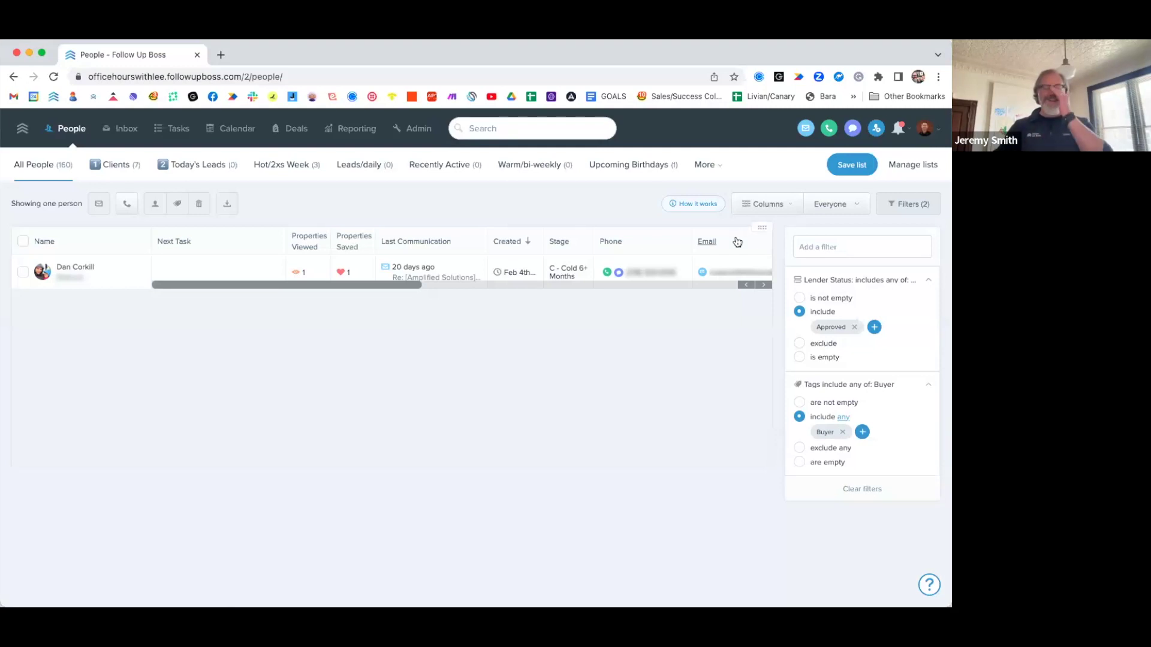
Add a Stage filter to the people list that excludes Active Client
left_click(835, 246)
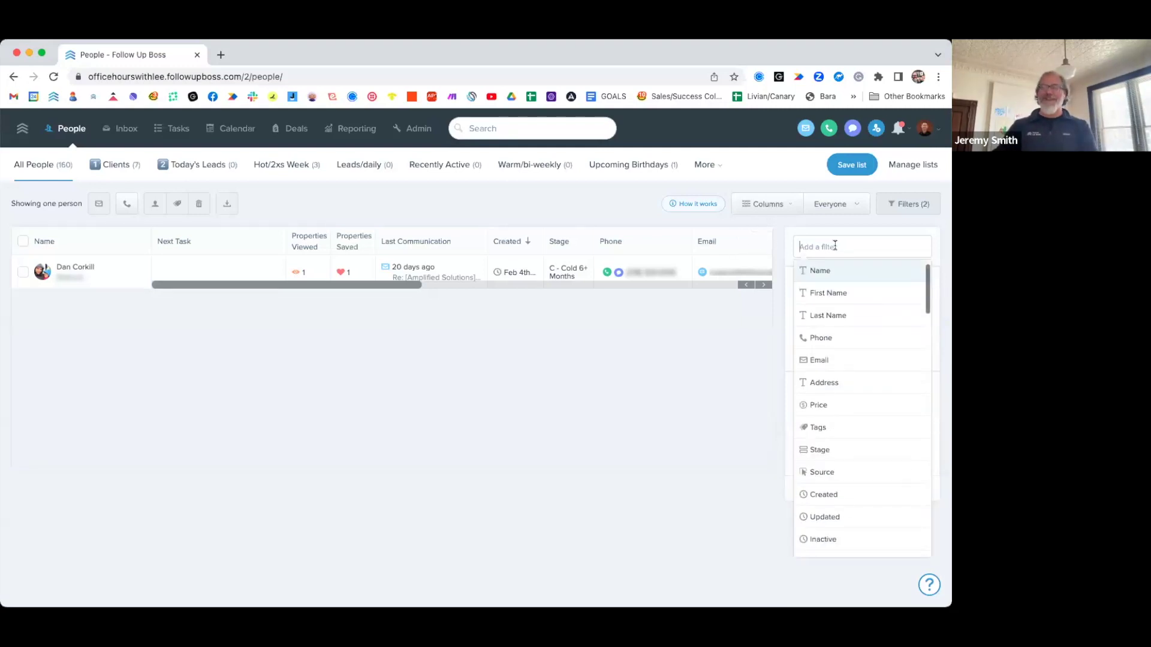
type("d")
key("BackSpace")
type("stag")
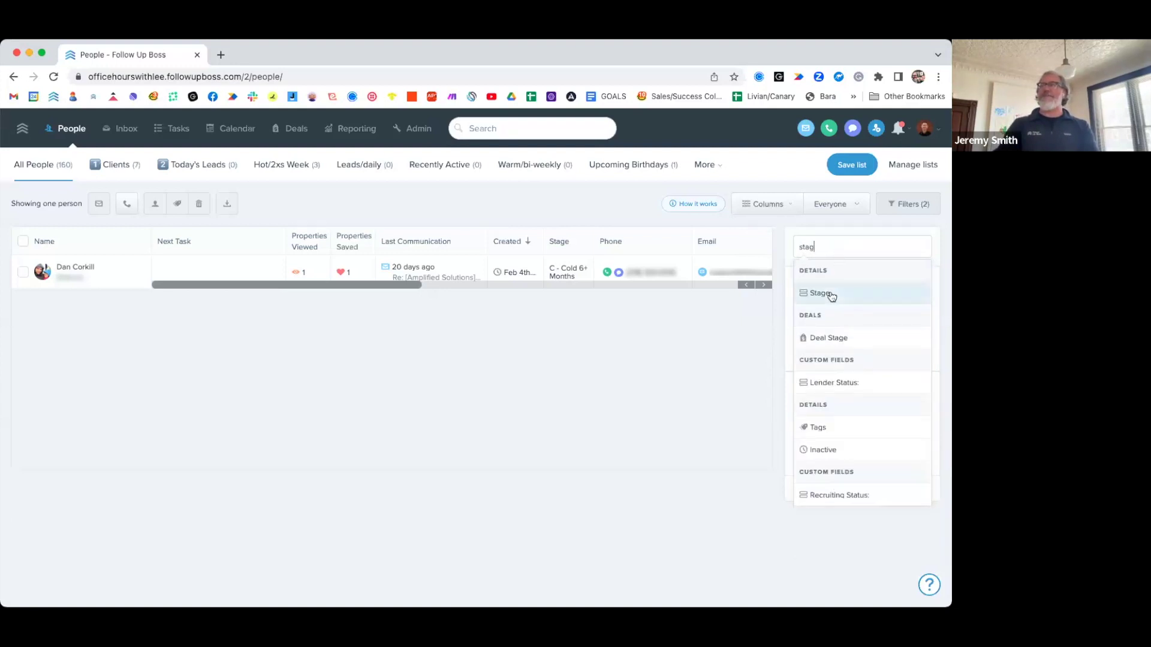
left_click(831, 294)
left_click(800, 312)
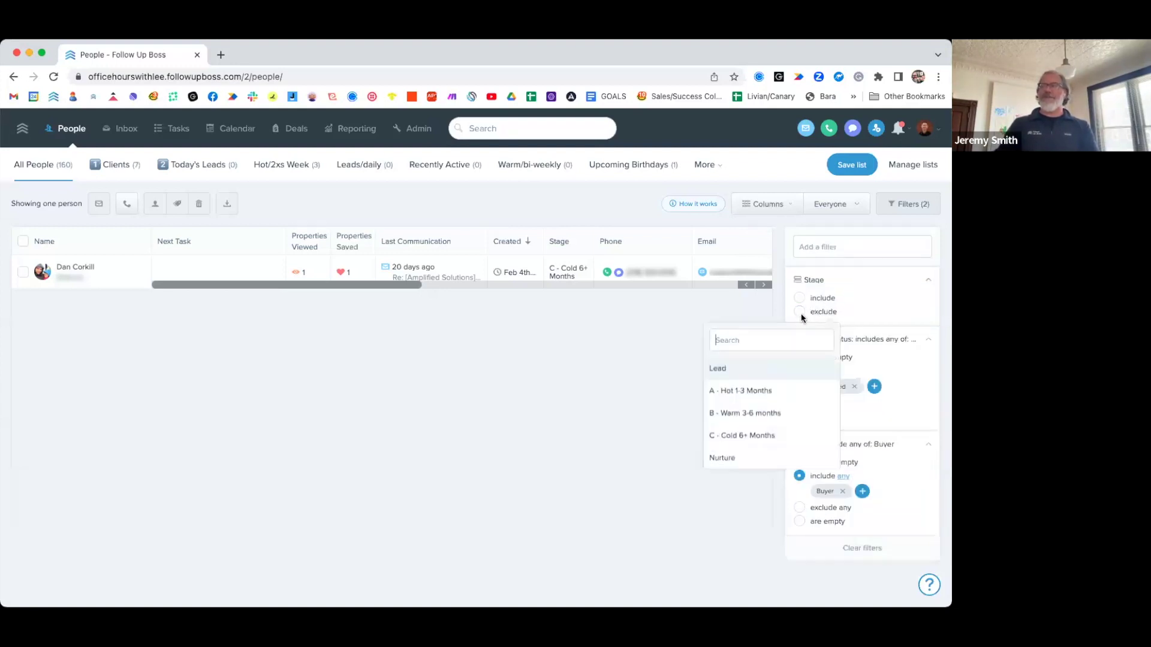
scroll(747, 412, "down", 2)
scroll(747, 409, "down", 2)
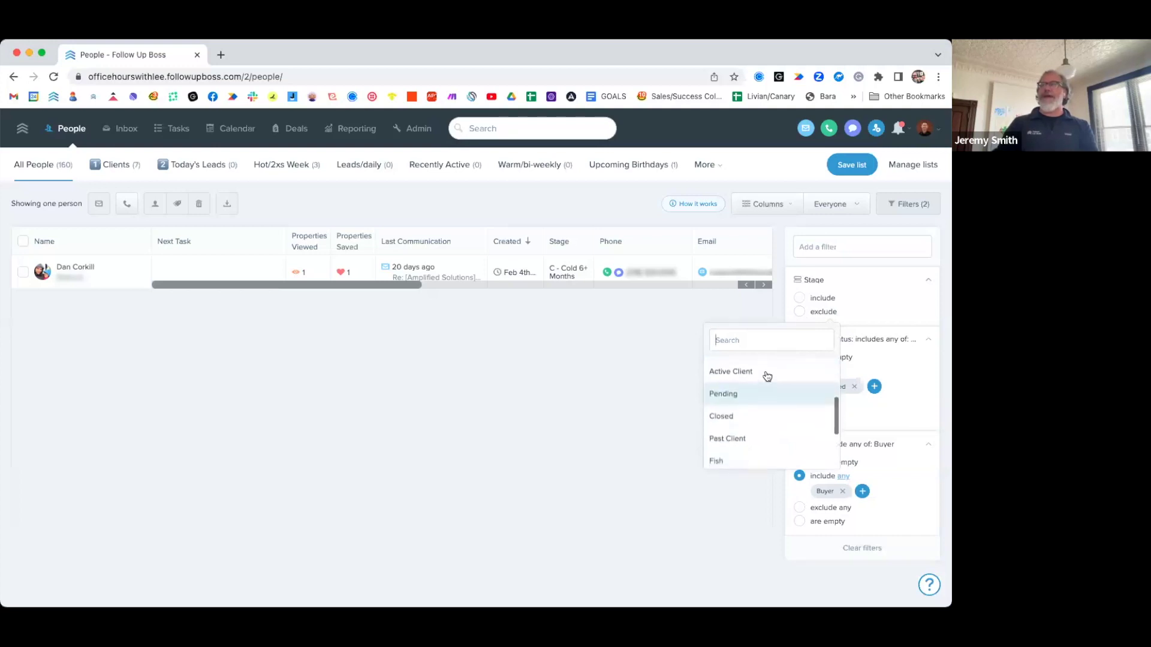
left_click(765, 374)
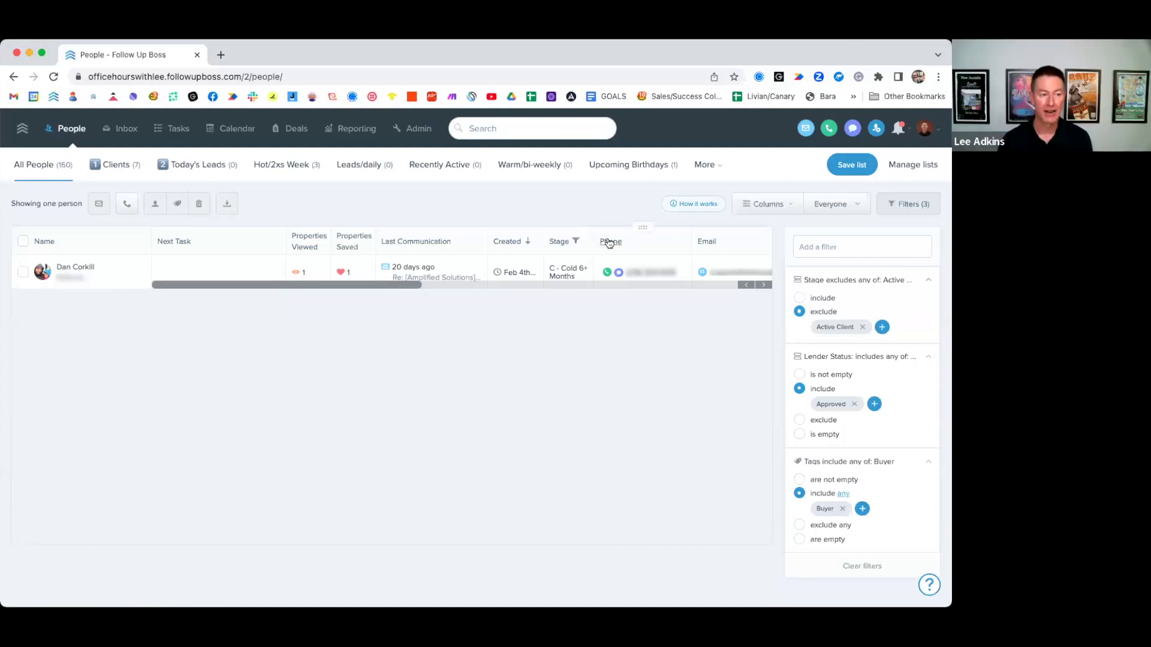
Add a Phone filter to the people list with the condition "is good"
left_click(853, 248)
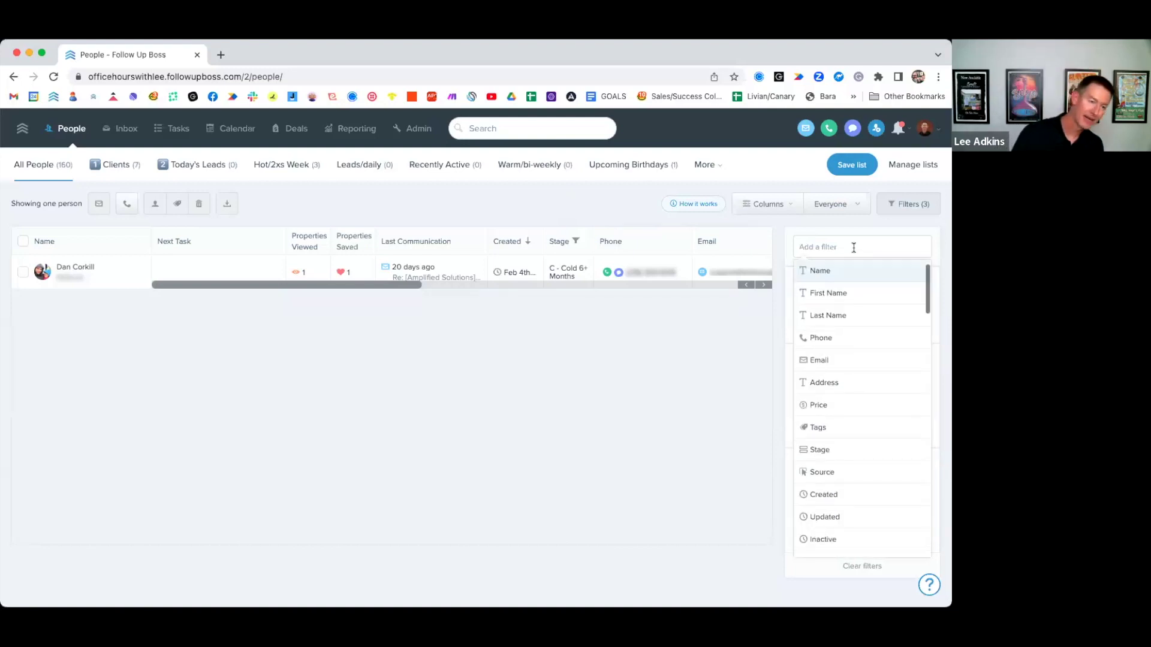
type("phone")
left_click(851, 293)
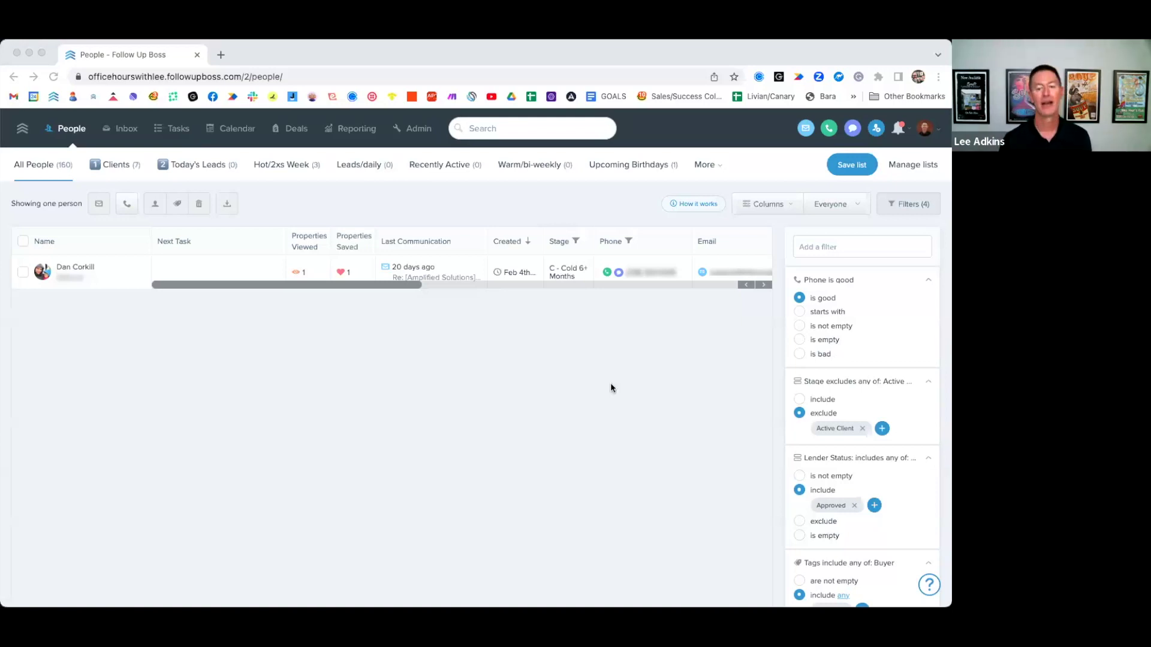
scroll(887, 517, "down", 2)
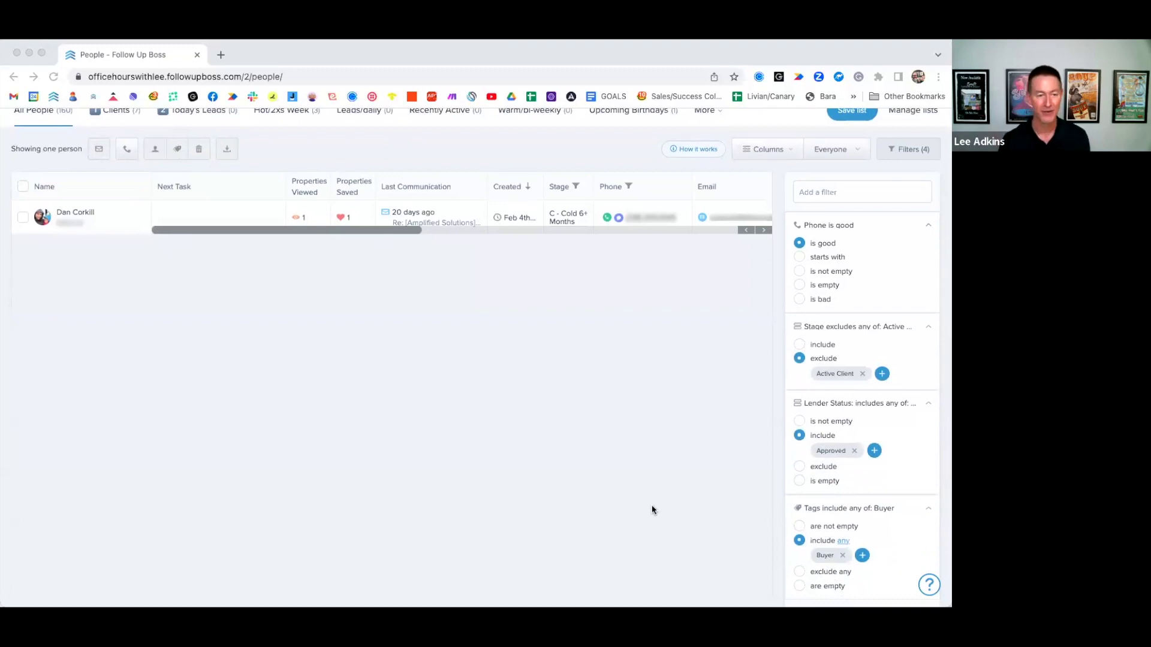
scroll(653, 510, "up", 2)
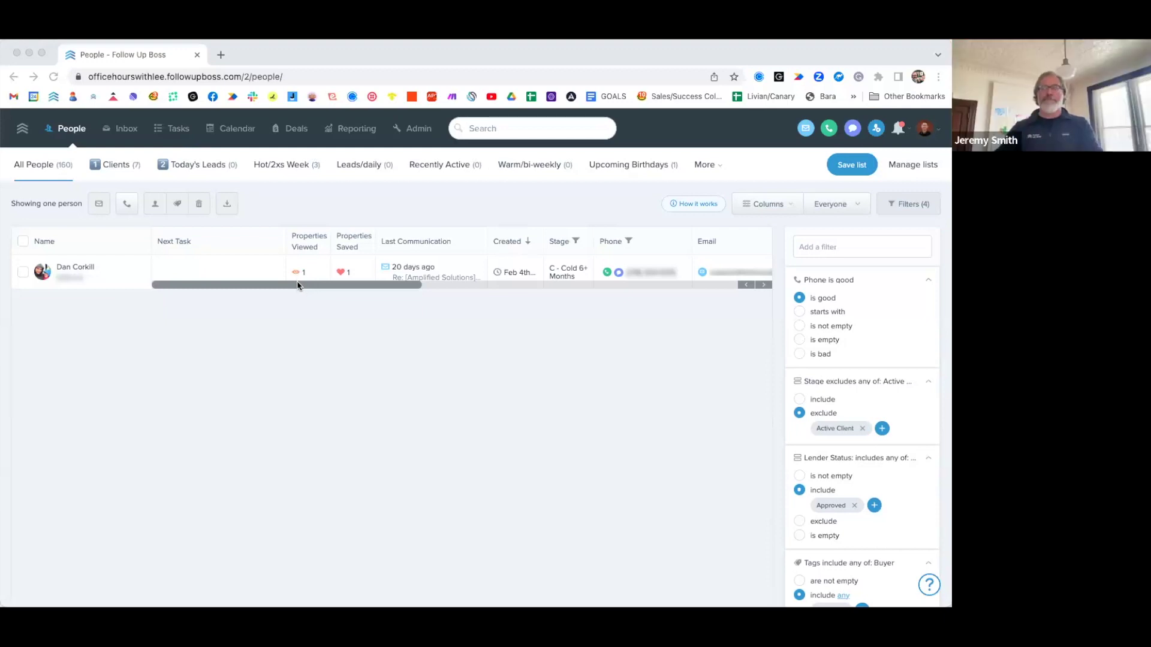
Look through the custom fields offered as people list columns and examine the columns already displayed
left_click(758, 203)
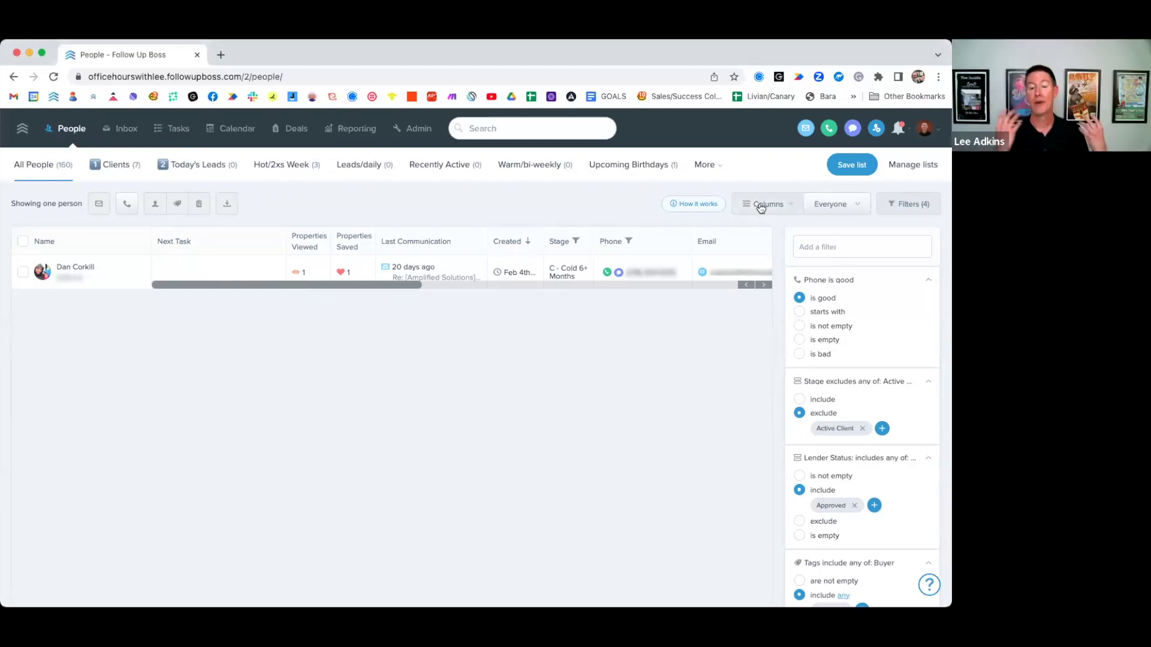
left_click(760, 205)
scroll(611, 357, "down", 1)
scroll(732, 306, "down", 3)
scroll(707, 252, "up", 3)
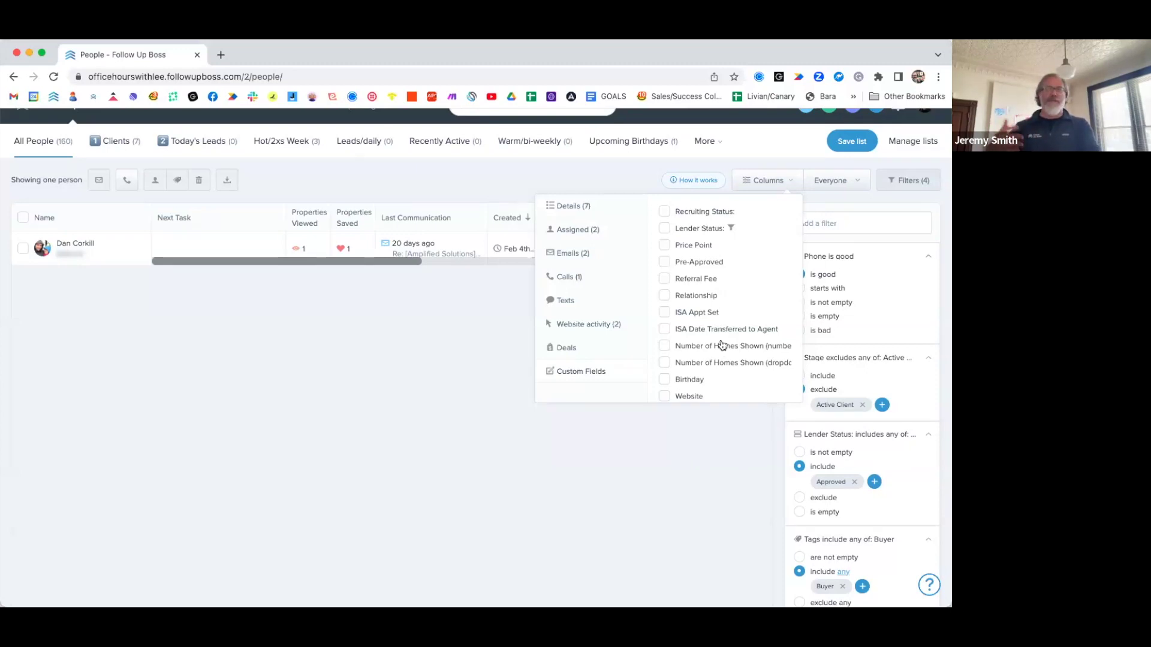
left_click(506, 190)
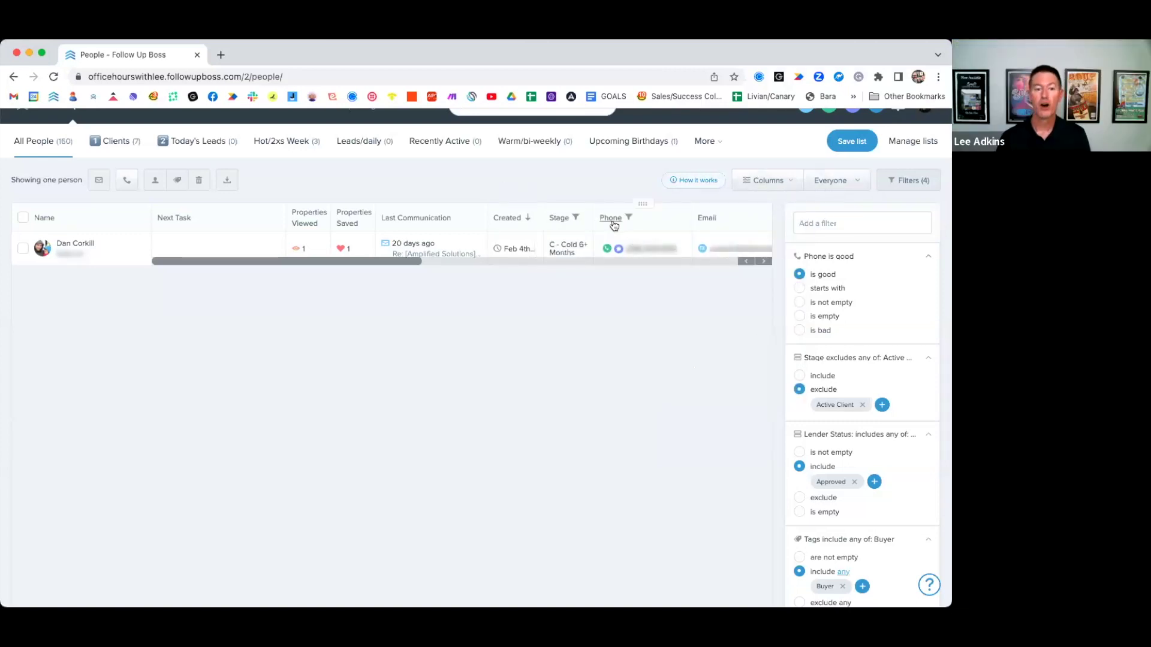
scroll(695, 240, "right", 10)
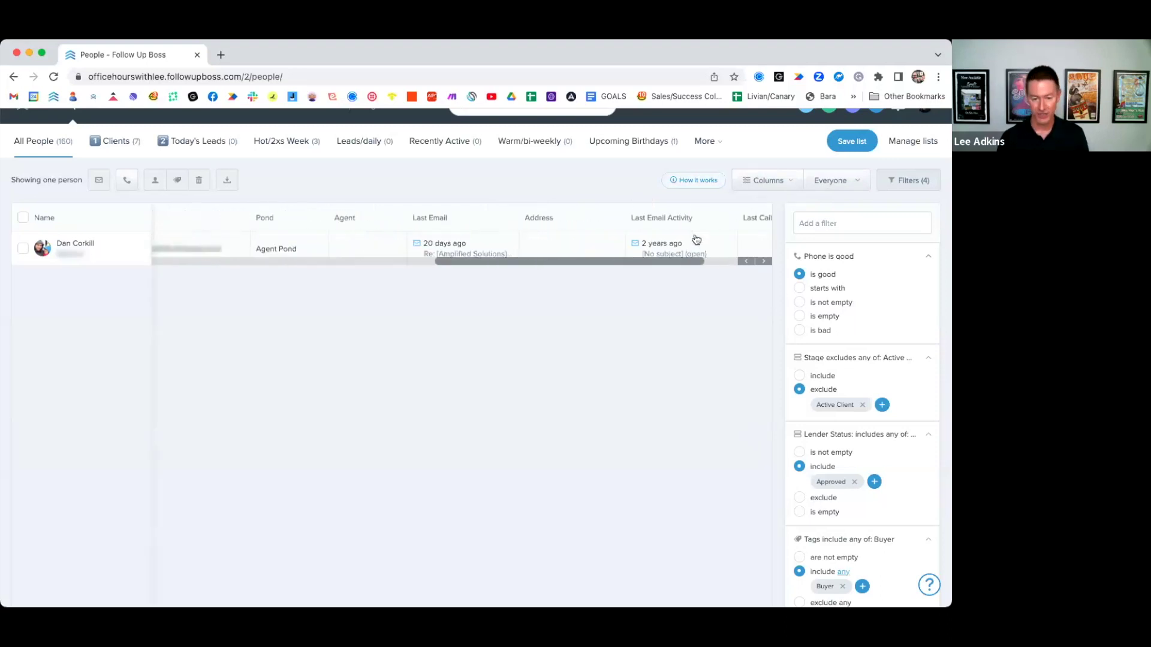
scroll(599, 240, "left", 10)
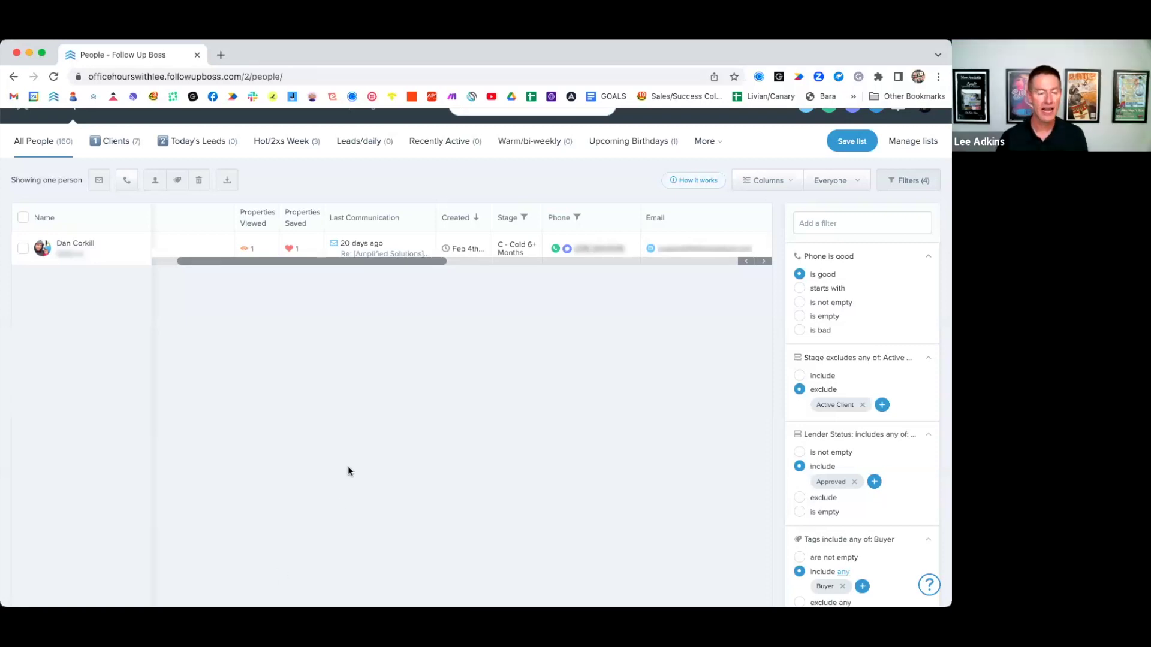
left_click(27, 149)
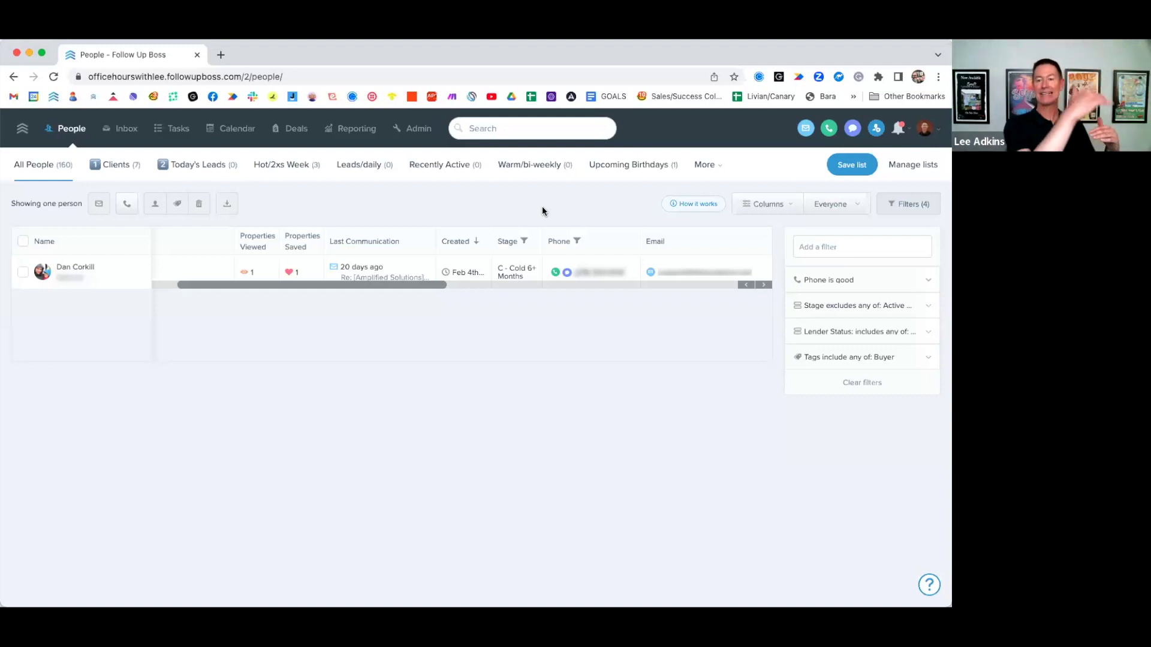
Add a custom field named Last Touch of type Date in the admin area, with Hide if empty turned off
left_click(121, 280)
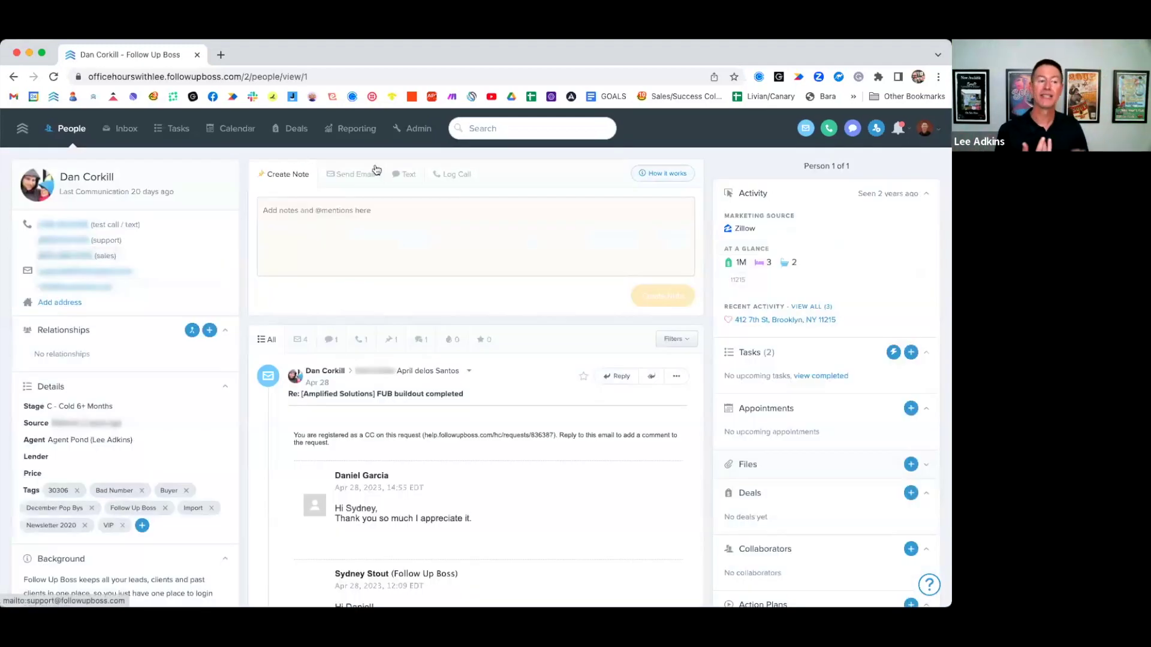
left_click(413, 133)
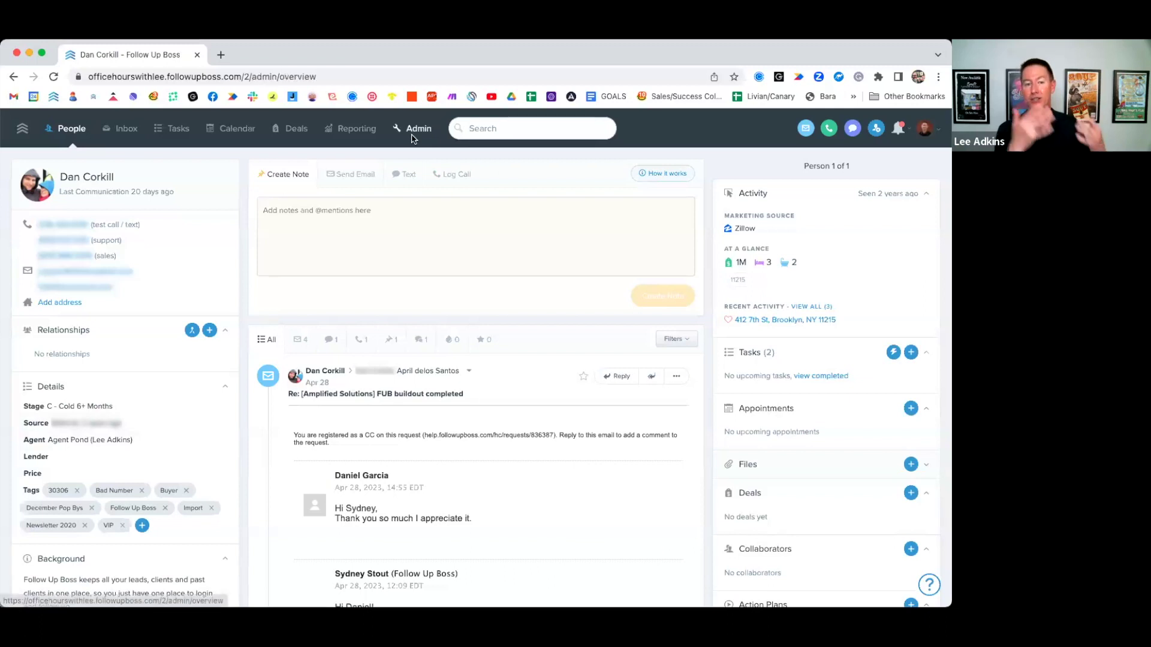
left_click(613, 166)
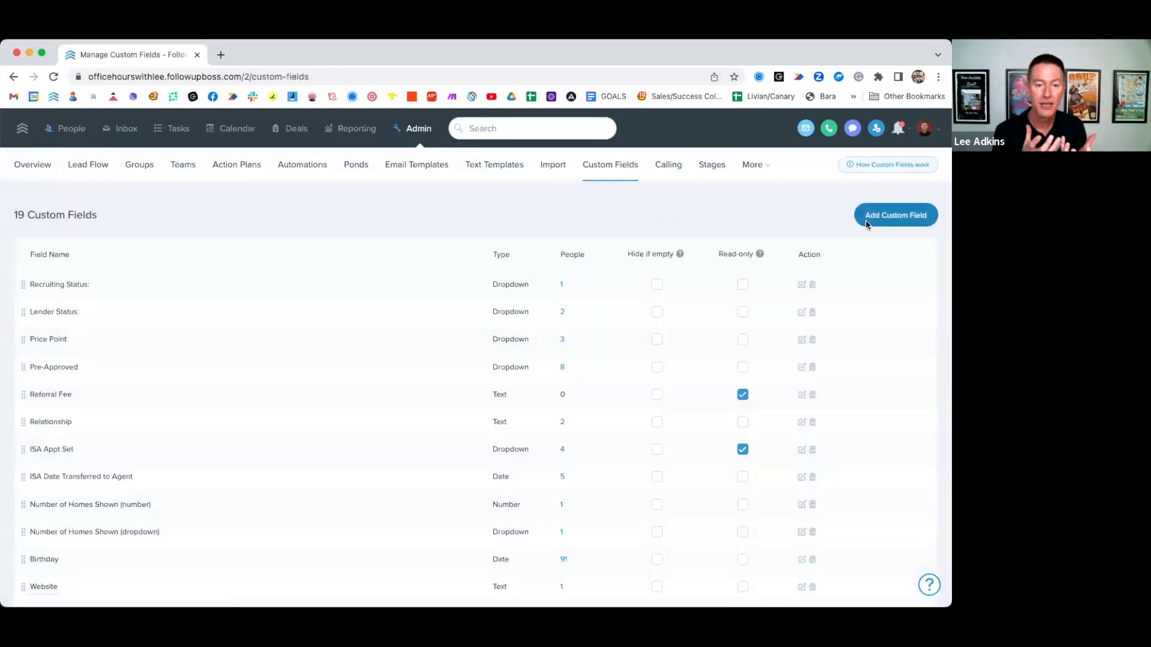
left_click(866, 223)
left_click(422, 293)
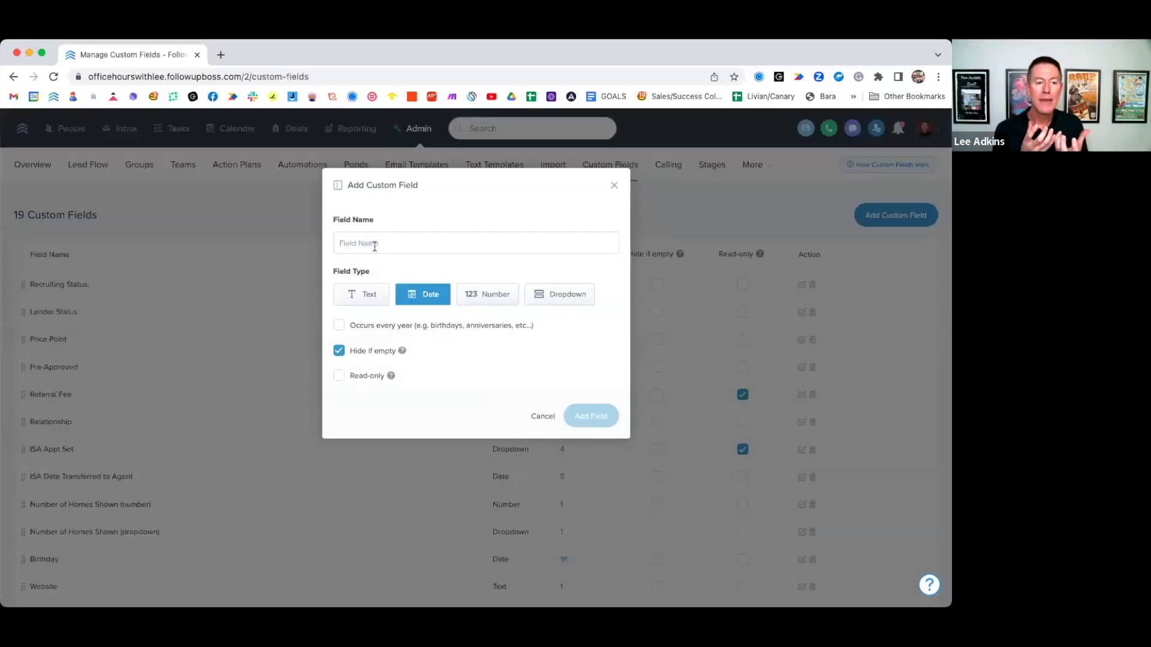
type("Last Touch")
left_click(339, 352)
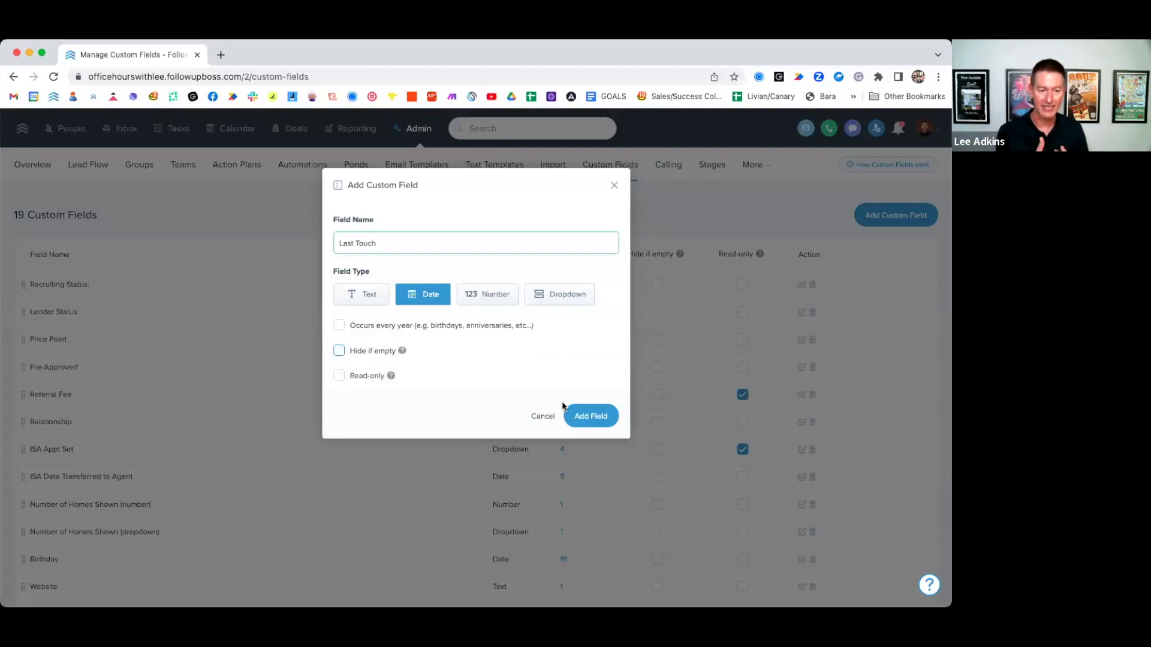
left_click(589, 415)
Open the test contact's profile through search and set its Last Touch custom field to 05/17/2023
left_click(502, 127)
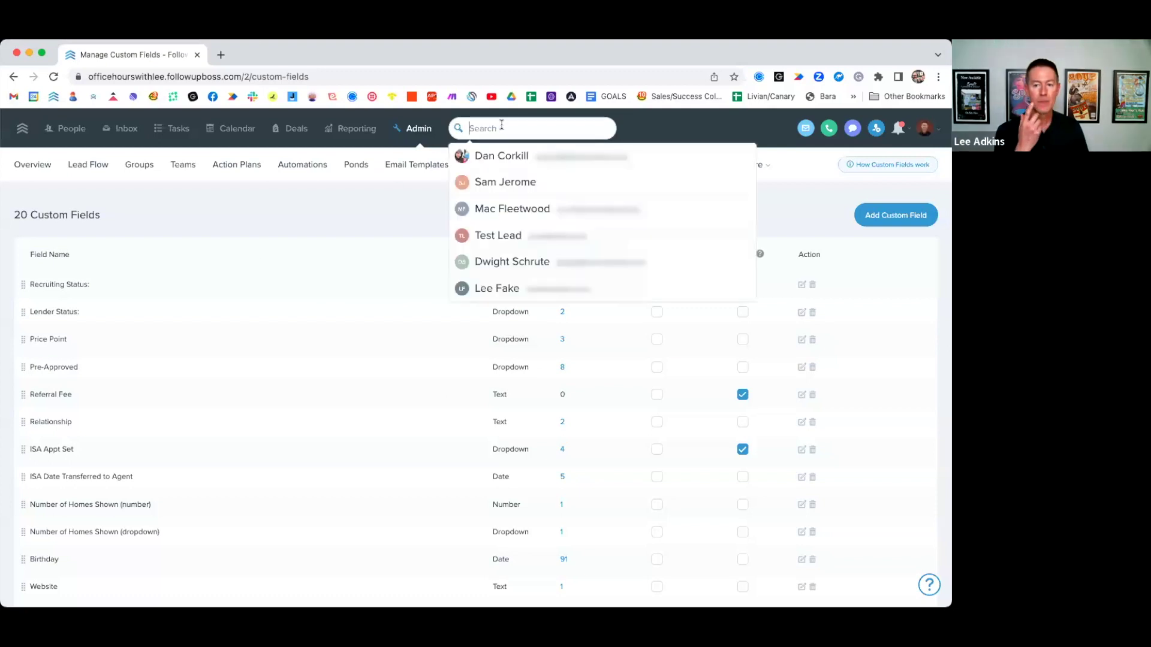
left_click(496, 157)
scroll(167, 390, "down", 10)
scroll(143, 353, "up", 3)
scroll(123, 371, "down", 4)
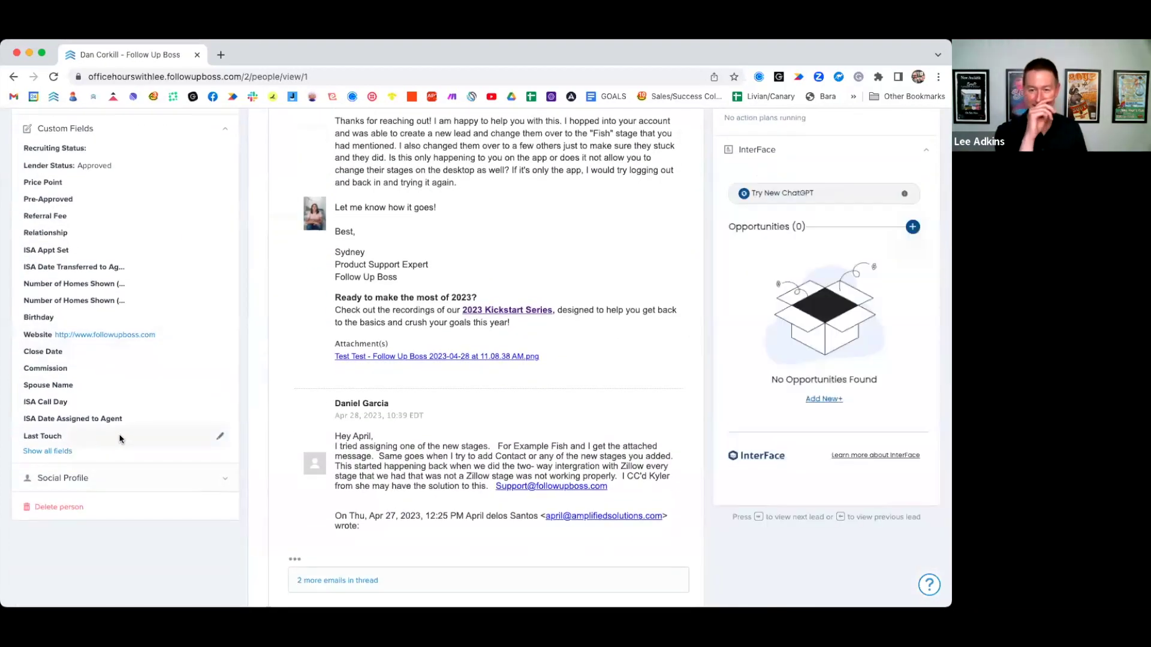
left_click(119, 438)
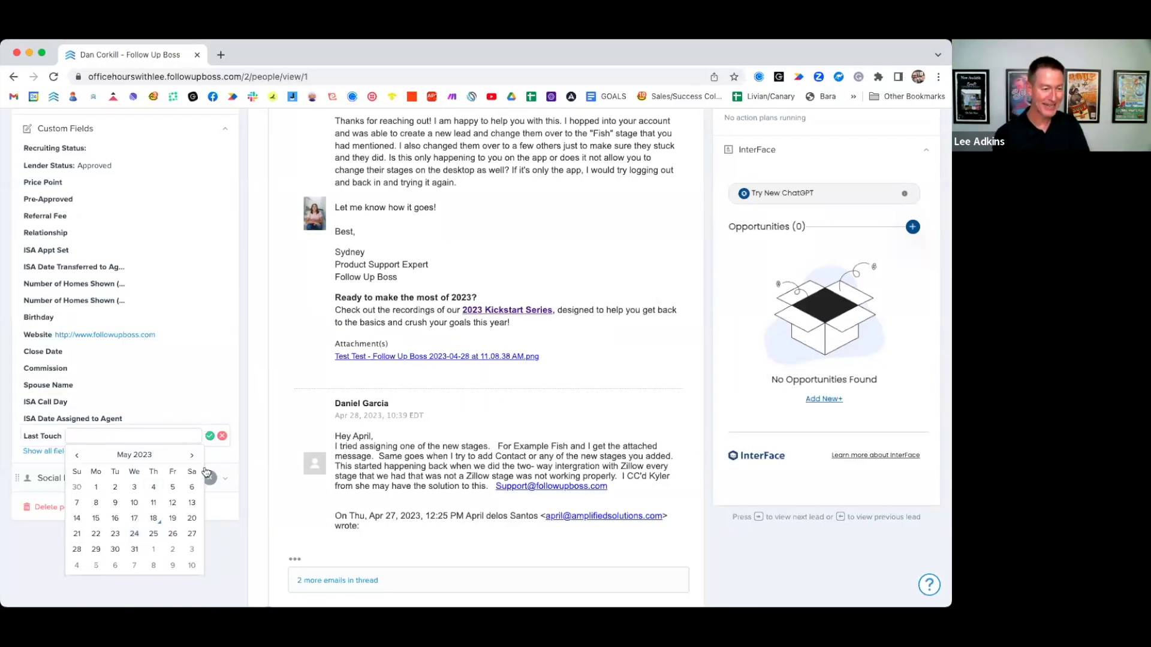
left_click(135, 519)
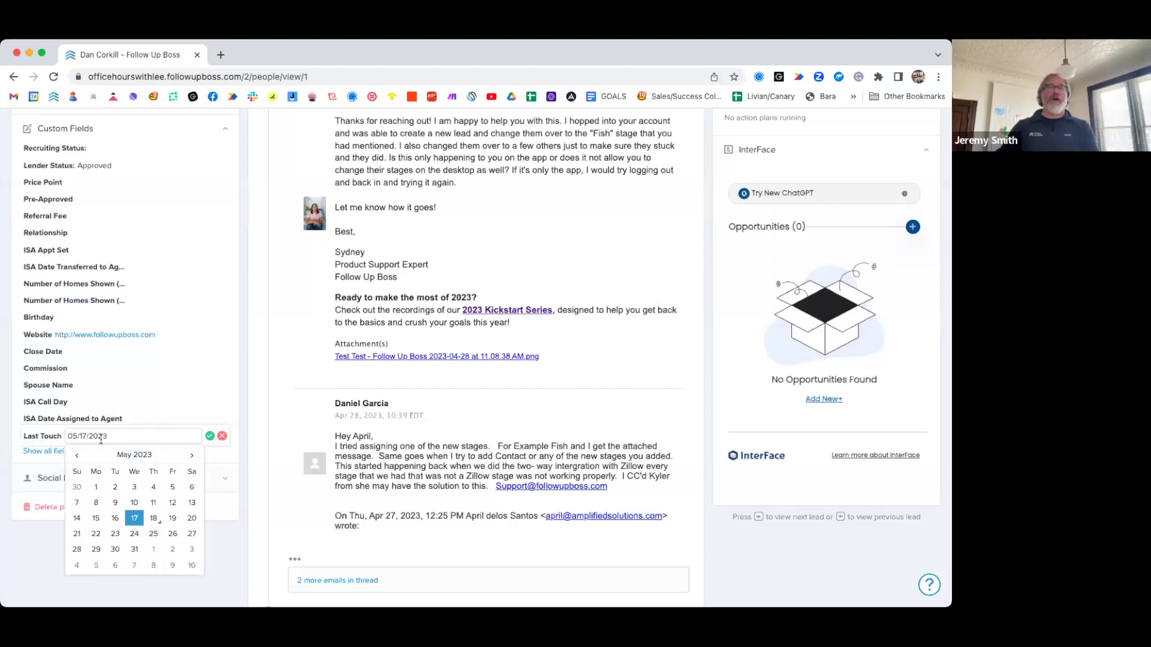
left_click(211, 436)
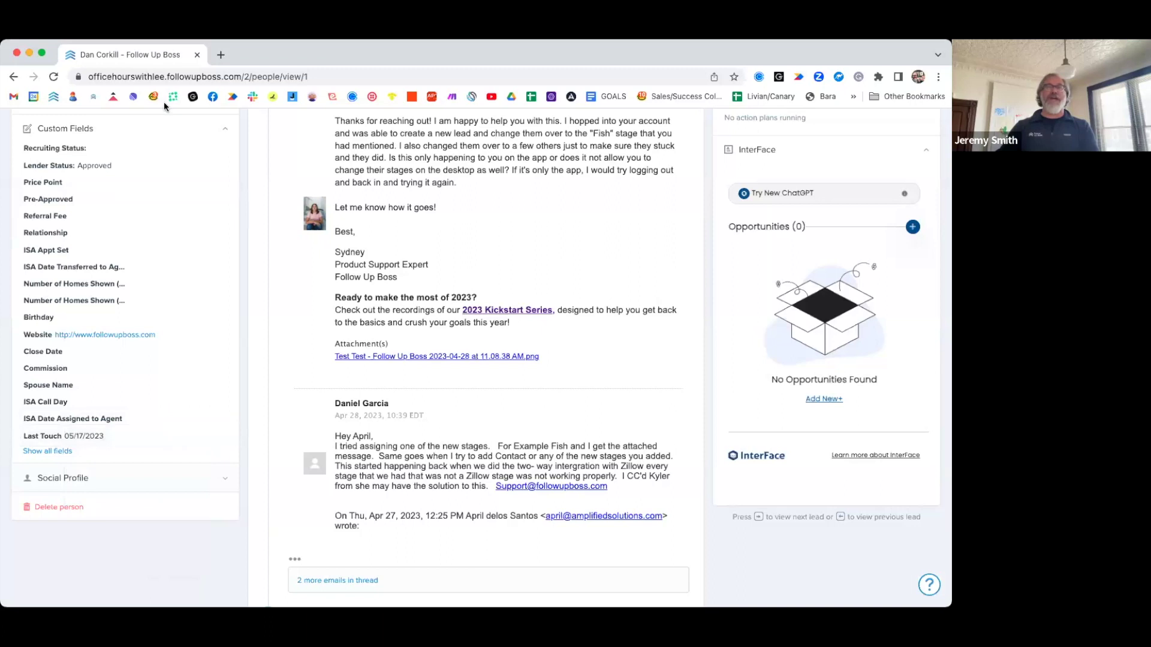
Look over the contact's details and custom fields, and return to the Custom Fields page in the admin area
scroll(217, 359, "up", 7)
scroll(213, 377, "up", 2)
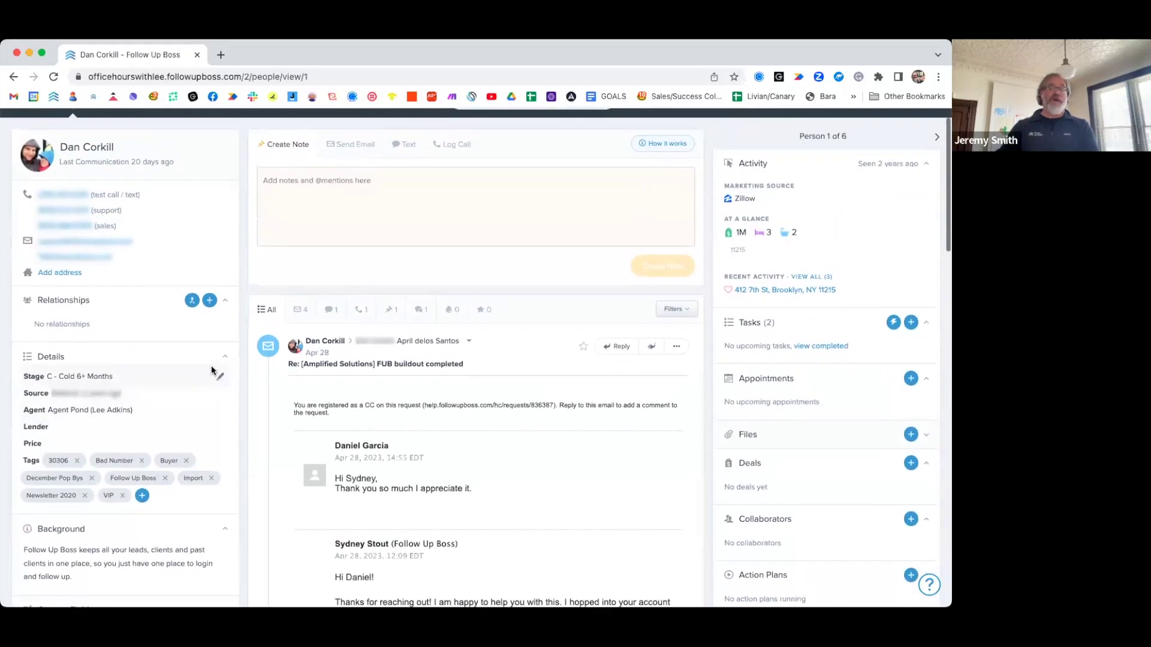
scroll(214, 371, "down", 4)
scroll(213, 371, "down", 6)
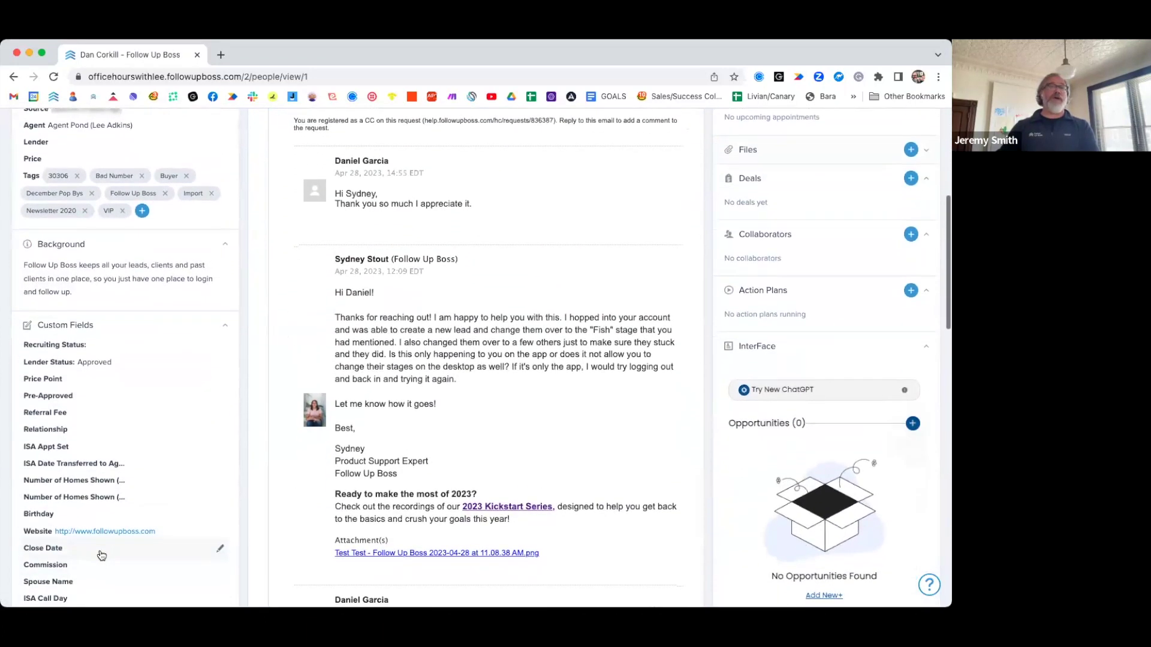
scroll(138, 433, "up", 10)
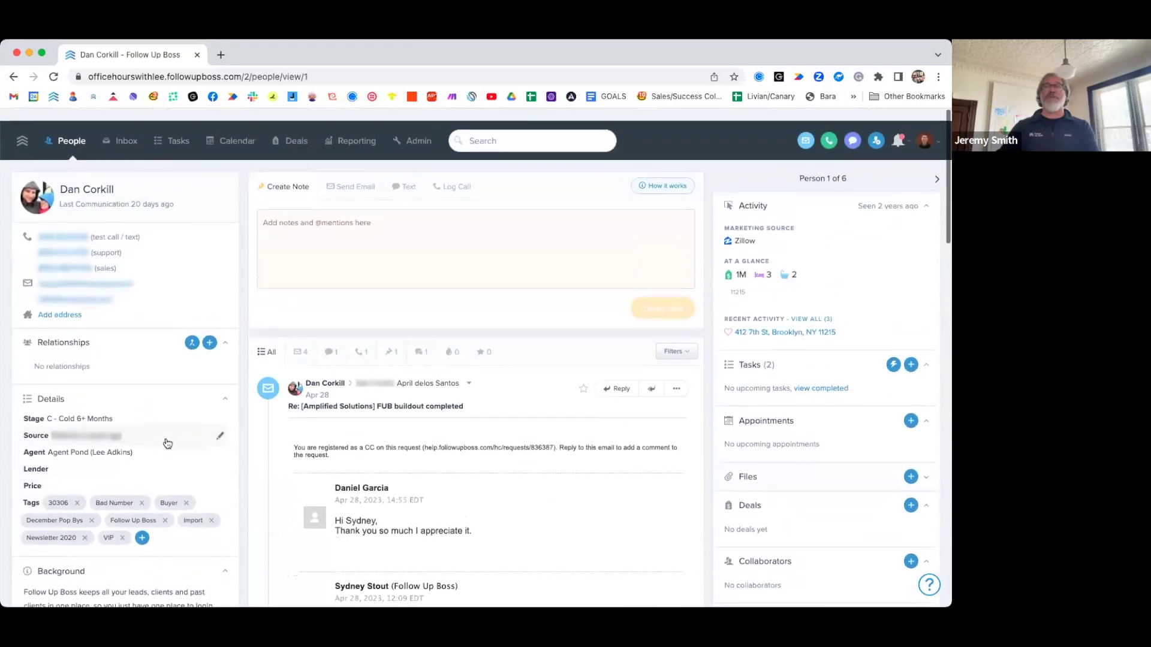
left_click(411, 135)
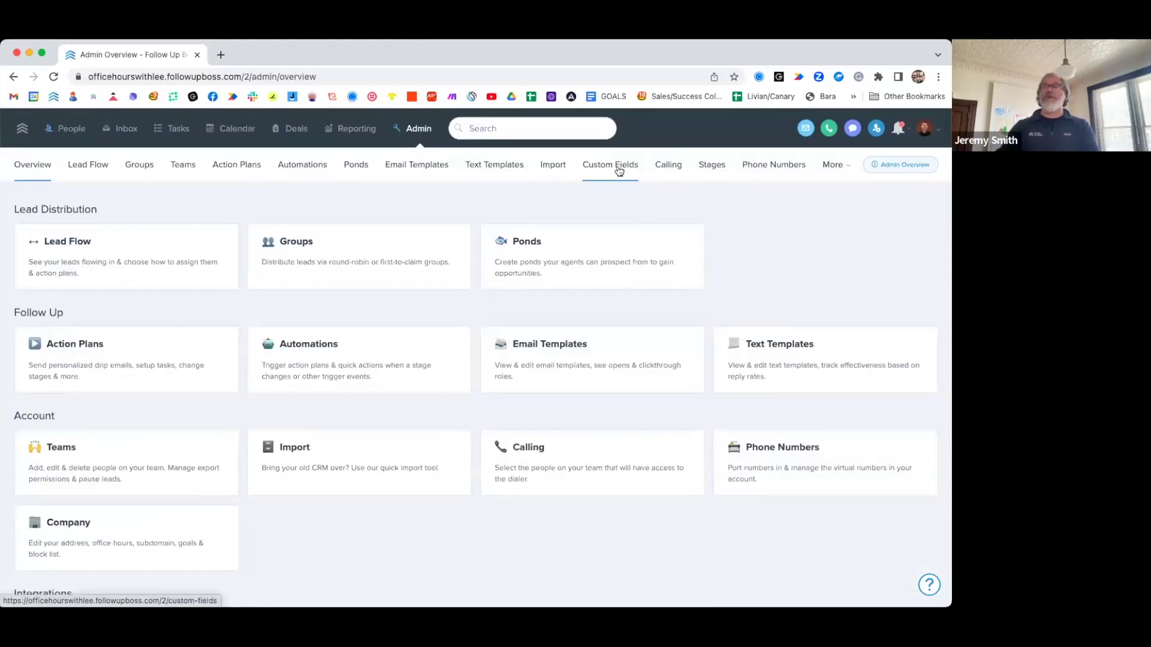
left_click(615, 171)
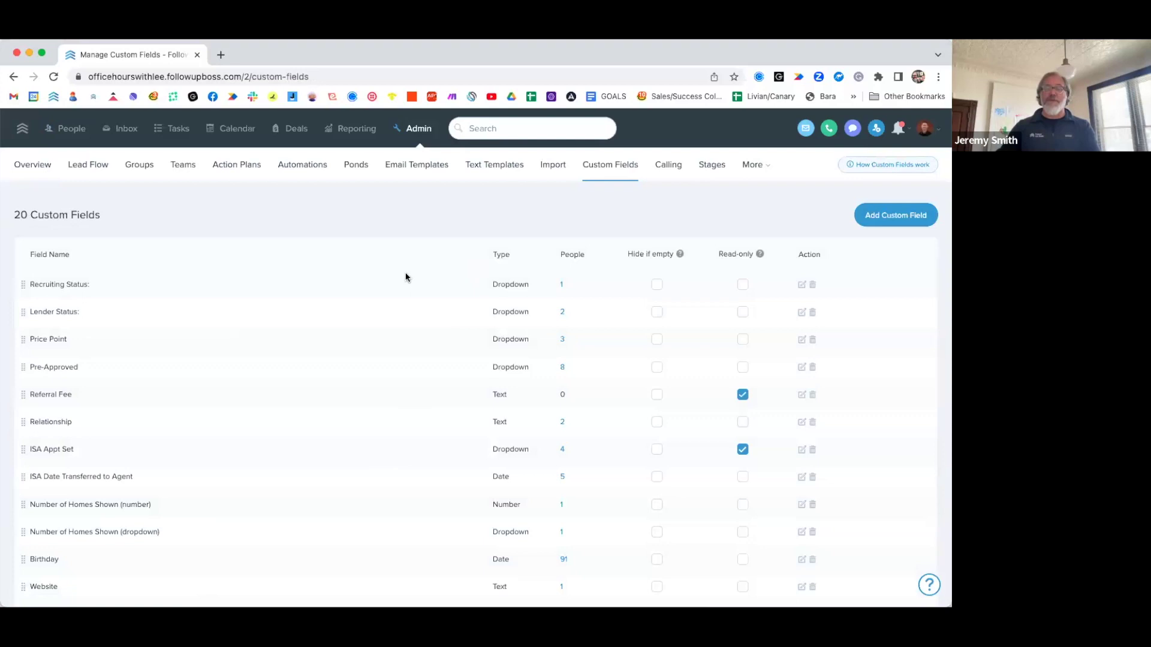
Add a custom field named "PopBy -" of type Date, with Hide if empty turned off
left_click(879, 216)
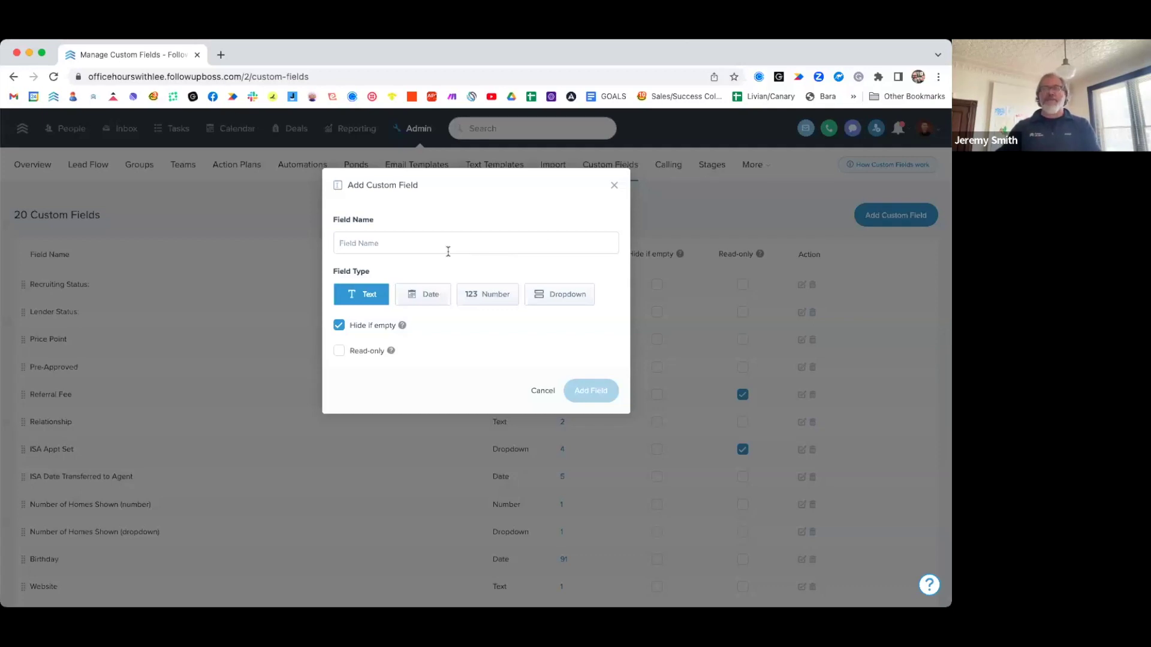
type("PopBy -")
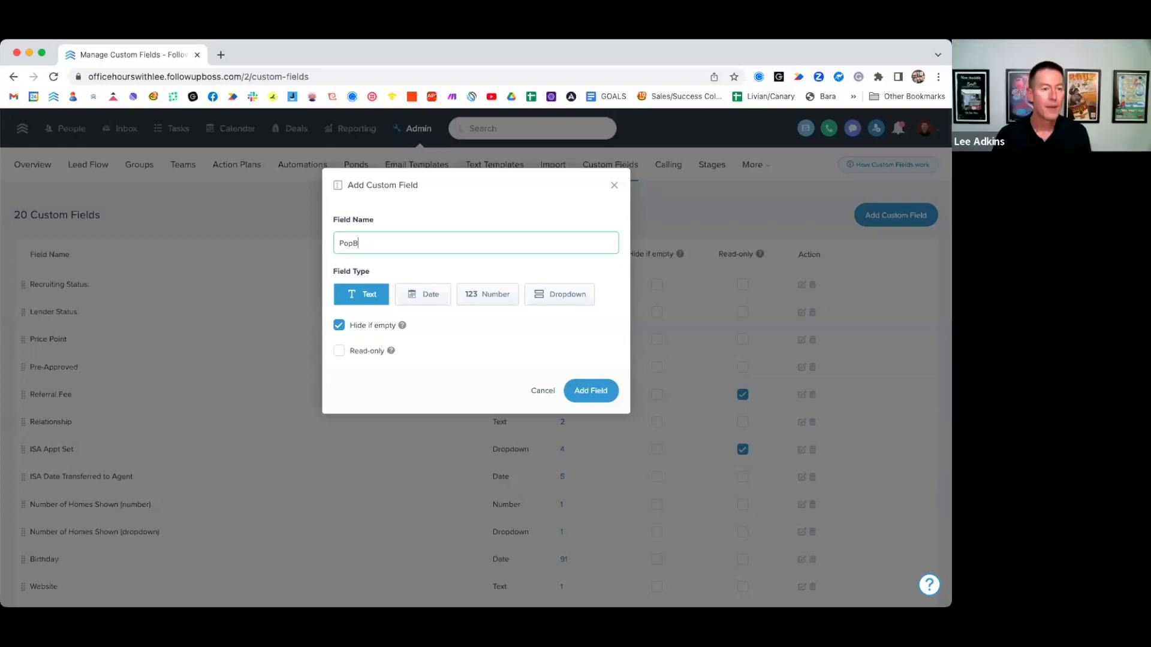
left_click(438, 297)
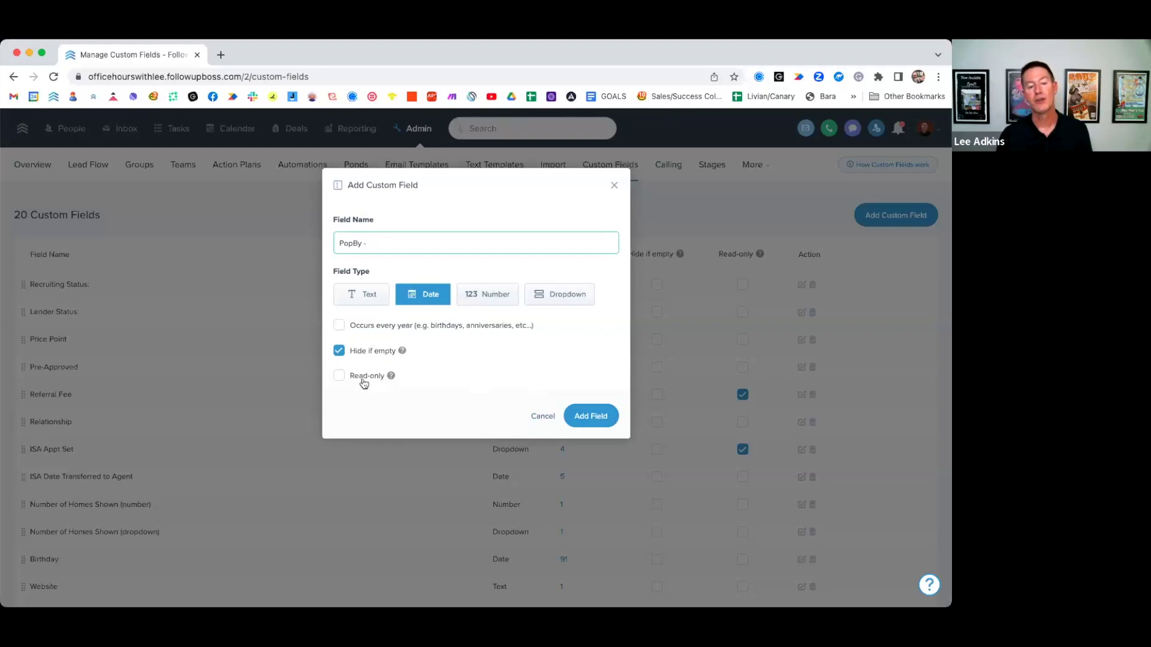
left_click(340, 351)
left_click(591, 416)
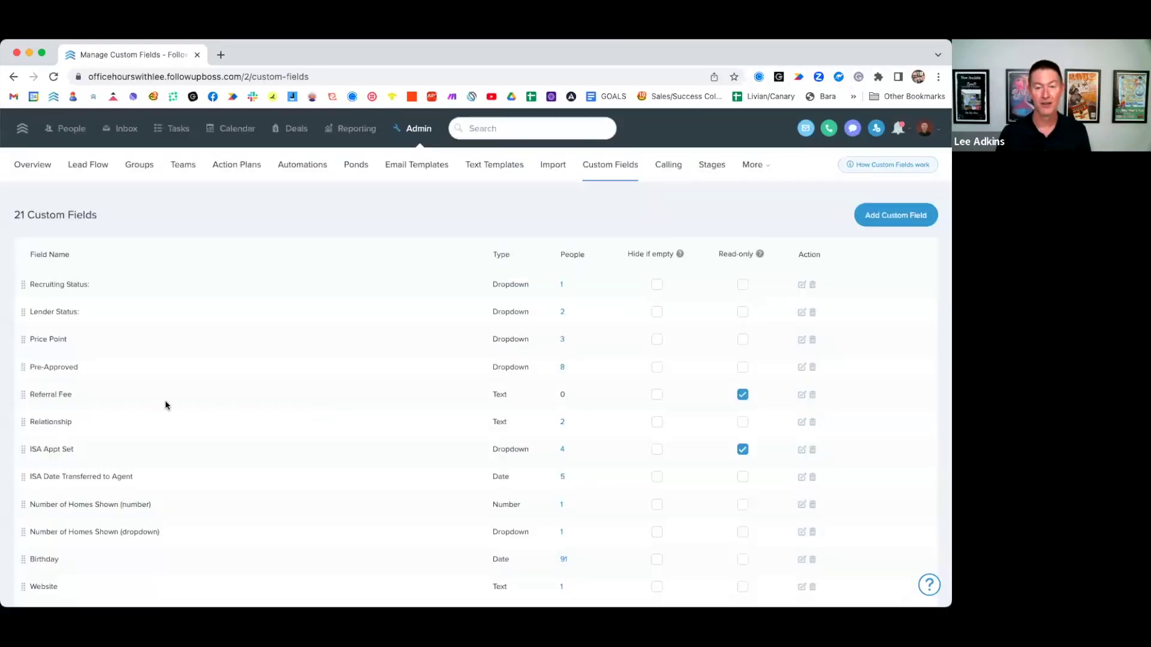
Move the PopBy field to the first position in the custom fields list, above Recruiting Status
scroll(180, 327, "down", 3)
scroll(172, 318, "up", 3)
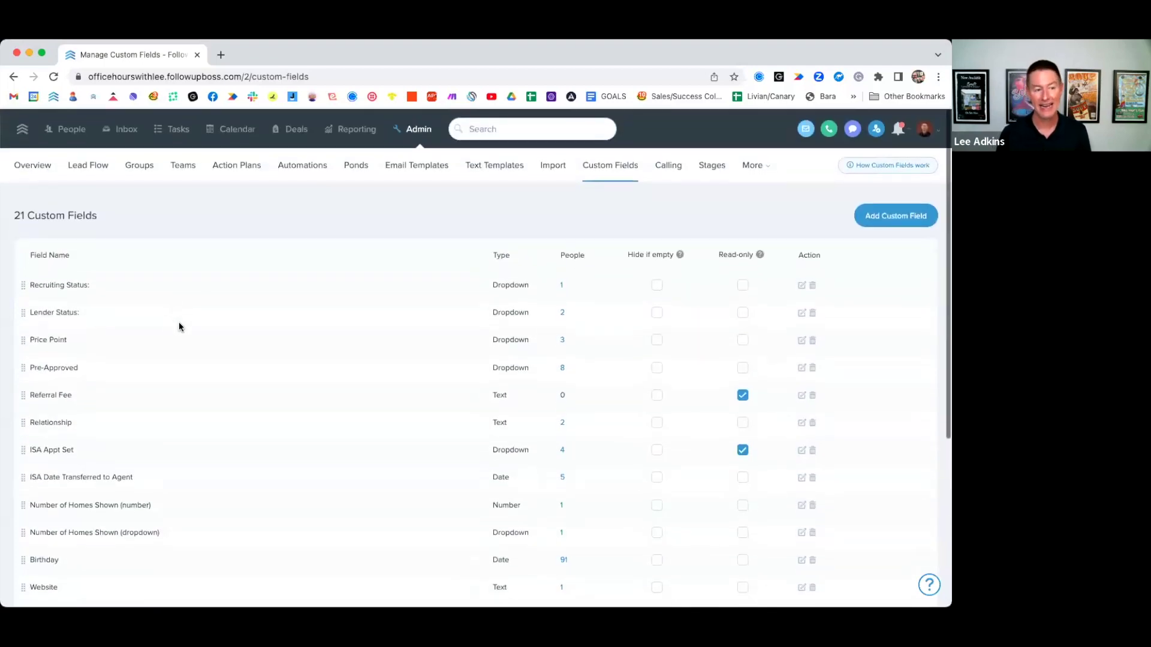
scroll(78, 342, "down", 5)
left_click_drag(25, 581, 18, 279)
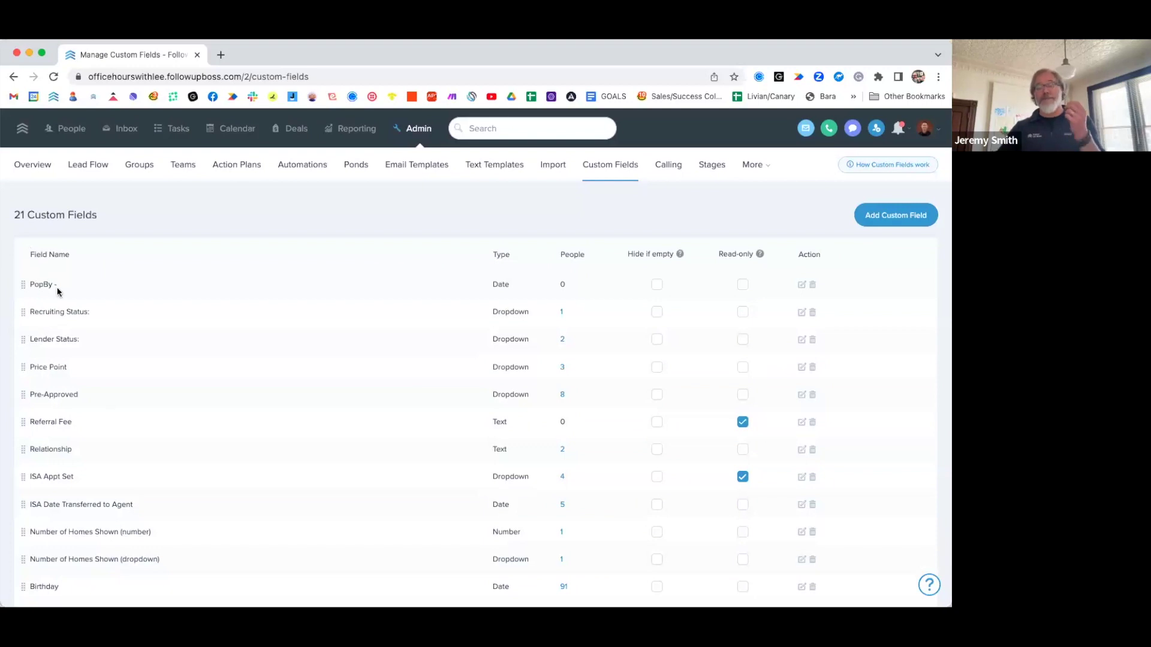
Open the test contact's profile through search and set its PopBy custom field to 05/16/2023
left_click(501, 126)
left_click(490, 155)
scroll(30, 542, "down", 4)
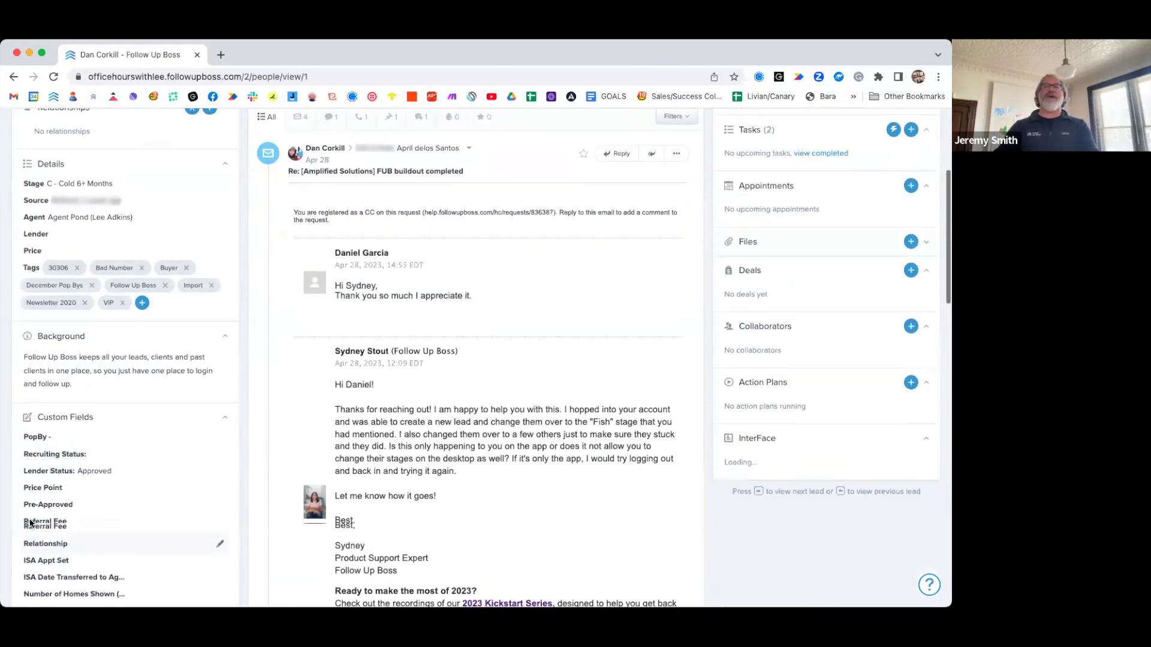
left_click(73, 439)
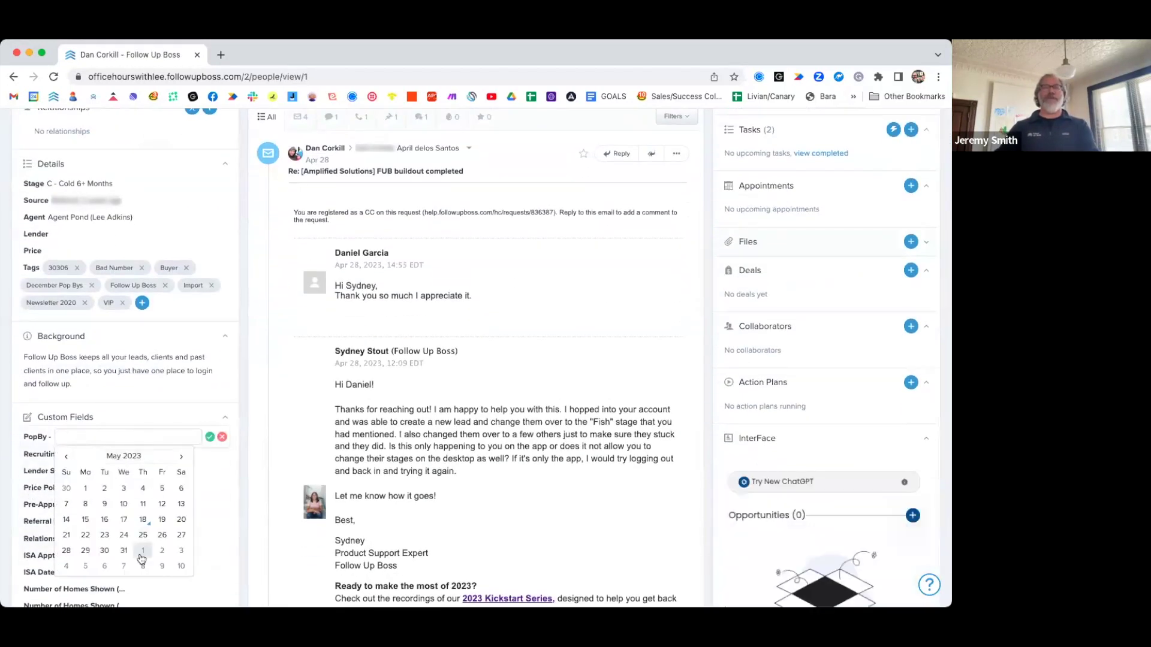
left_click(105, 520)
left_click(210, 437)
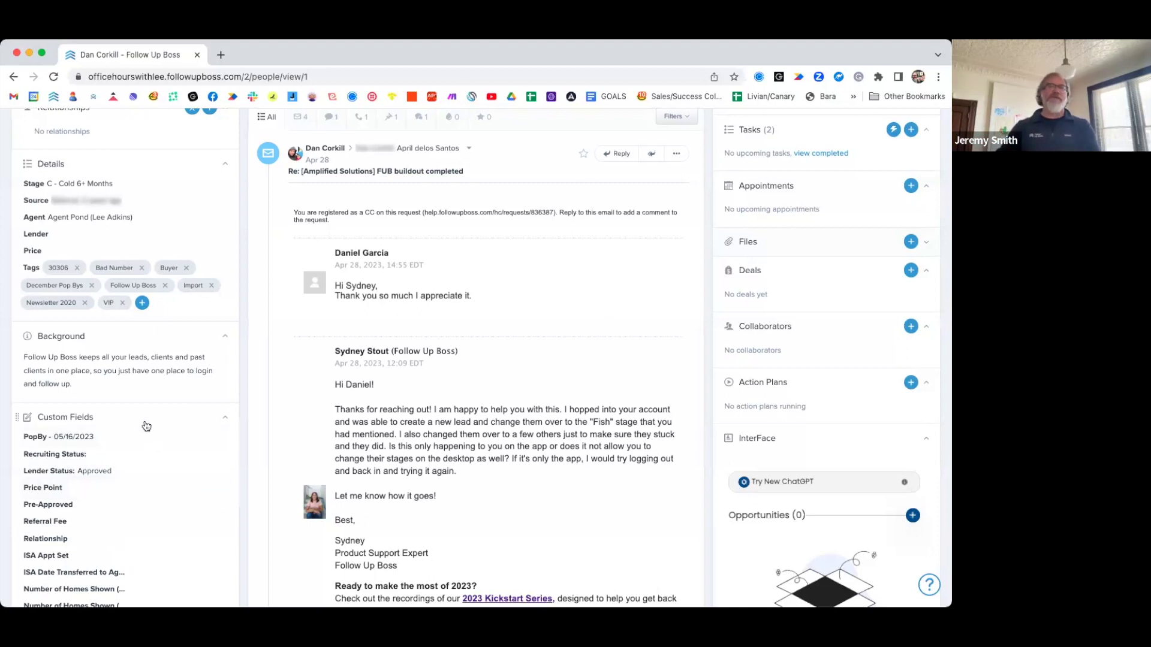
Return to the people list and add a filter on the PopBy field for less than 1 day ago
scroll(166, 462, "up", 5)
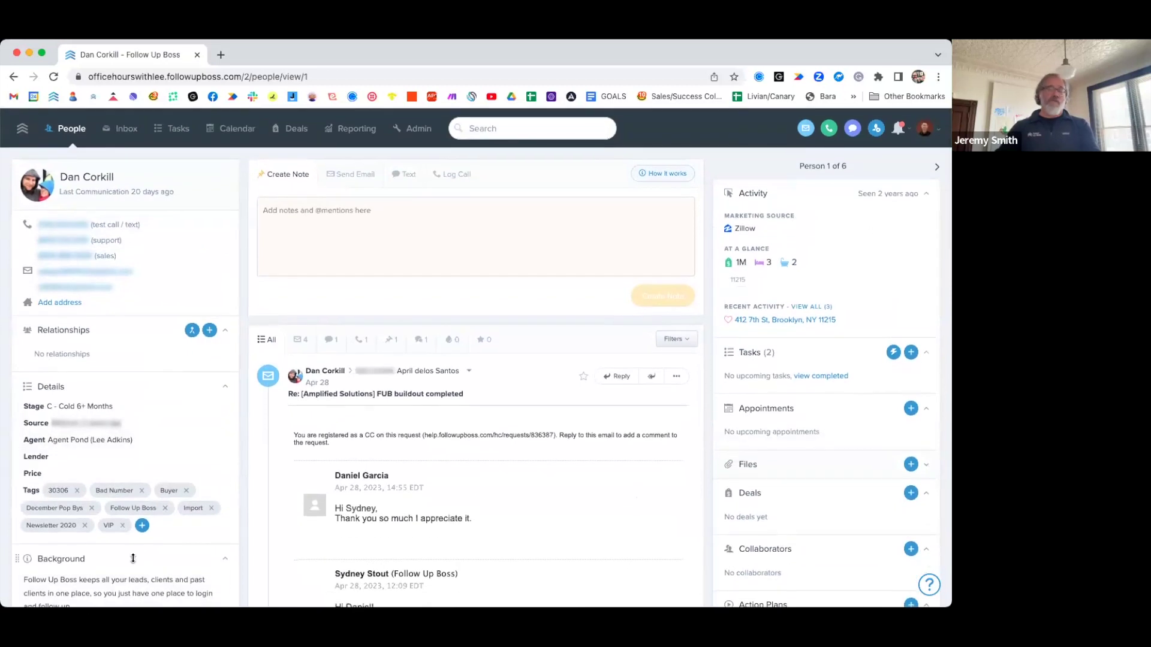
scroll(155, 564, "down", 4)
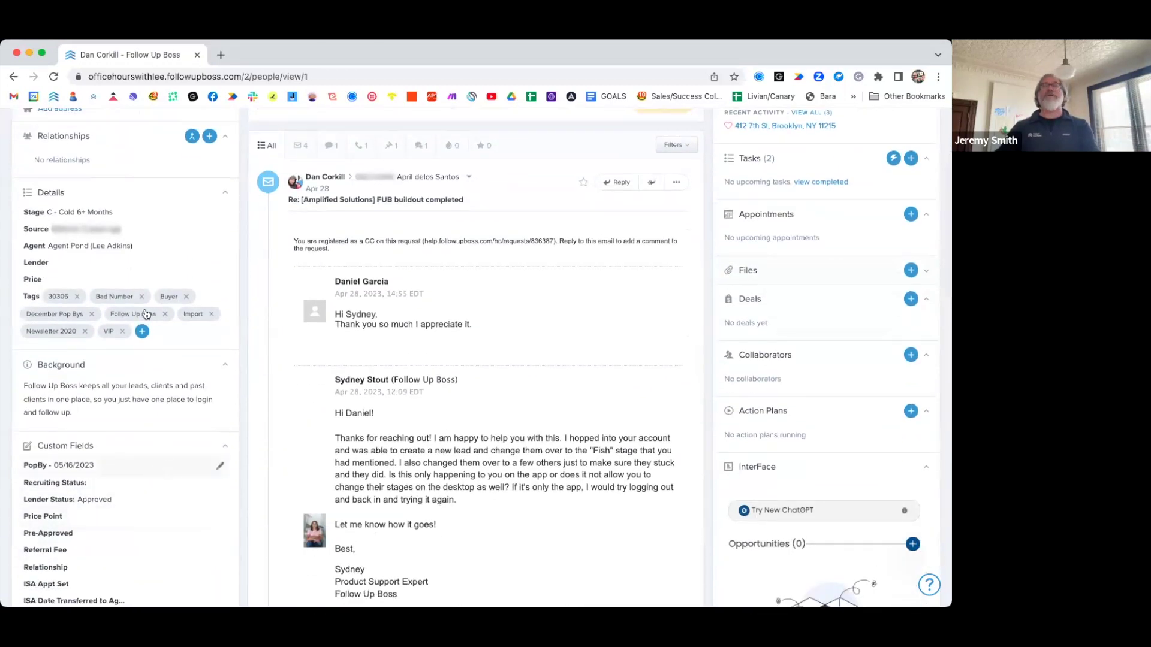
scroll(160, 462, "up", 4)
left_click(66, 128)
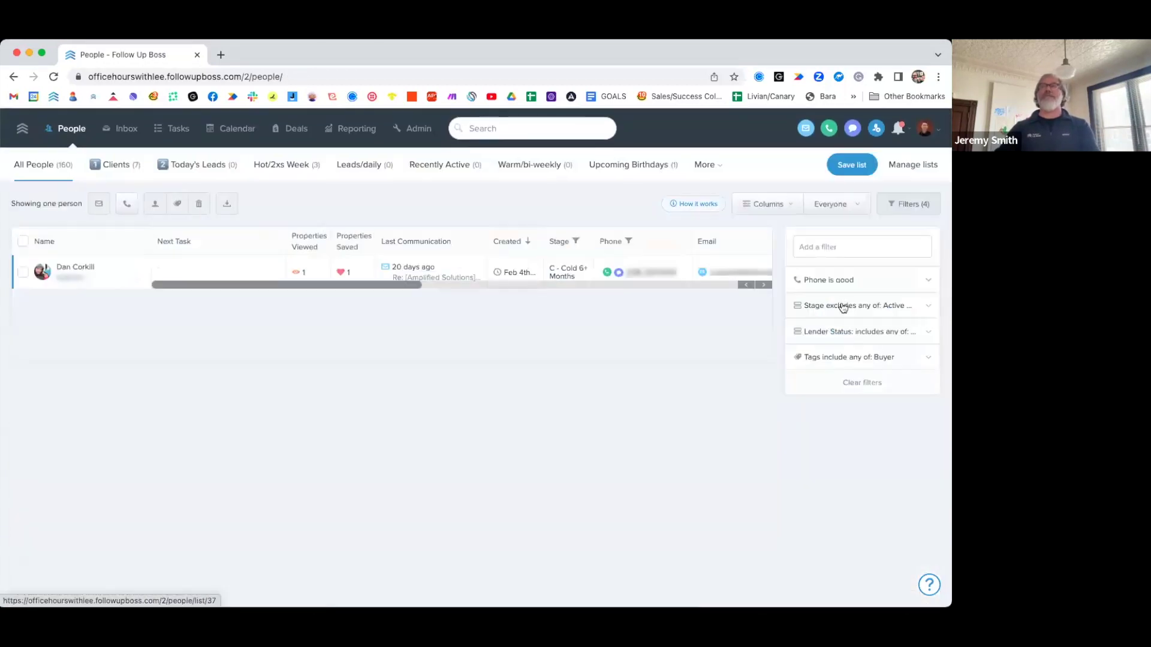
left_click(831, 245)
type("pop")
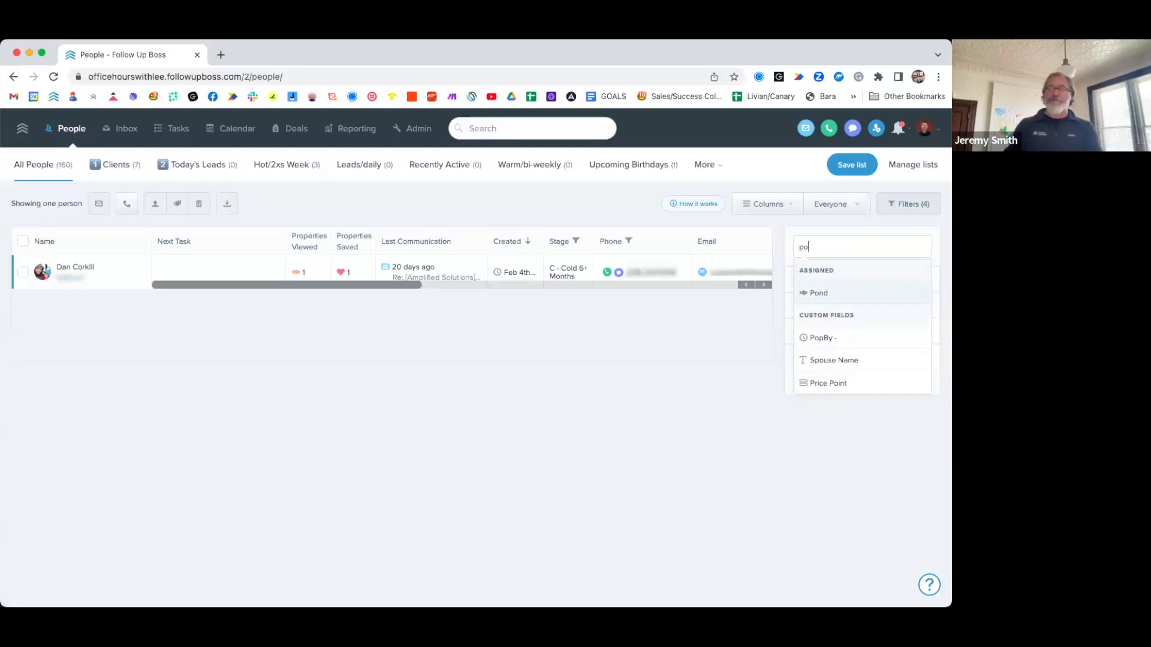
left_click(827, 294)
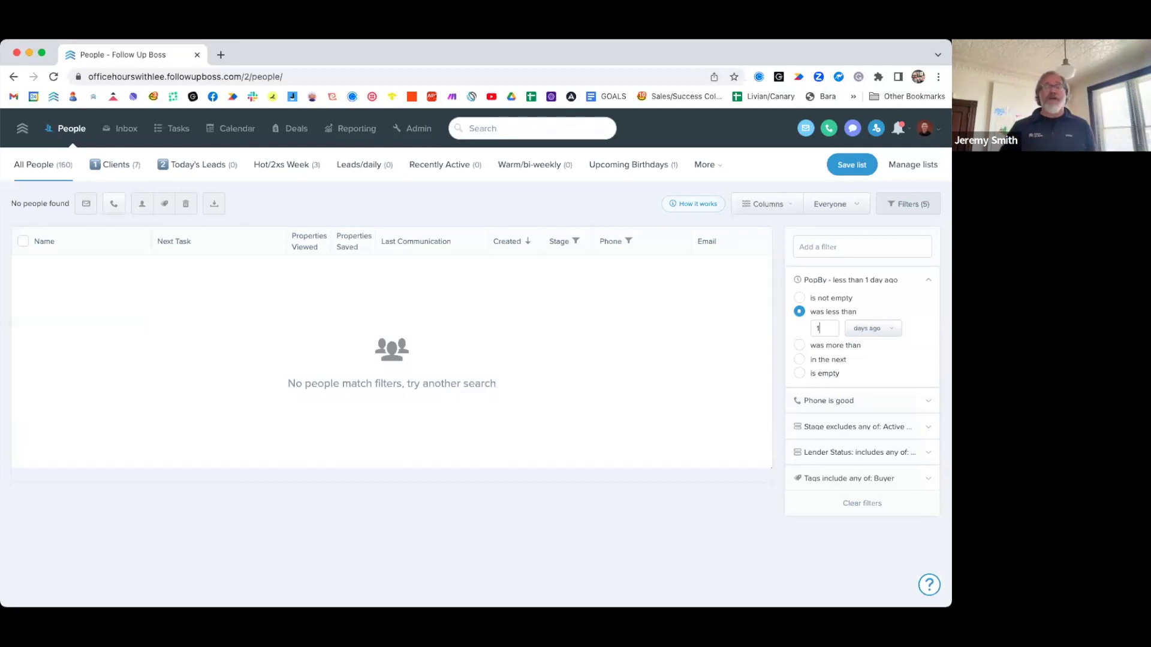
Reopen the test contact's profile through search and log a call with the note "called"
left_click(470, 129)
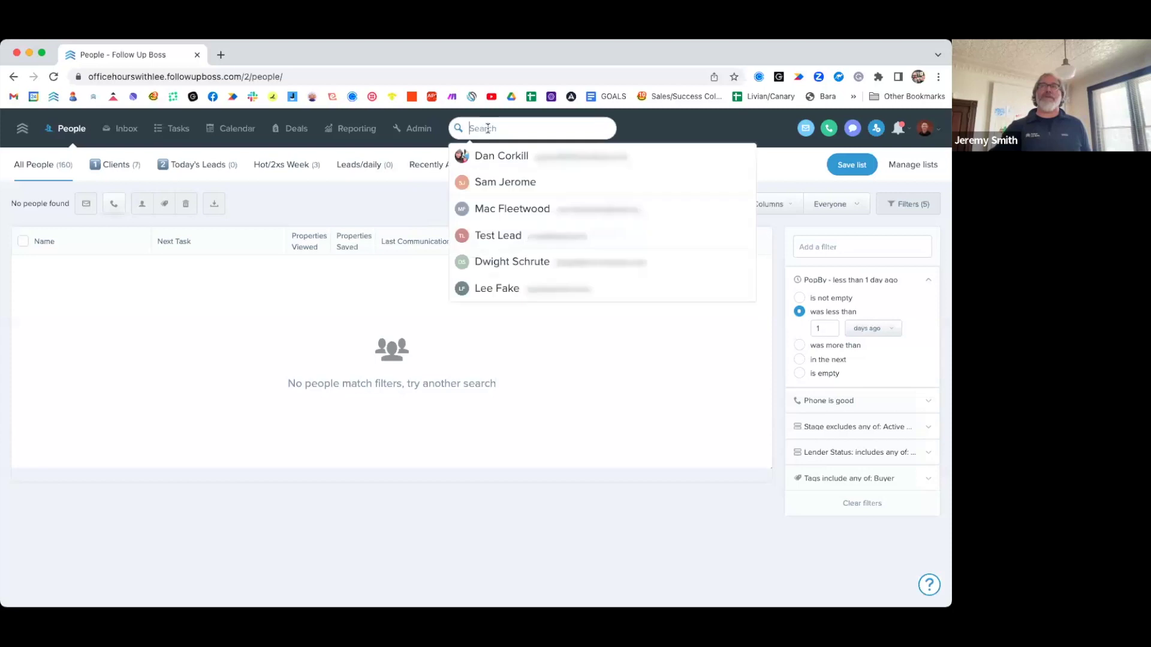
left_click(497, 156)
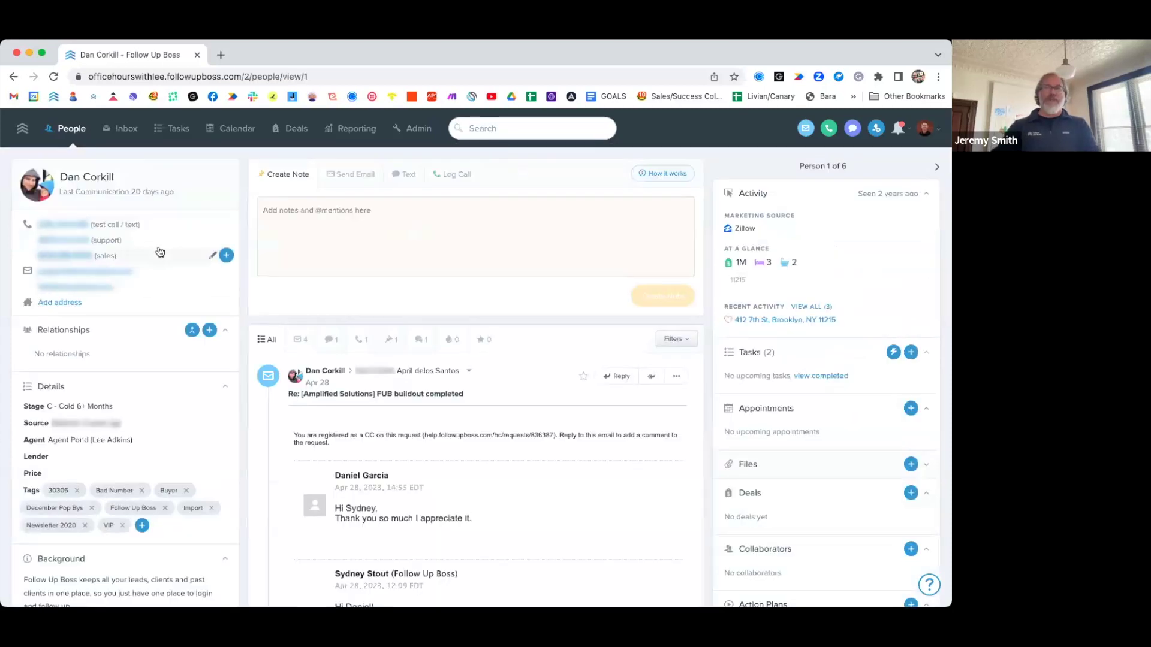
left_click(451, 175)
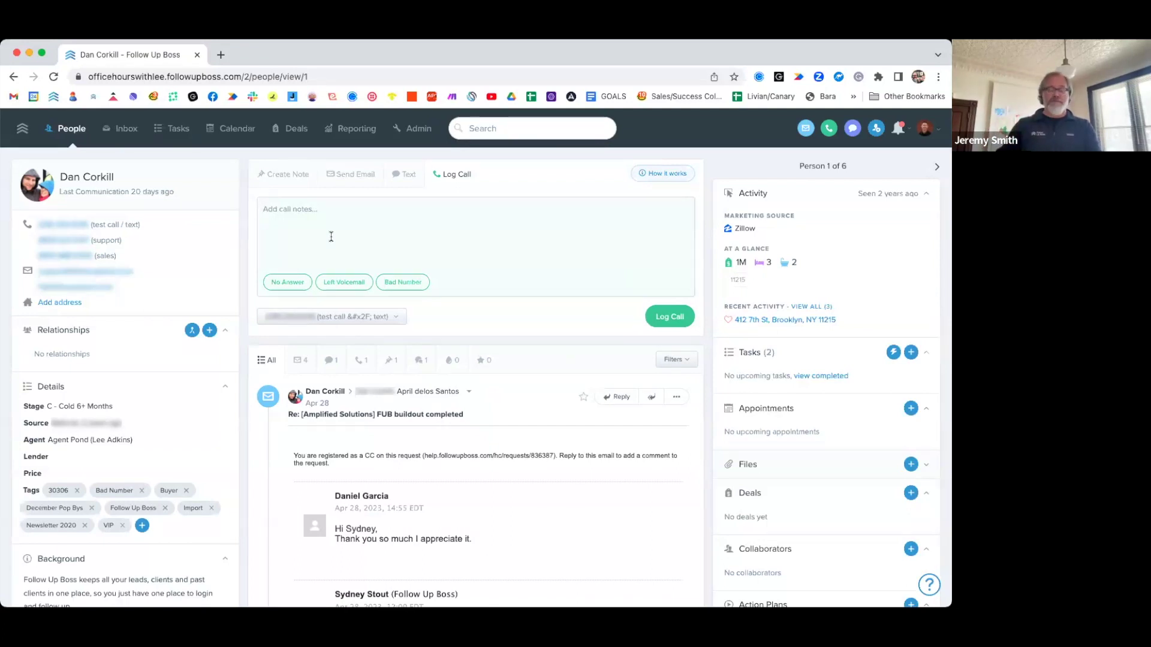
type("cal")
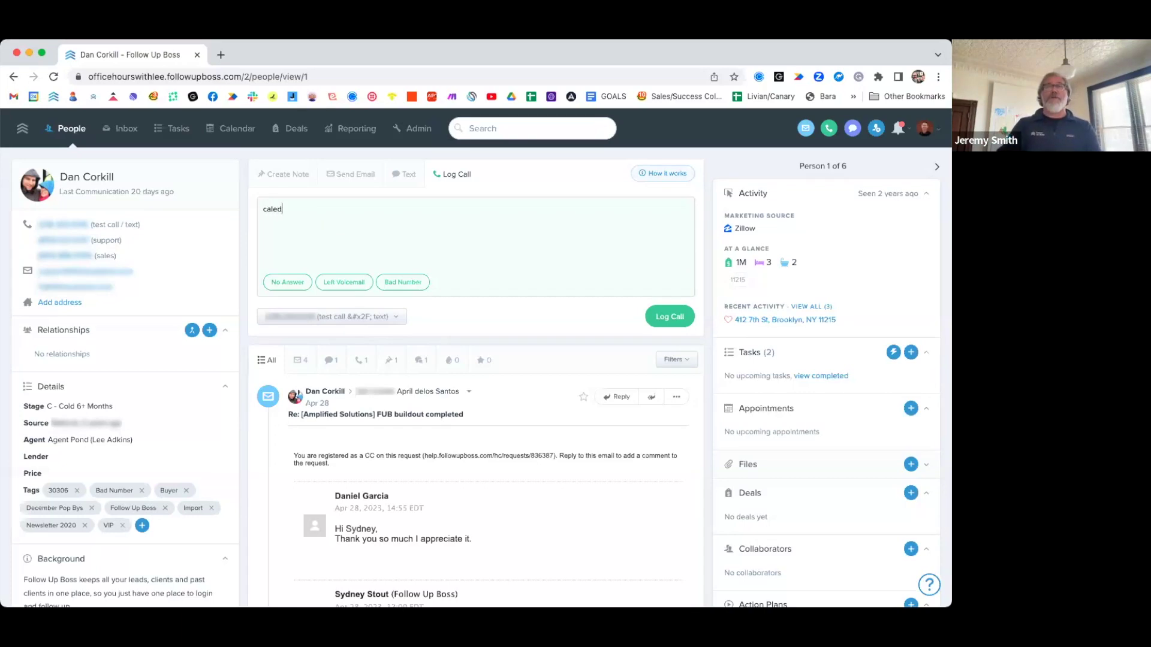
type("ed")
scroll(476, 360, "down", 1)
key("BackSpace")
key("BackSpace")
key("BackSpace")
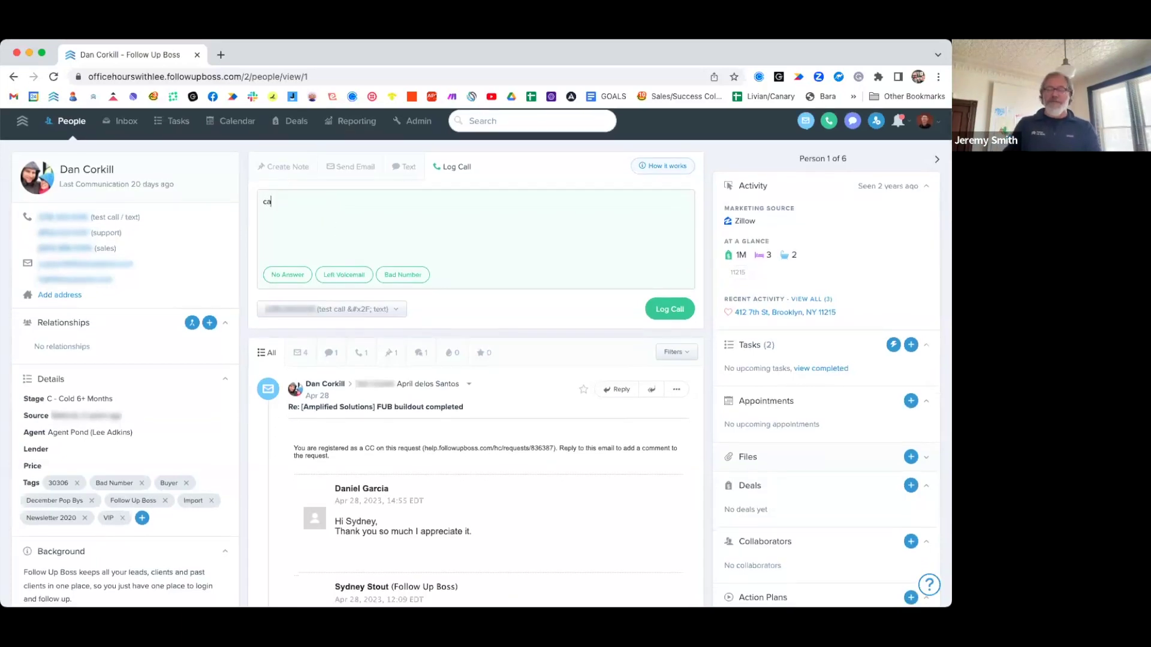
left_click(665, 308)
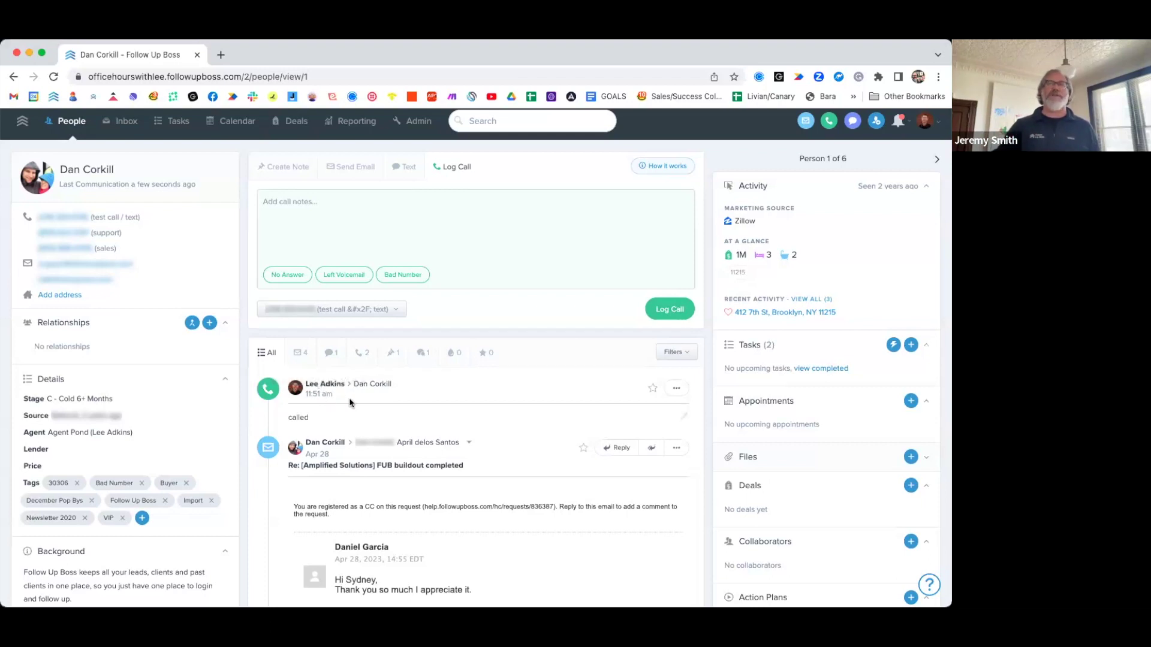
Switch the contact's activity entry to a note and look through the communication timeline, details and custom fields
left_click(282, 171)
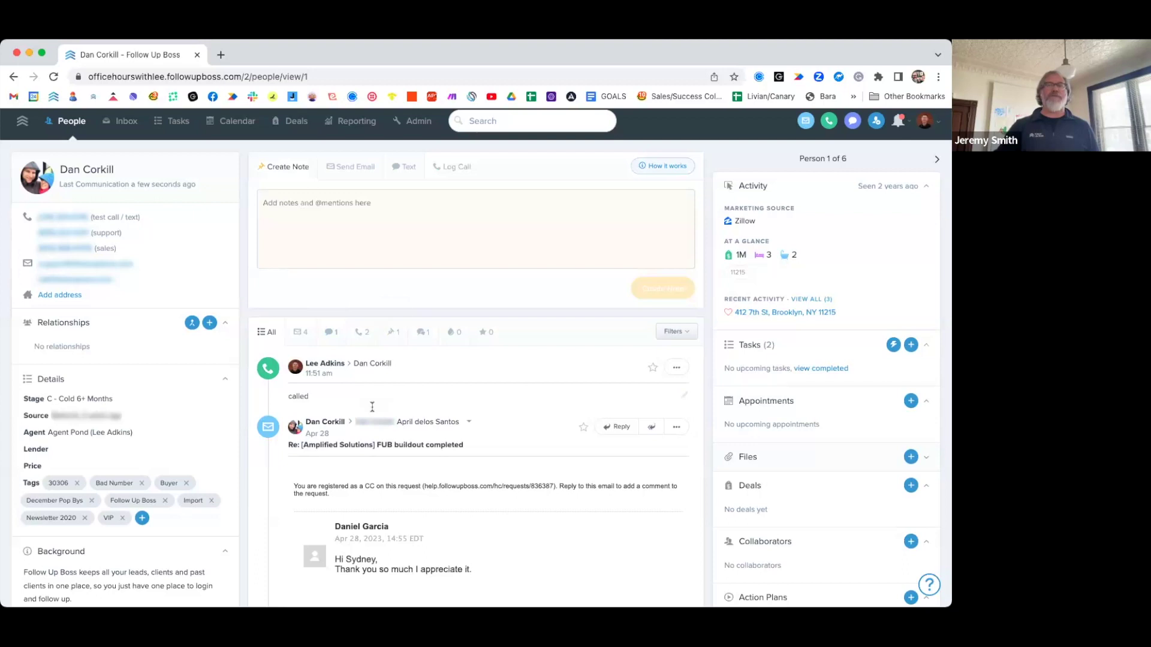
scroll(405, 348, "down", 3)
scroll(406, 345, "down", 15)
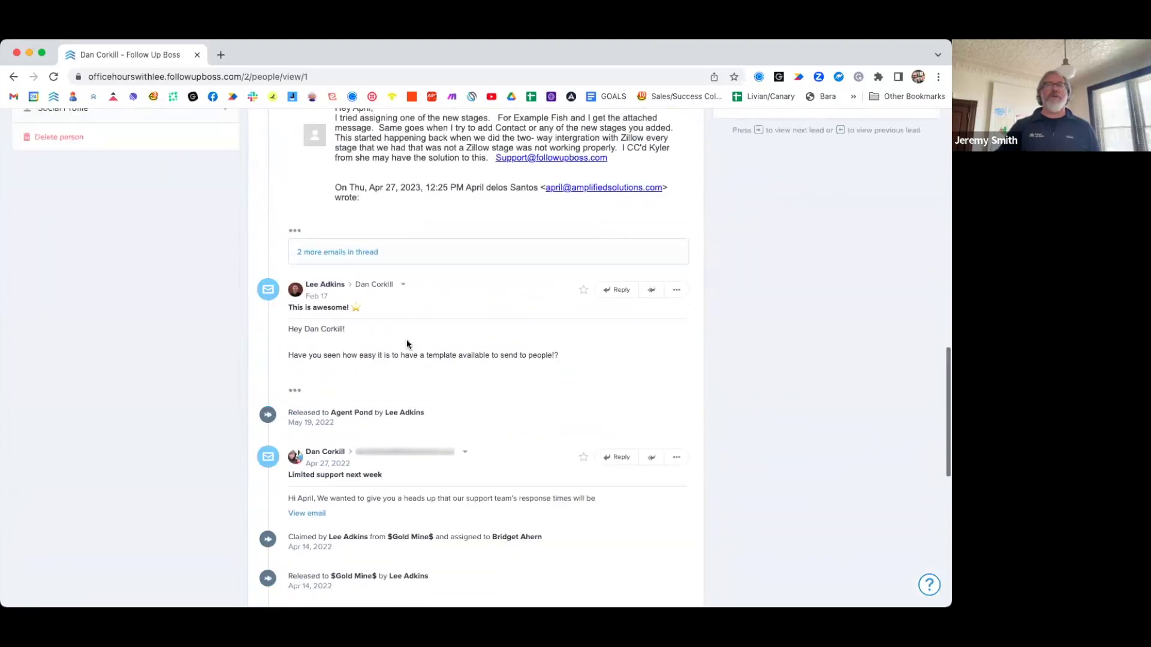
scroll(407, 348, "up", 14)
scroll(384, 324, "up", 5)
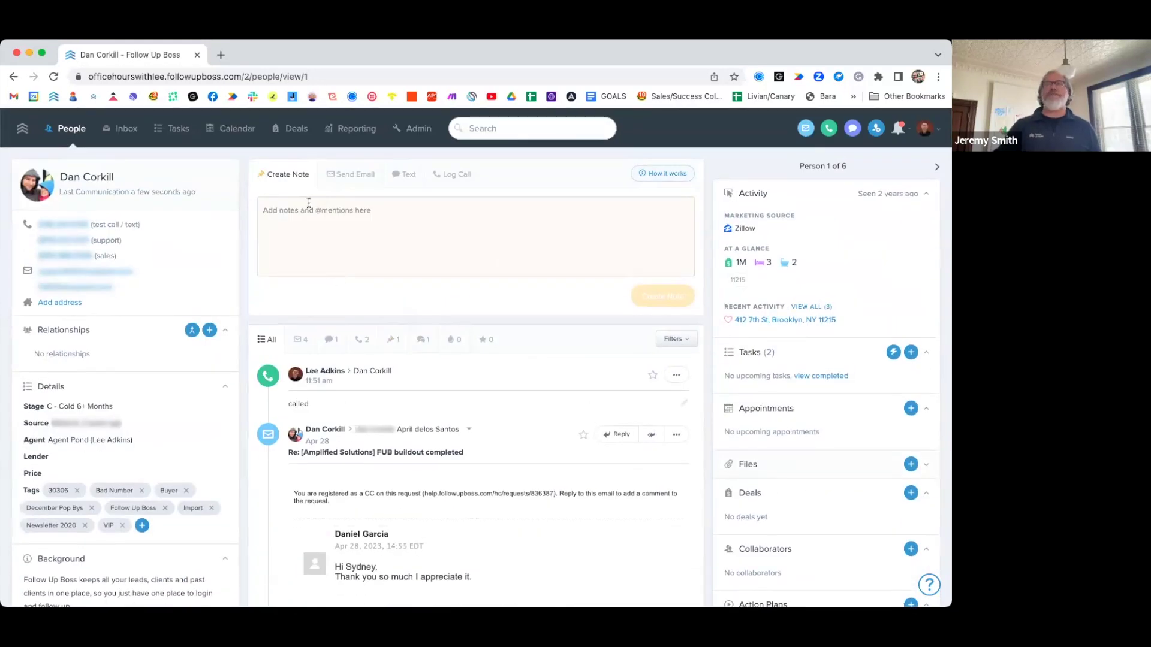
scroll(120, 560, "down", 4)
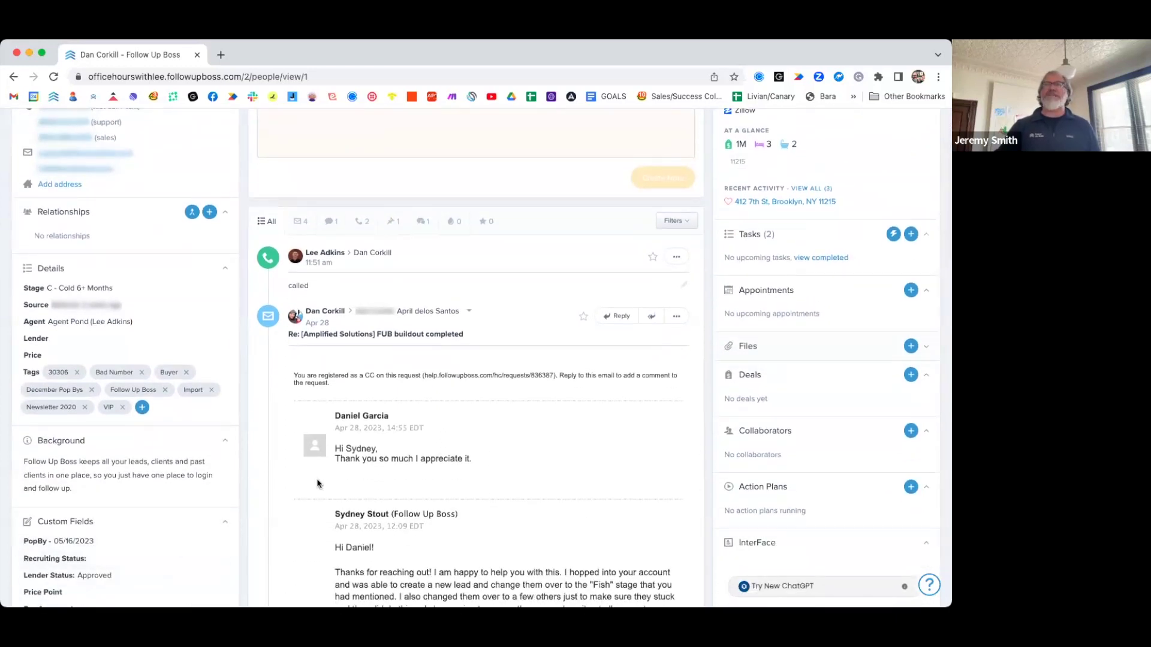
scroll(313, 482, "up", 4)
Return to the people list and add an Updated filter for less than 1 day ago
left_click(69, 133)
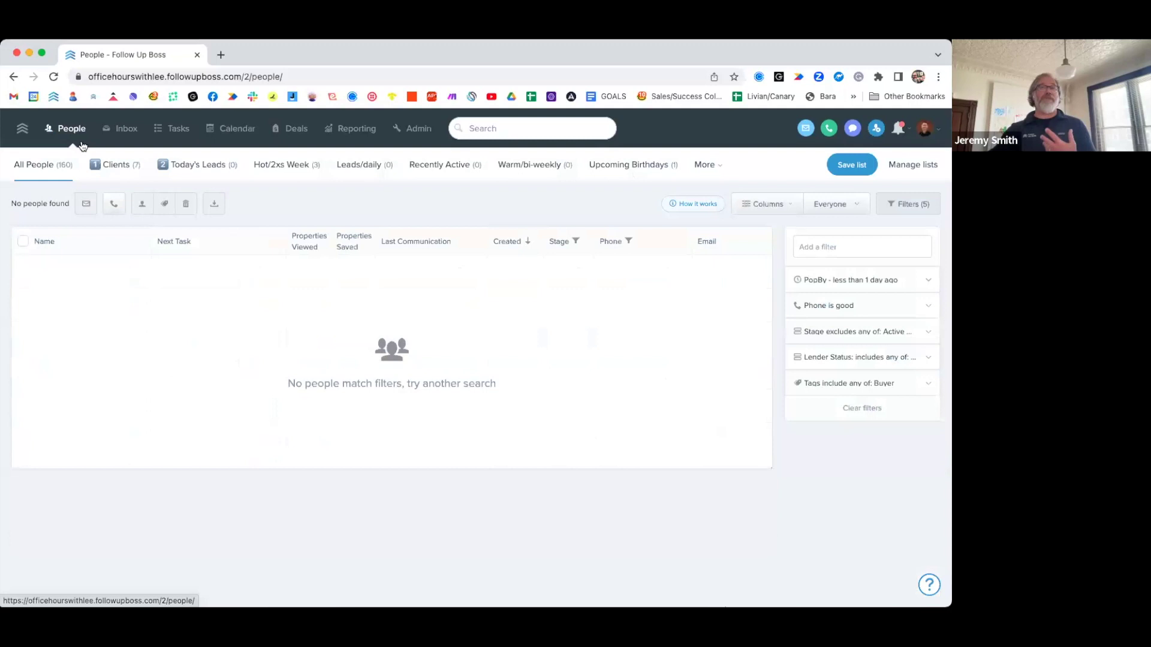
left_click(877, 248)
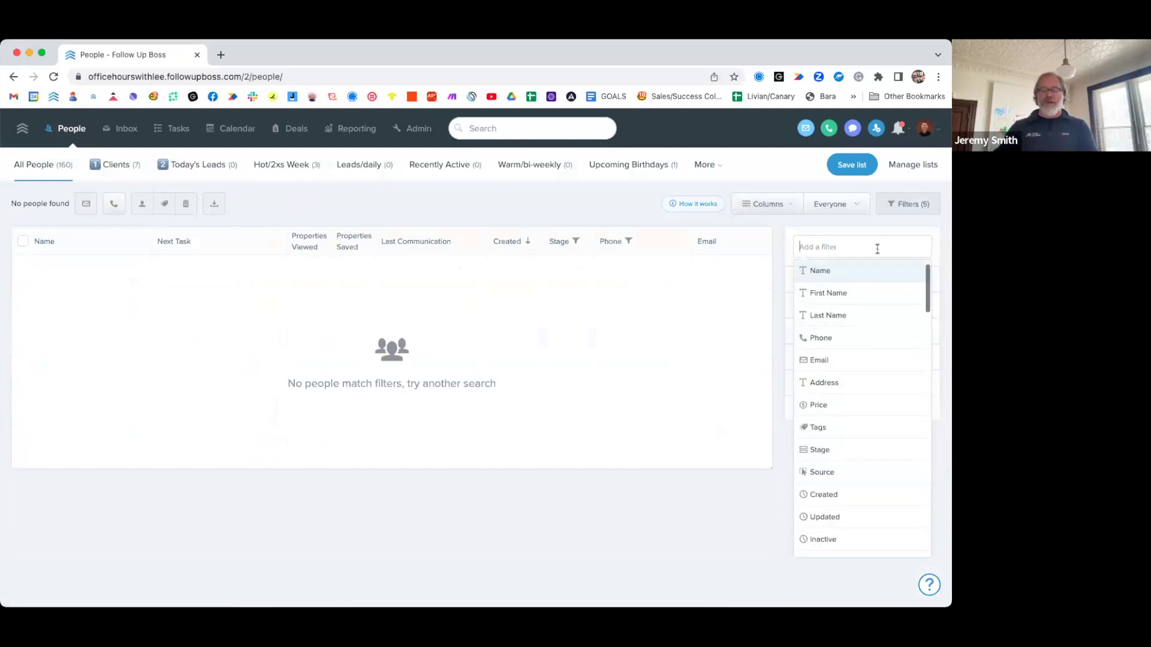
type("last up")
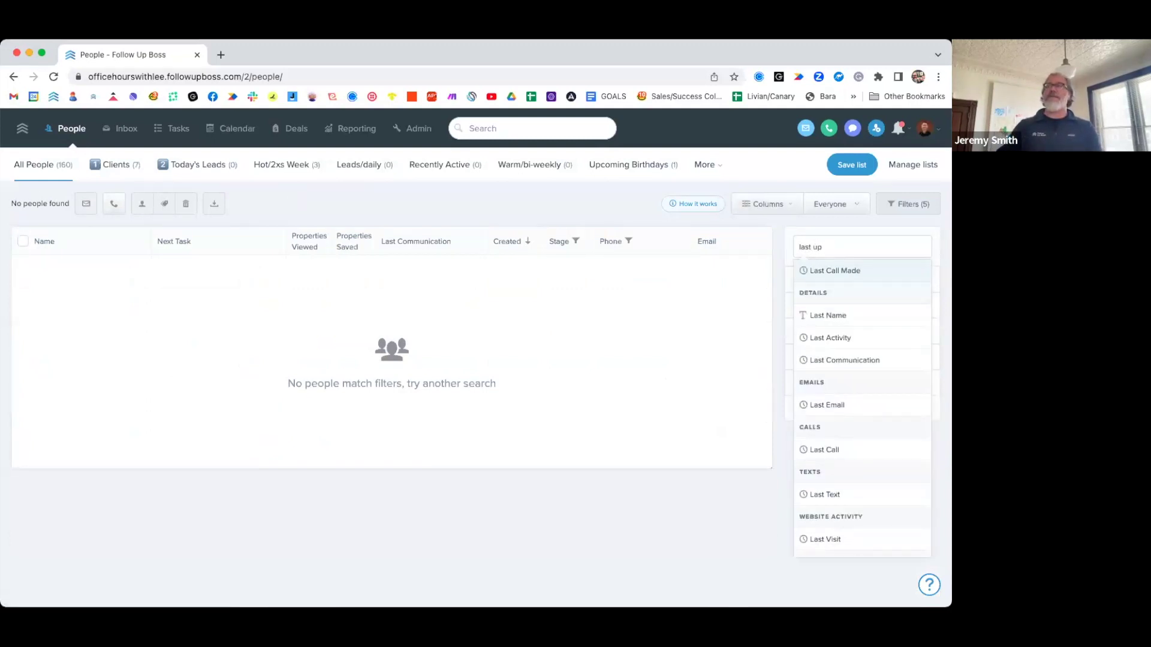
scroll(866, 493, "down", 5)
scroll(850, 490, "up", 5)
left_click_drag(837, 248, 772, 245)
key("BackSpace")
type("up")
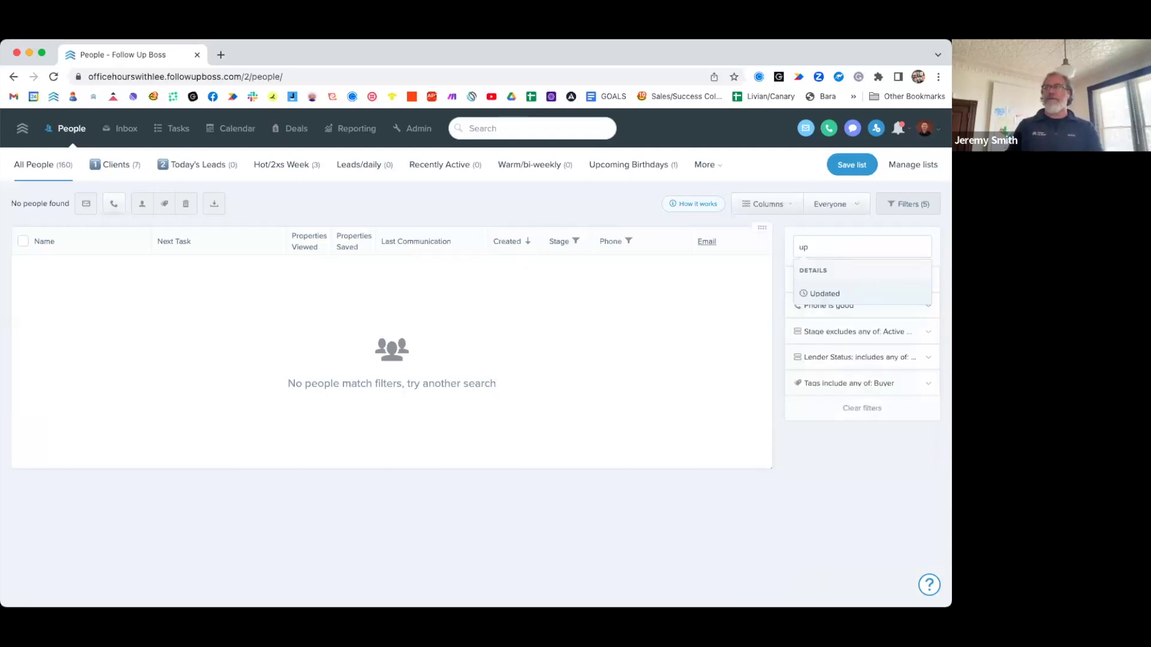
left_click(887, 294)
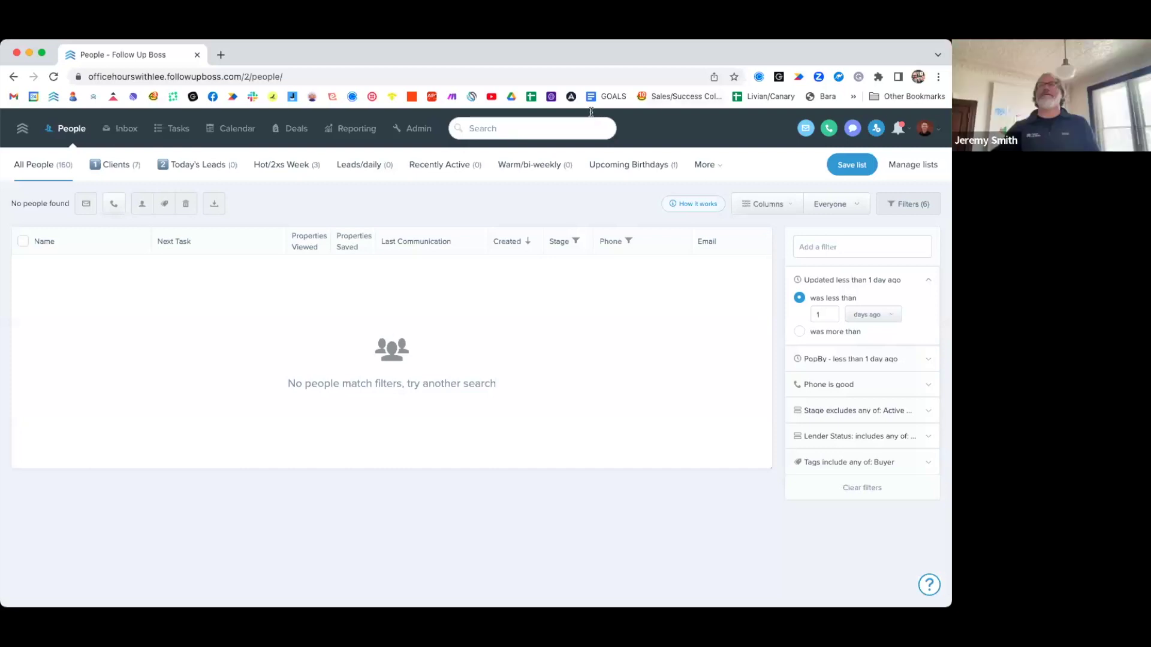
Open the Appointments page in the admin area and examine the appointment types and outcomes
left_click(418, 128)
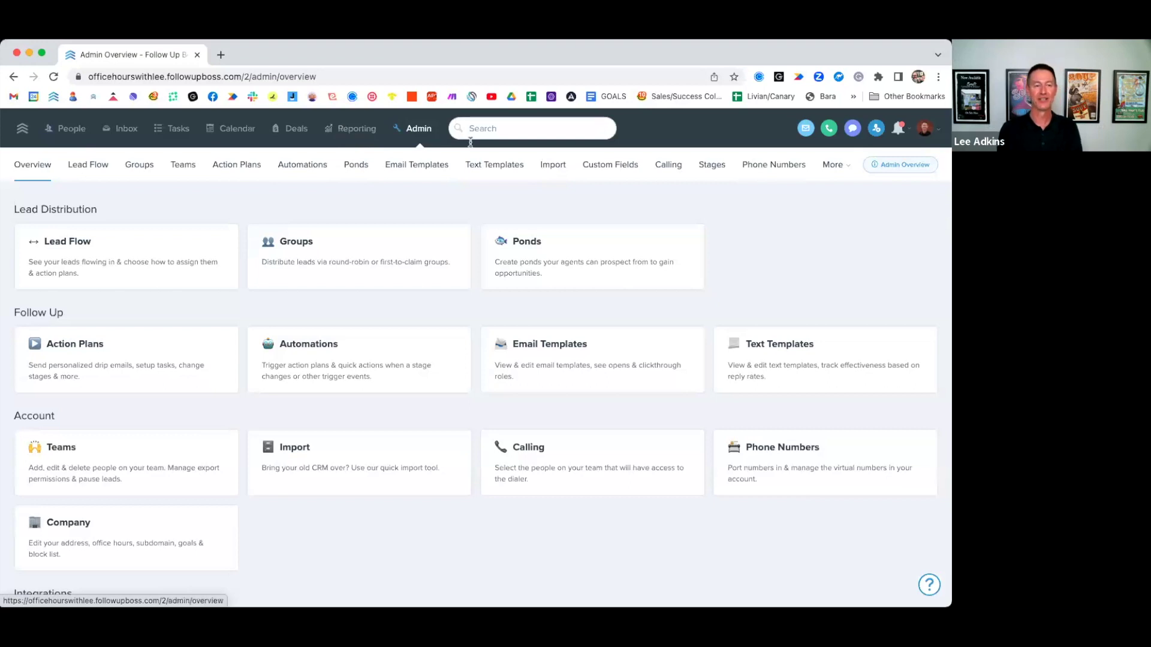
left_click(834, 165)
left_click(788, 274)
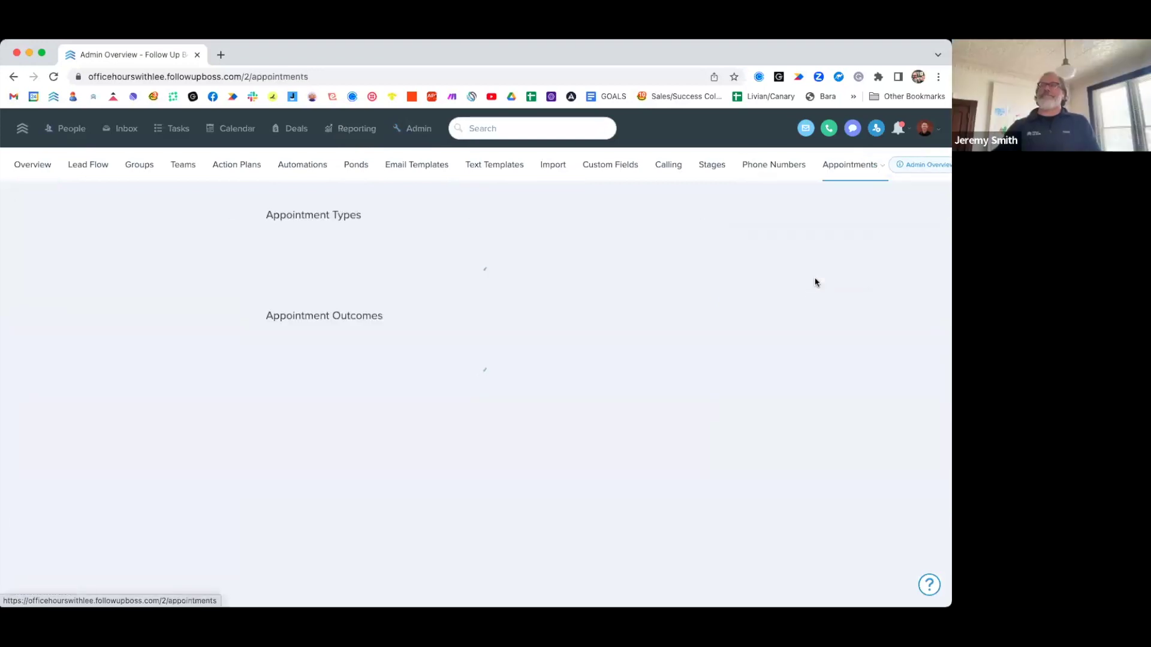
scroll(92, 396, "down", 1)
scroll(92, 395, "down", 1)
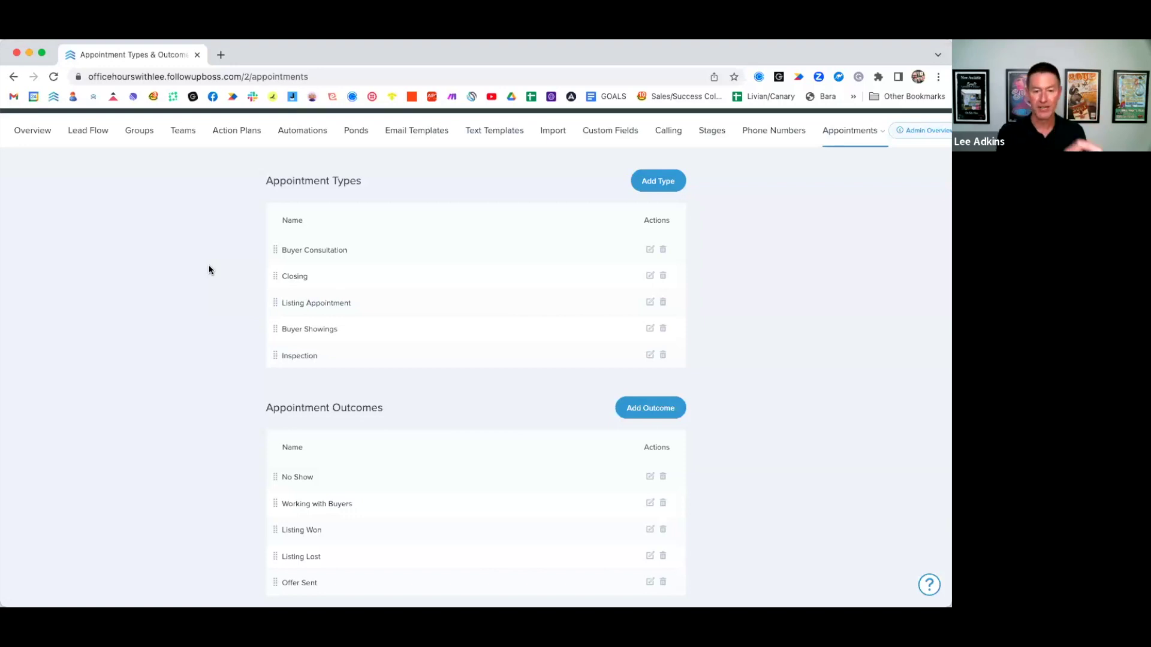
left_click(659, 180)
left_click(416, 223)
type("BNirthday")
key("BackSpace")
key("BackSpace")
key("BackSpace")
key("BackSpace")
key("BackSpace")
key("BackSpace")
key("BackSpace")
key("BackSpace")
key("BackSpace")
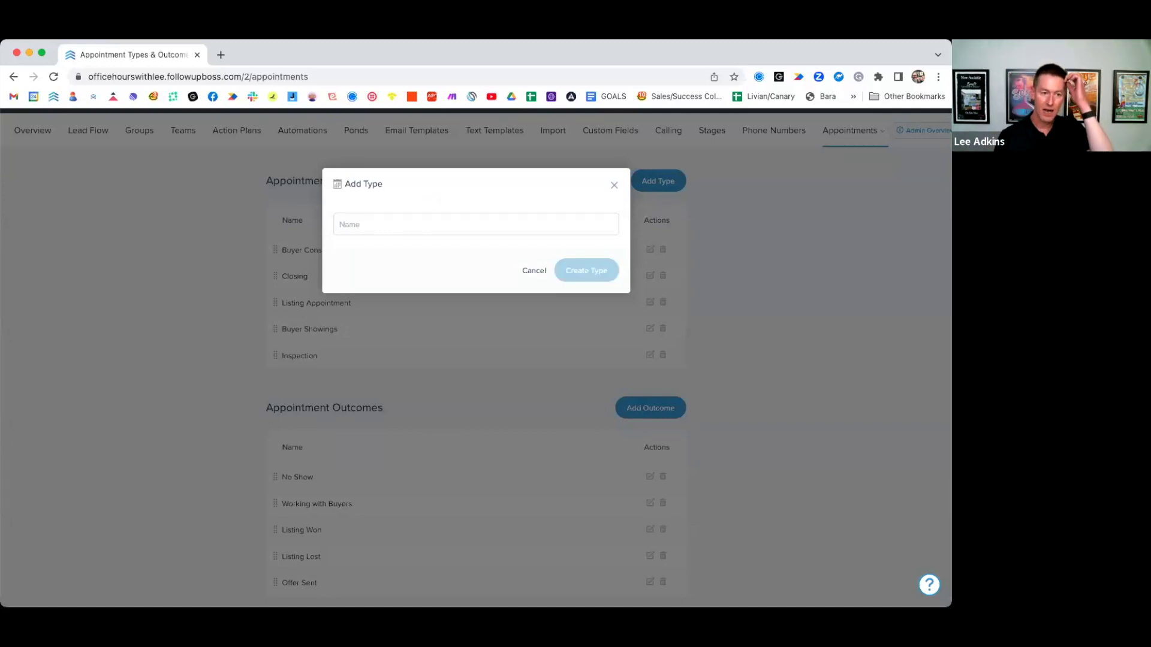
left_click(613, 186)
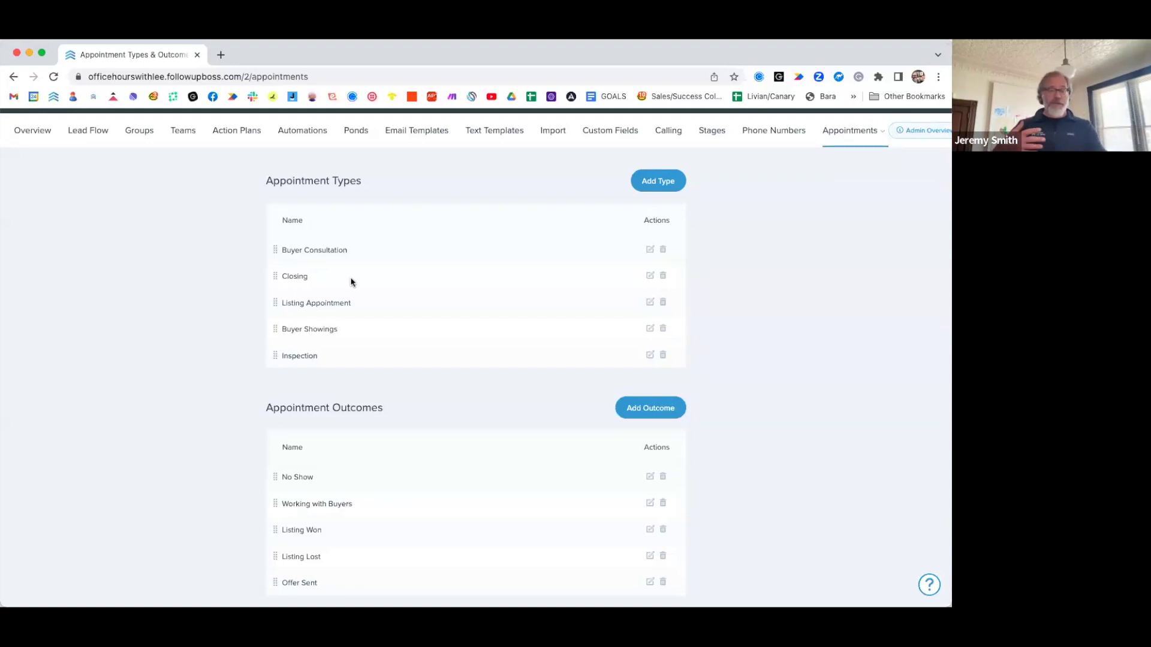
scroll(218, 276, "up", 1)
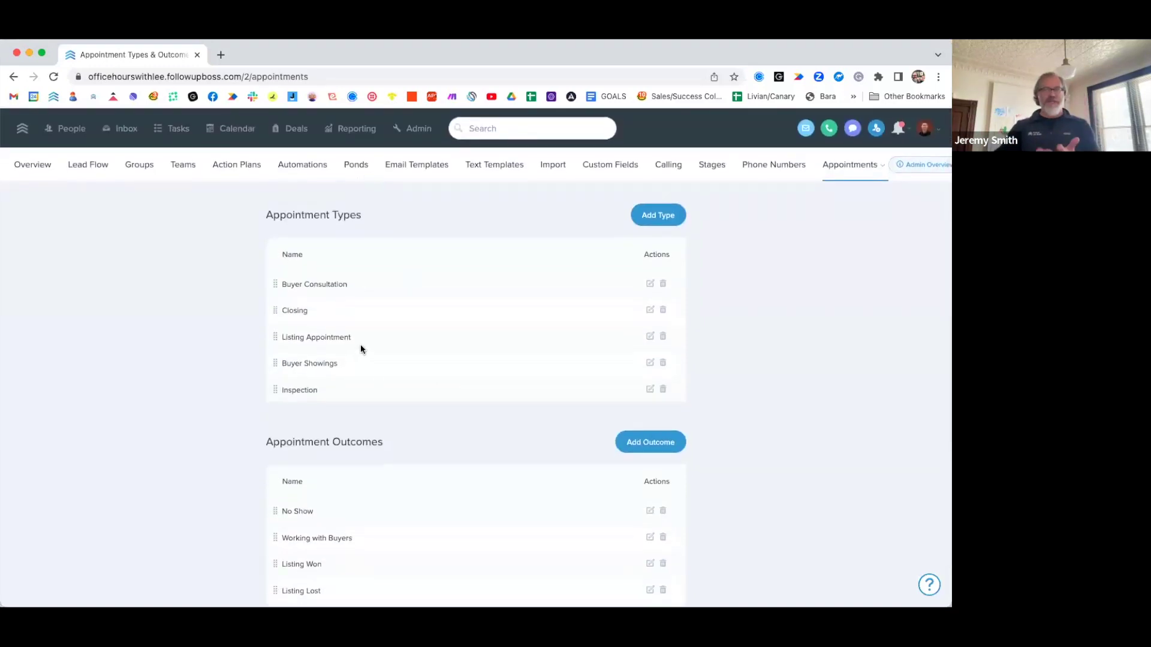
Open the Appointments report in the reporting area and filter it to Last Month
scroll(367, 346, "down", 1)
scroll(369, 354, "up", 1)
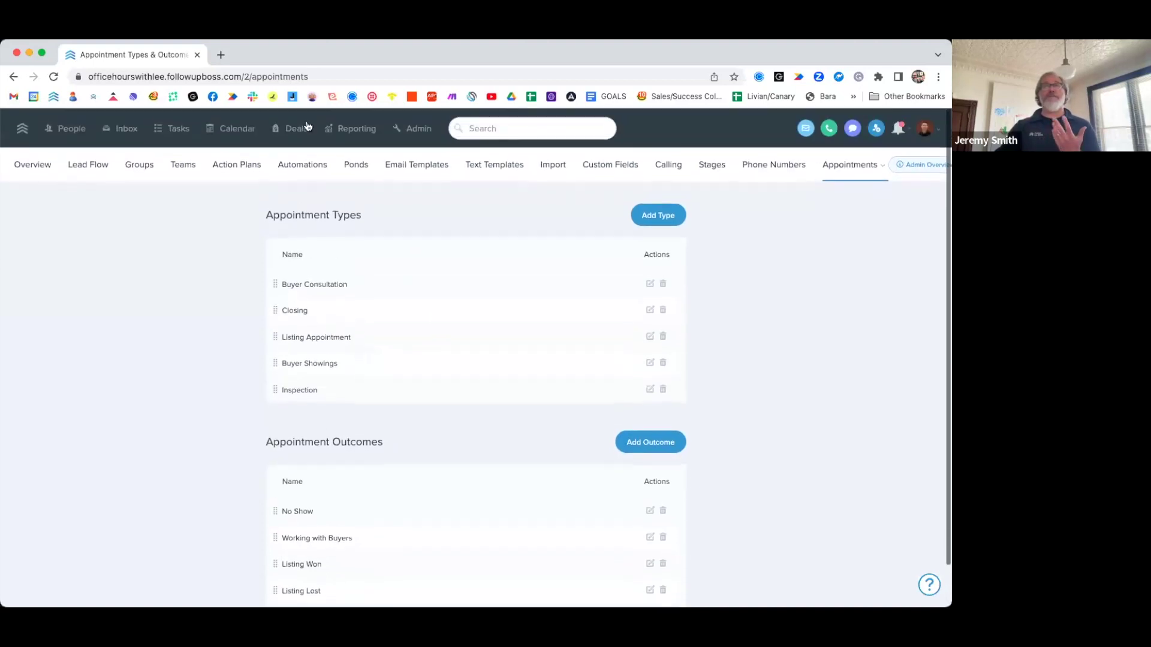
left_click(357, 129)
left_click(528, 173)
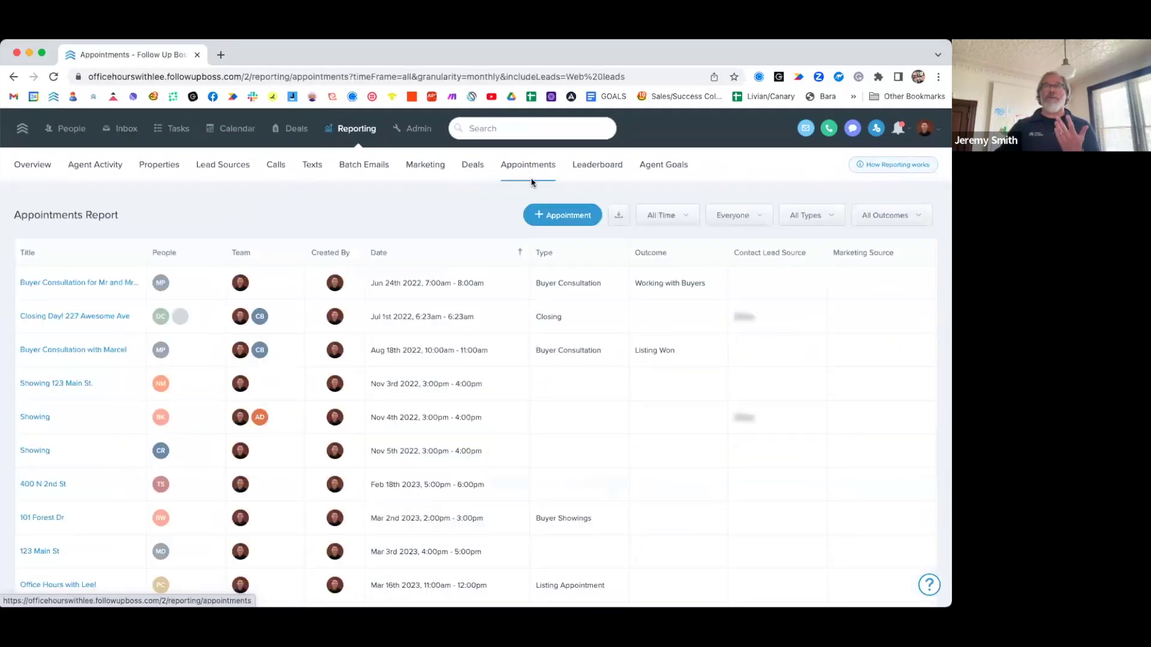
left_click(663, 217)
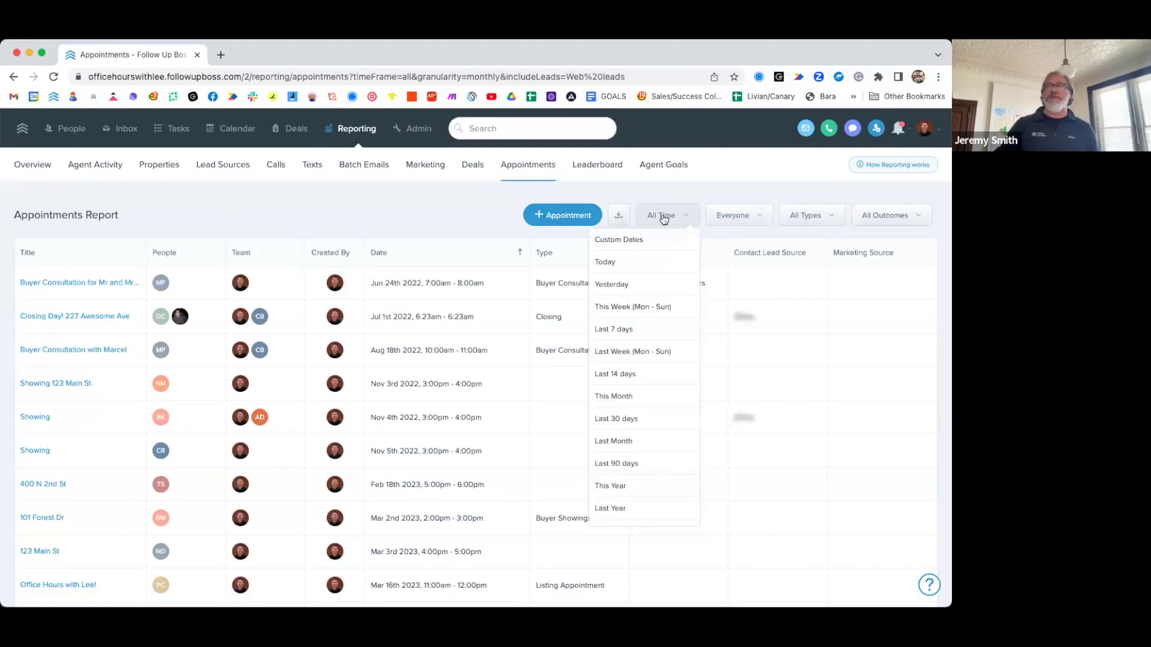
left_click(643, 436)
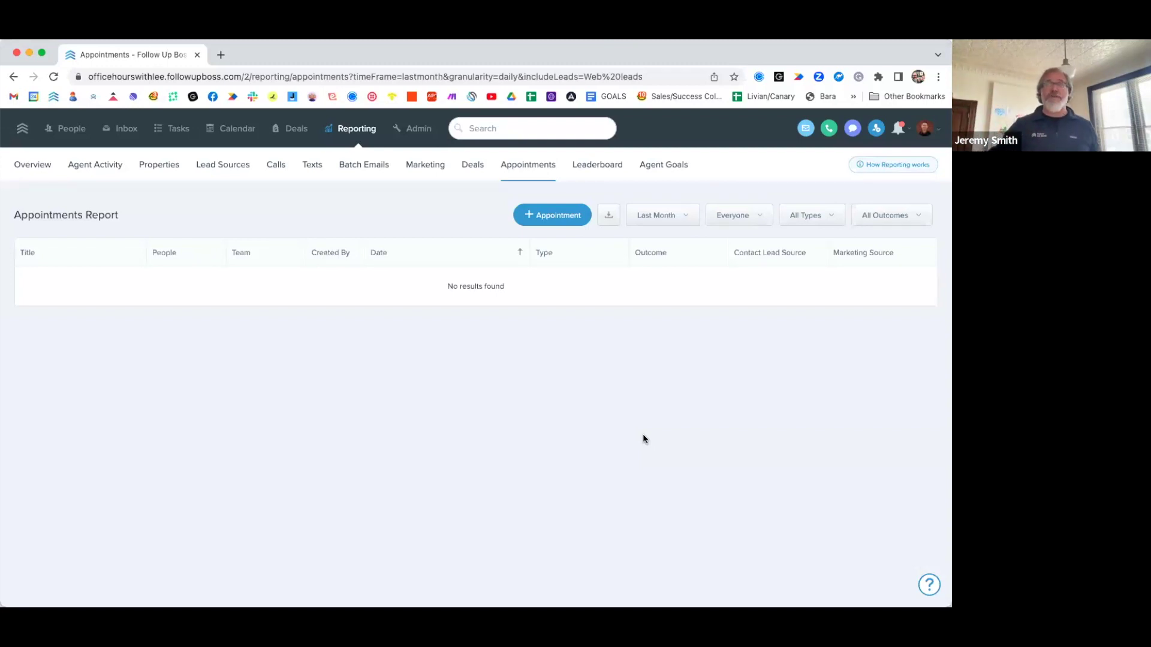
Open the test contact's profile from the recent search suggestions and start a new appointment titled "Pop by"
left_click(499, 133)
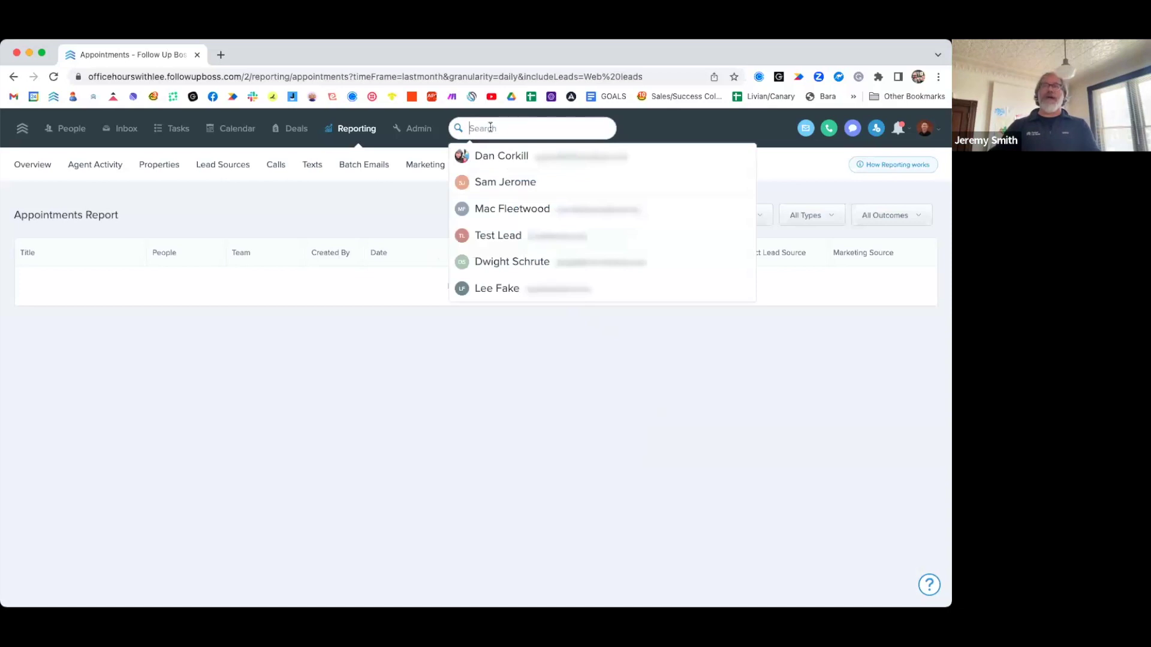
left_click(496, 157)
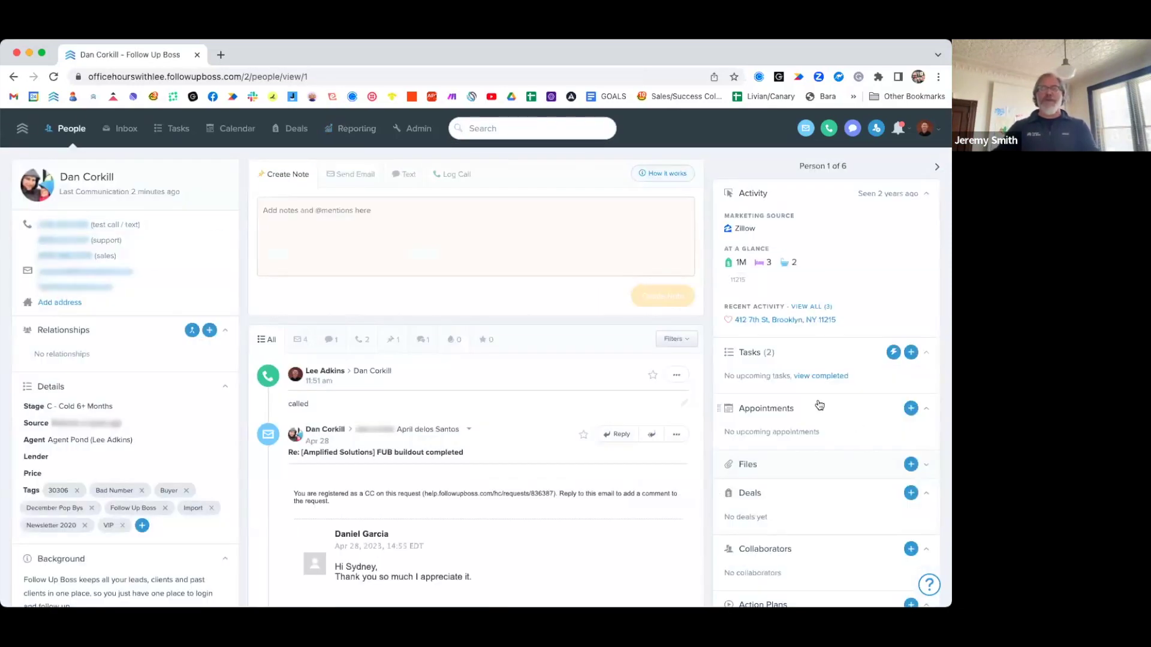
left_click(910, 408)
left_click(379, 214)
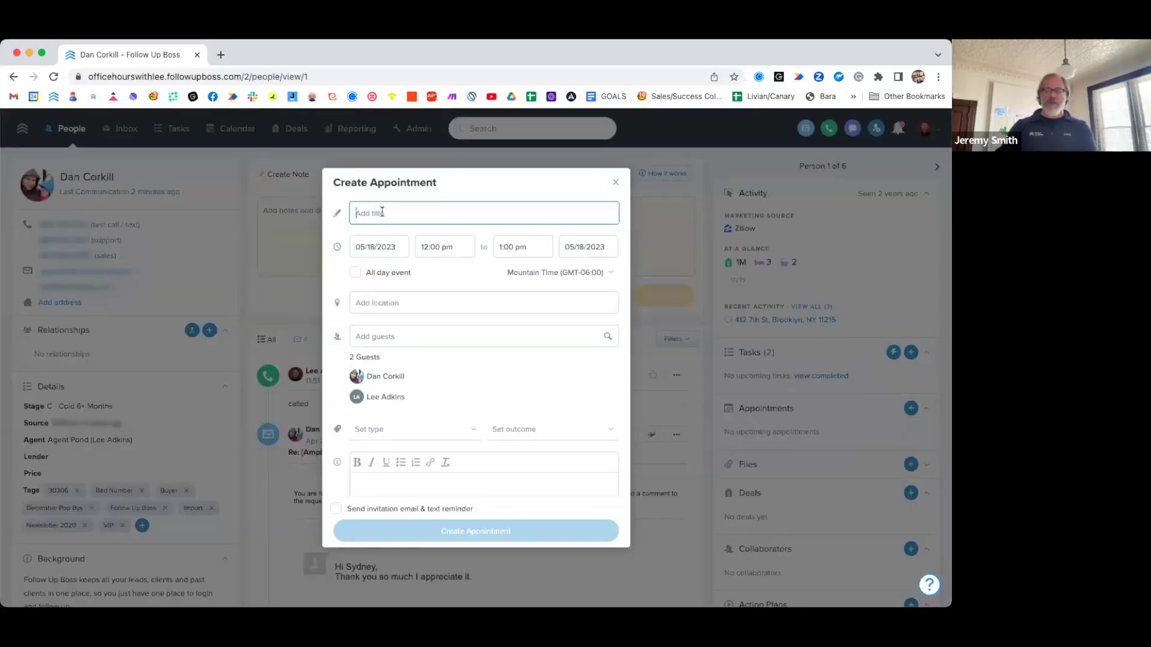
type("Pop byu")
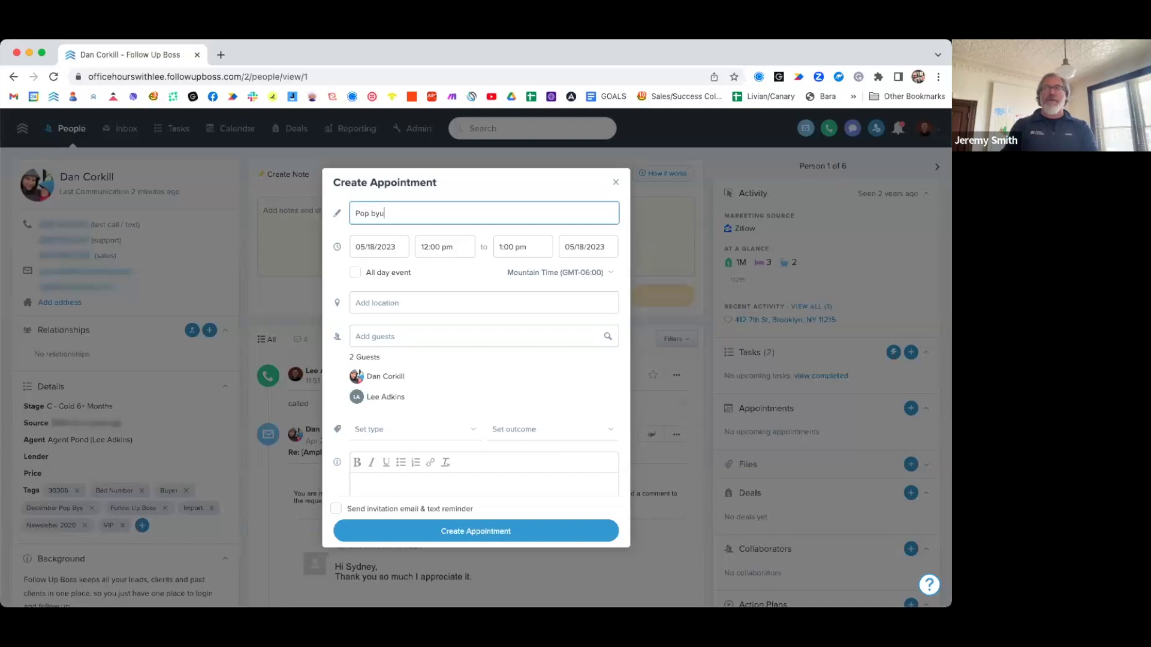
type("y")
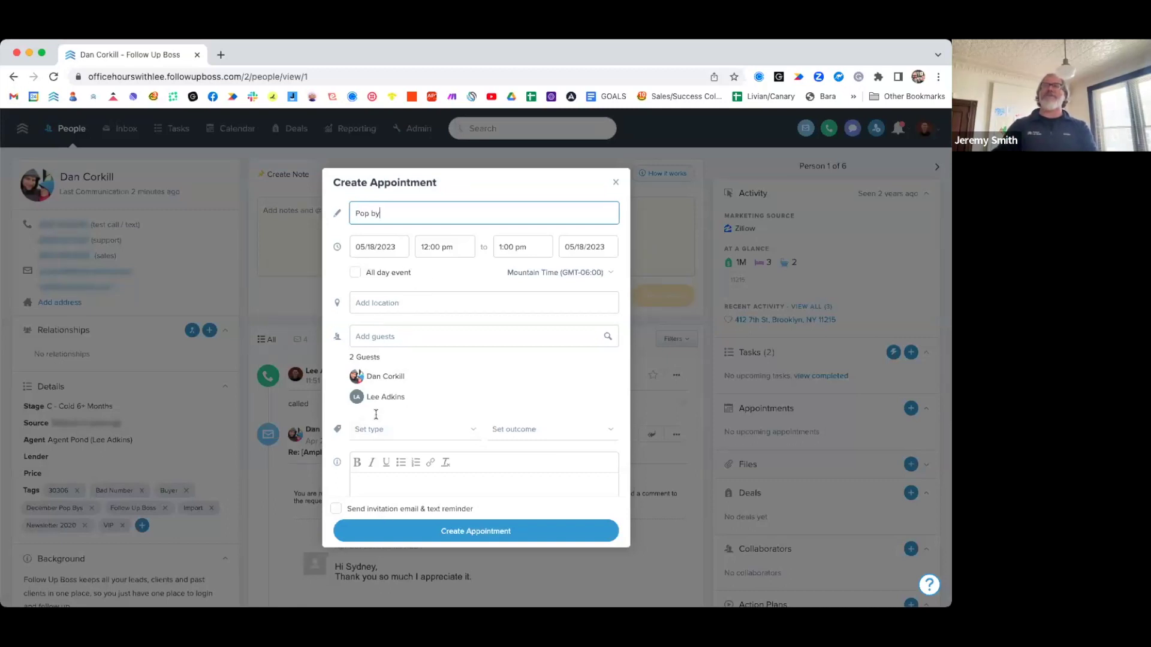
Look through the type and outcome choices for the draft appointment and close it without creating it
left_click(400, 429)
left_click(534, 431)
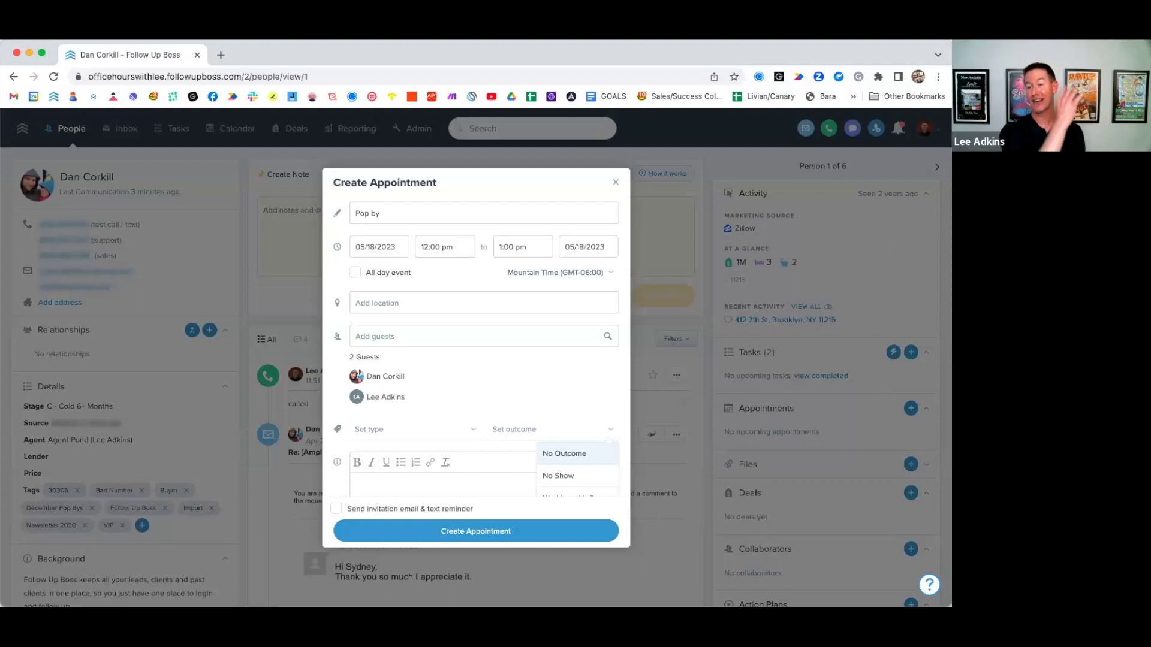
left_click(614, 186)
left_click(614, 185)
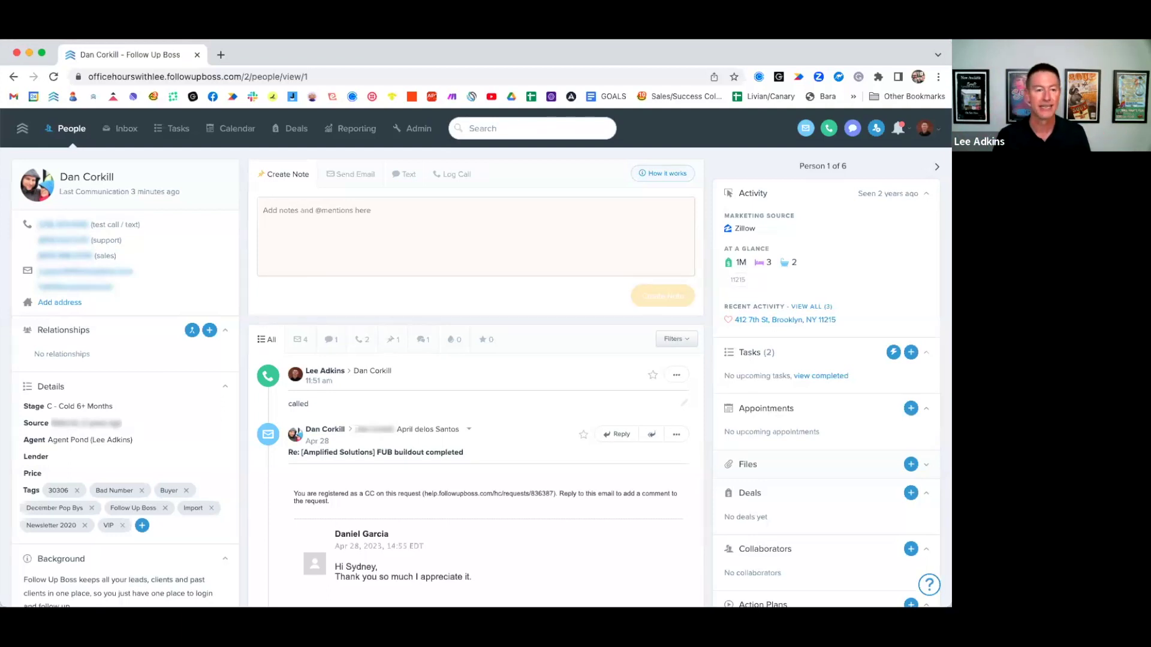
Leave the contact's profile and return to the Appointments report
left_click(353, 129)
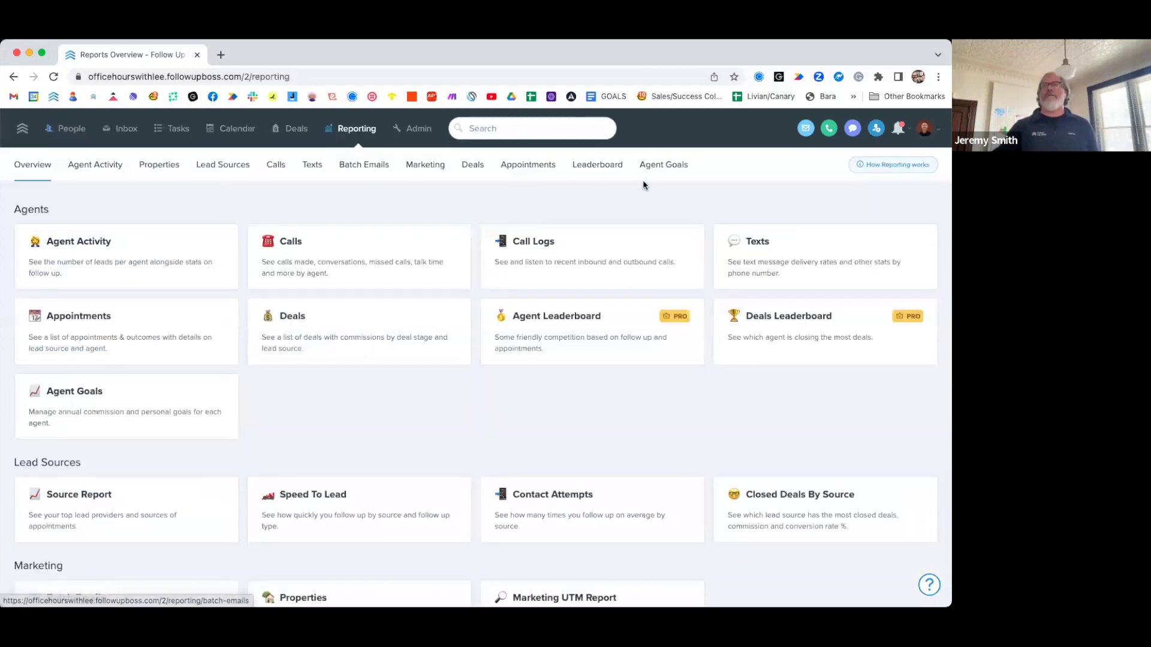
left_click(530, 167)
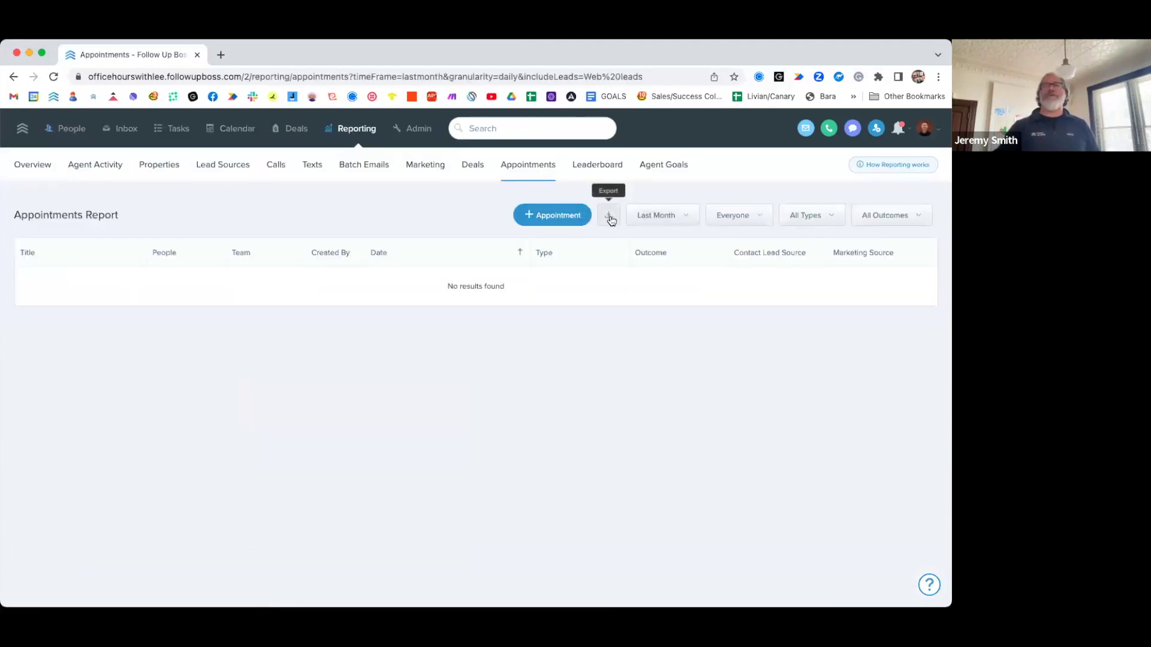